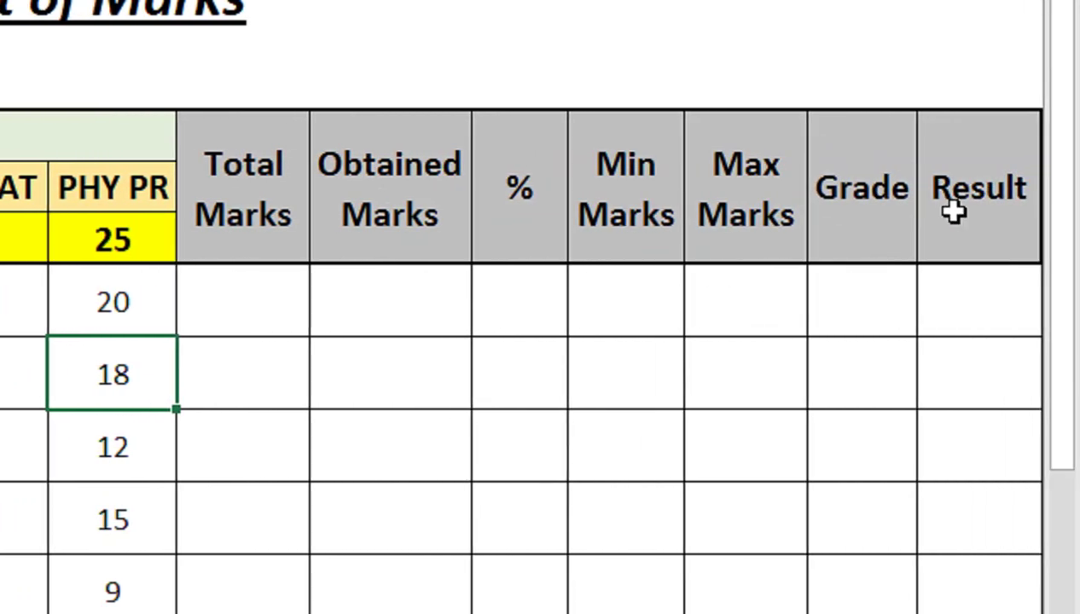
# Enter =SUM($C$5:$H$5) in the first Total Marks cell and fill it down so every student shows 525.
pyautogui.click(273, 296)
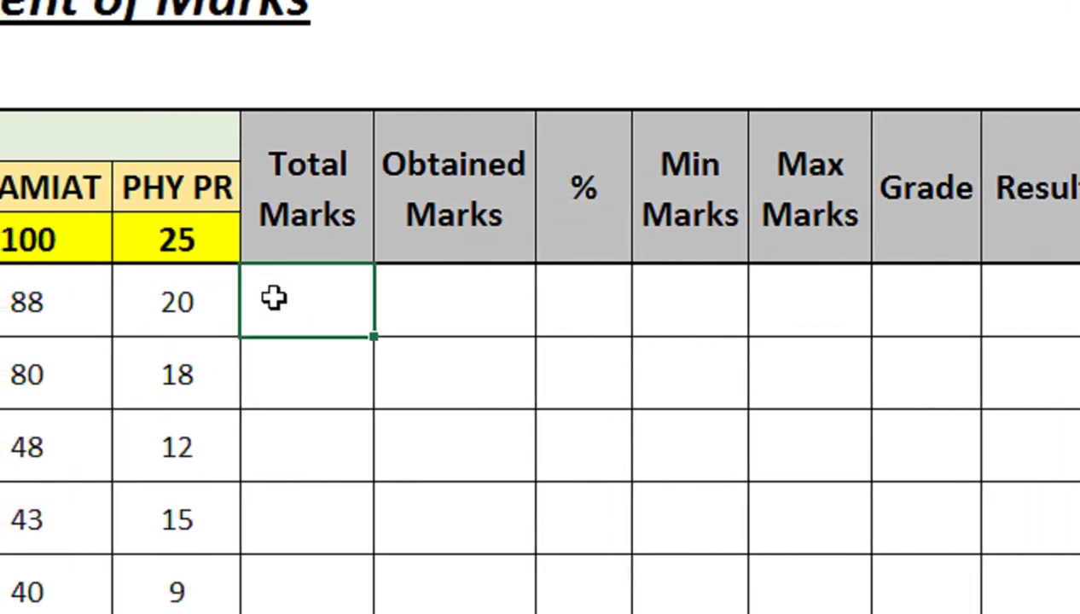
pyautogui.write('=SUM(')
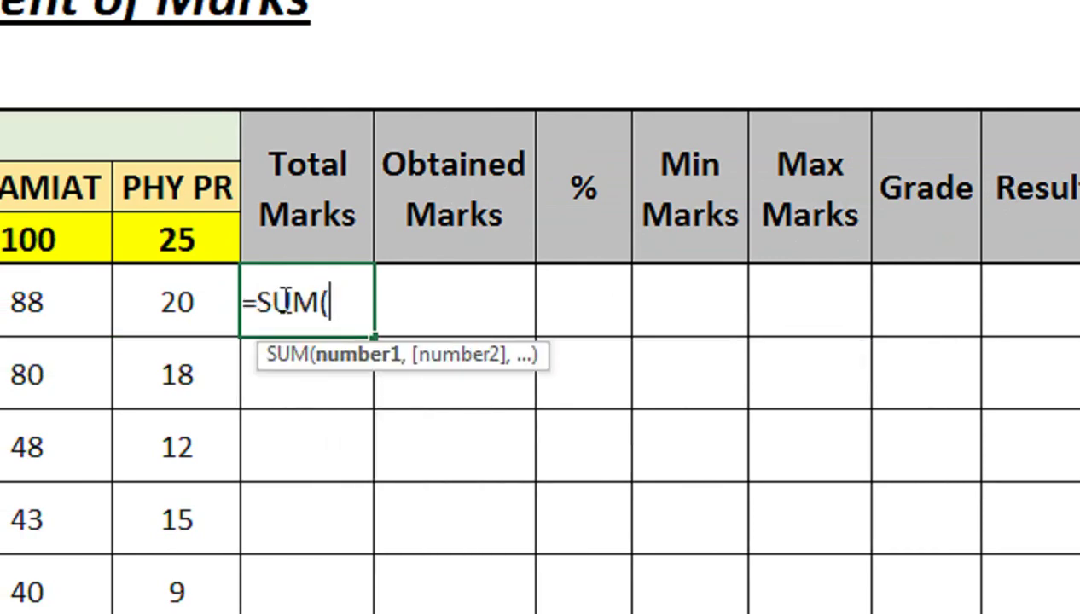
pyautogui.moveTo(213, 240); pyautogui.dragTo(17, 240)
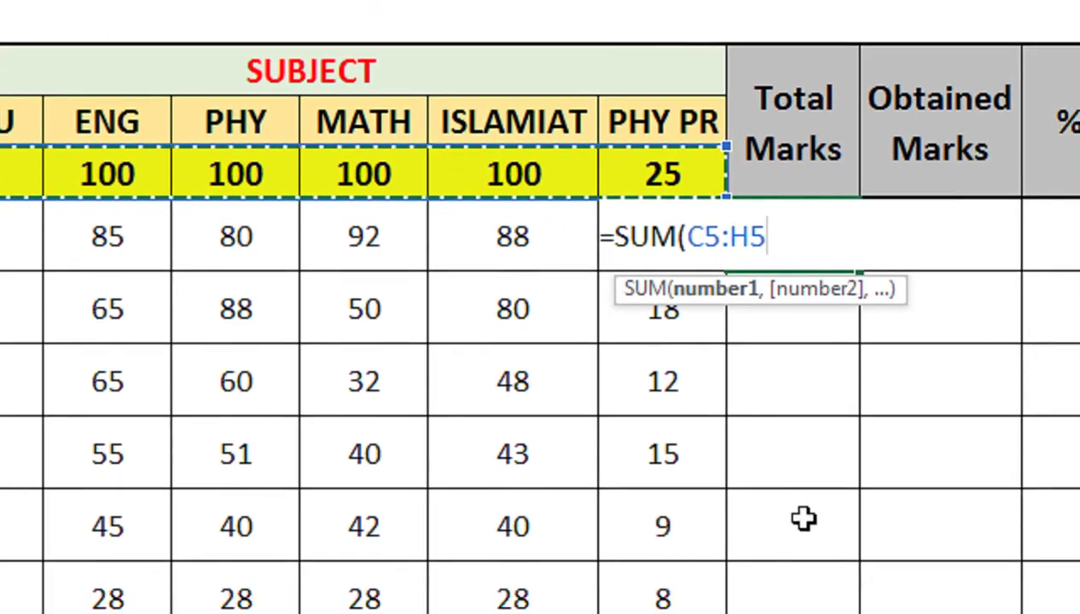
pyautogui.press('F4')
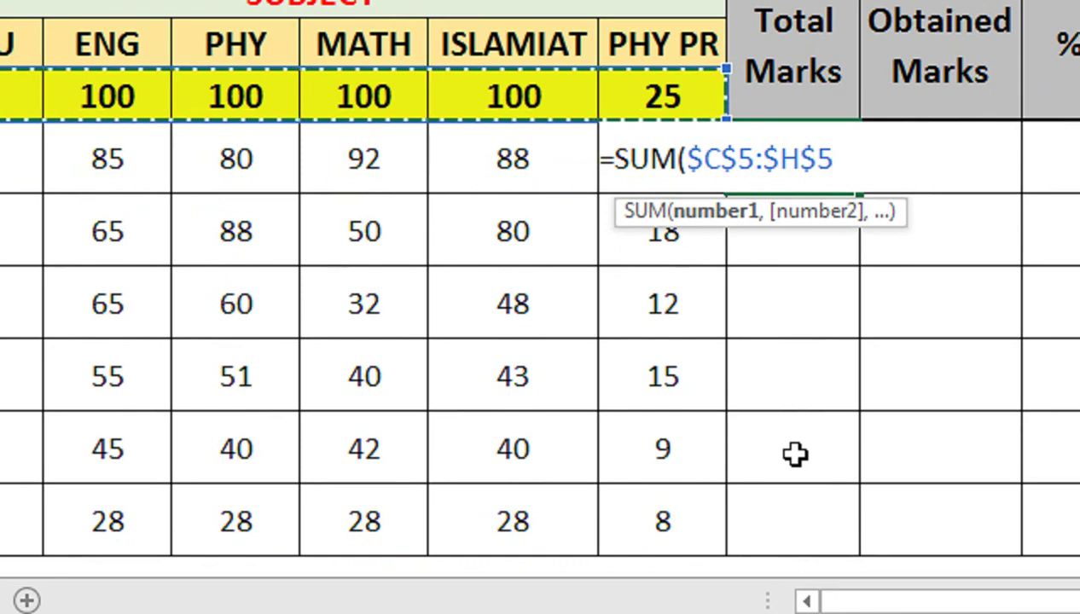
pyautogui.write(')')
pyautogui.press('Return')
pyautogui.click(767, 160)
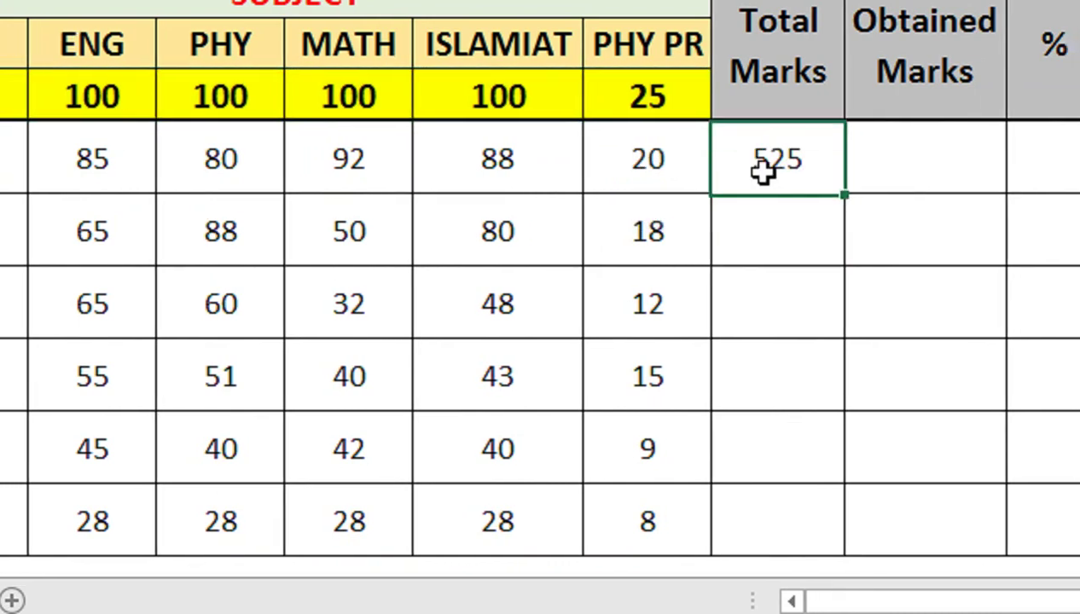
pyautogui.moveTo(853, 193); pyautogui.dragTo(842, 540)
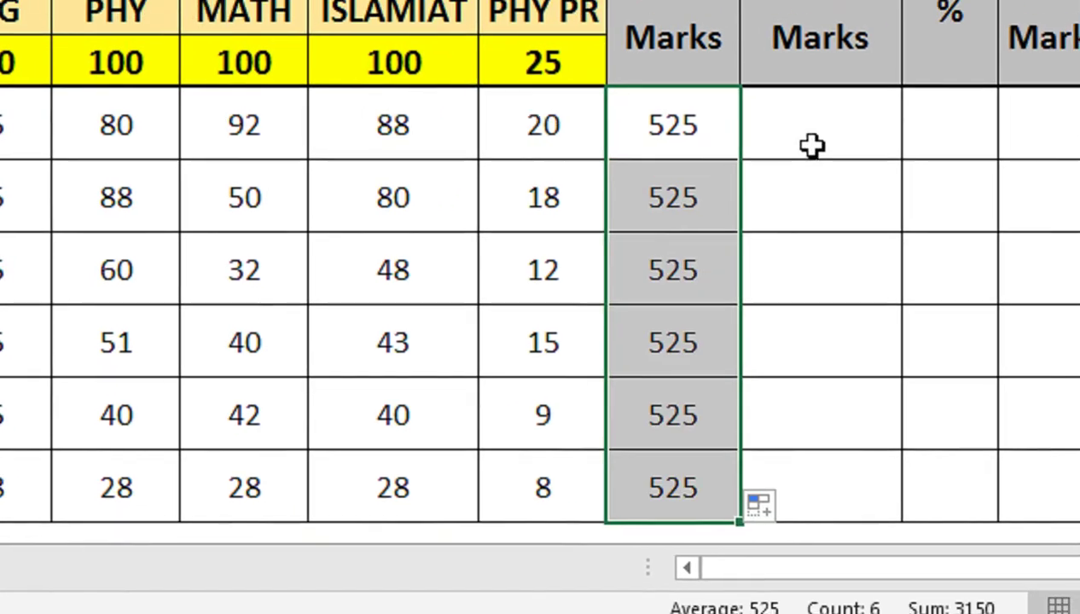
# Enter =SUM(C6:H6) for the first student and fill it down: 455, 381, 287, 264, 226, 130.
pyautogui.click(810, 151)
pyautogui.write('=SUM(')
pyautogui.moveTo(565, 173); pyautogui.dragTo(147, 154)
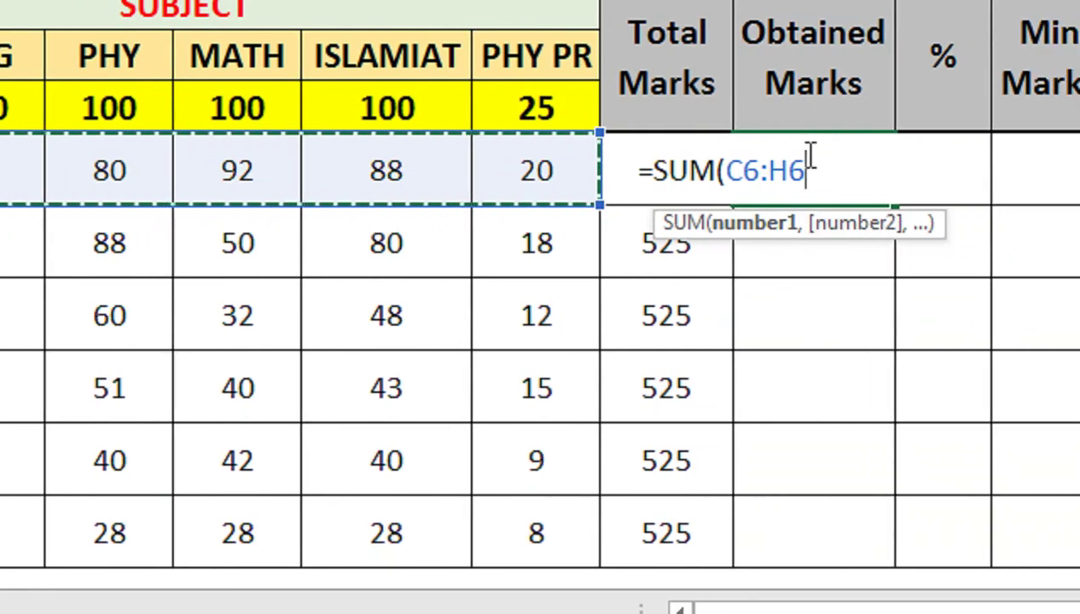
pyautogui.write(')')
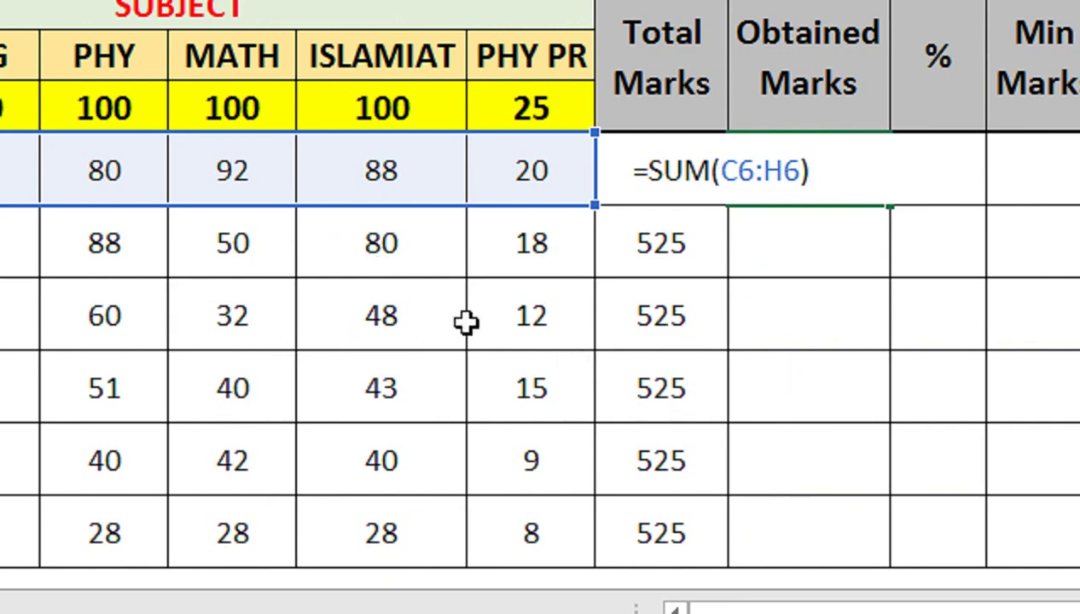
pyautogui.press('Return')
pyautogui.click(852, 171)
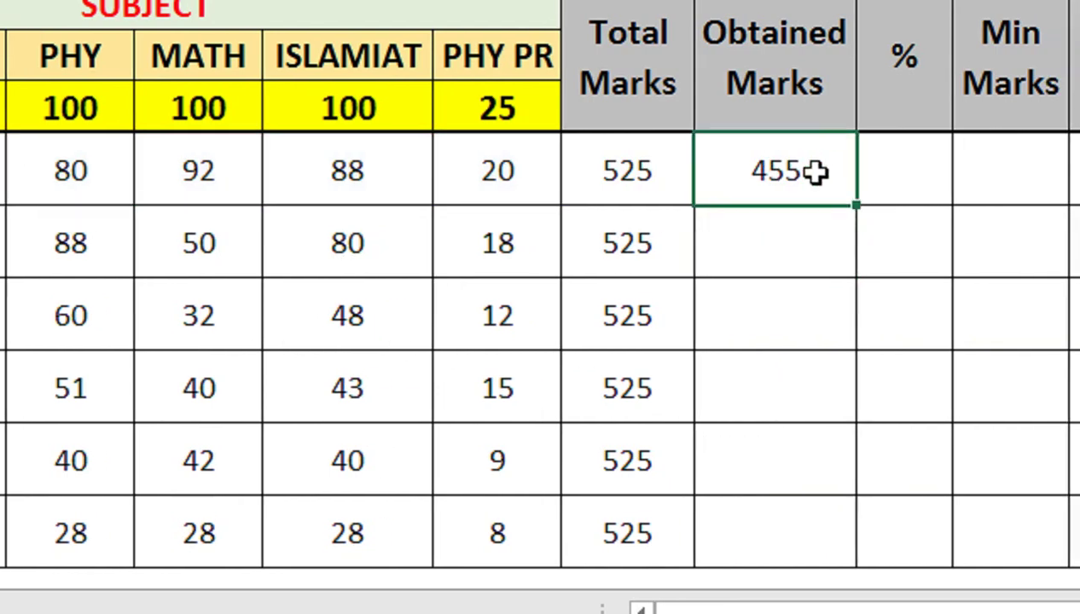
pyautogui.moveTo(811, 208); pyautogui.dragTo(784, 484)
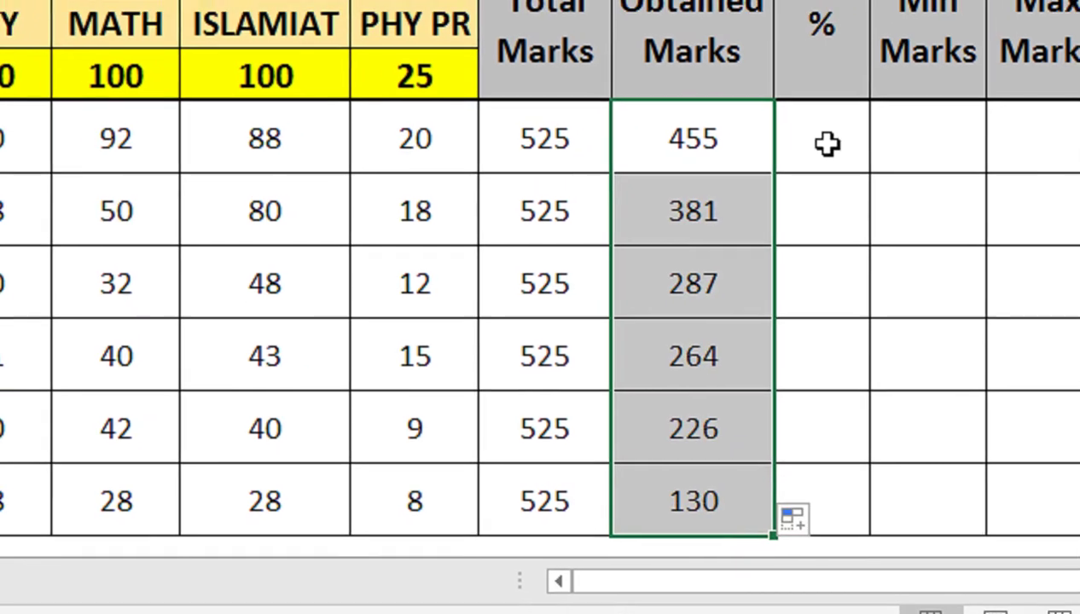
# Enter =J6/I6 as the first percentage and fill it down the % column, 87% to 25%.
pyautogui.click(868, 115)
pyautogui.write('=')
pyautogui.click(657, 152)
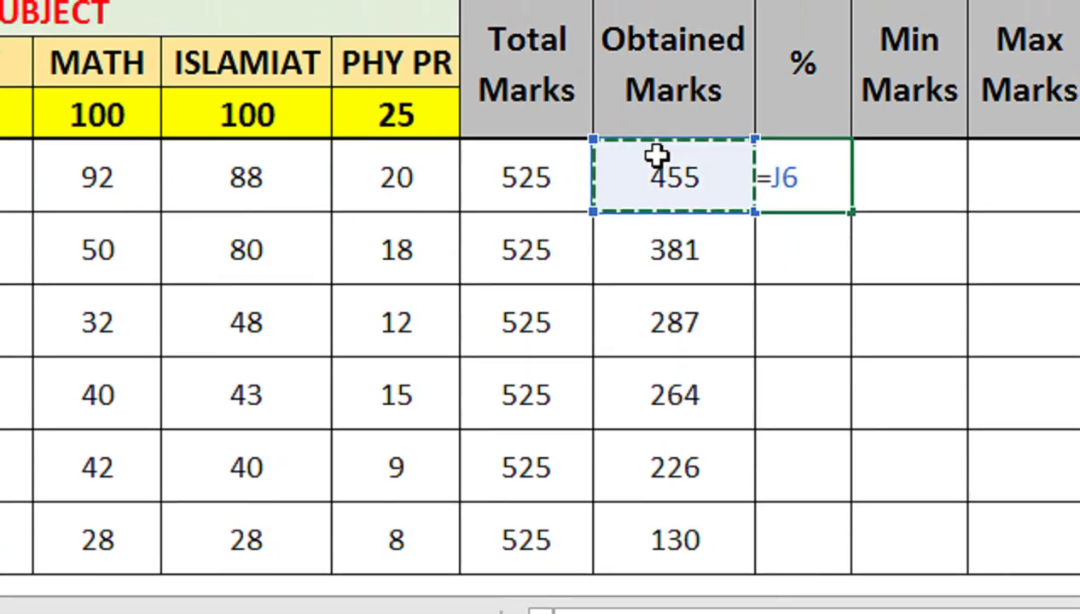
pyautogui.write('/')
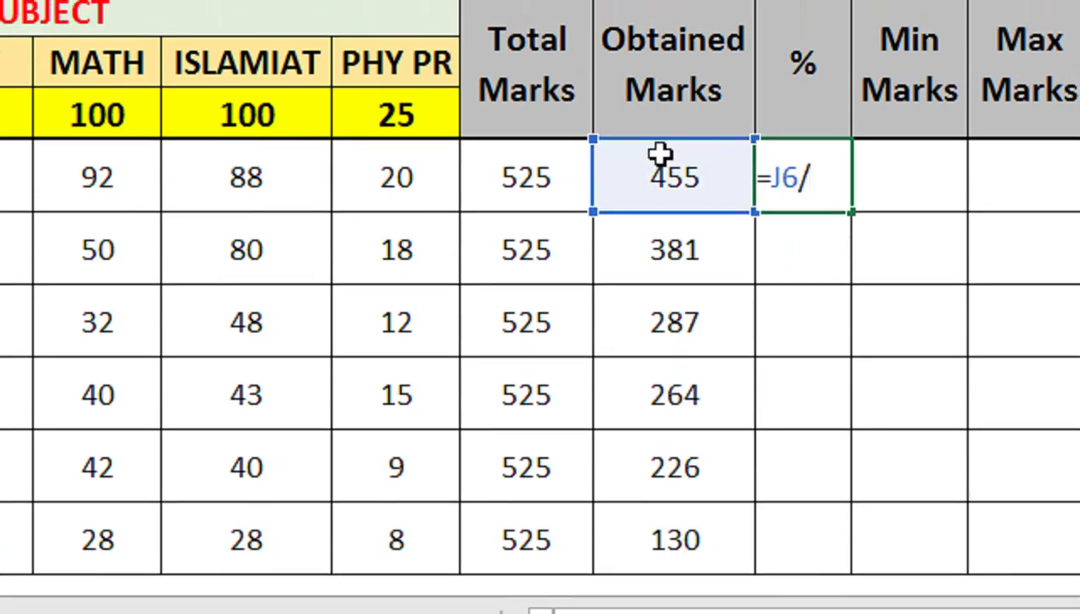
pyautogui.click(550, 169)
pyautogui.press('Return')
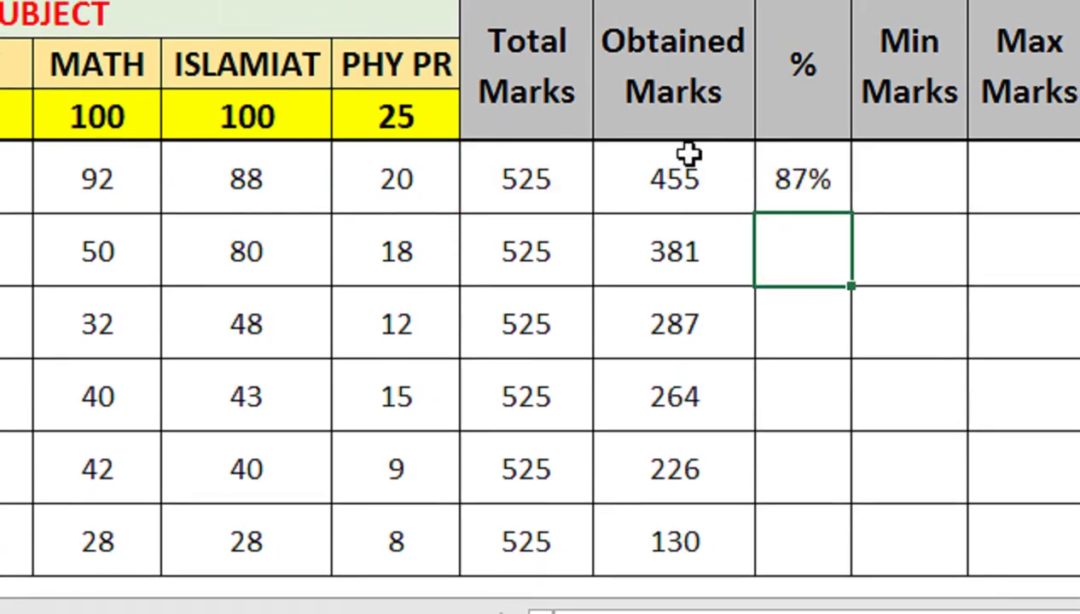
pyautogui.click(789, 175)
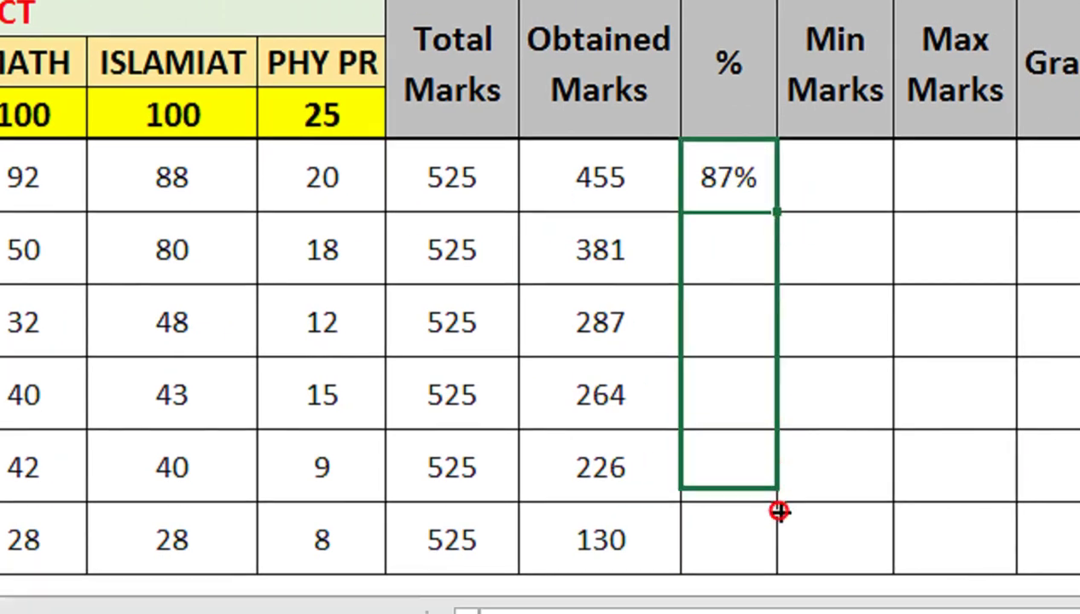
pyautogui.moveTo(783, 236); pyautogui.dragTo(778, 588)
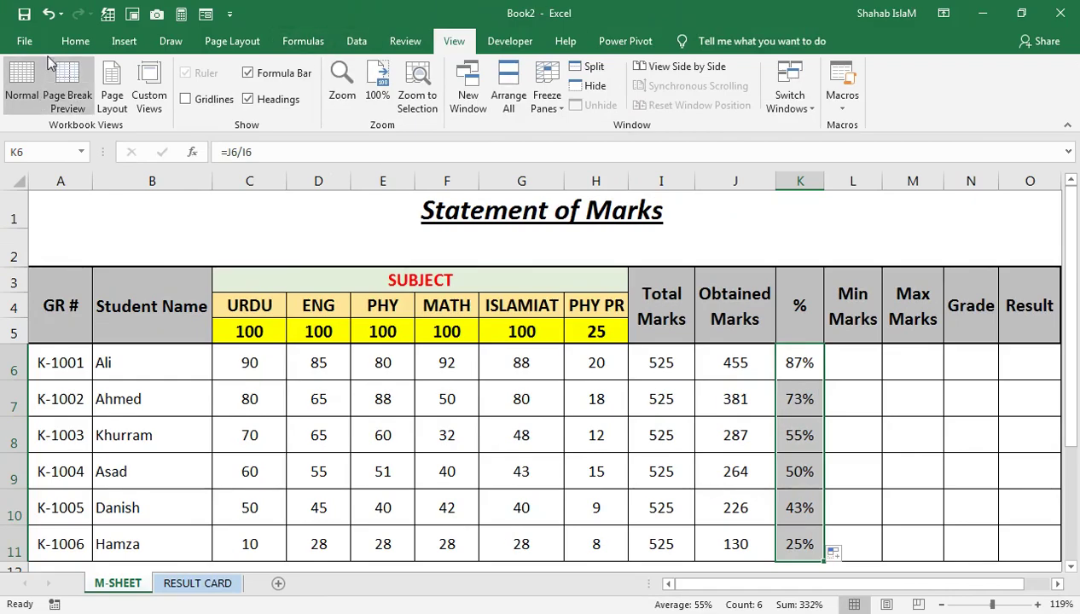
pyautogui.click(74, 41)
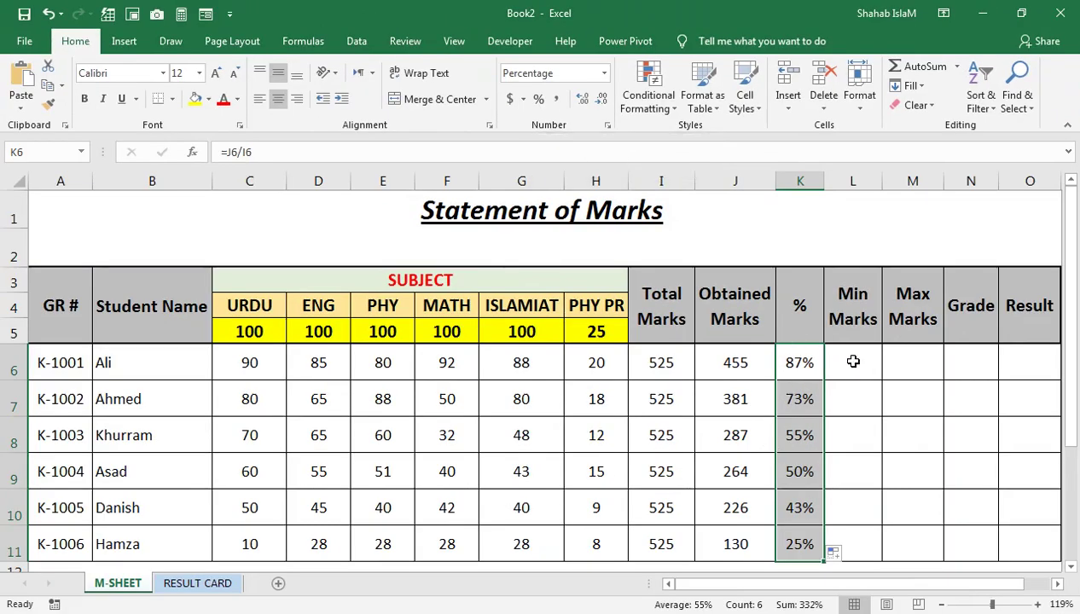
# Enter =MIN(C6:H6) in the first Min Marks cell, giving 20, and drag it down the column.
pyautogui.click(853, 361)
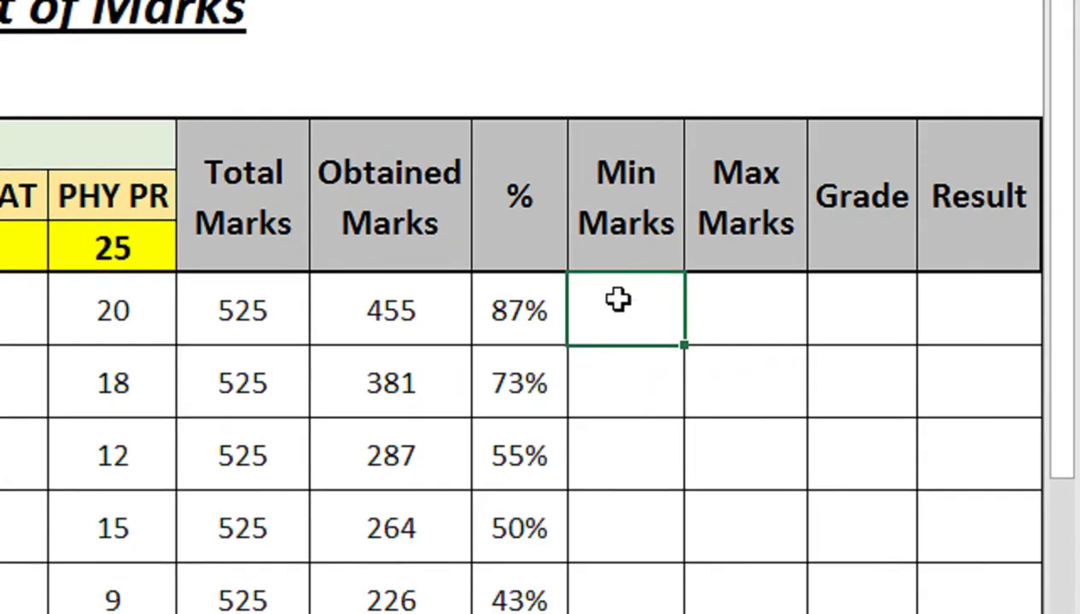
pyautogui.write('=MIN')
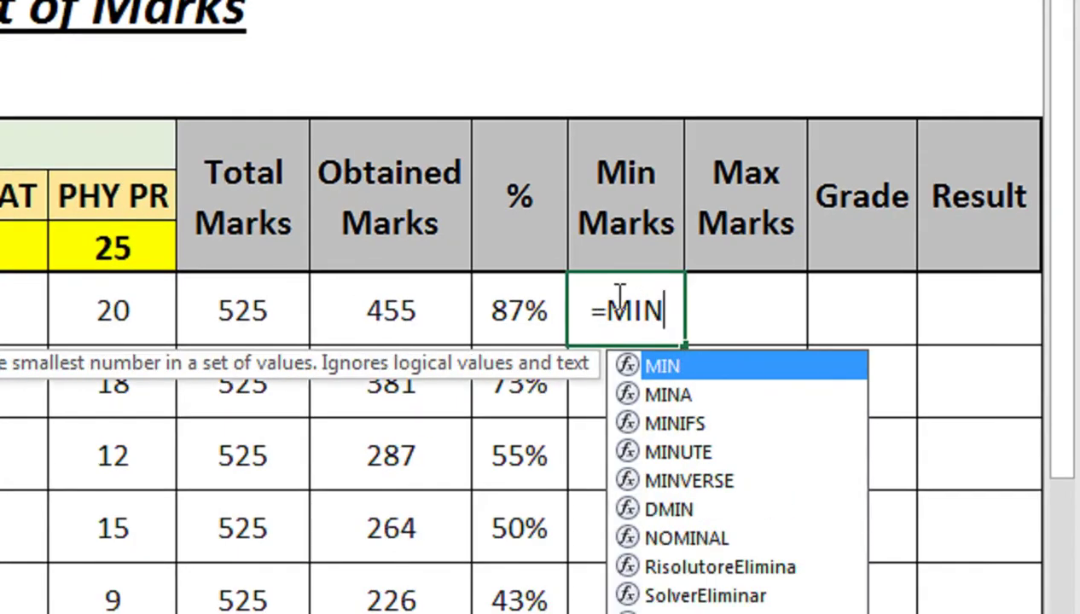
pyautogui.write('(')
pyautogui.moveTo(112, 311); pyautogui.dragTo(266, 305)
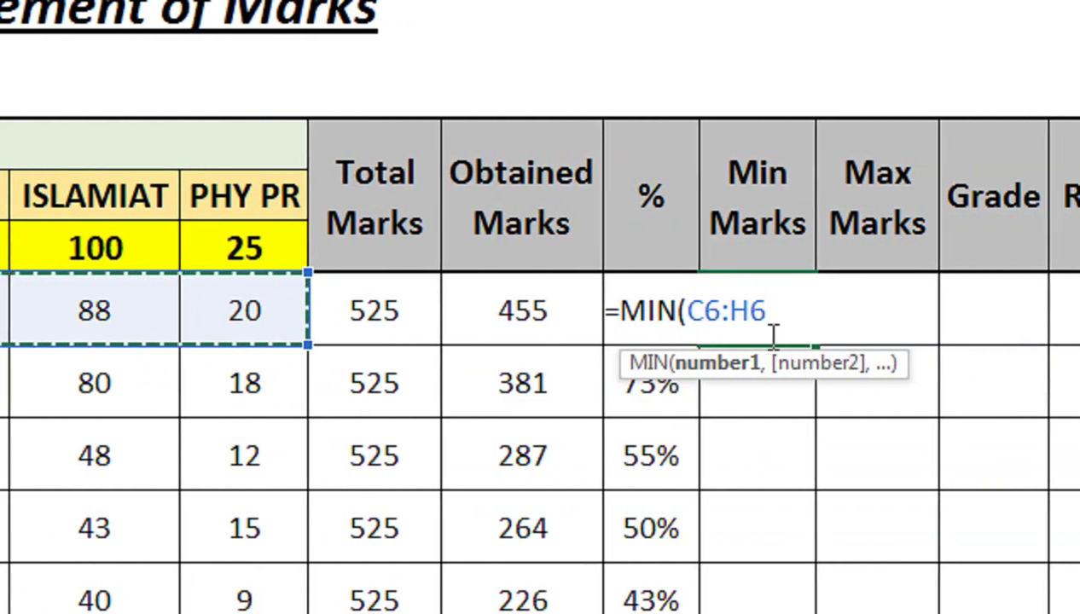
pyautogui.write(')')
pyautogui.press('Return')
pyautogui.click(772, 331)
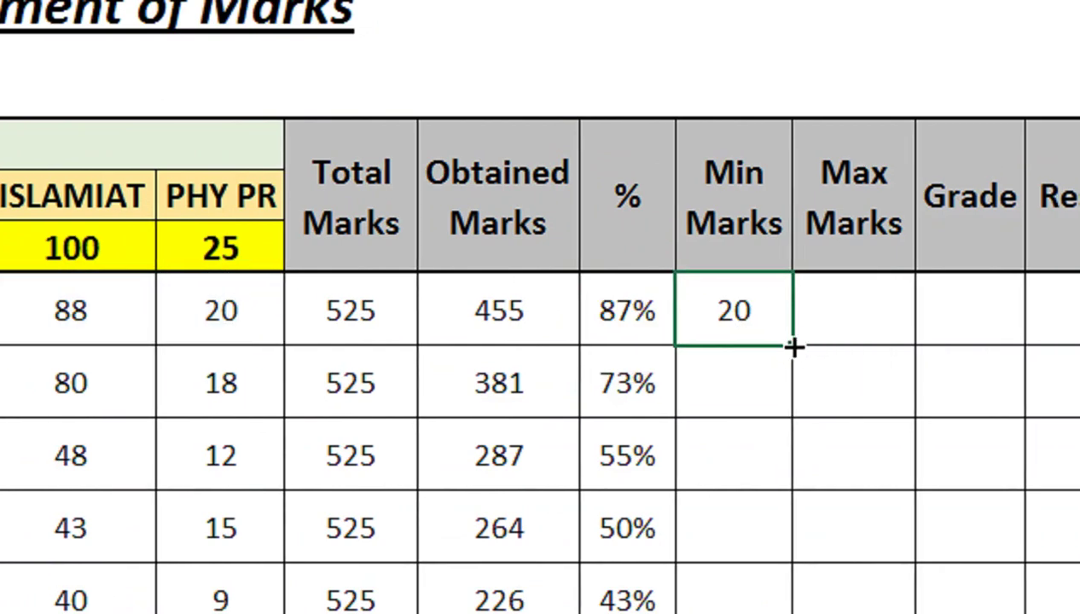
pyautogui.moveTo(793, 347); pyautogui.dragTo(776, 506)
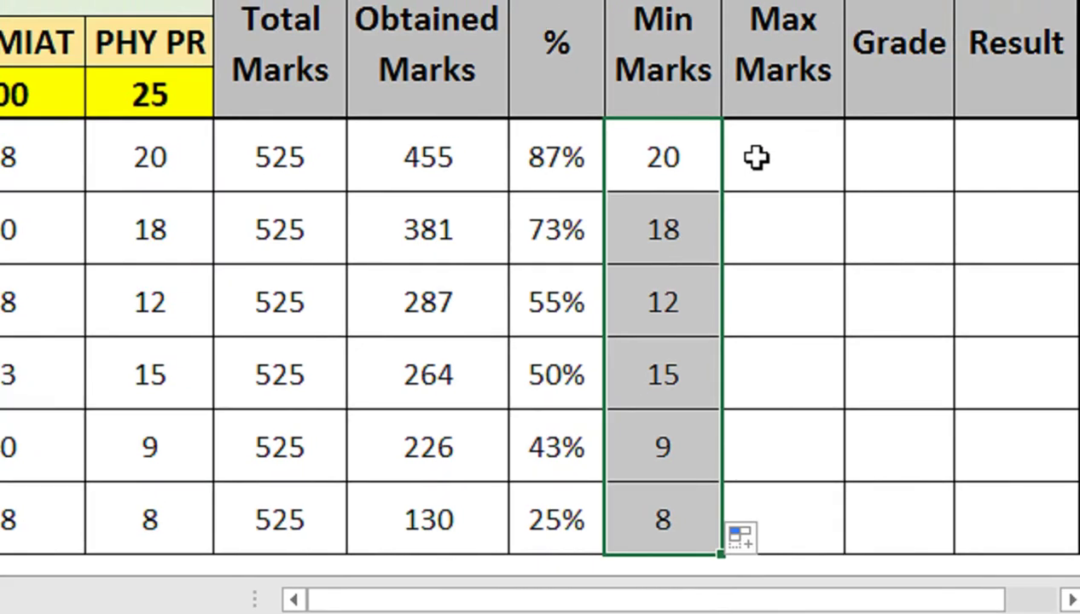
# Enter =MAX(C6:H6) and fill it down Max Marks: 92, 88, 70, 60, 50, 28.
pyautogui.click(751, 155)
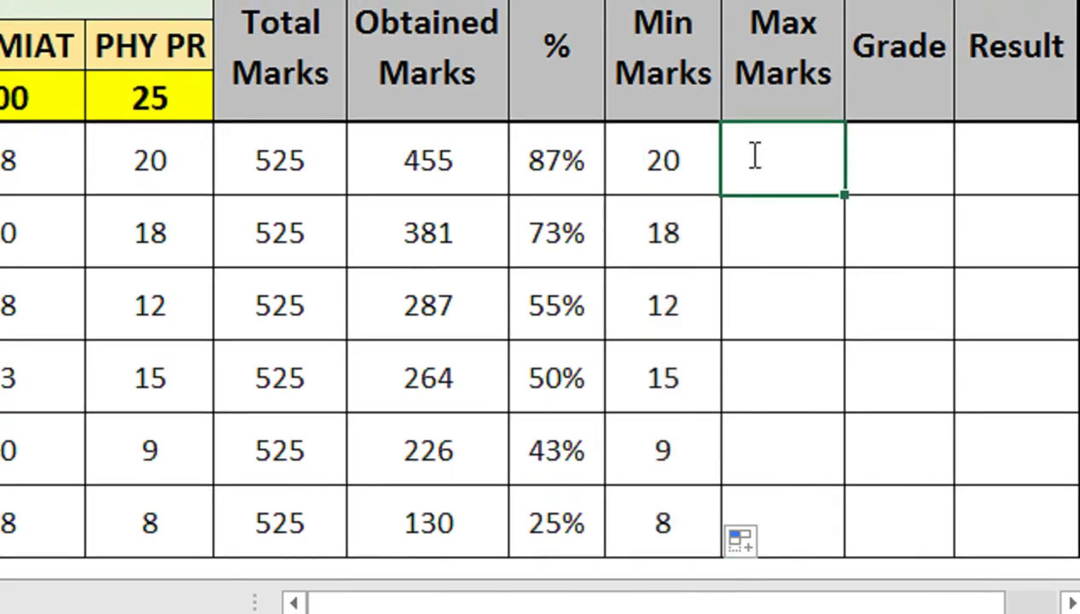
pyautogui.write('=MAX(')
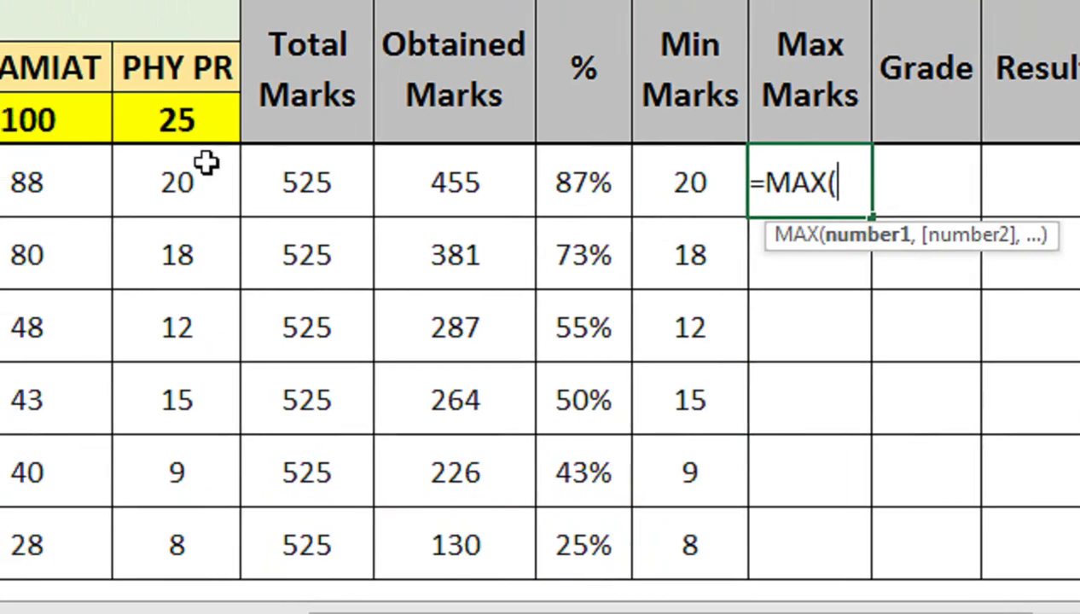
pyautogui.moveTo(206, 162); pyautogui.dragTo(560, 182)
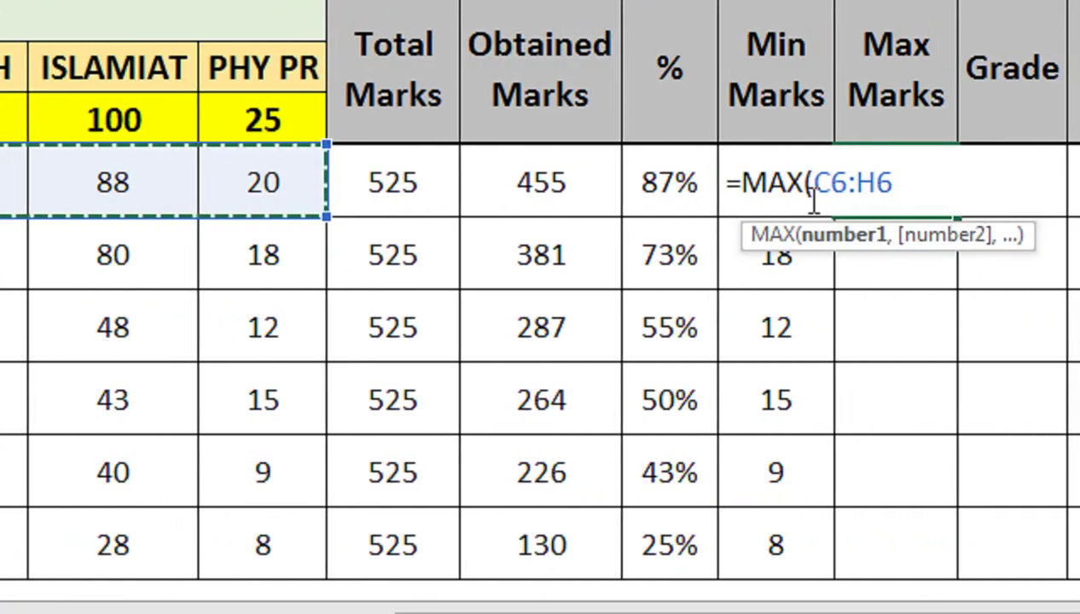
pyautogui.write(')')
pyautogui.press('Return')
pyautogui.click(826, 179)
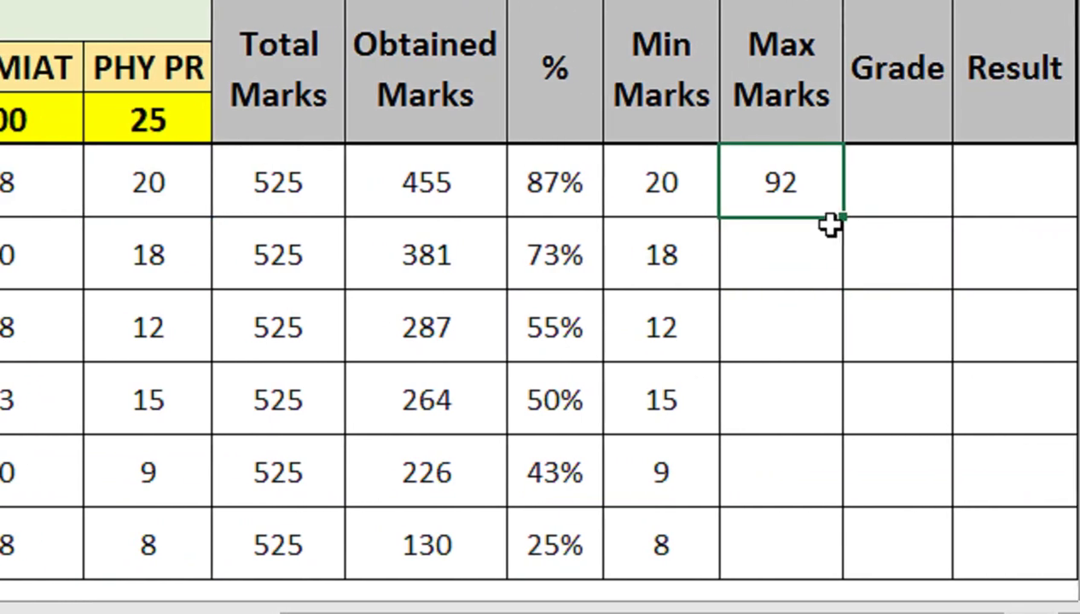
pyautogui.click(805, 257)
pyautogui.moveTo(804, 257)
pyautogui.mouseDown()
pyautogui.moveTo(803, 203)
pyautogui.moveTo(812, 580)
pyautogui.mouseUp()
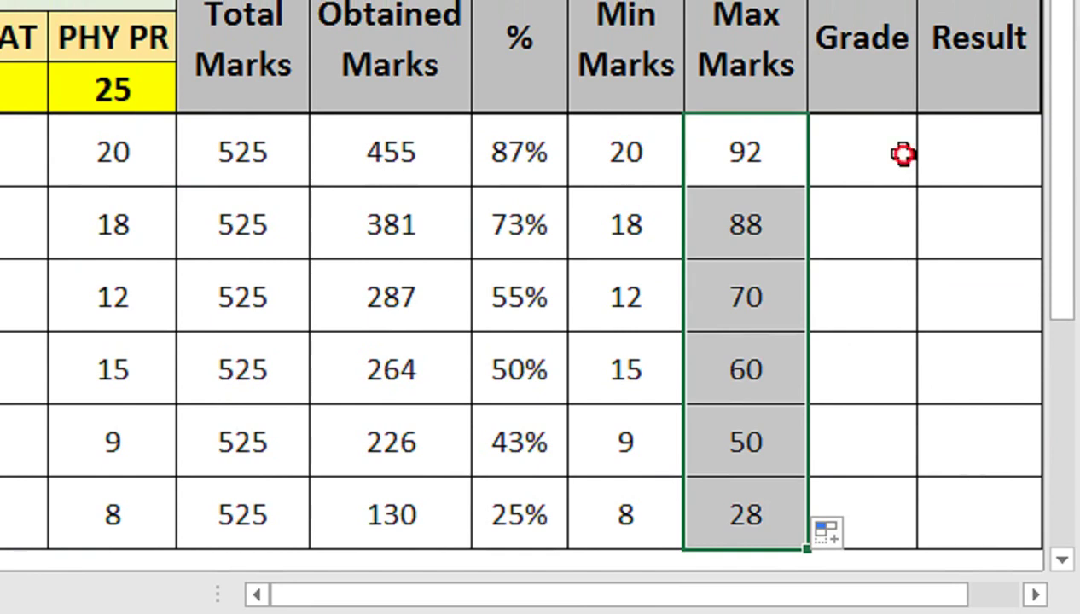
# Type a nested IF on K6 grading A+ at 80%, A at 70, down to D at 33, else FAIL.
pyautogui.click(902, 154)
pyautogui.write('=IF(')
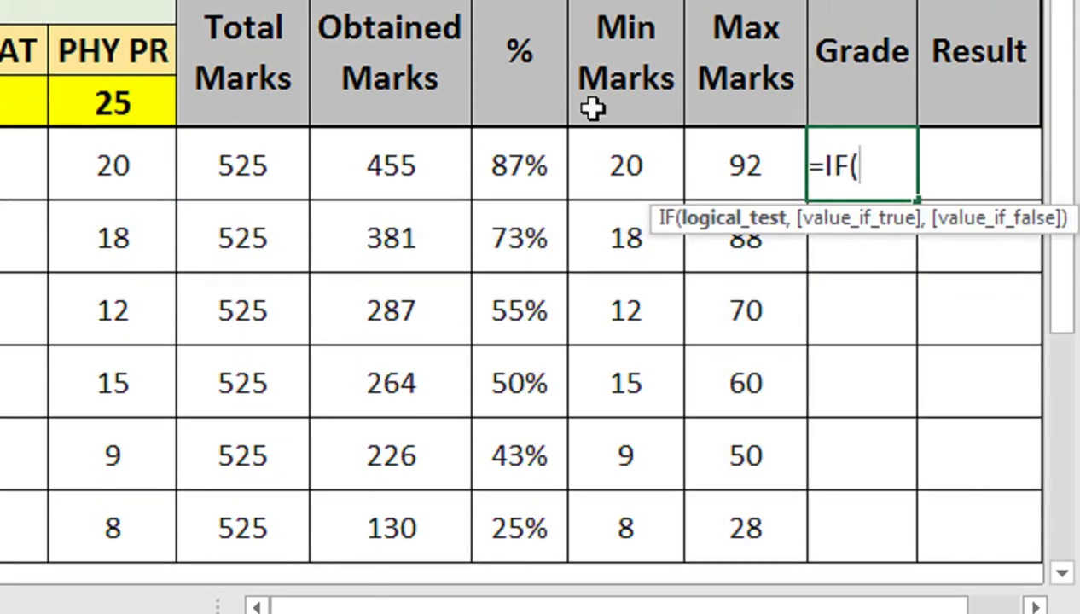
pyautogui.click(524, 166)
pyautogui.write('>')
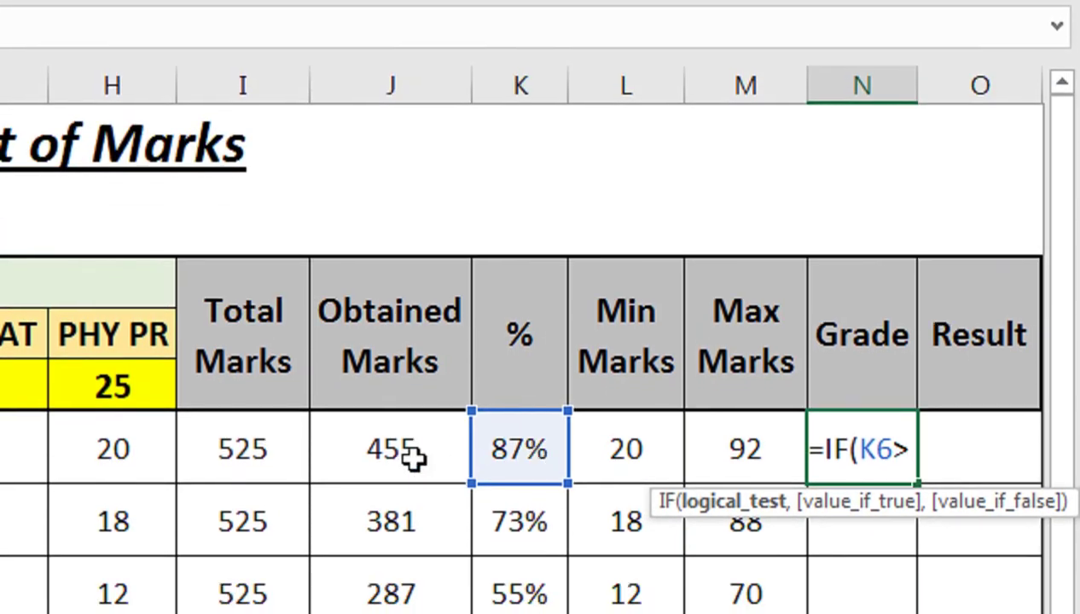
pyautogui.write('=')
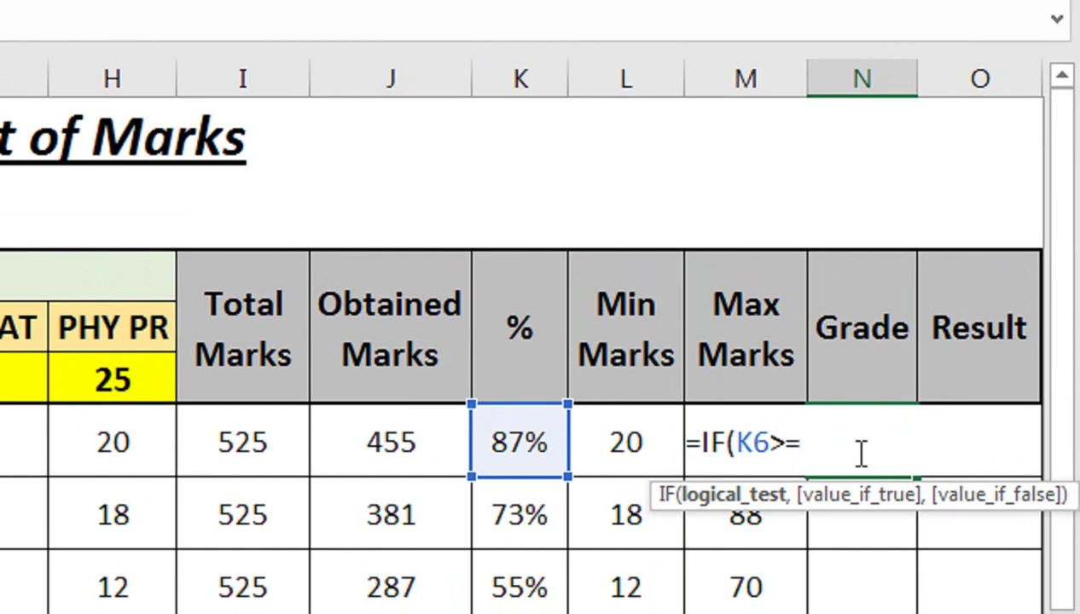
pyautogui.write('80%,"A+"')
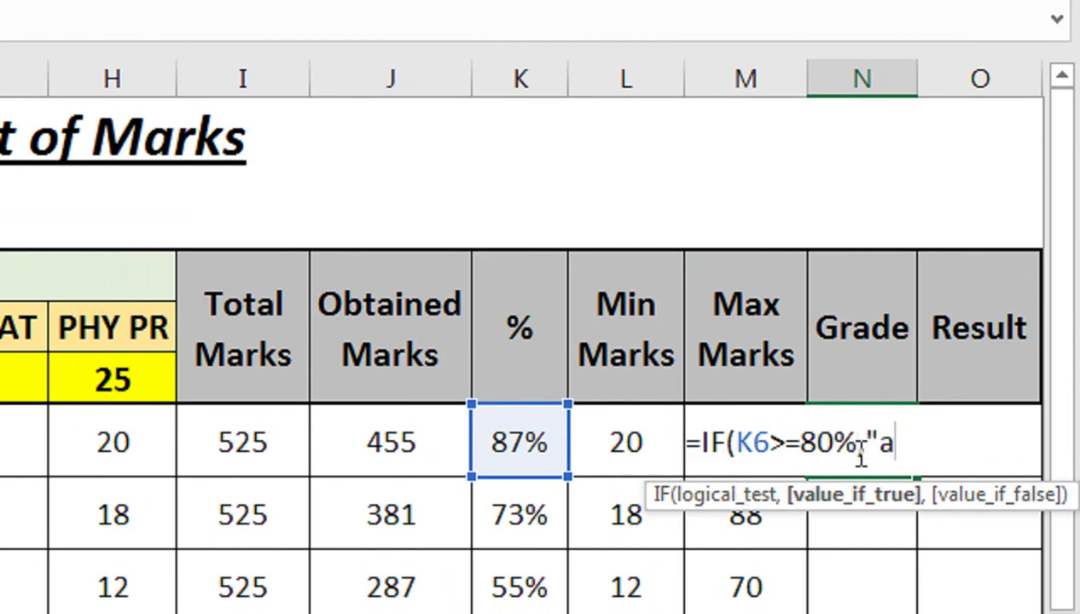
pyautogui.write(',')
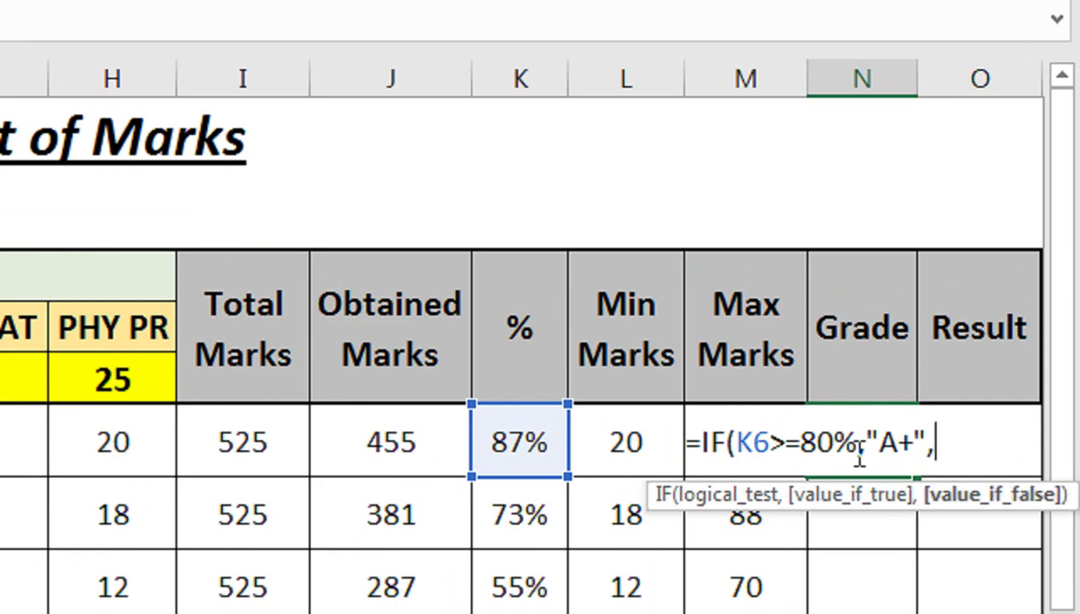
pyautogui.write('IF(')
pyautogui.press('Left')
pyautogui.press('Left')
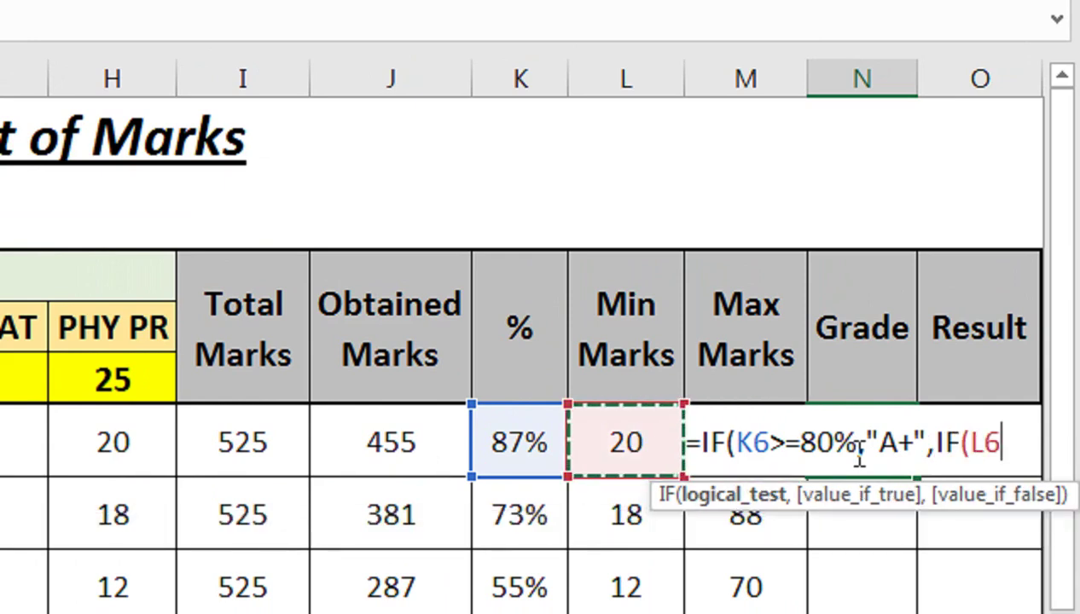
pyautogui.press('Left')
pyautogui.write('>=')
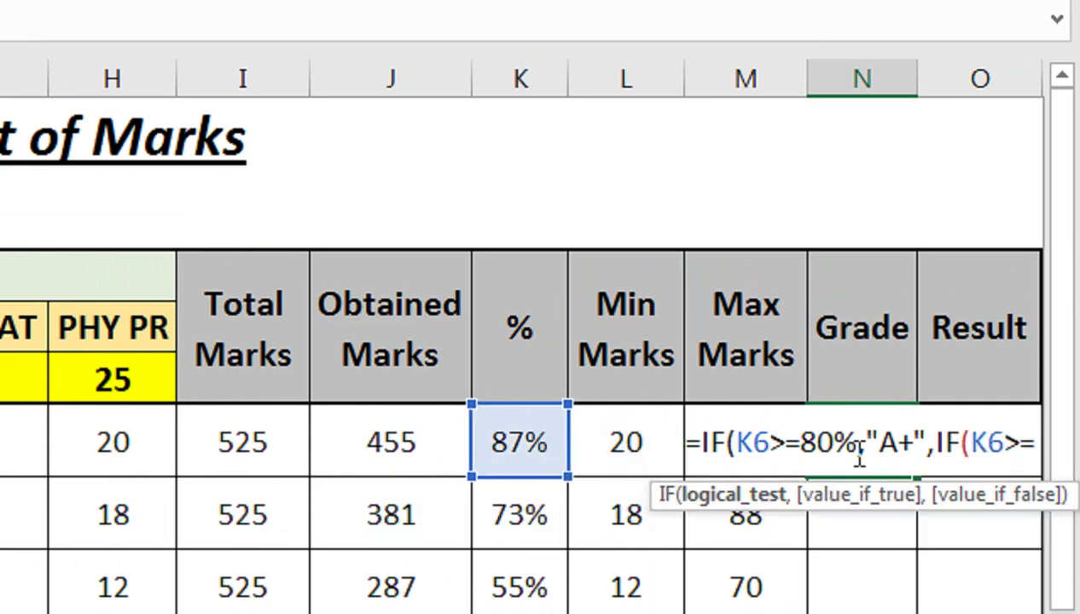
pyautogui.write('70')
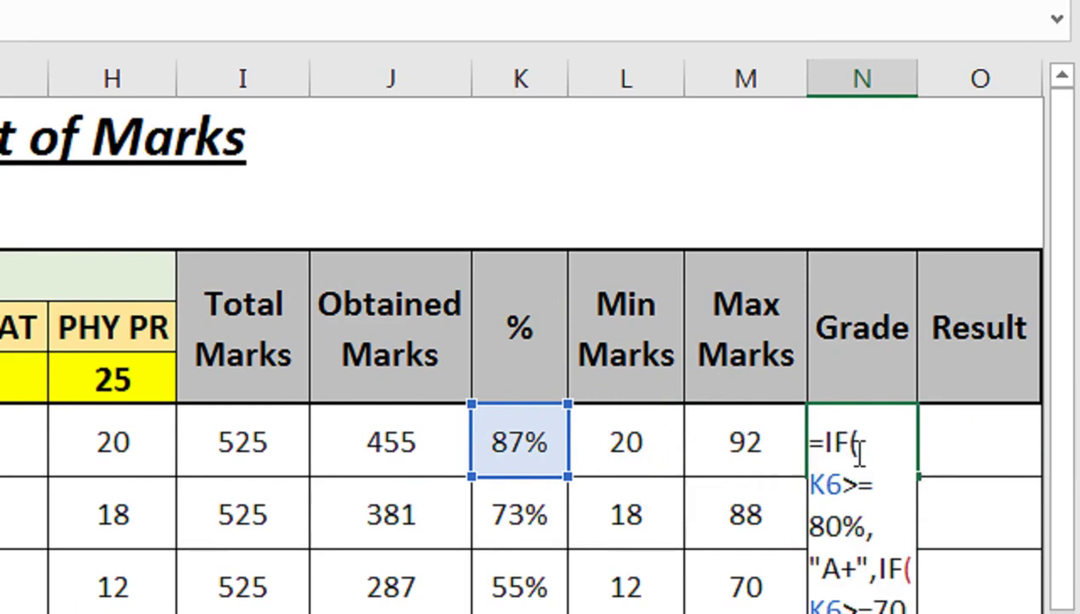
pyautogui.write(',"A')
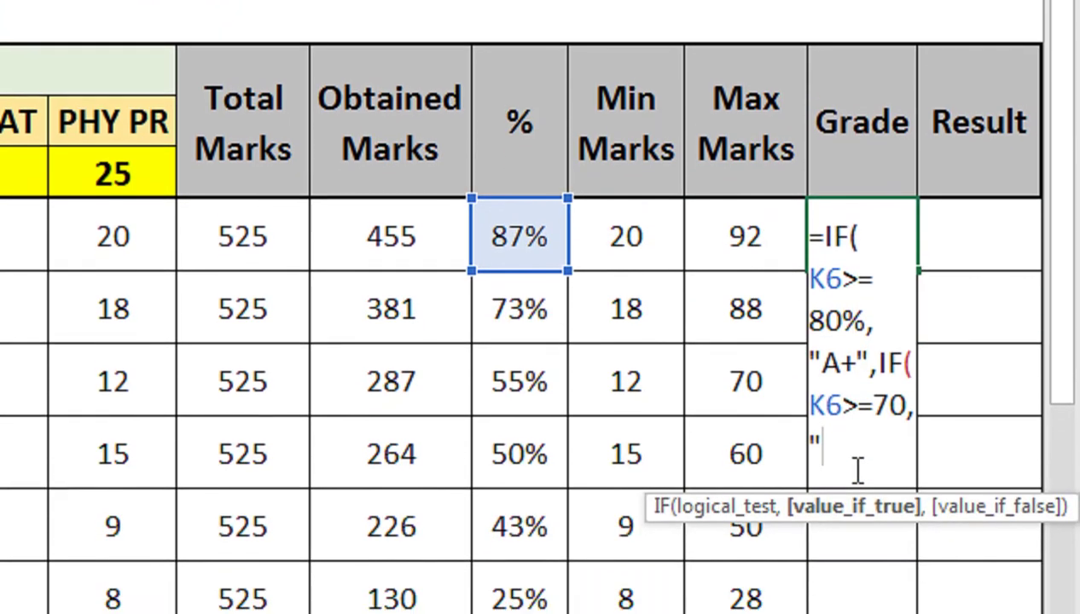
pyautogui.write('",IF(')
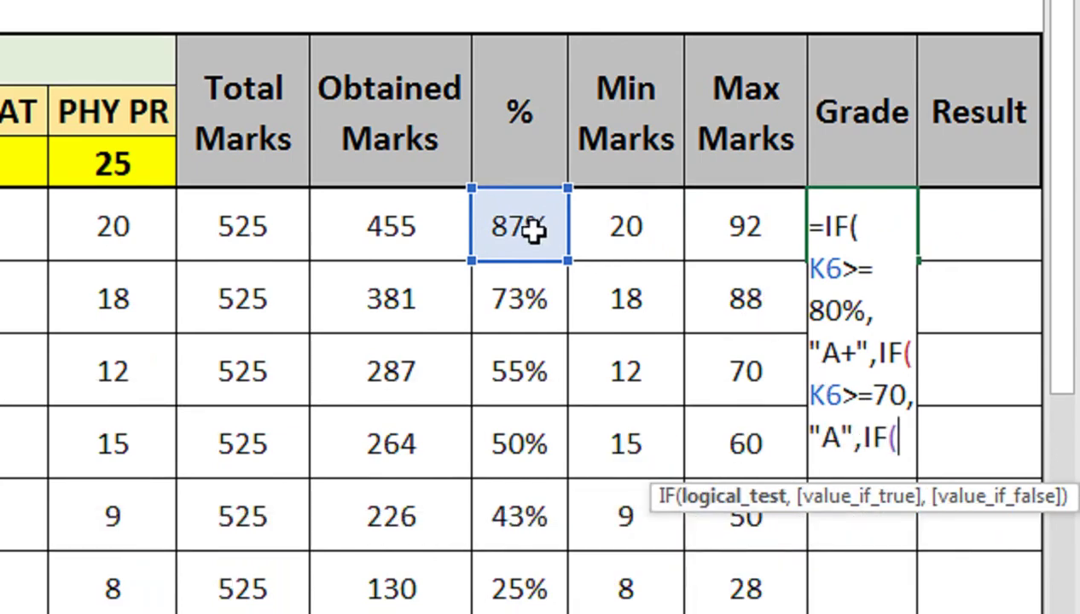
pyautogui.click(522, 227)
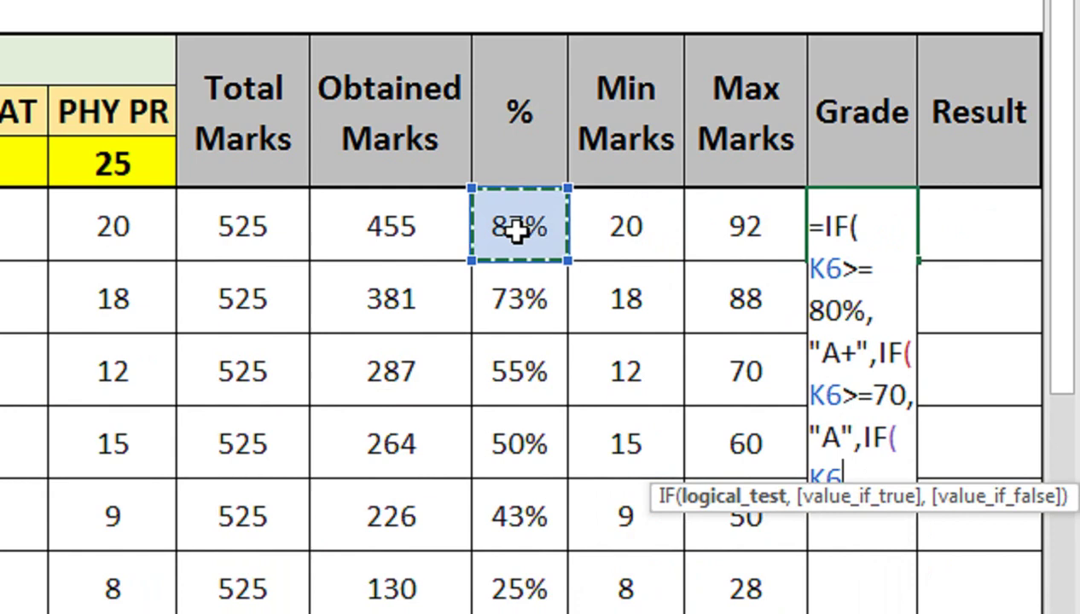
pyautogui.write('>=70')
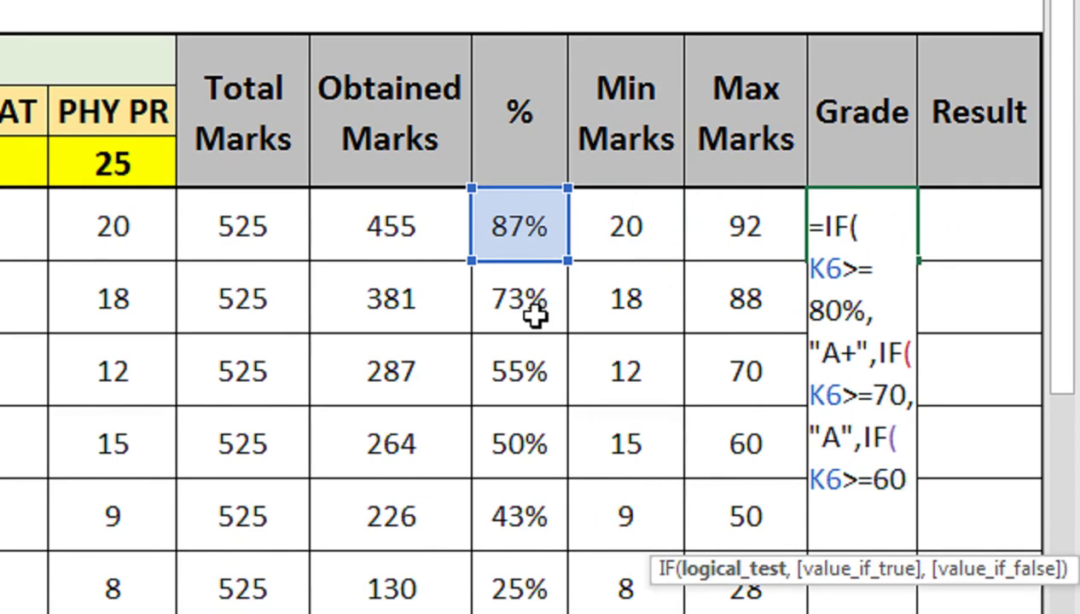
pyautogui.write(',"A"')
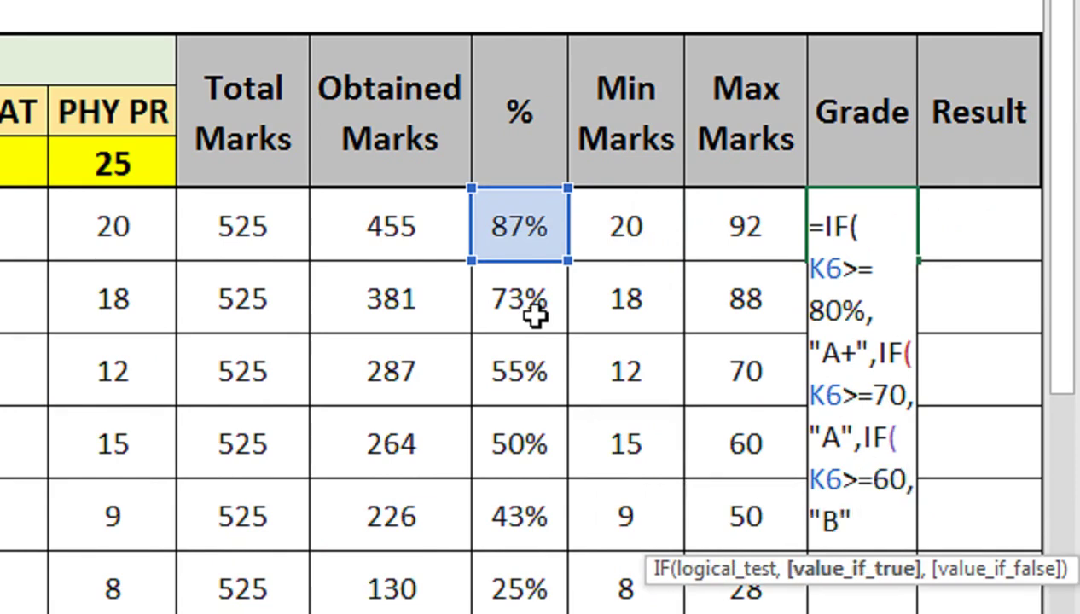
pyautogui.write(',IF(')
pyautogui.click(539, 213)
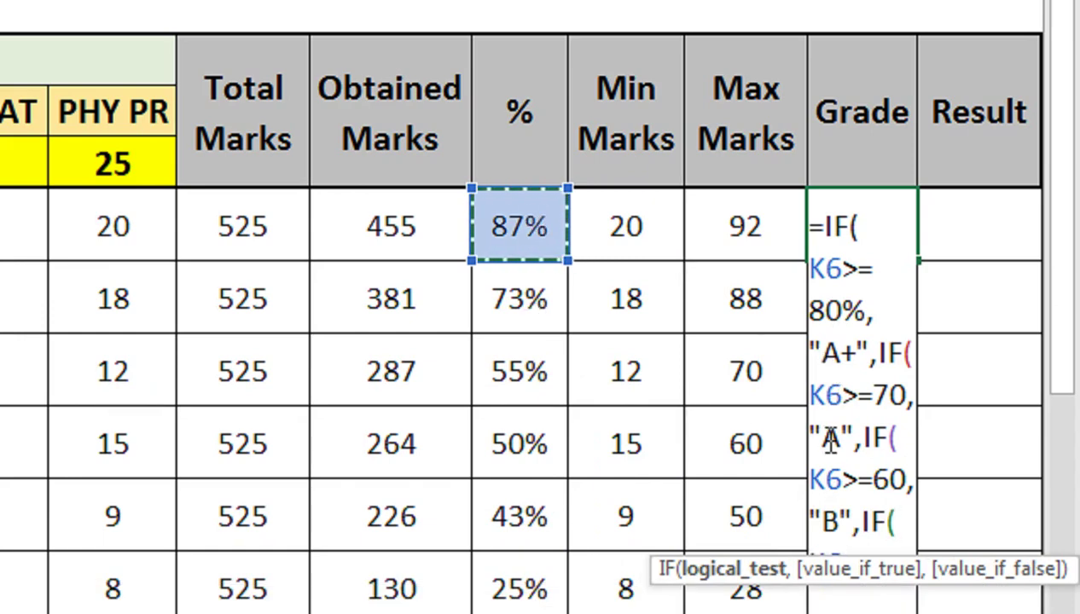
pyautogui.write('>=50,"C')
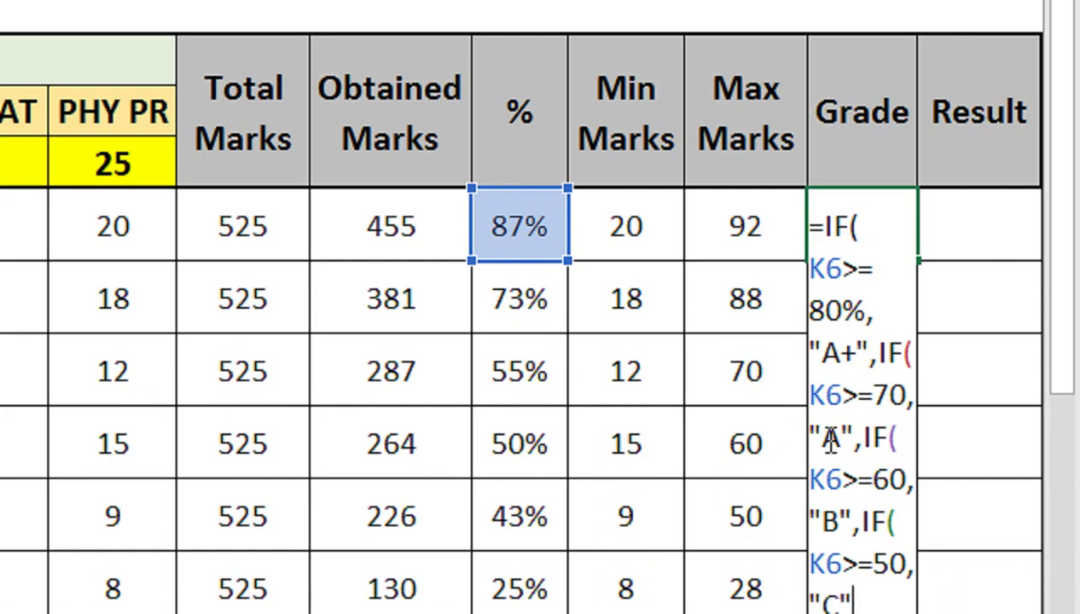
pyautogui.write('IF(')
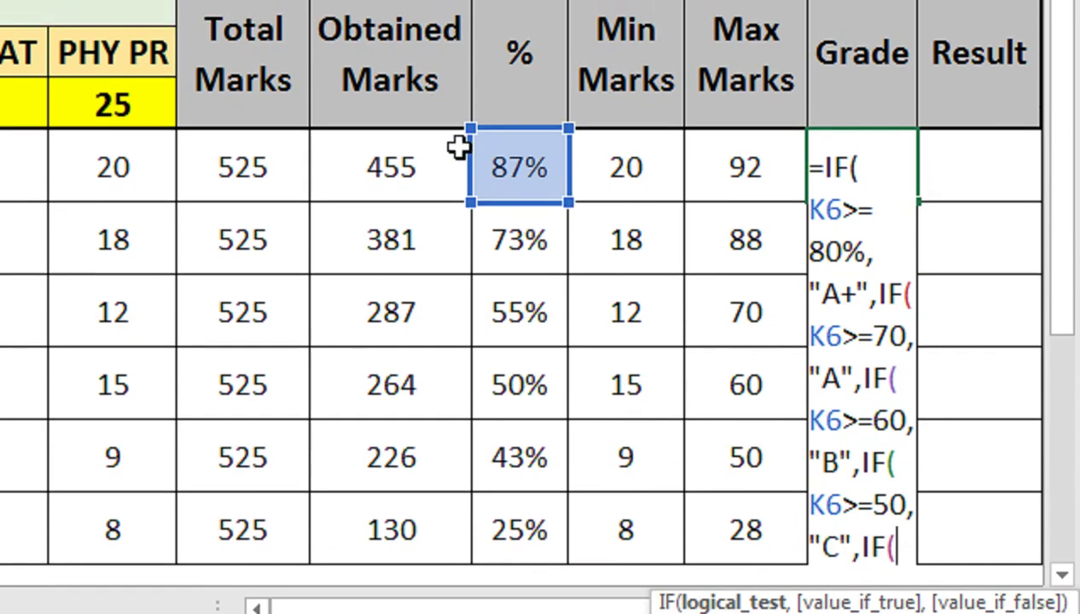
pyautogui.click(496, 174)
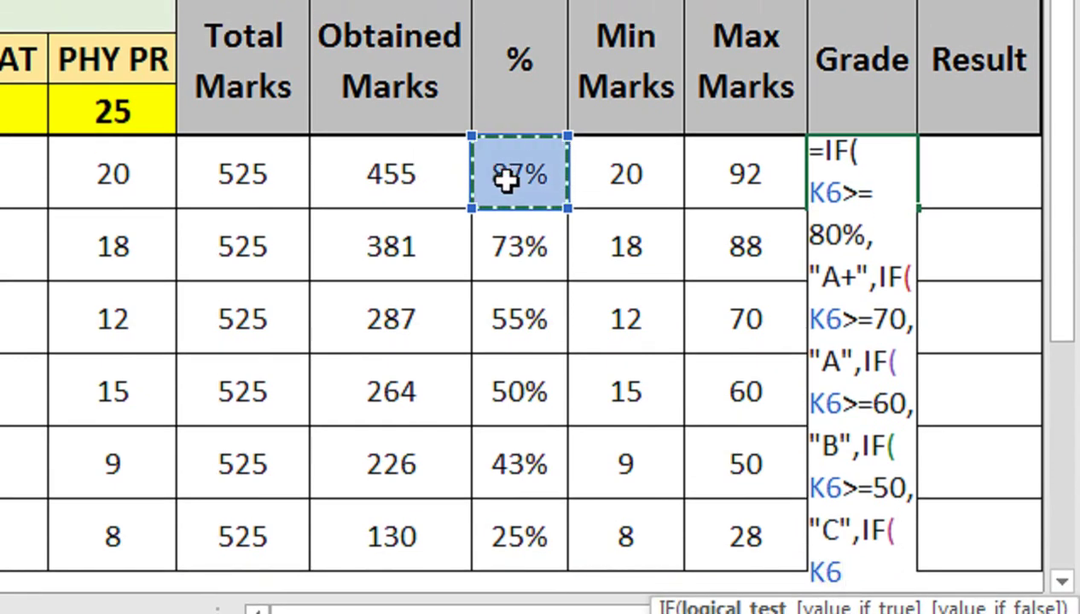
pyautogui.write('>=33')
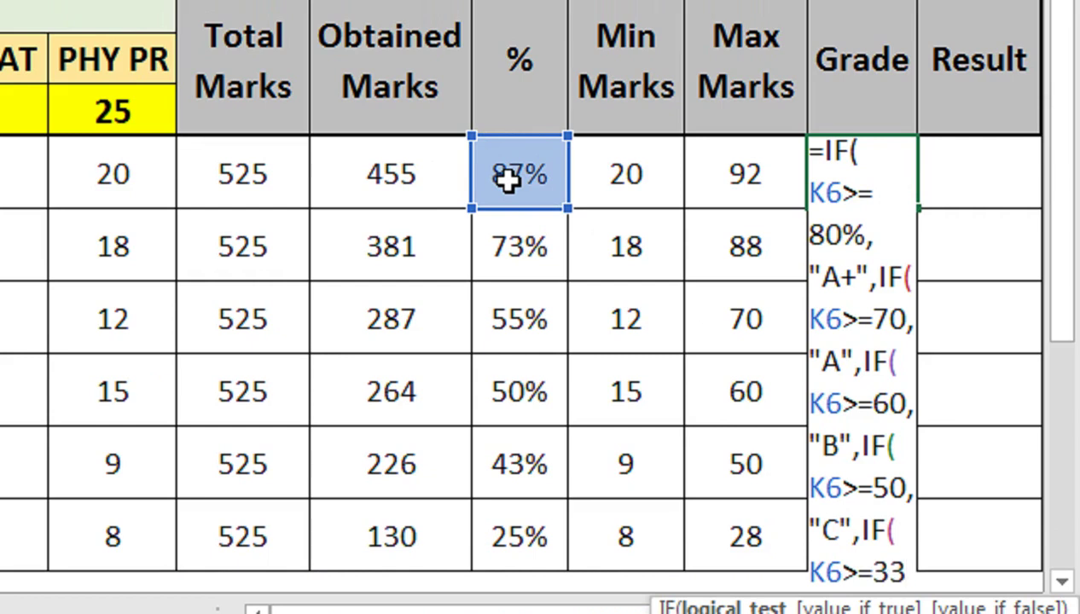
pyautogui.write(',')
pyautogui.write('"D"')
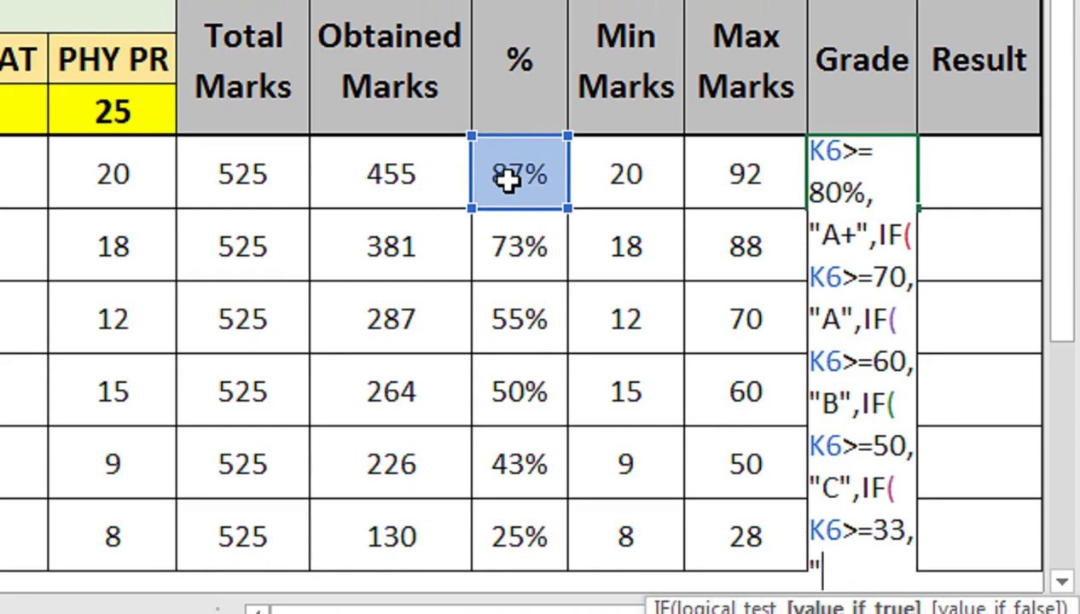
pyautogui.write(',')
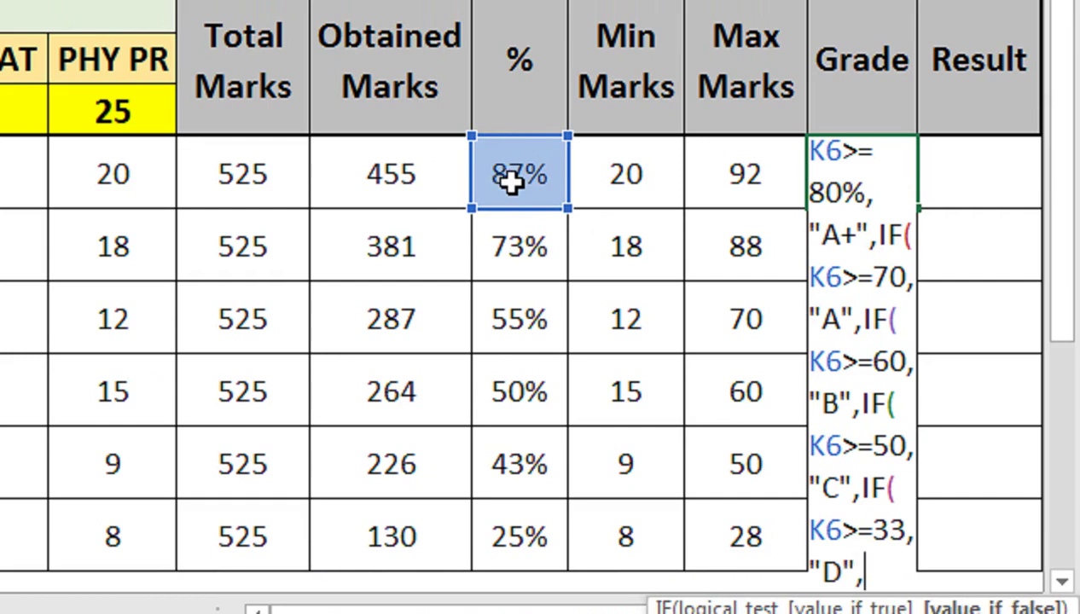
pyautogui.write('F')
pyautogui.write('IL')
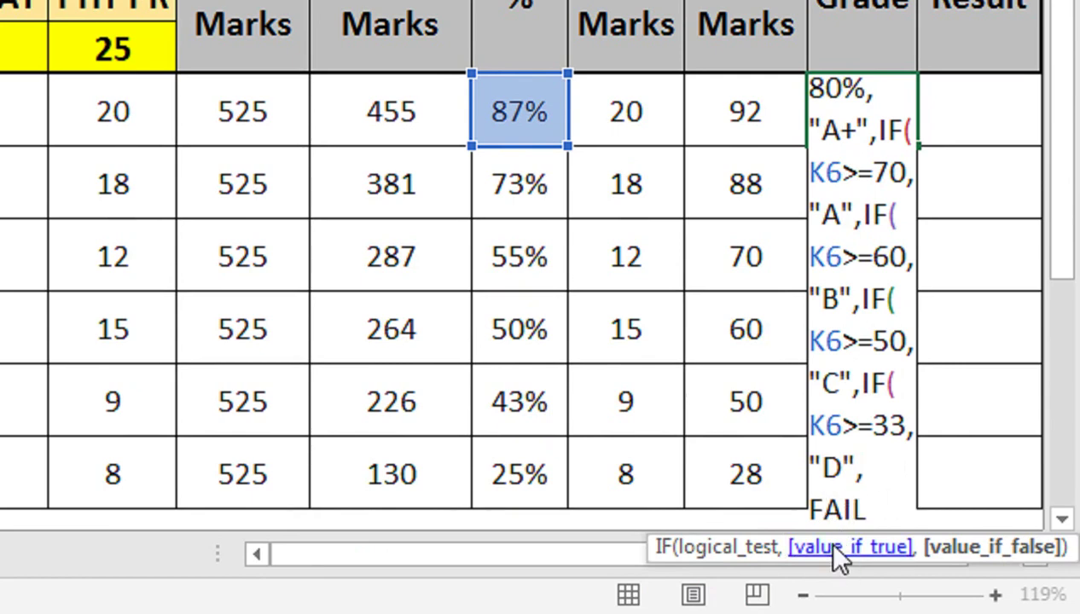
# Fix the missing separator, FAIL quotes and closing parentheses so the formula enters and shows A+.
pyautogui.click(812, 502)
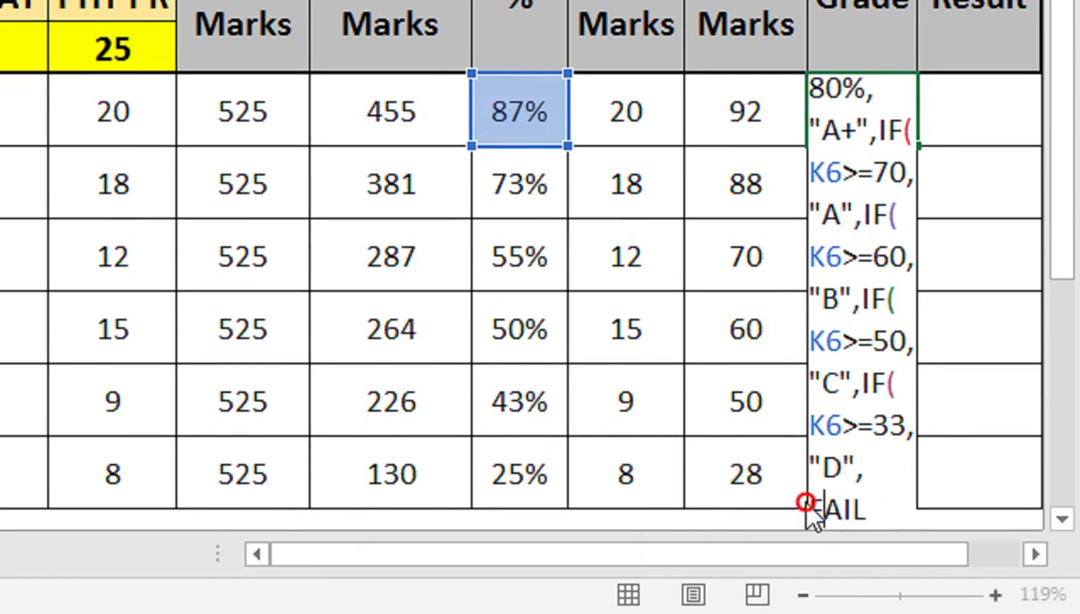
pyautogui.press('Return')
pyautogui.click(269, 173)
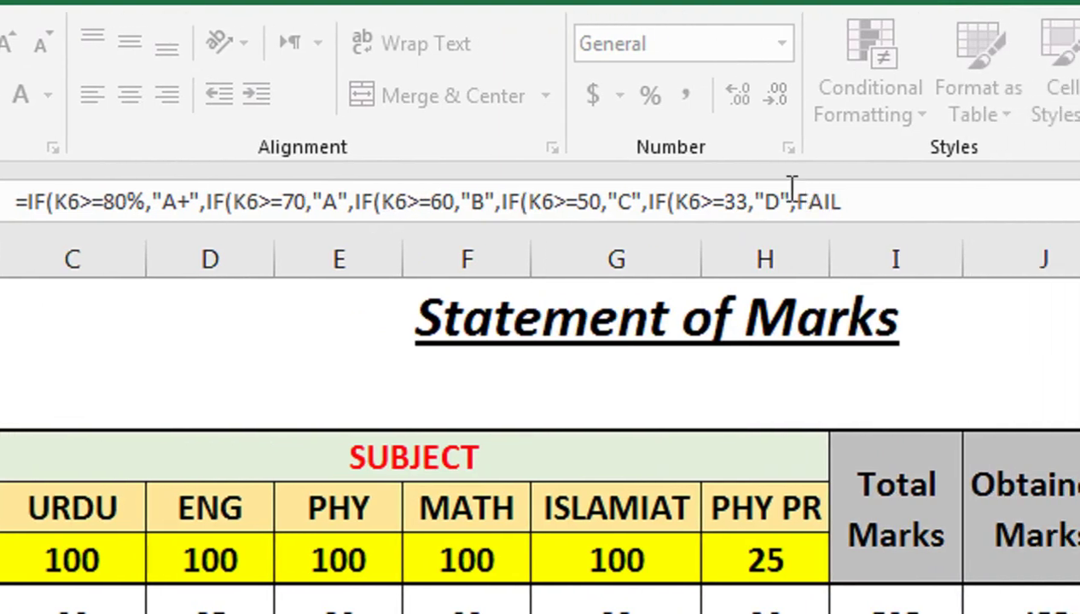
pyautogui.click(792, 202)
pyautogui.write(',"')
pyautogui.click(812, 193)
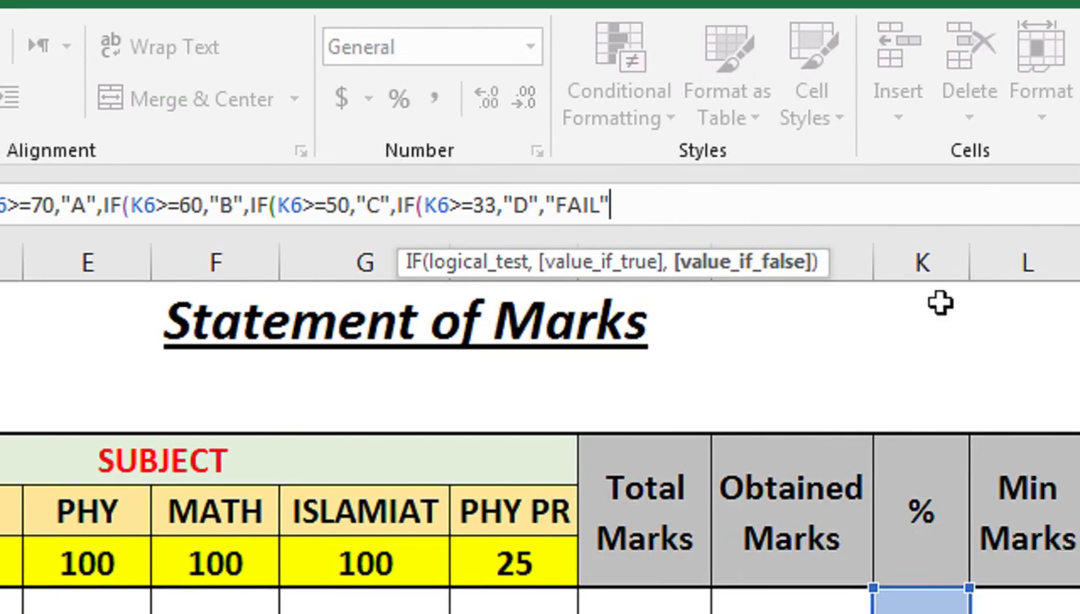
pyautogui.write('))))')
pyautogui.press('Return')
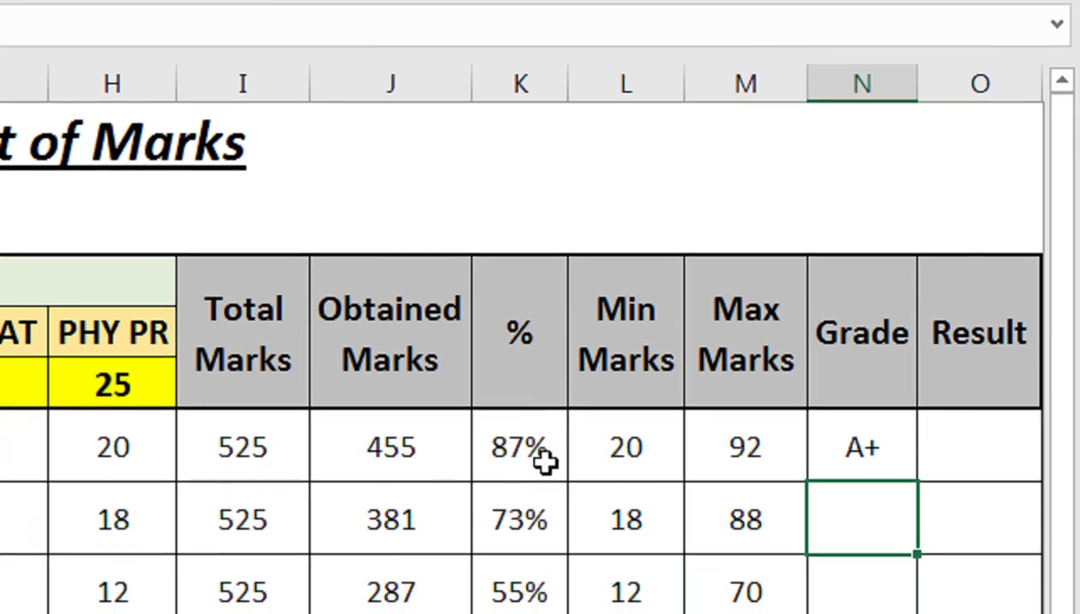
# Fill the grade formula down all six Grade cells, then reopen the A+ cell's formula for editing.
pyautogui.click(825, 449)
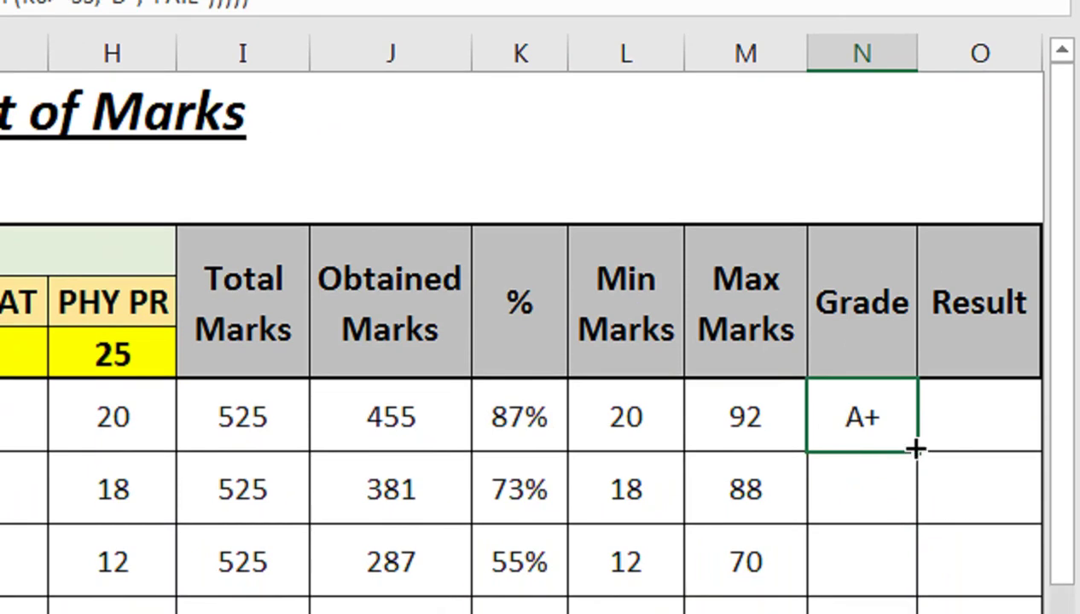
pyautogui.moveTo(902, 454); pyautogui.dragTo(915, 458)
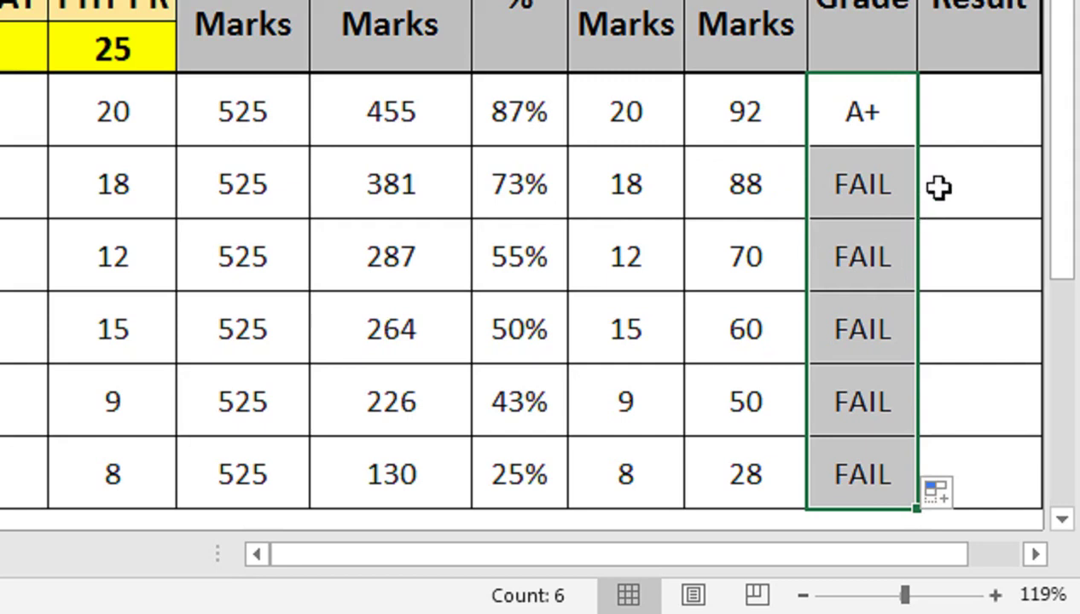
pyautogui.click(836, 106)
pyautogui.doubleClick(835, 156)
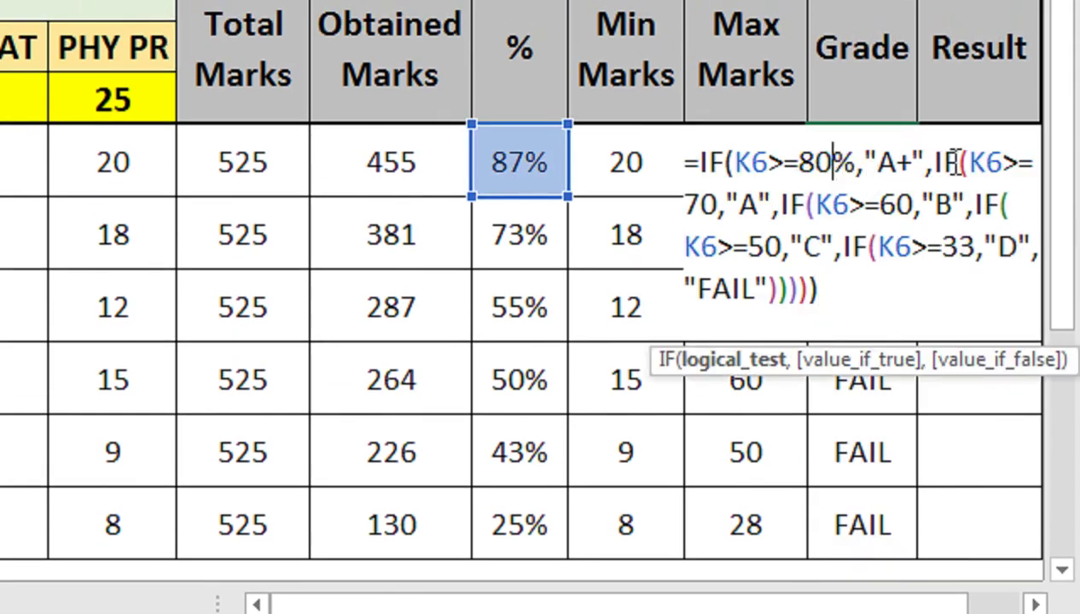
# Add % to the 70, 60, 50 and 33 thresholds and refill grades: A+, A, C, C, D, FAIL.
pyautogui.click(715, 214)
pyautogui.write('%')
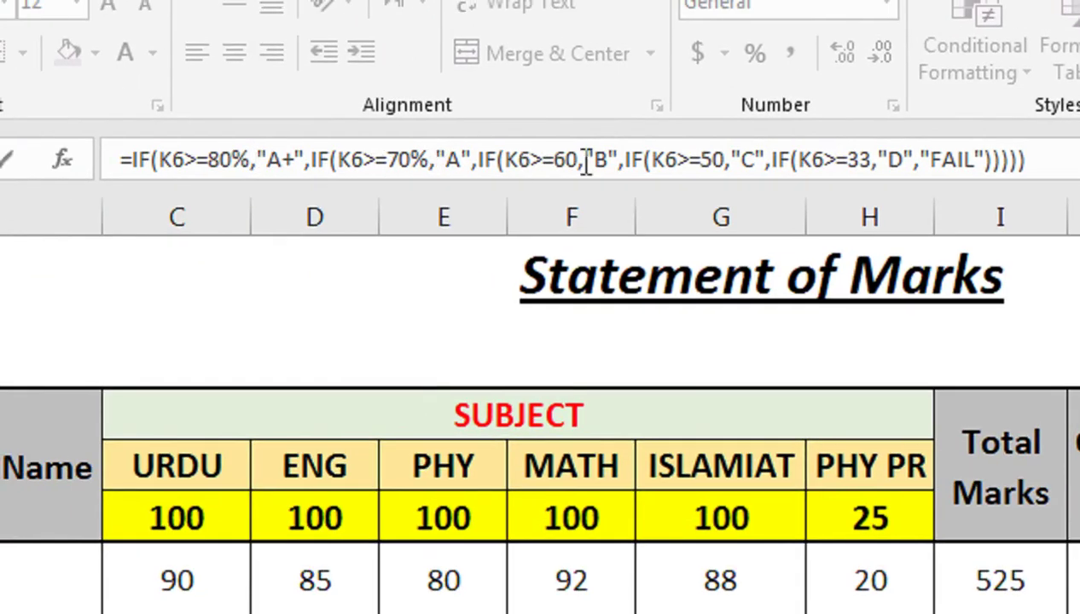
pyautogui.click(580, 158)
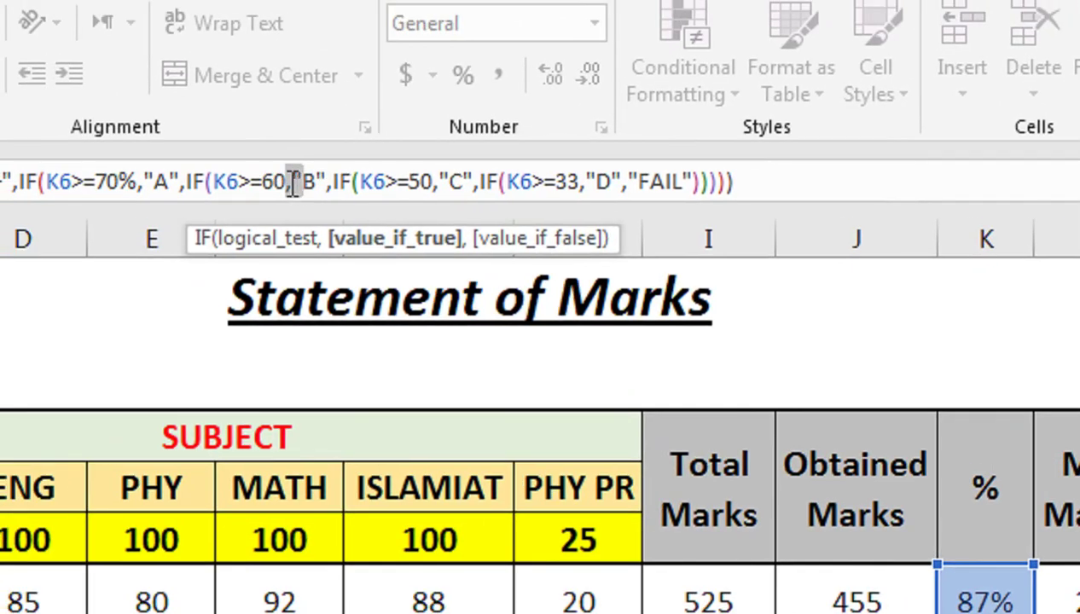
pyautogui.press('Left')
pyautogui.write('%')
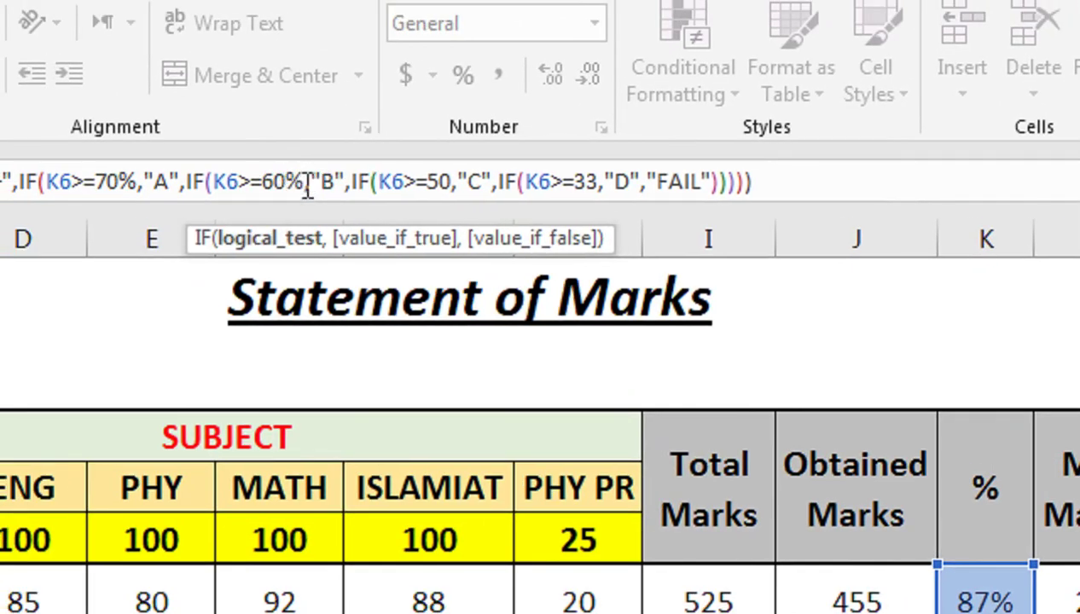
pyautogui.click(455, 182)
pyautogui.write('%')
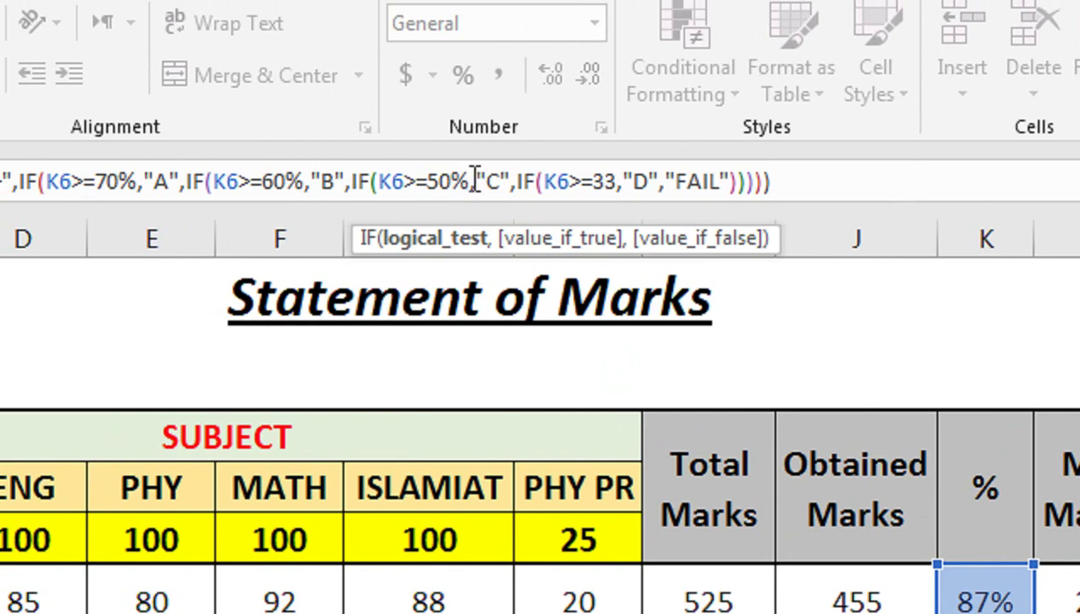
pyautogui.click(622, 182)
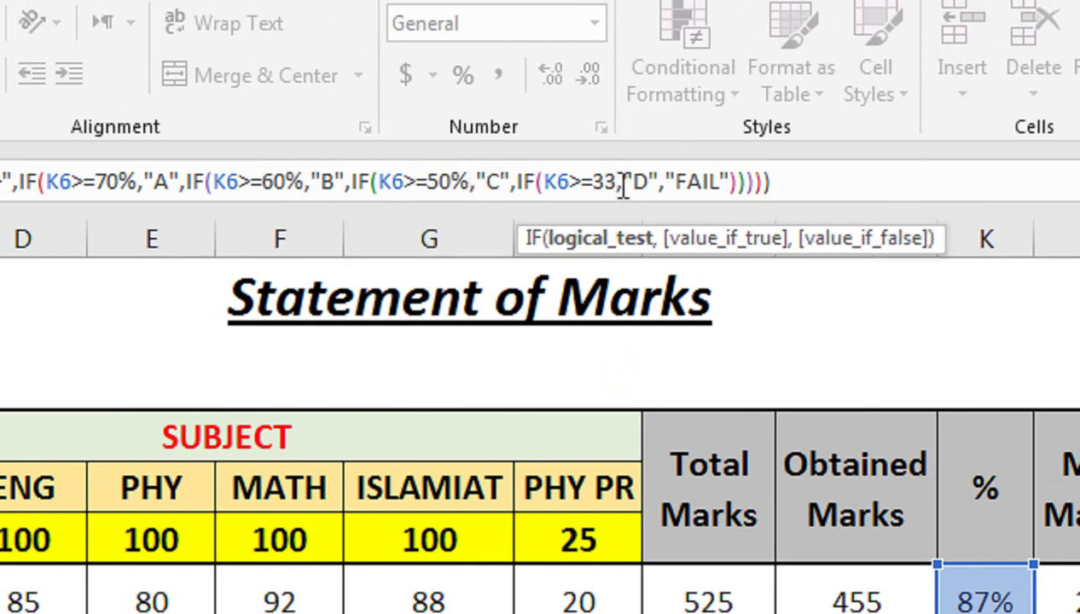
pyautogui.write('%,"A+')
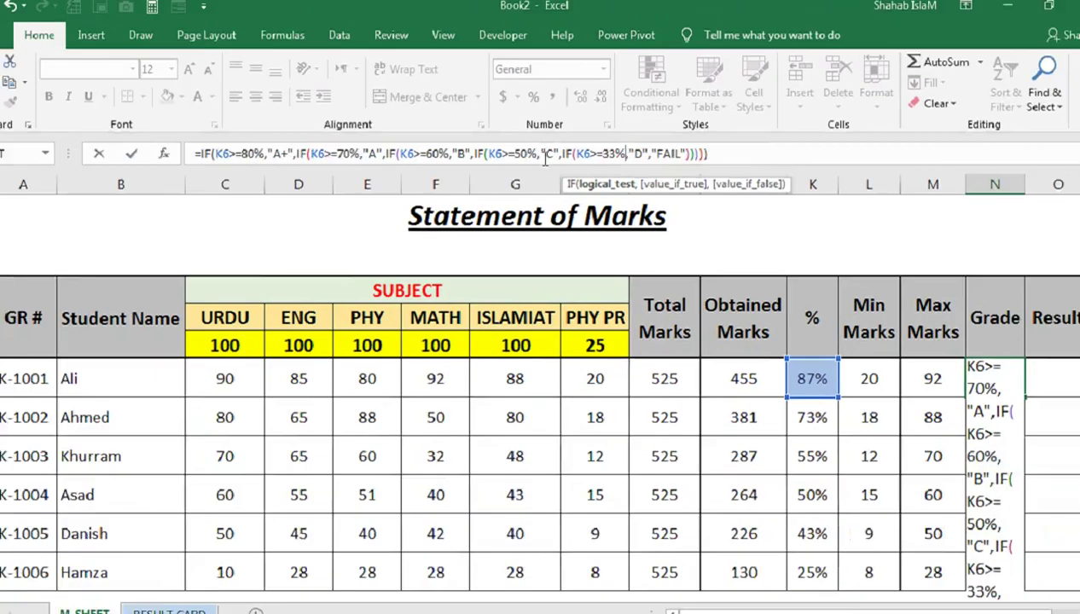
pyautogui.press('Return')
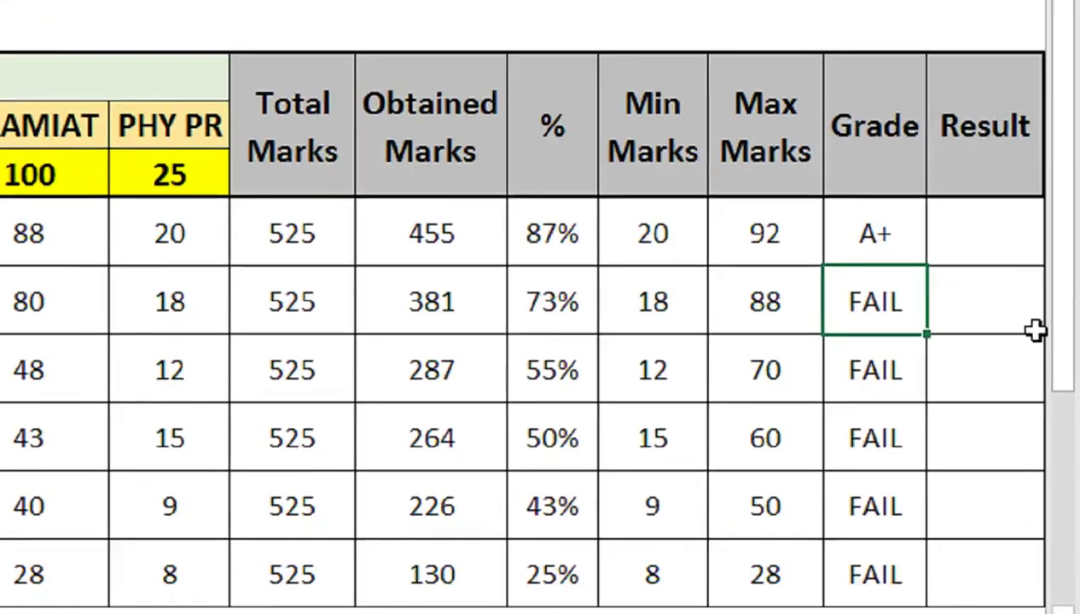
pyautogui.click(904, 207)
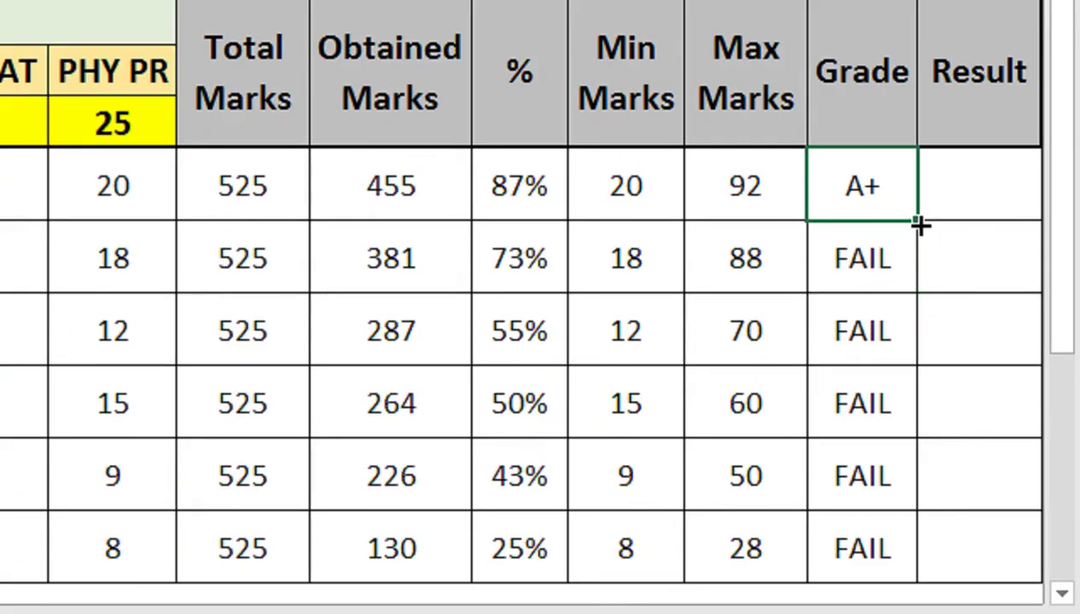
pyautogui.moveTo(920, 224); pyautogui.dragTo(922, 579)
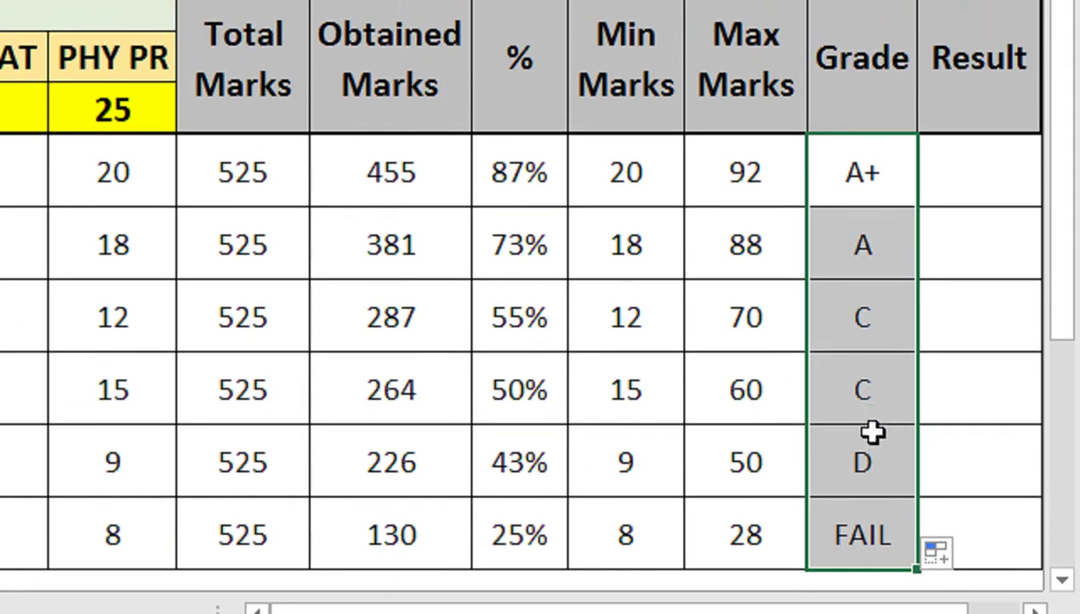
# In O6 start =IF(AND( requiring URDU, ENG, PHY and MATH marks each at least 33.
pyautogui.click(964, 166)
pyautogui.write('=IF(ANS')
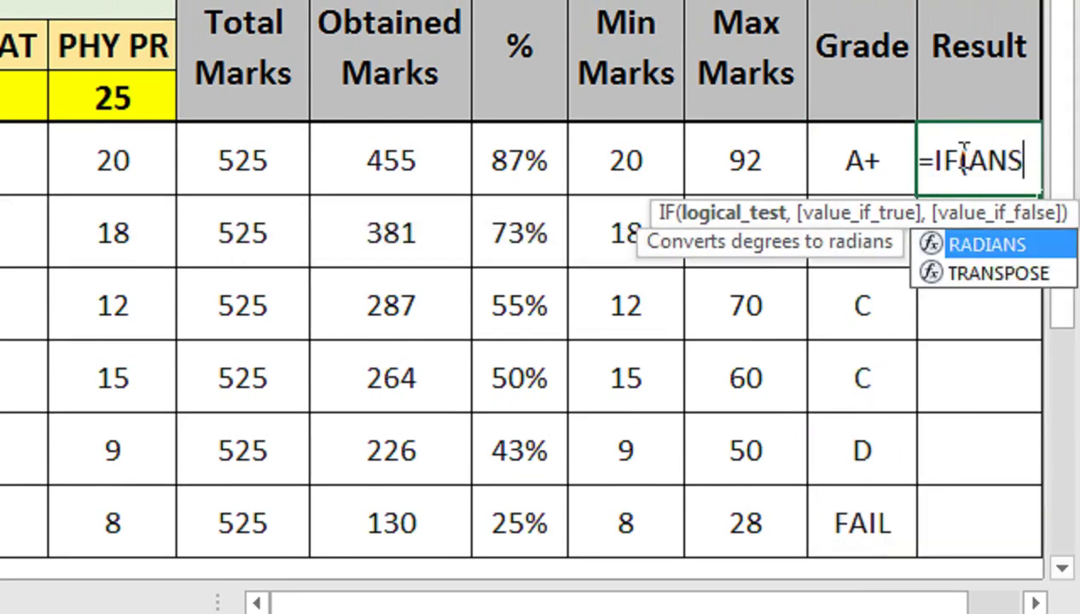
pyautogui.press('BackSpace')
pyautogui.write('D(')
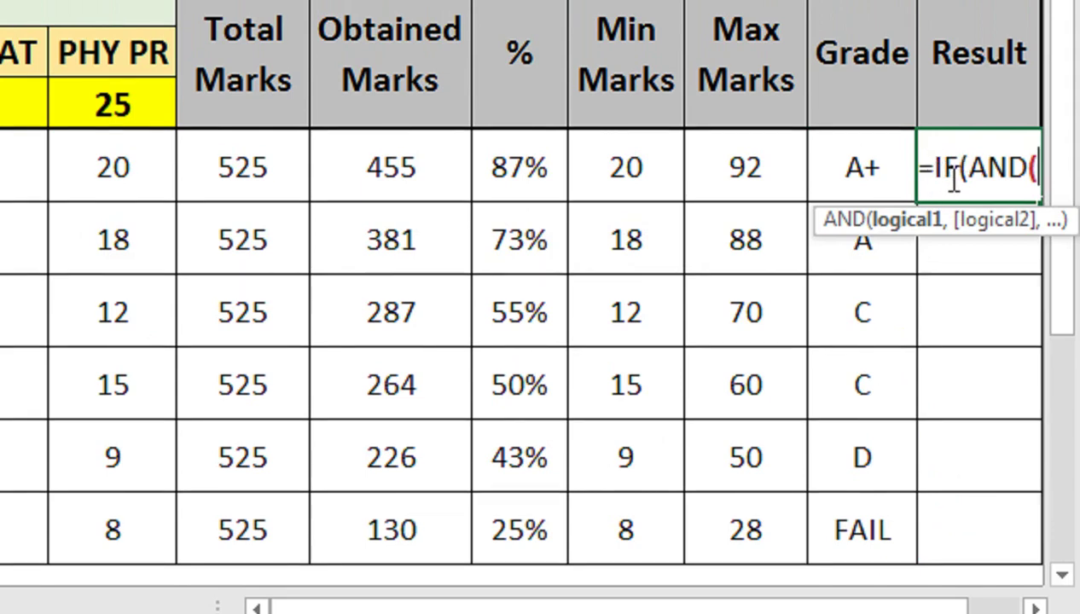
pyautogui.hscroll(-2, 126, 186)
pyautogui.hscroll(-2, 173, 157)
pyautogui.hscroll(-2, 249, 171)
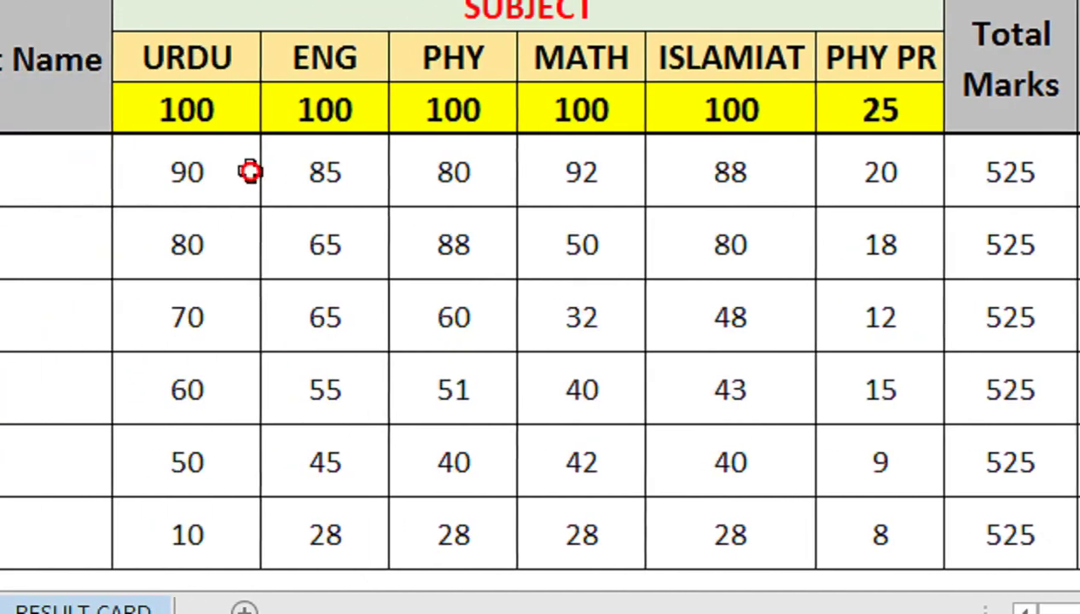
pyautogui.click(249, 171)
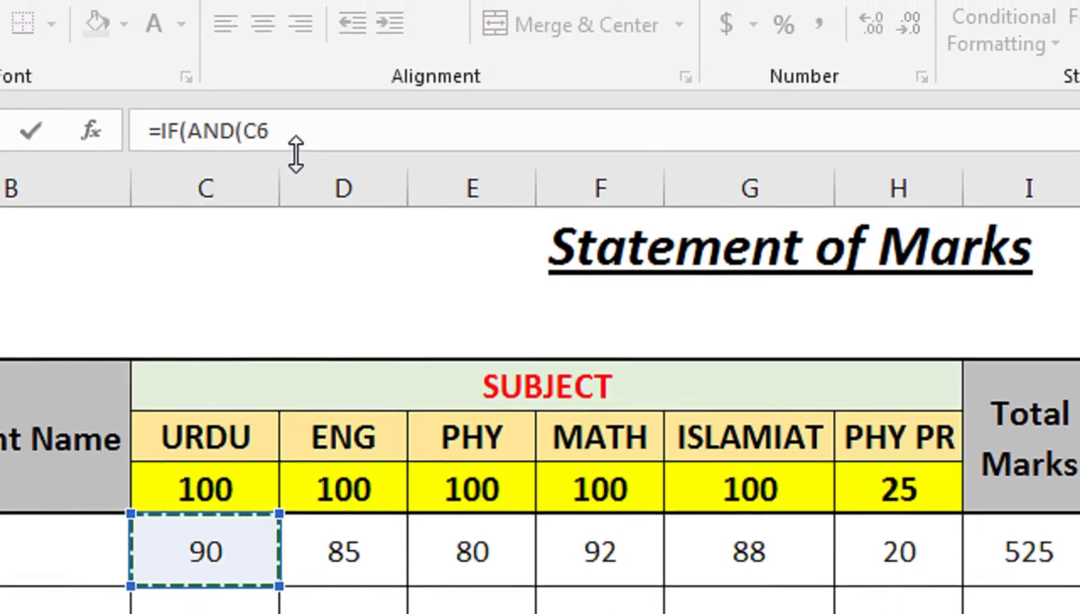
pyautogui.write('>=')
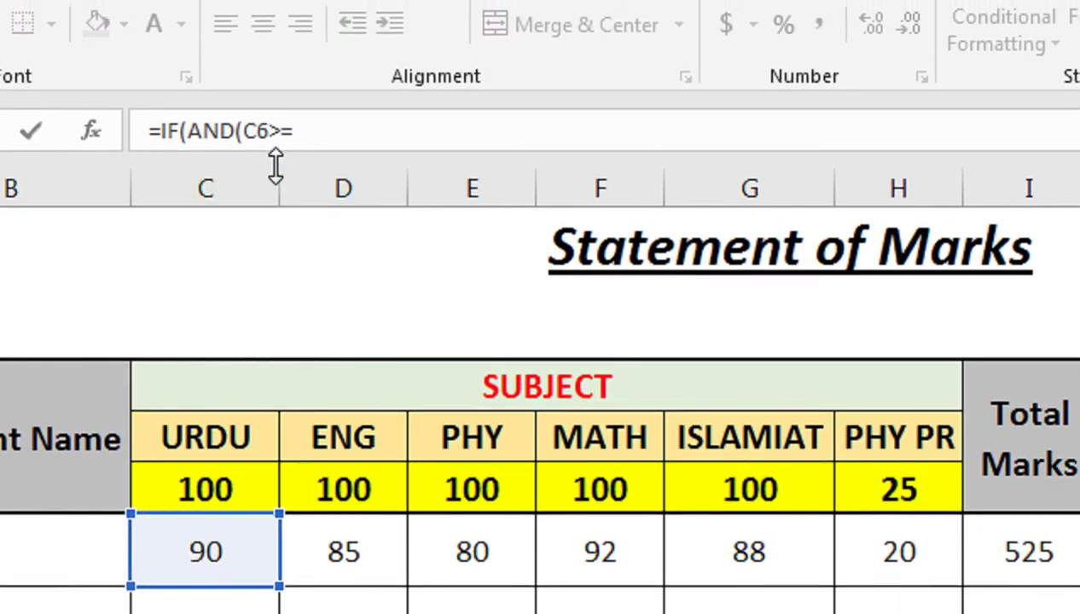
pyautogui.write('3')
pyautogui.write('3,')
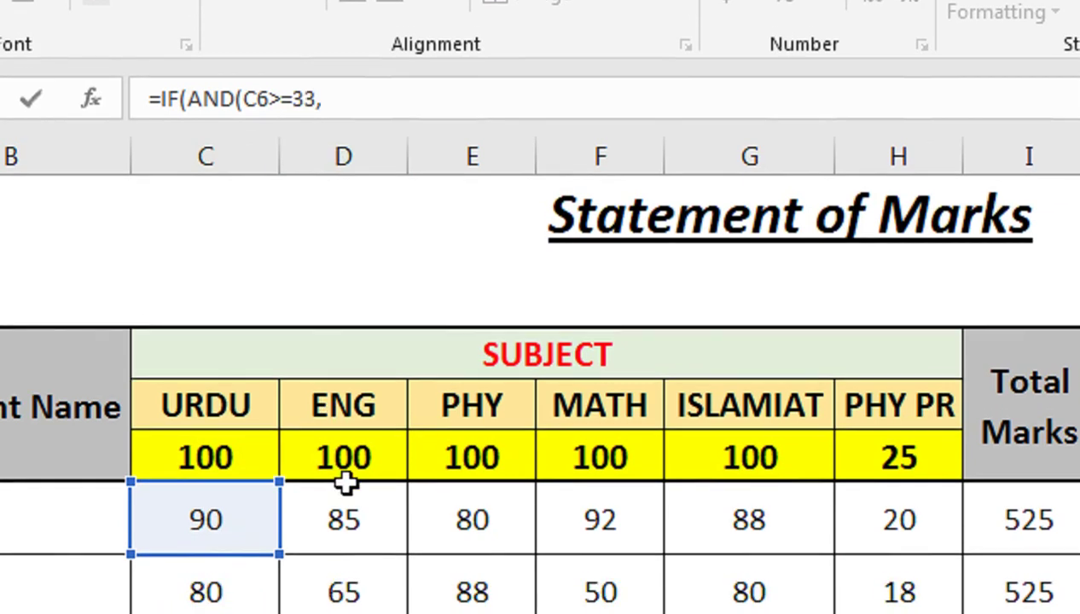
pyautogui.click(350, 537)
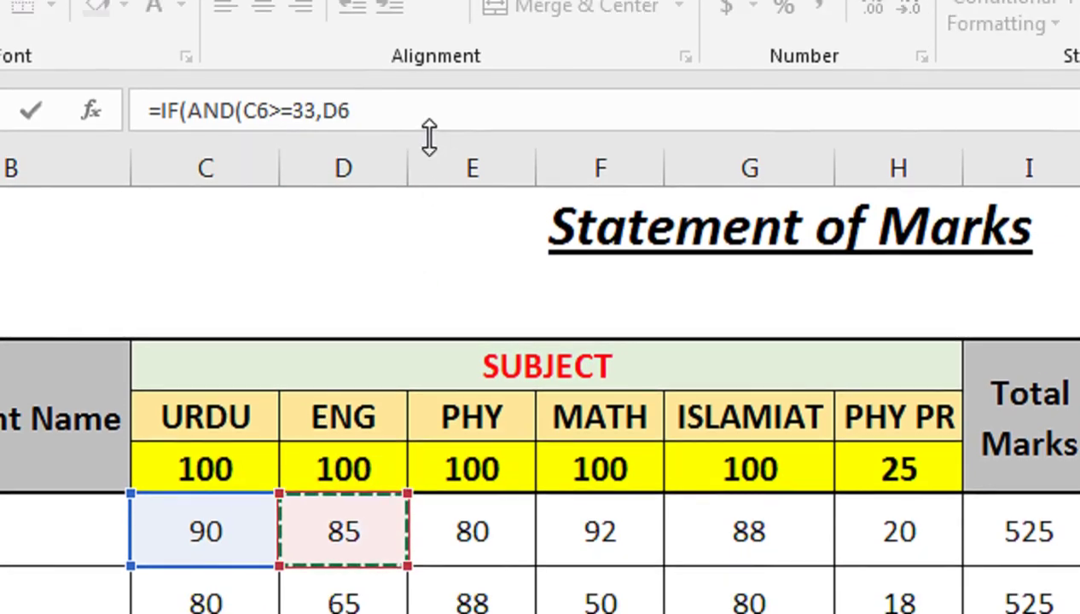
pyautogui.write('>=33,')
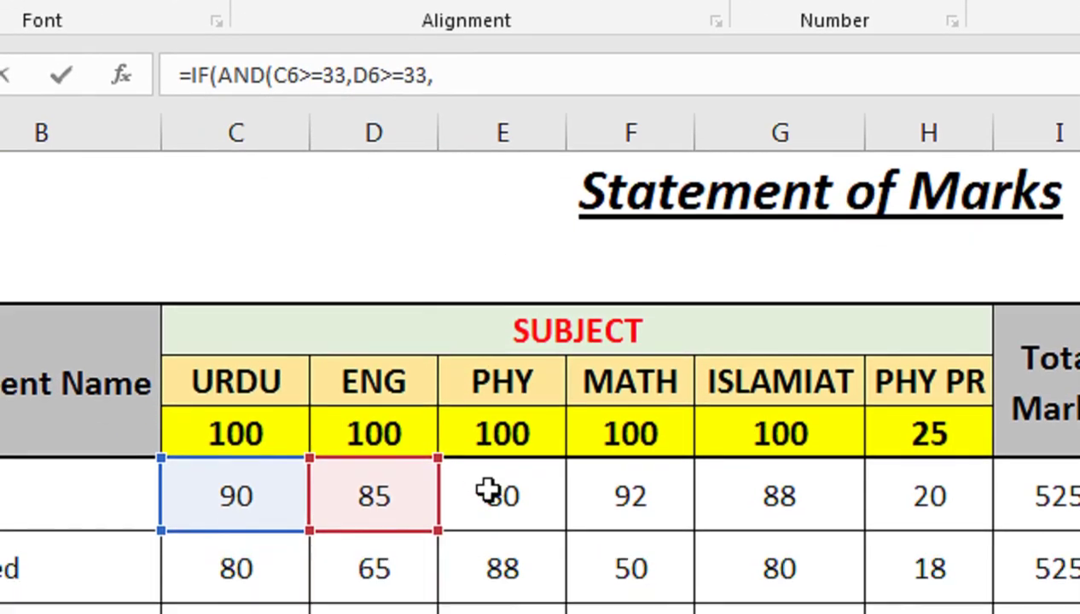
pyautogui.click(486, 493)
pyautogui.write('>=33,')
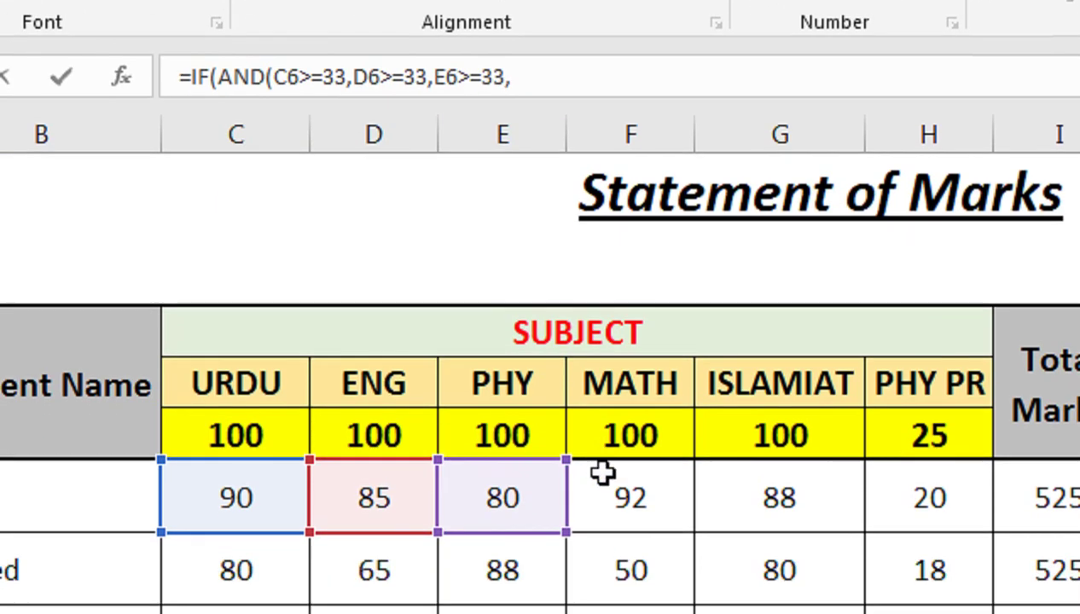
pyautogui.click(614, 448)
pyautogui.write('>=33,')
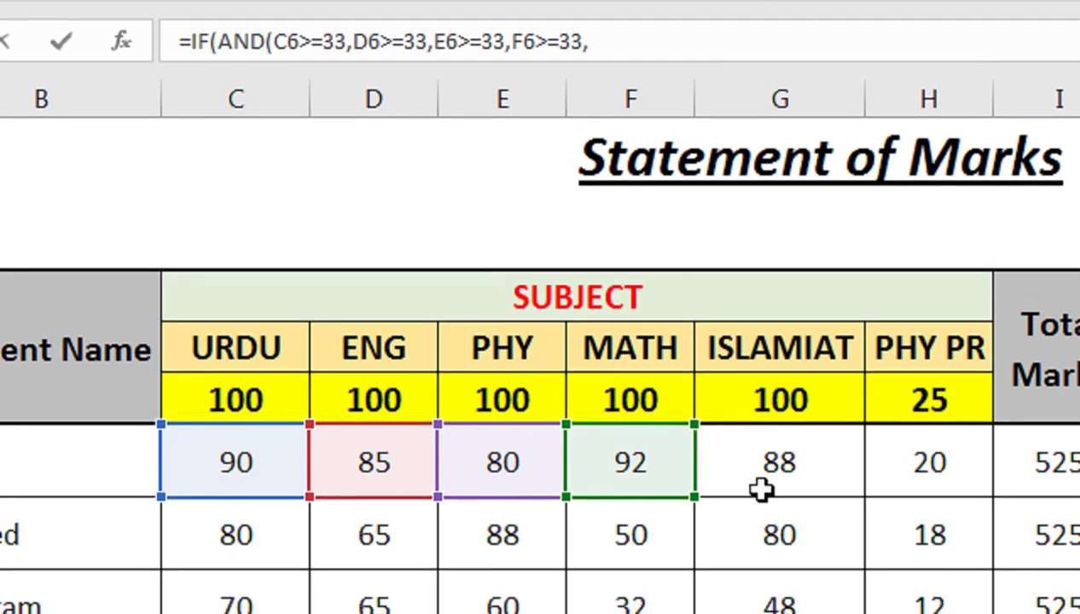
# Add ISLAMIAT >=33 and PHY PR >=9, returning "PASS" or "FAIL"; the first student shows PASS.
pyautogui.click(772, 445)
pyautogui.write('>')
pyautogui.press('BackSpace')
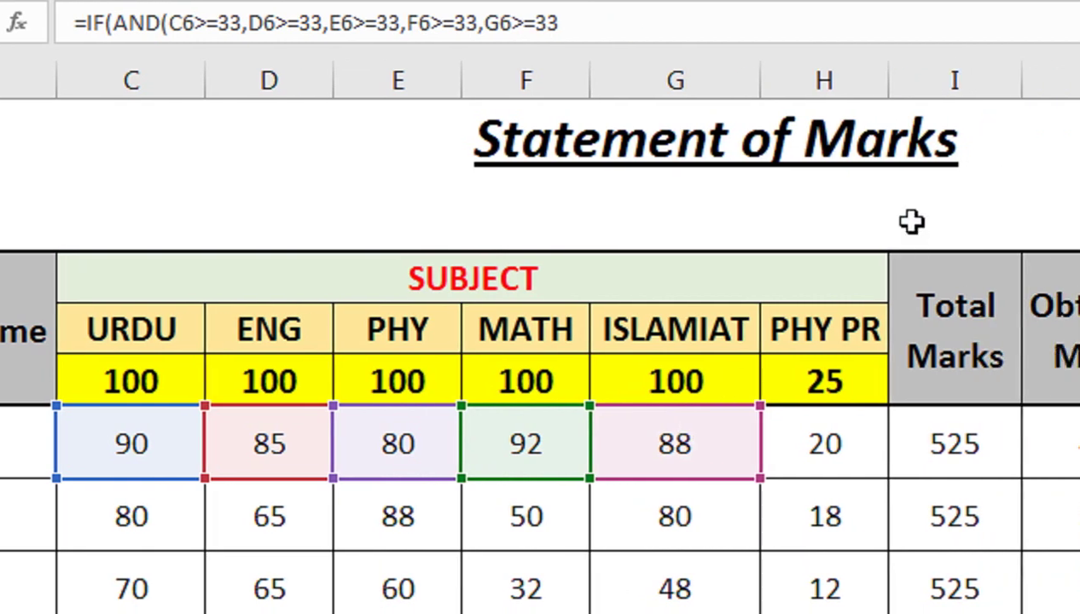
pyautogui.write(',')
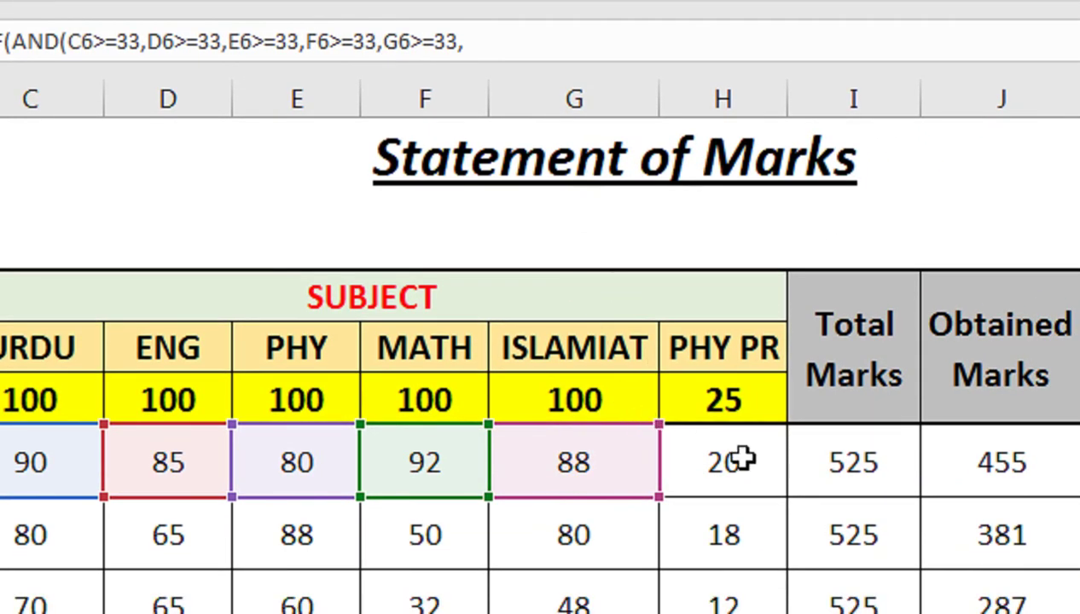
pyautogui.click(744, 460)
pyautogui.write('>+')
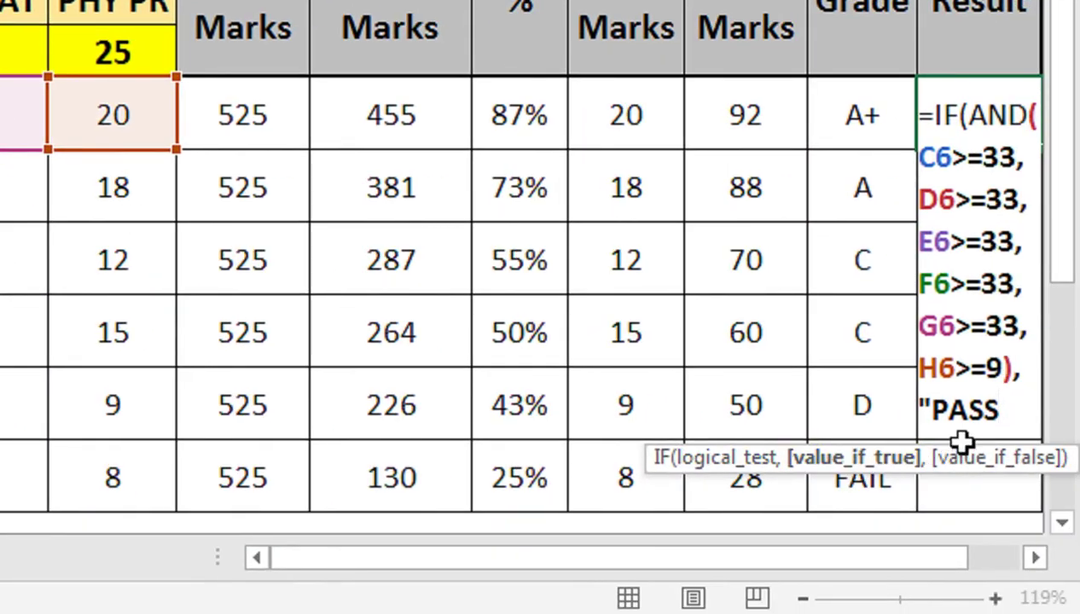
pyautogui.write(',"')
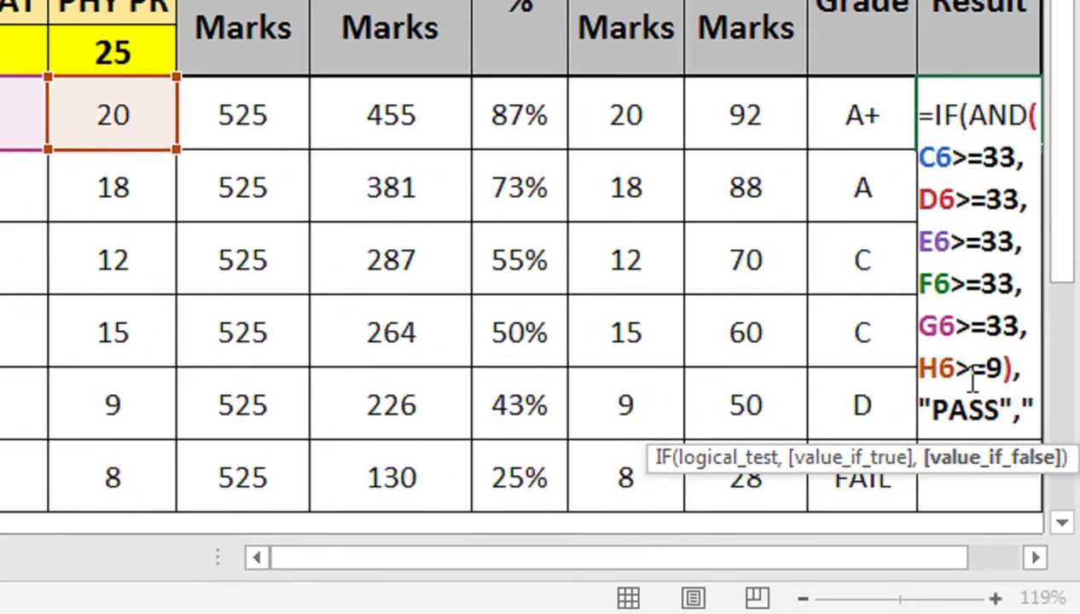
pyautogui.write('FAIL"')
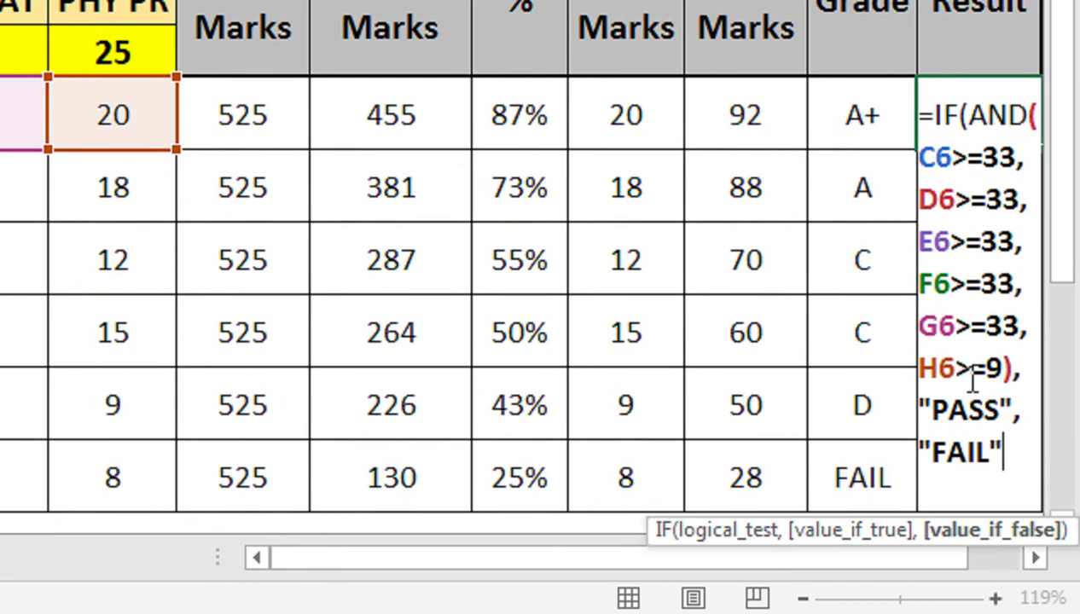
pyautogui.write(')')
pyautogui.press('Return')
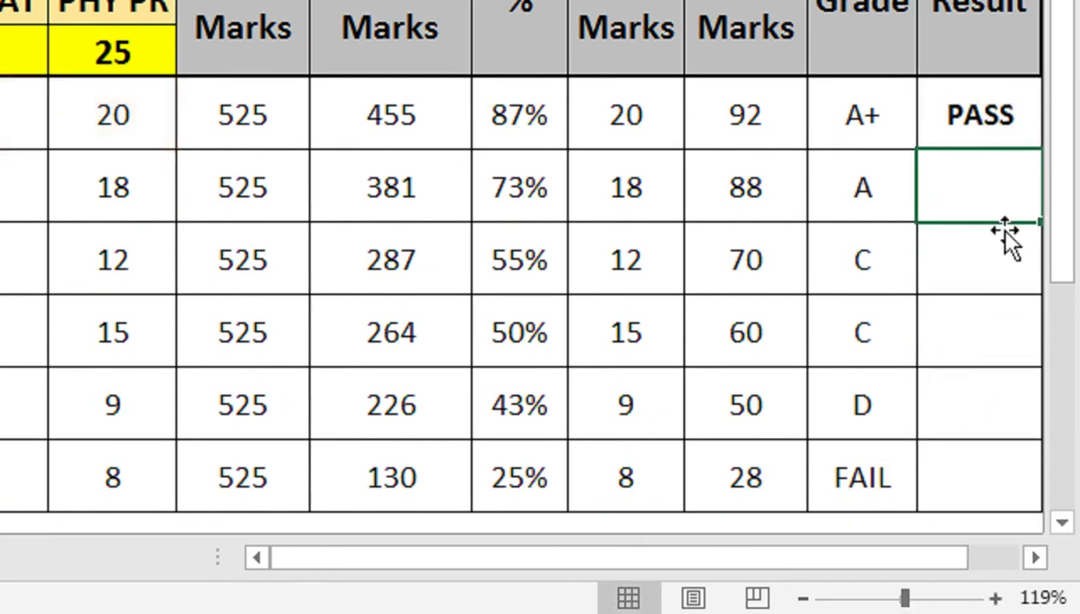
pyautogui.click(1002, 136)
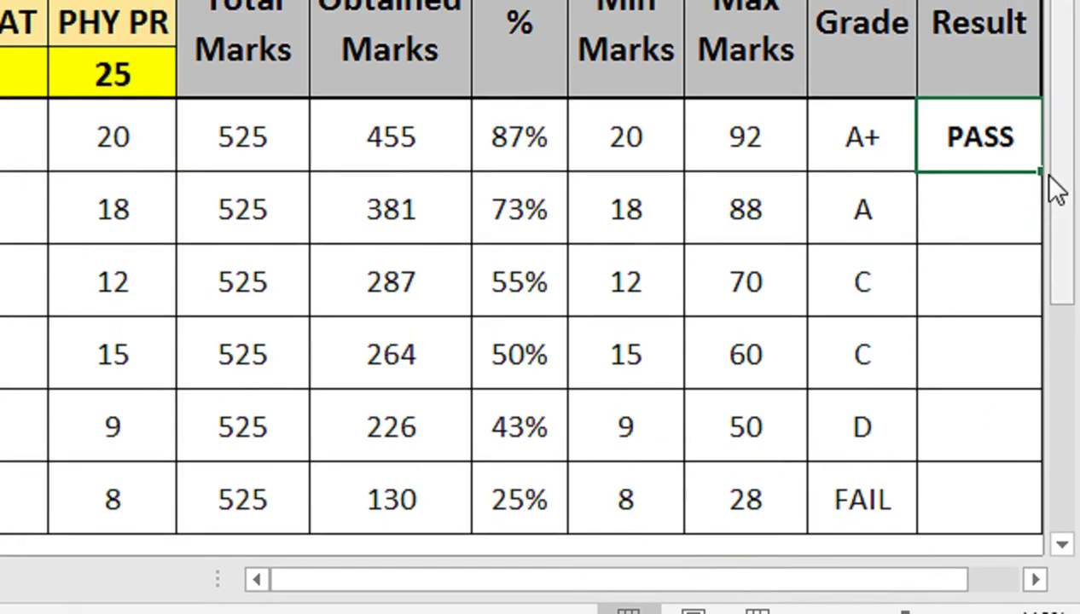
# Fill the pass/fail formula down the Result column and highlight PASS cells with green fill.
pyautogui.moveTo(1025, 174)
pyautogui.mouseDown()
pyautogui.moveTo(1054, 466)
pyautogui.moveTo(410, 472)
pyautogui.mouseUp()
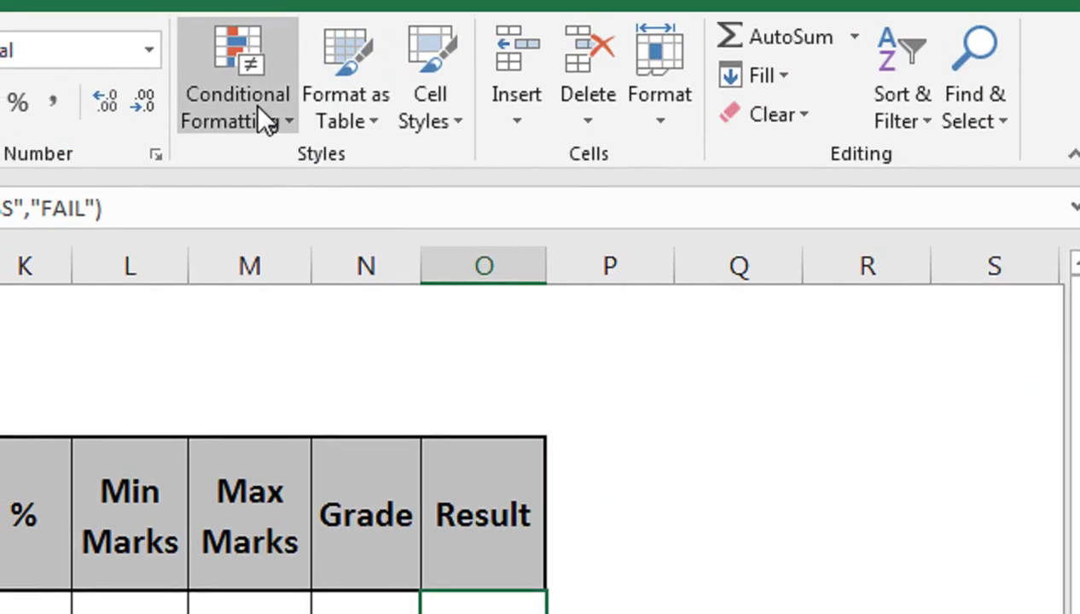
pyautogui.click(252, 120)
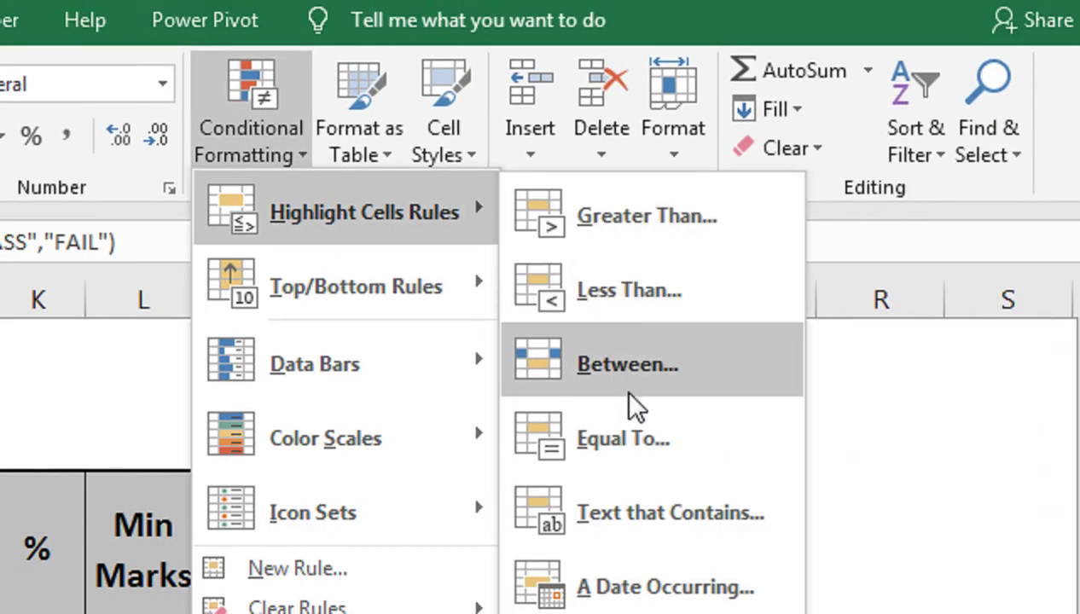
pyautogui.click(559, 422)
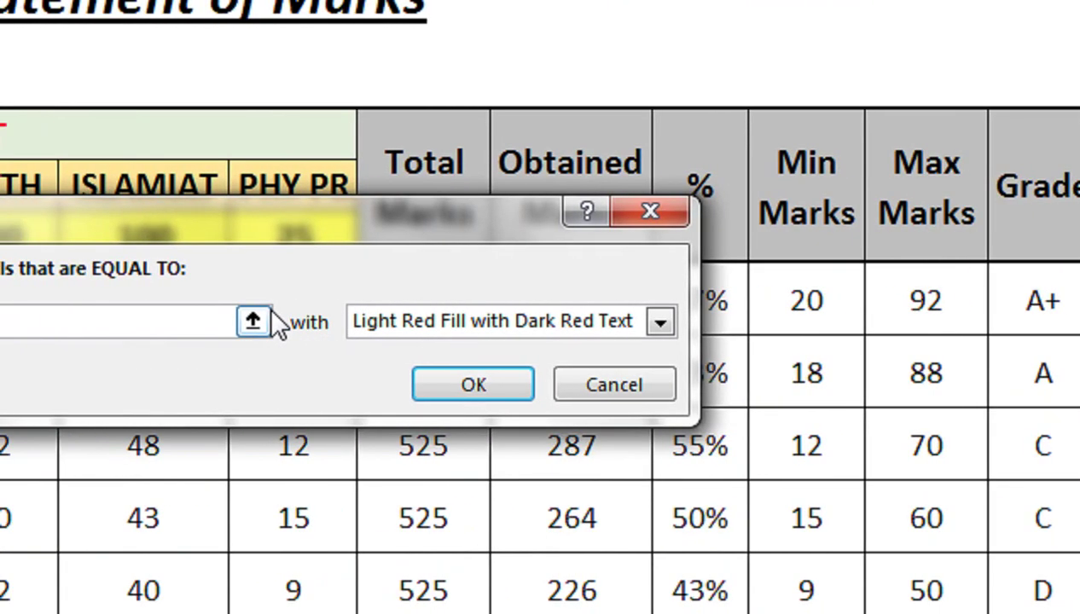
pyautogui.click(621, 320)
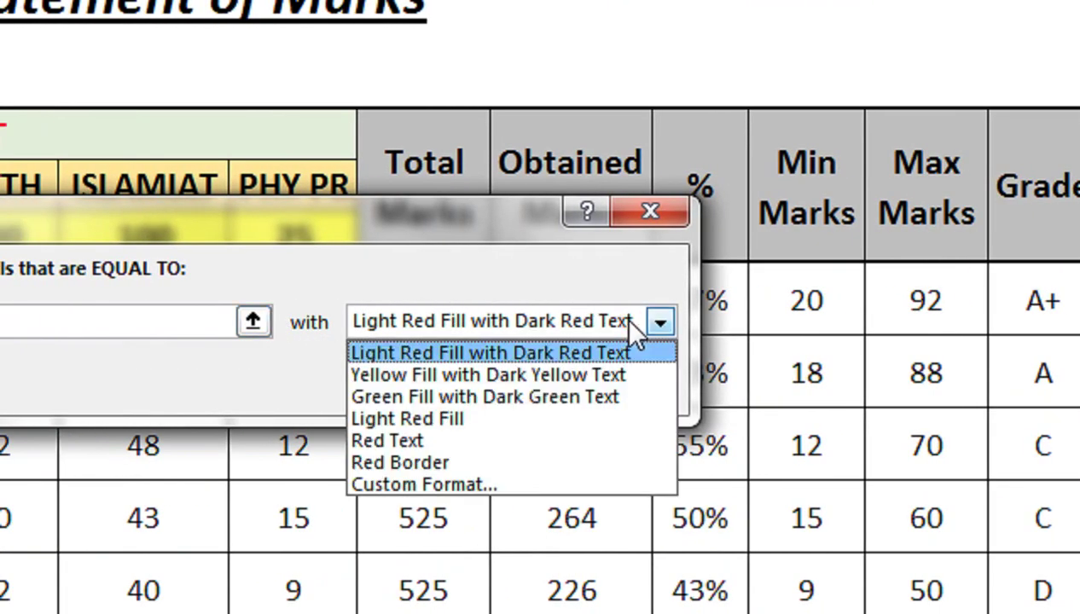
pyautogui.click(573, 376)
pyautogui.click(521, 325)
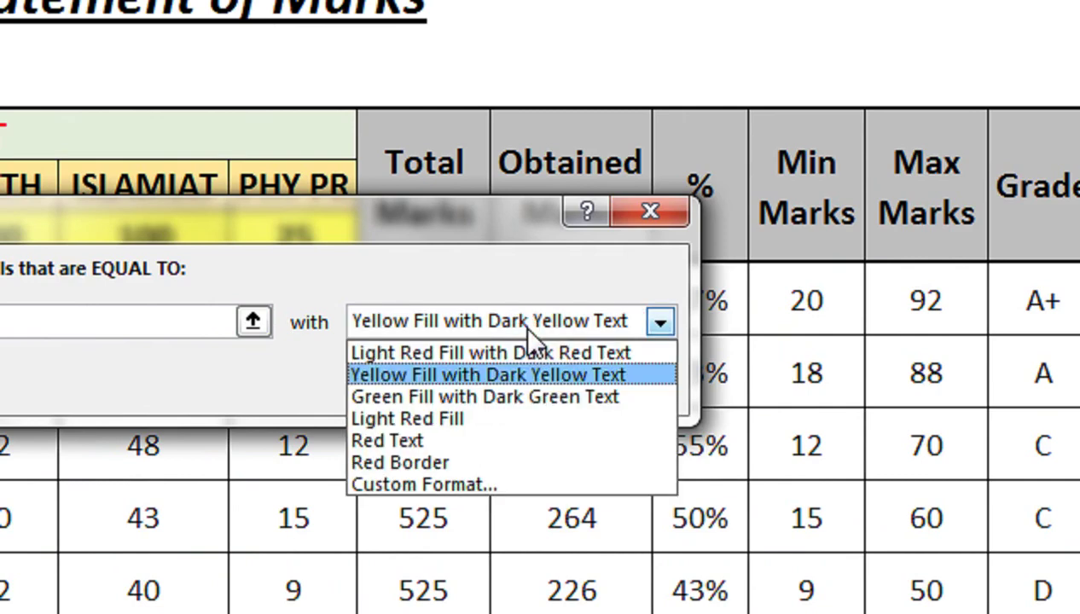
pyautogui.click(500, 393)
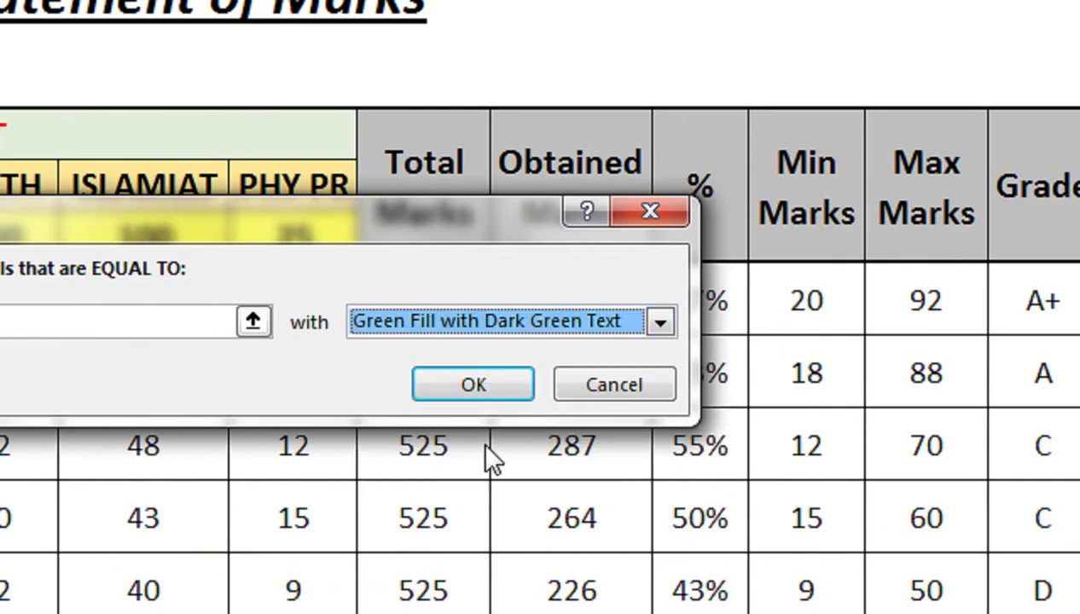
pyautogui.click(516, 392)
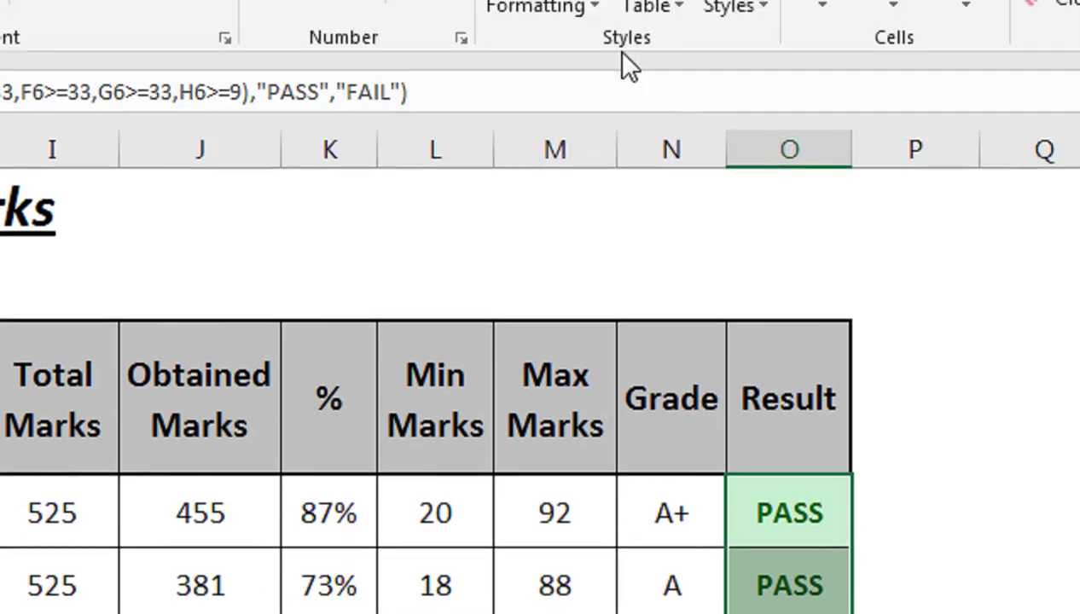
# Add an Equal To rule shading FAIL results with light red fill.
pyautogui.click(593, 141)
pyautogui.click(829, 437)
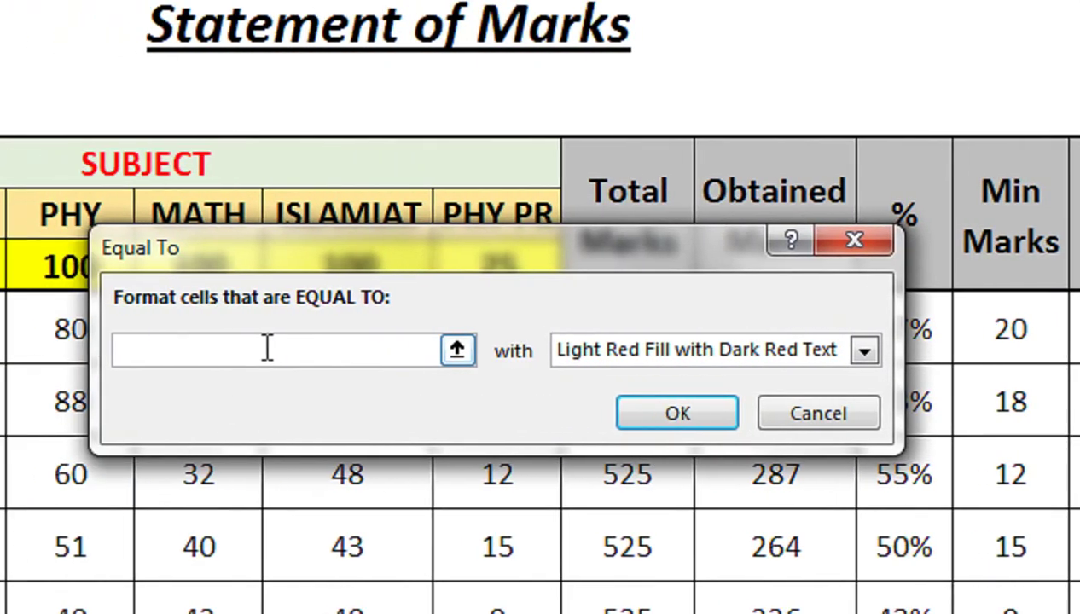
pyautogui.write('FAI')
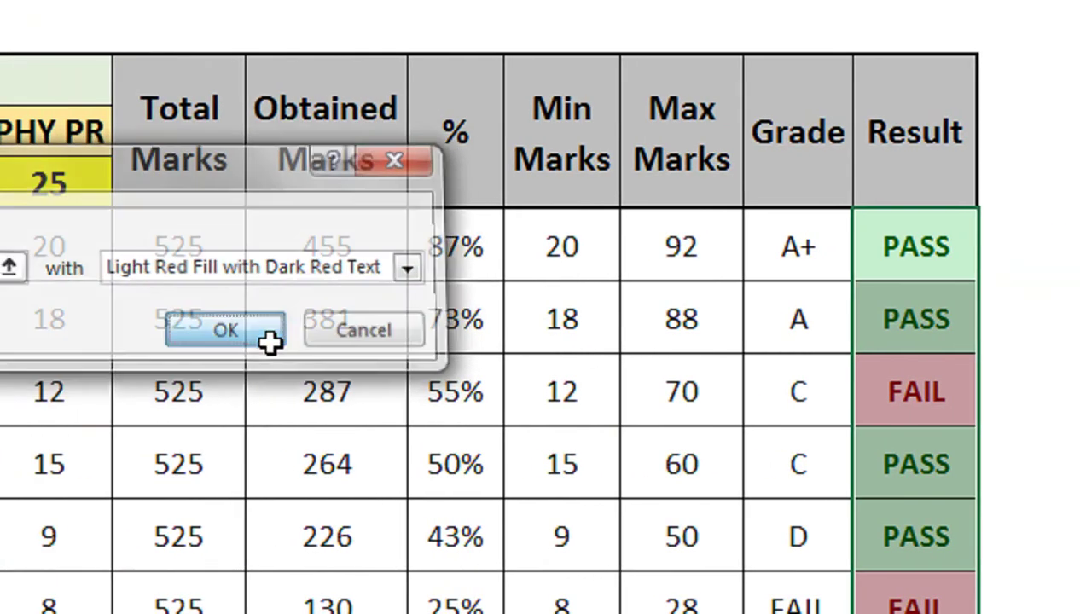
pyautogui.click(109, 330)
pyautogui.moveTo(561, 247); pyautogui.dragTo(561, 319)
pyautogui.click(891, 253)
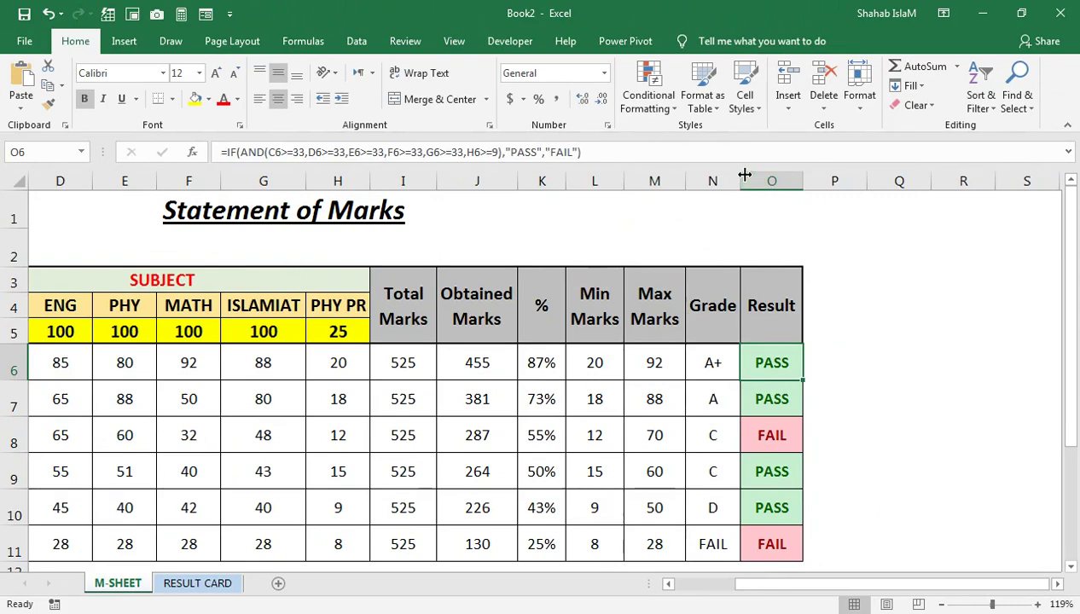
# Adjust the view settings and widen column B to 13.29.
pyautogui.click(703, 224)
pyautogui.moveTo(34, 527); pyautogui.dragTo(36, 528)
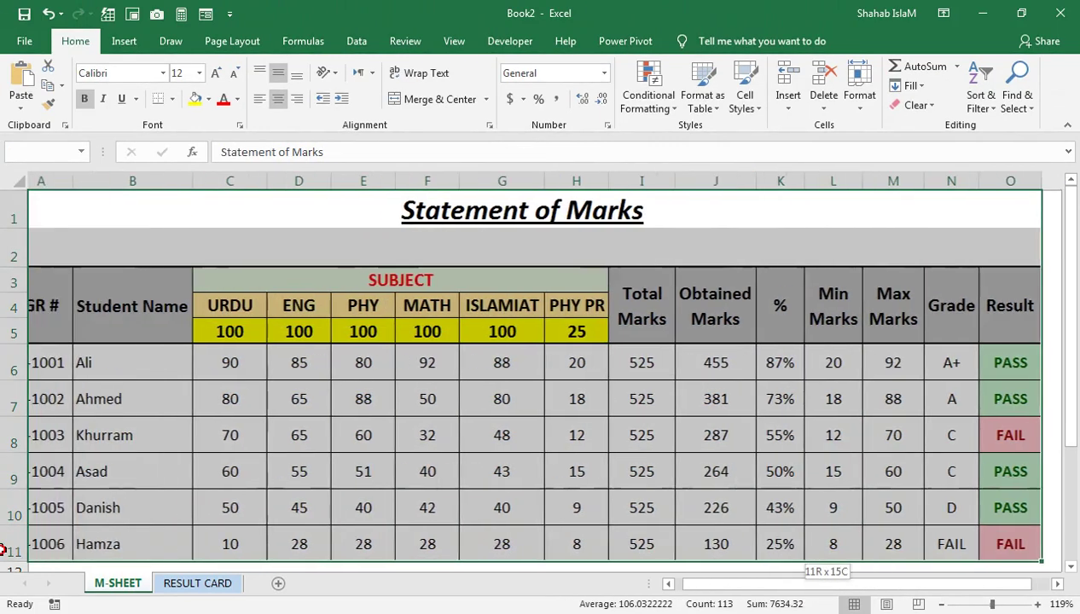
pyautogui.click(453, 42)
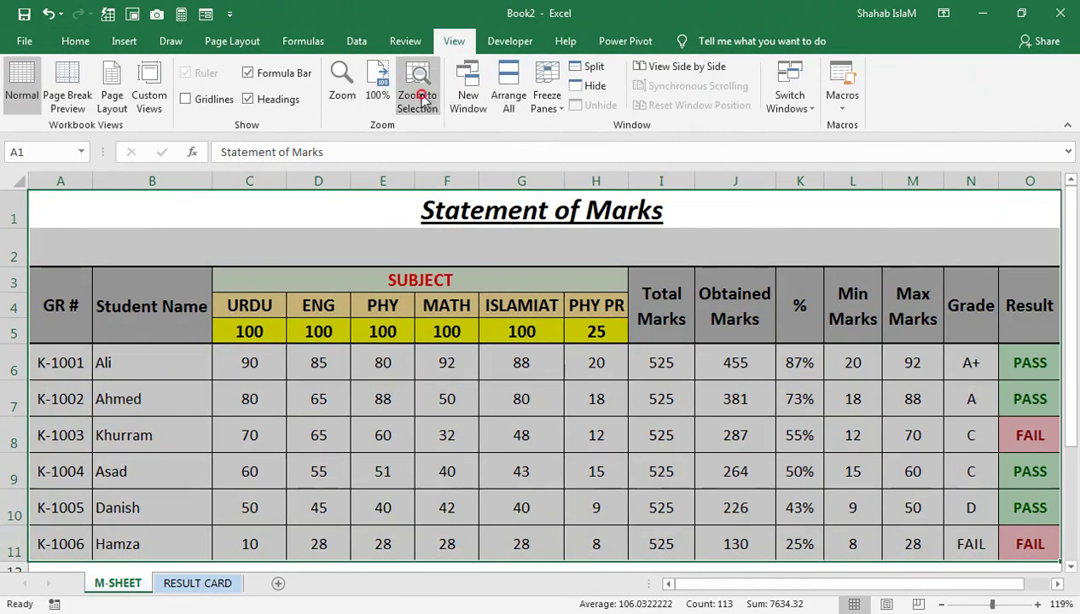
pyautogui.click(289, 265)
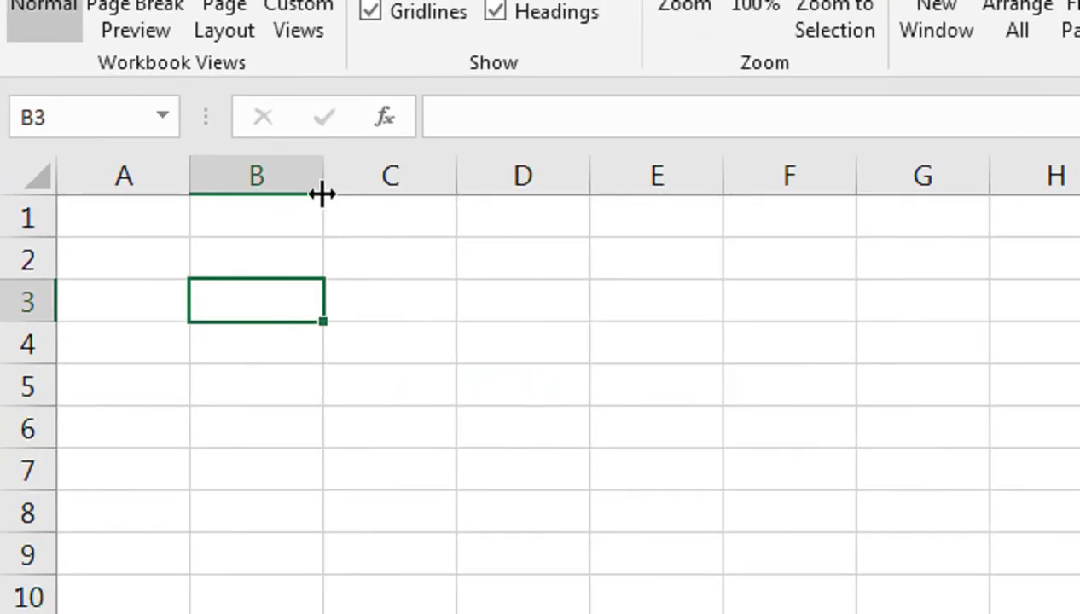
pyautogui.moveTo(323, 193); pyautogui.dragTo(406, 196)
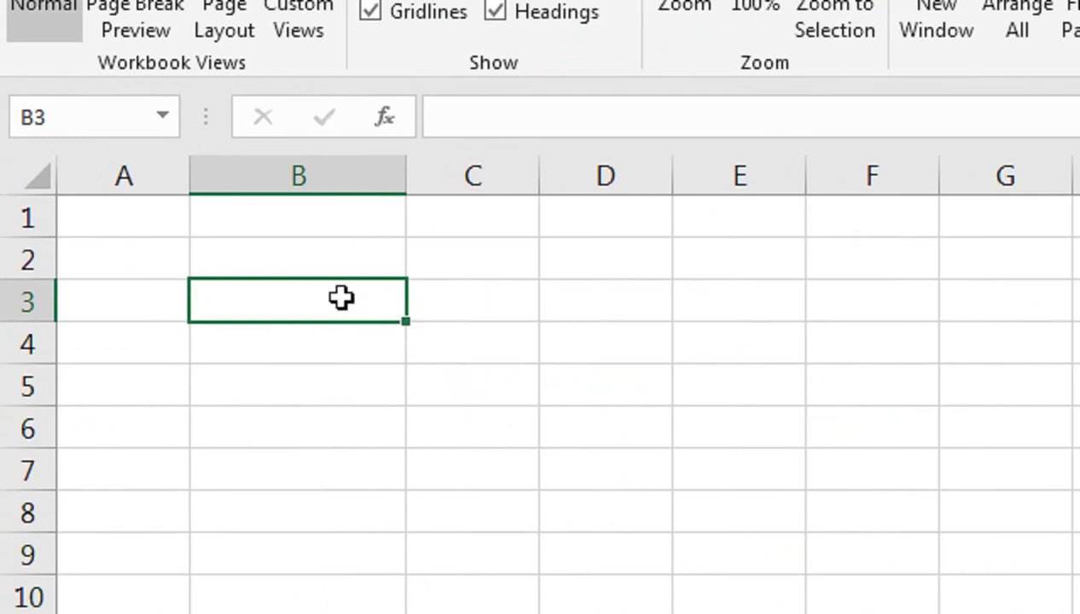
# Enter ABC COMPUTER TRAINING in B3 and merge-and-centre it across B3:H3.
pyautogui.write('RO')
pyautogui.press('BackSpace')
pyautogui.write('BC COMP')
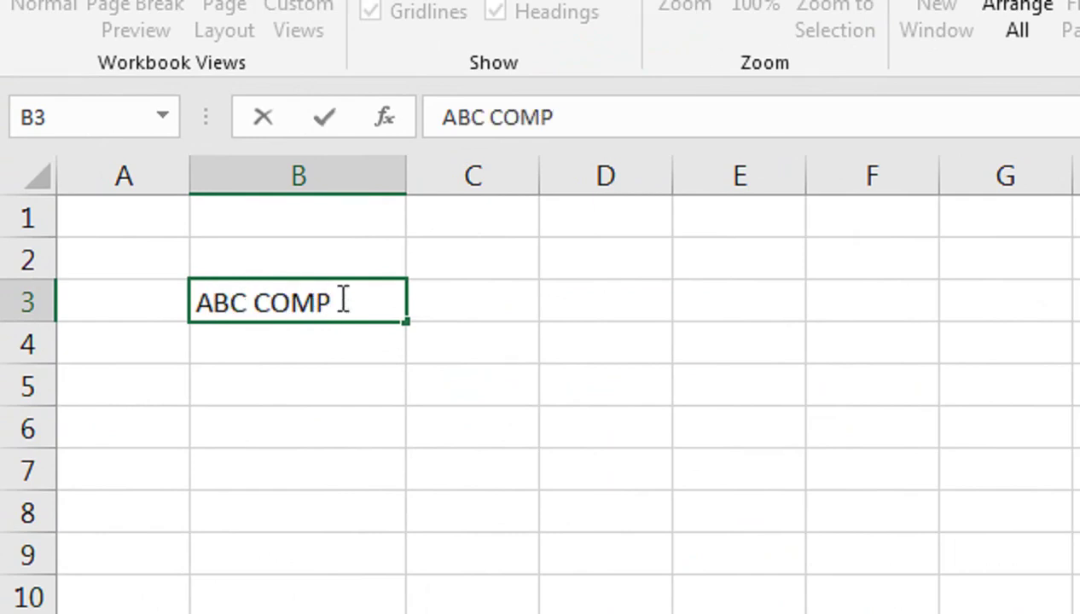
pyautogui.write('UTER ')
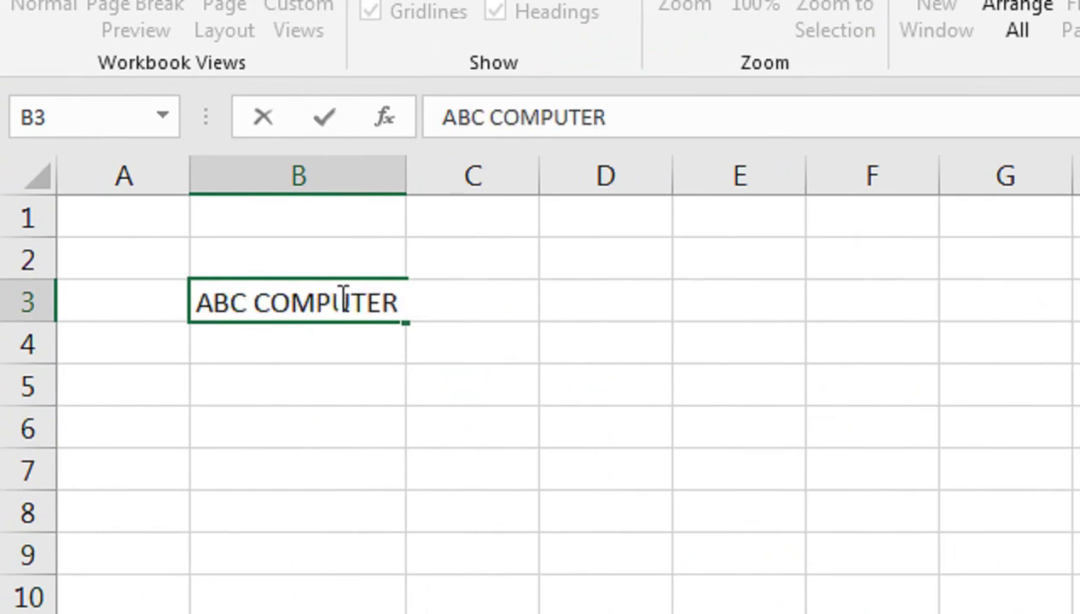
pyautogui.write('TRAI')
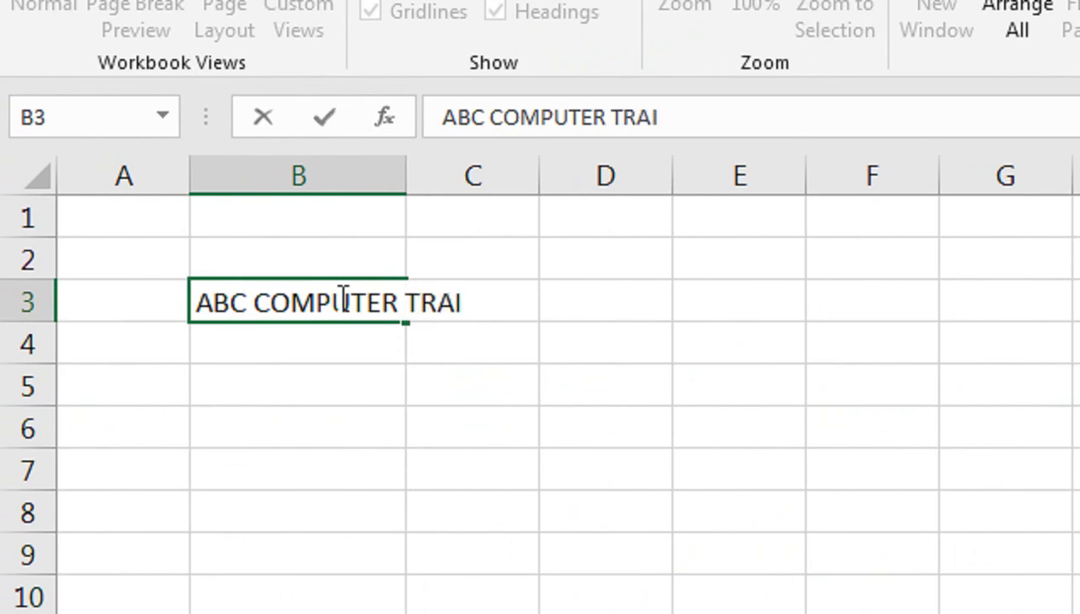
pyautogui.write('NING')
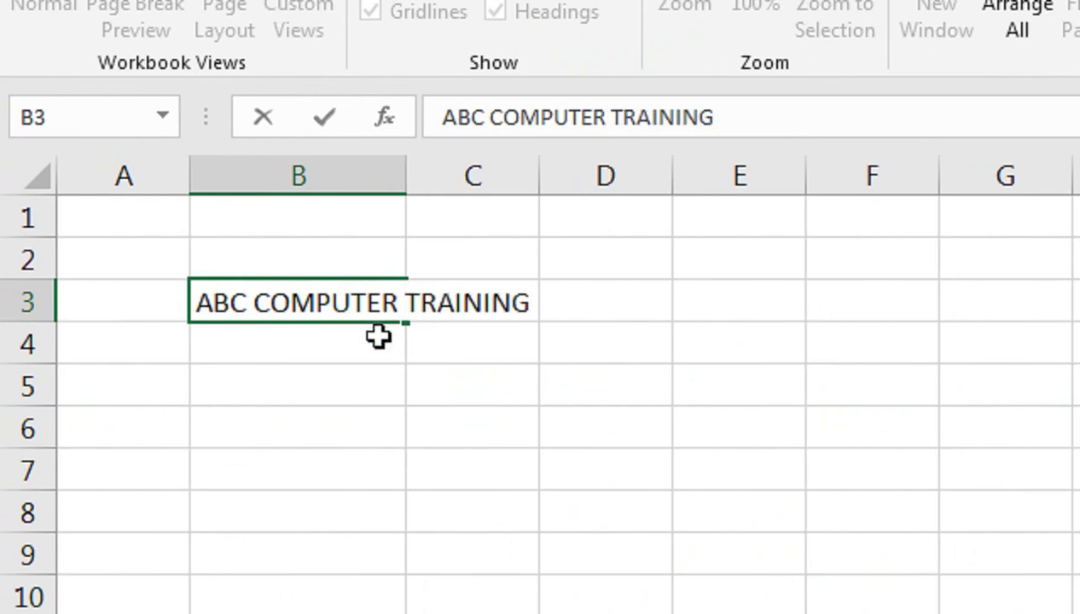
pyautogui.press('Return')
pyautogui.moveTo(301, 292)
pyautogui.mouseDown()
pyautogui.moveTo(464, 298)
pyautogui.moveTo(731, 282)
pyautogui.moveTo(840, 309)
pyautogui.mouseUp()
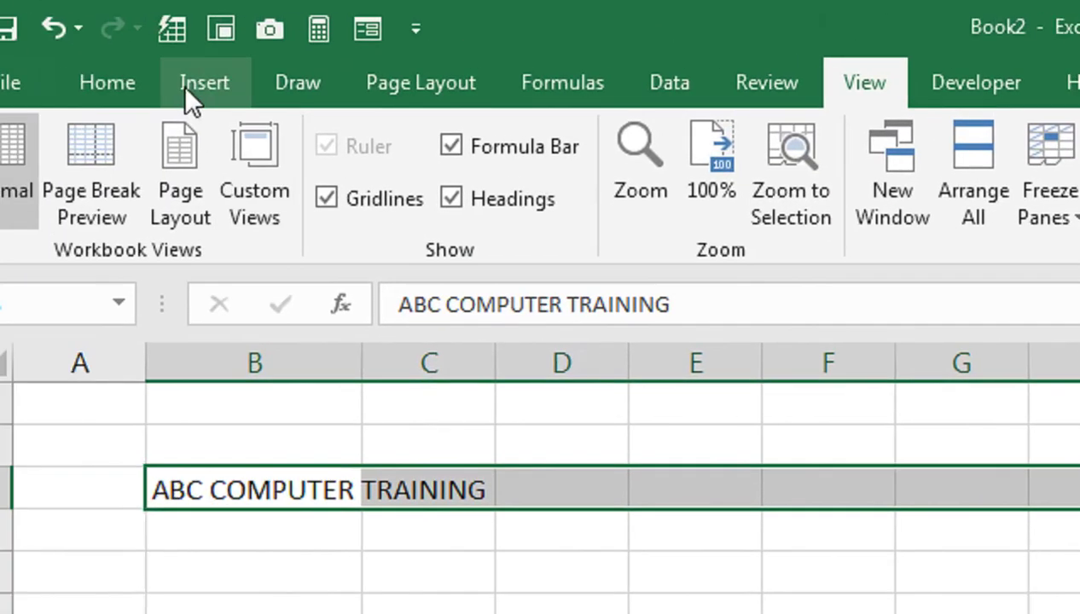
pyautogui.click(129, 82)
pyautogui.click(810, 209)
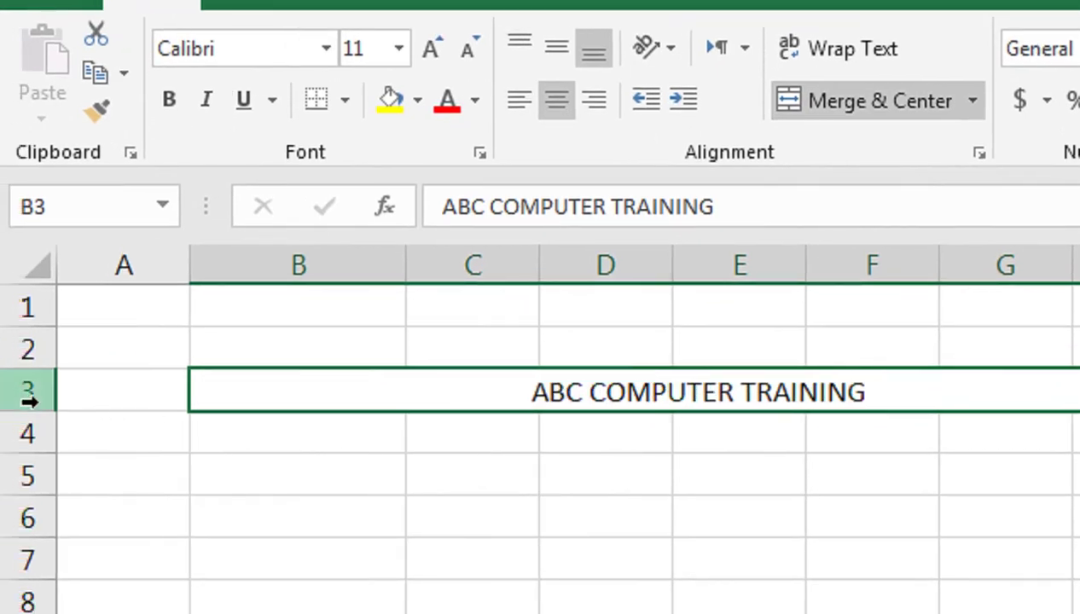
# Make rows 3–5 taller and merge B4:H5 across each row separately.
pyautogui.moveTo(56, 413); pyautogui.dragTo(58, 455)
pyautogui.moveTo(34, 415); pyautogui.dragTo(40, 455)
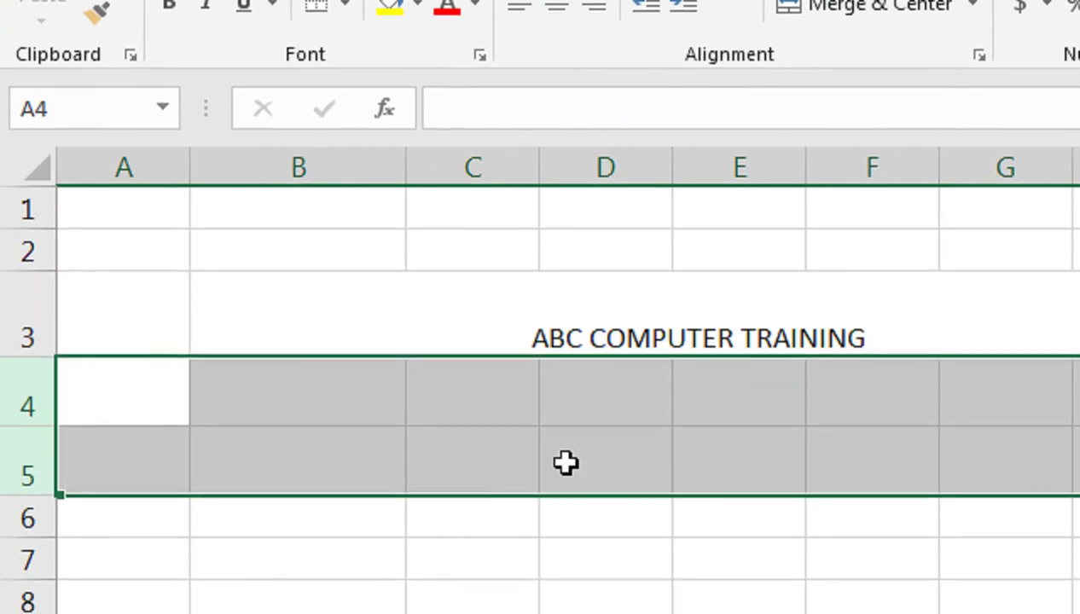
pyautogui.moveTo(354, 412); pyautogui.dragTo(879, 470)
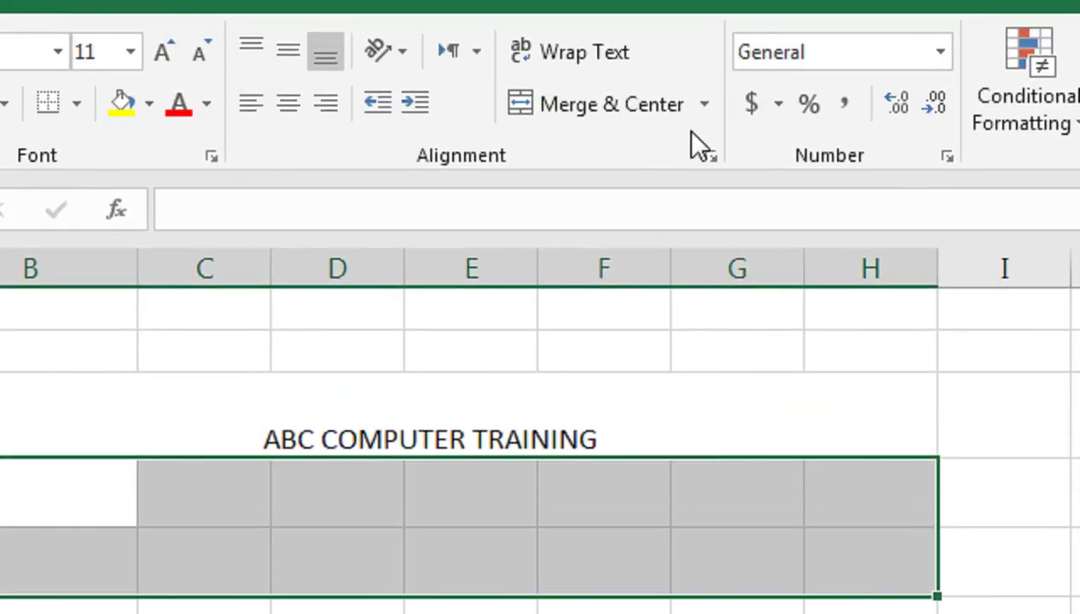
pyautogui.click(703, 104)
pyautogui.click(678, 226)
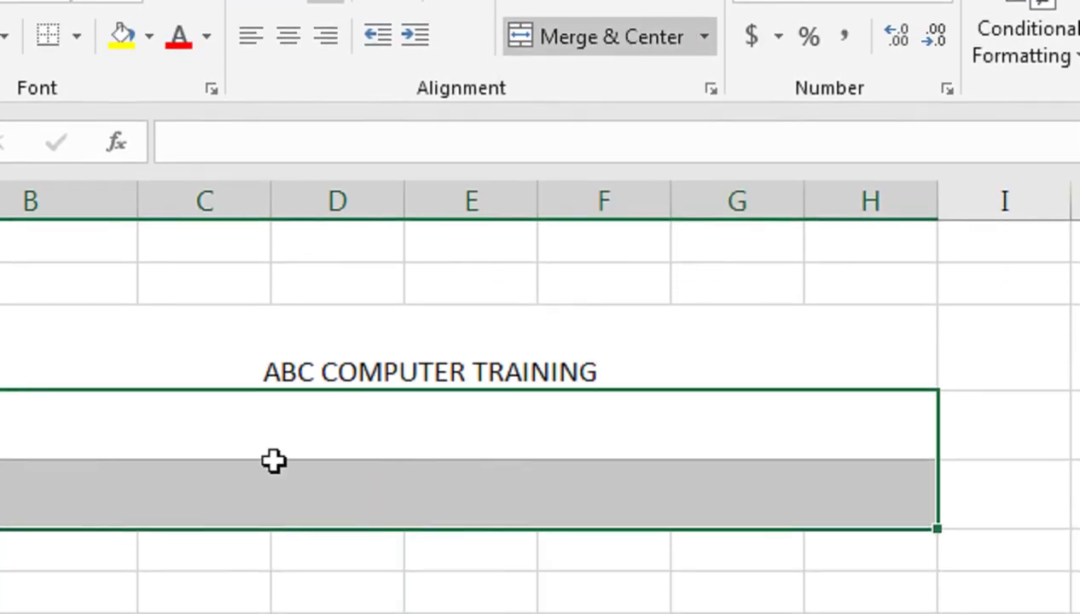
# Type GULSHAN CAMPUS in row 4 and STATEMENT OF MARKS in row 5.
pyautogui.click(248, 505)
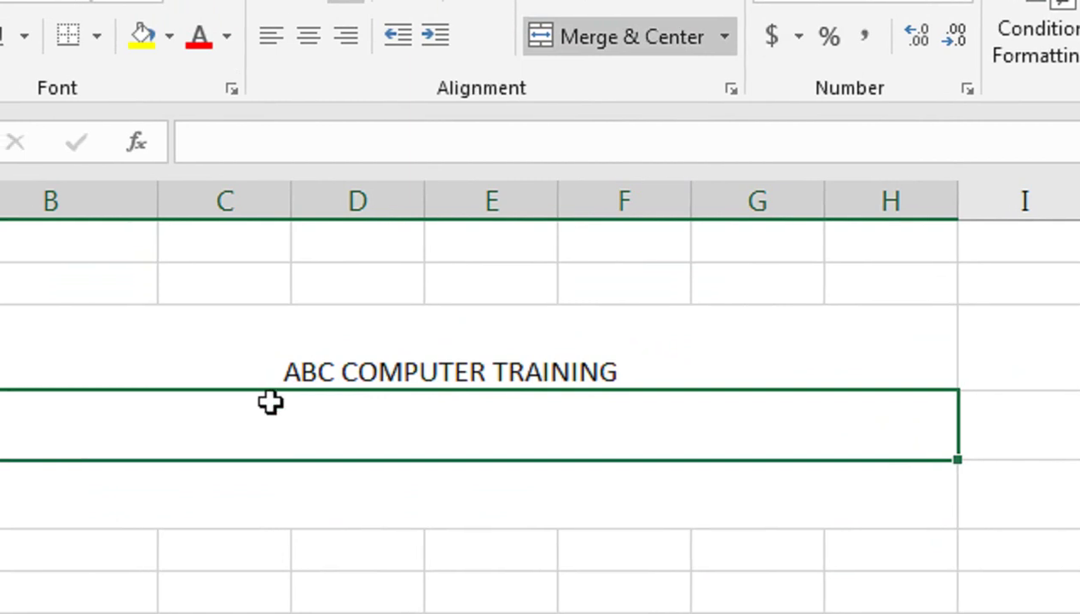
pyautogui.write('GUL')
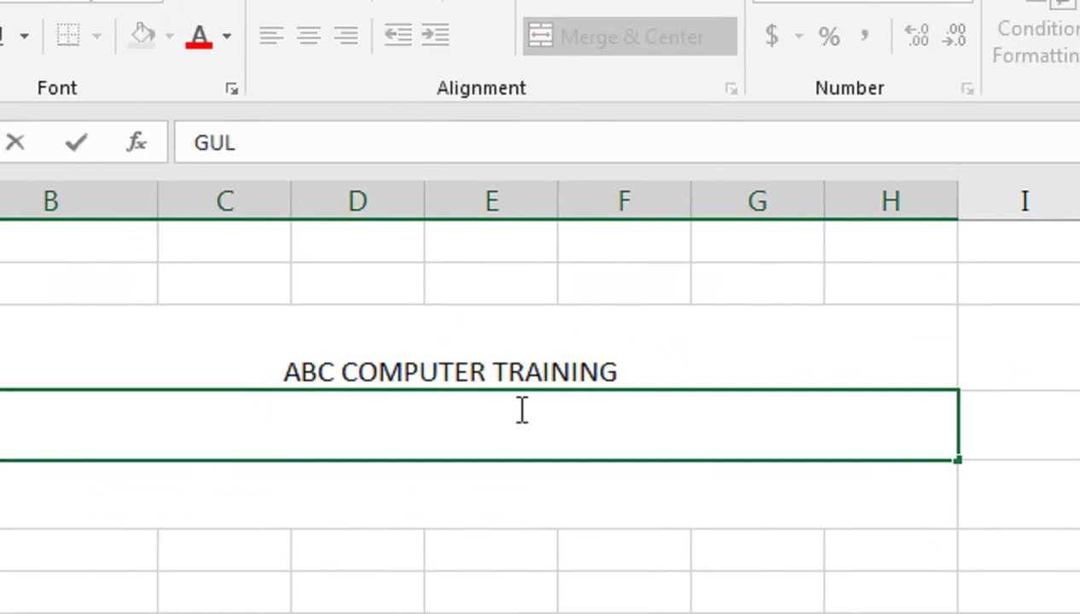
pyautogui.write('SHAN CAMPUS')
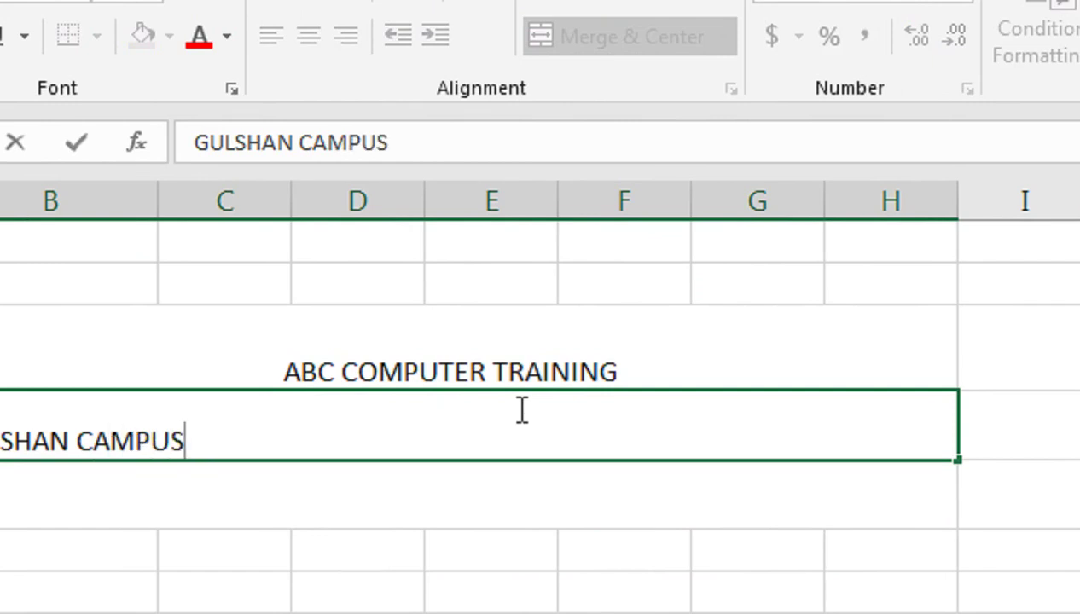
pyautogui.press('Return')
pyautogui.write('S')
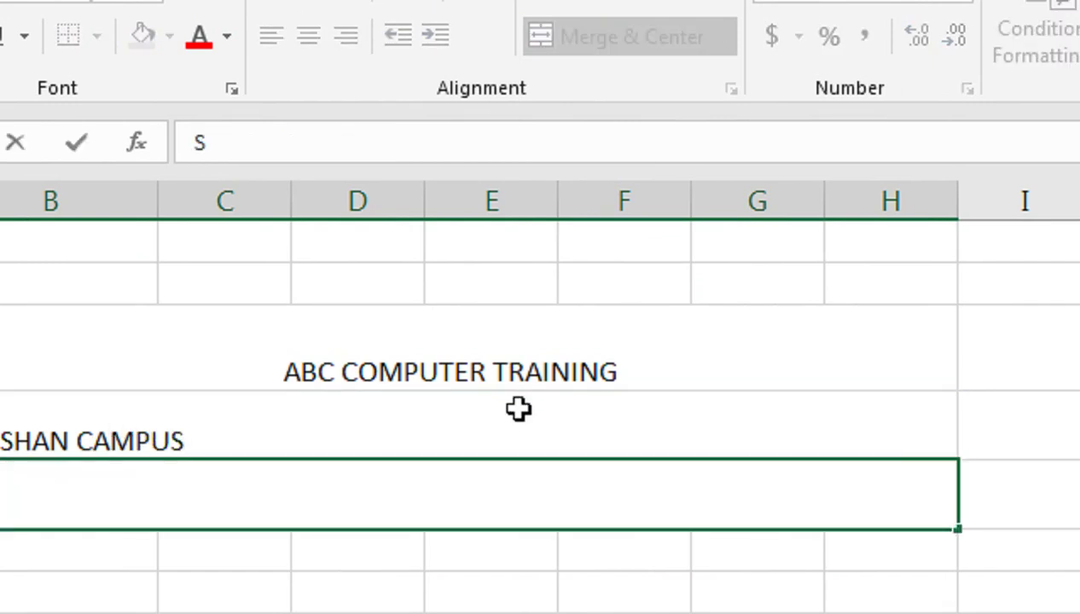
pyautogui.write('TATEMENT ')
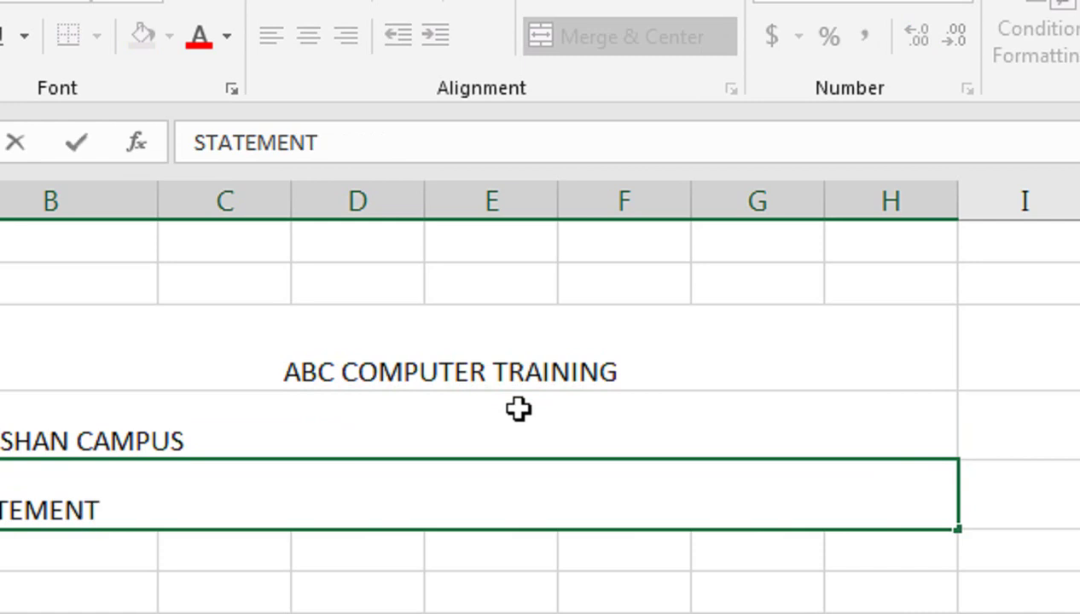
pyautogui.write('OF')
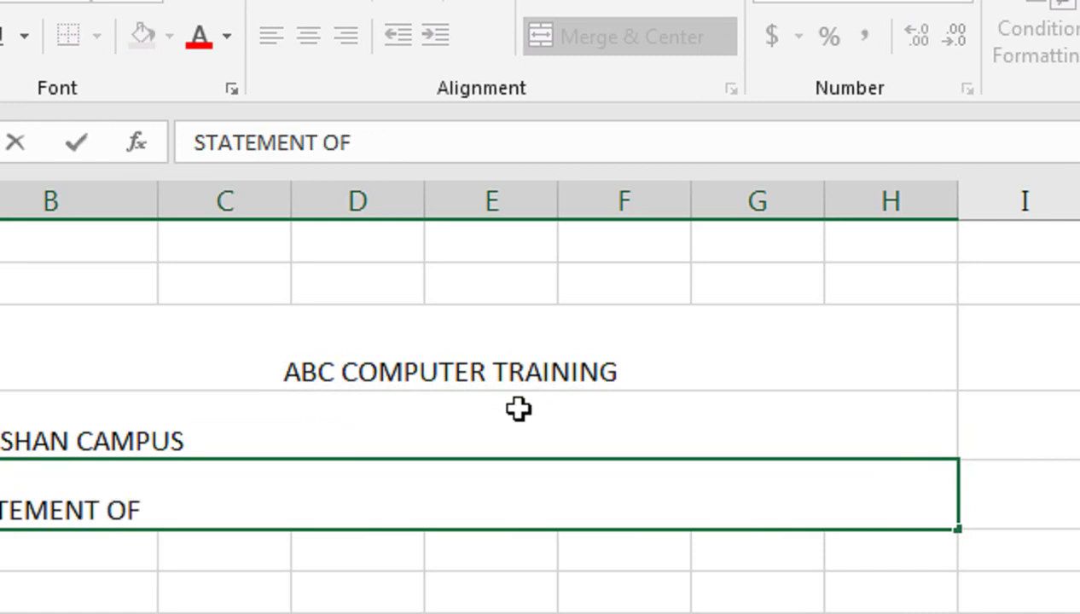
pyautogui.write(' MARKS')
# Enlarge the ABC COMPUTER TRAINING heading font step by step to 24 pt.
pyautogui.click(503, 368)
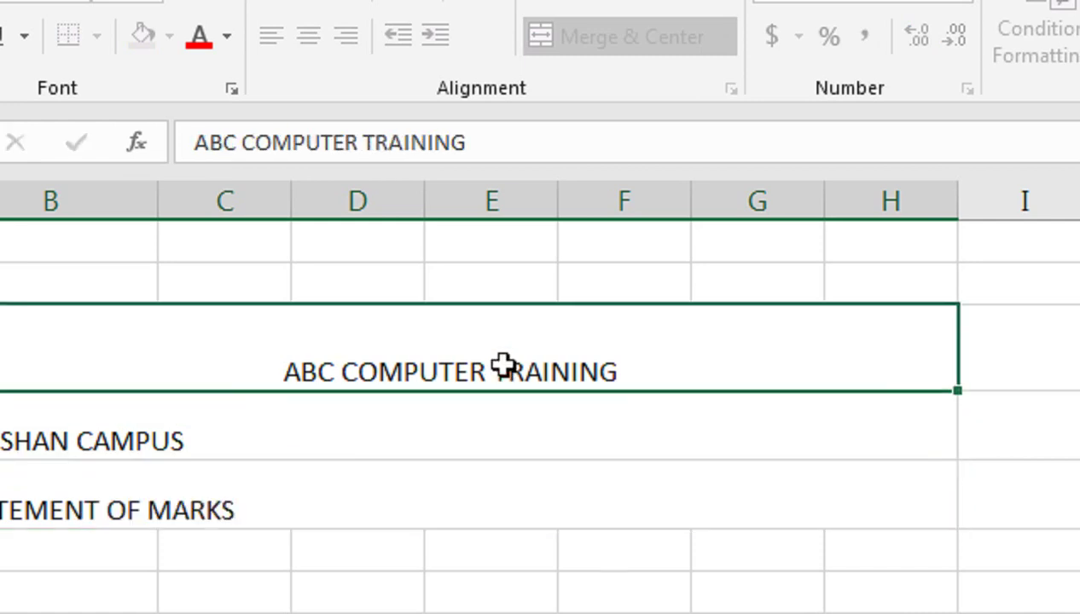
pyautogui.click(279, 149)
pyautogui.click(279, 149)
pyautogui.click(280, 150)
pyautogui.click(280, 149)
pyautogui.click(280, 149)
pyautogui.click(280, 149)
pyautogui.click(279, 149)
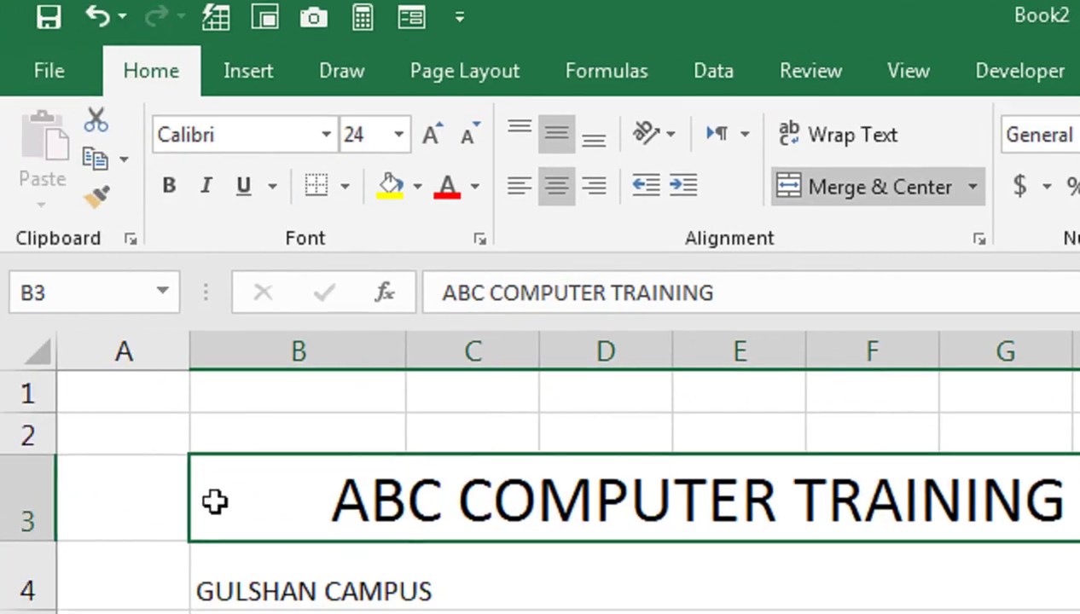
# Centre, middle-align and bold both subtitles, and raise their font size.
pyautogui.moveTo(139, 602); pyautogui.dragTo(1002, 613)
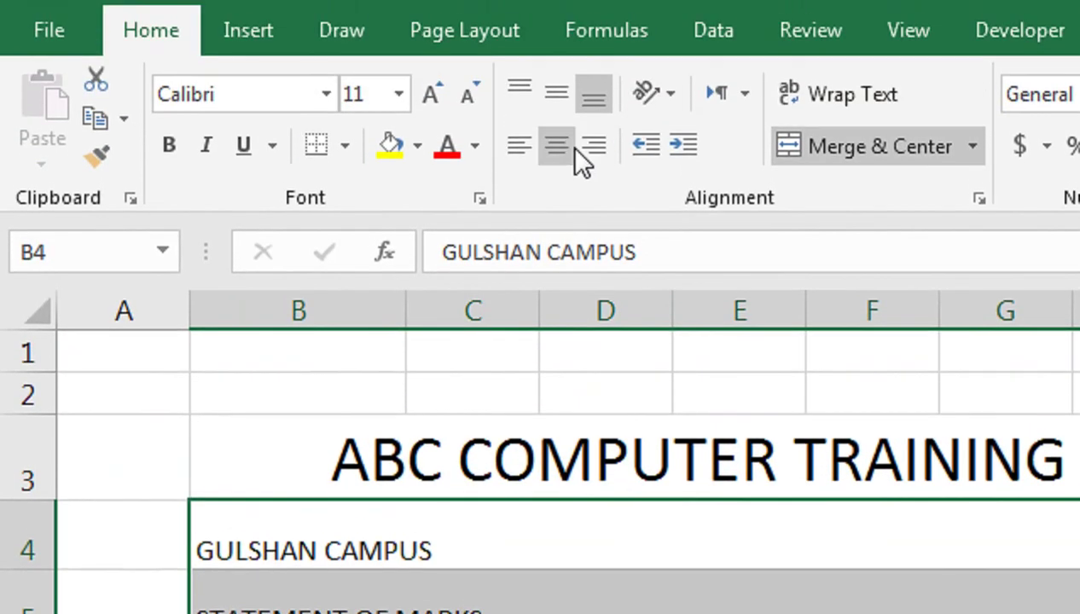
pyautogui.click(556, 195)
pyautogui.click(556, 145)
pyautogui.click(168, 197)
pyautogui.click(424, 143)
pyautogui.click(403, 145)
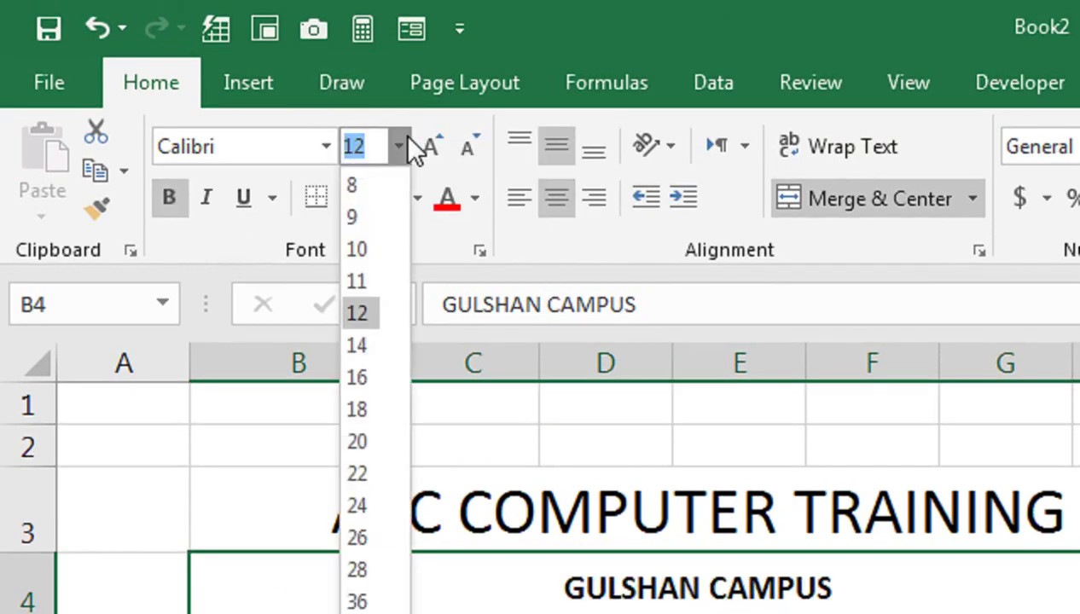
pyautogui.click(429, 146)
pyautogui.click(429, 147)
pyautogui.click(429, 147)
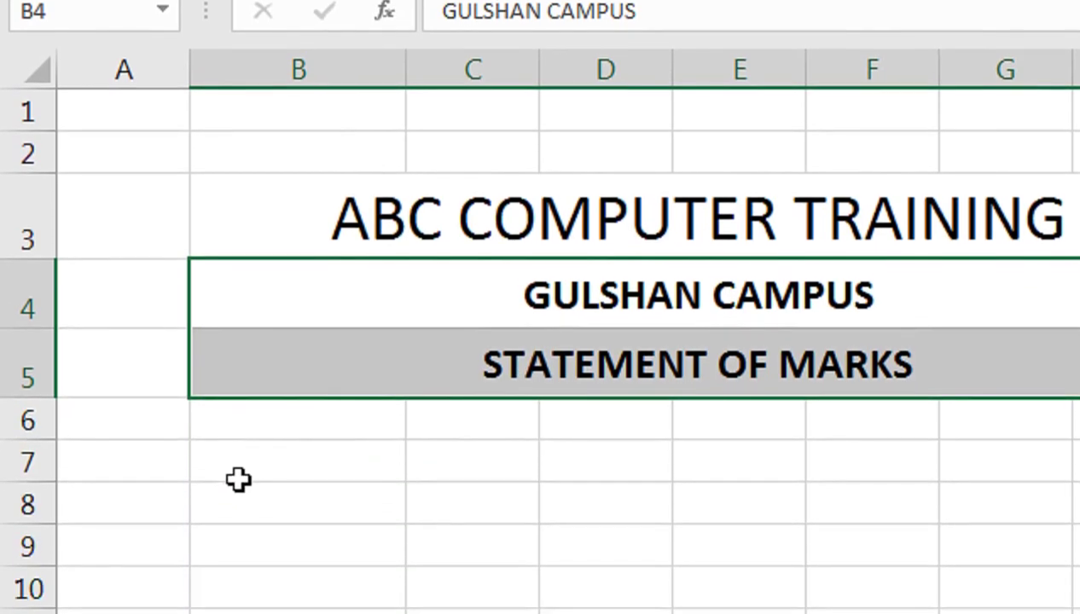
pyautogui.click(241, 459)
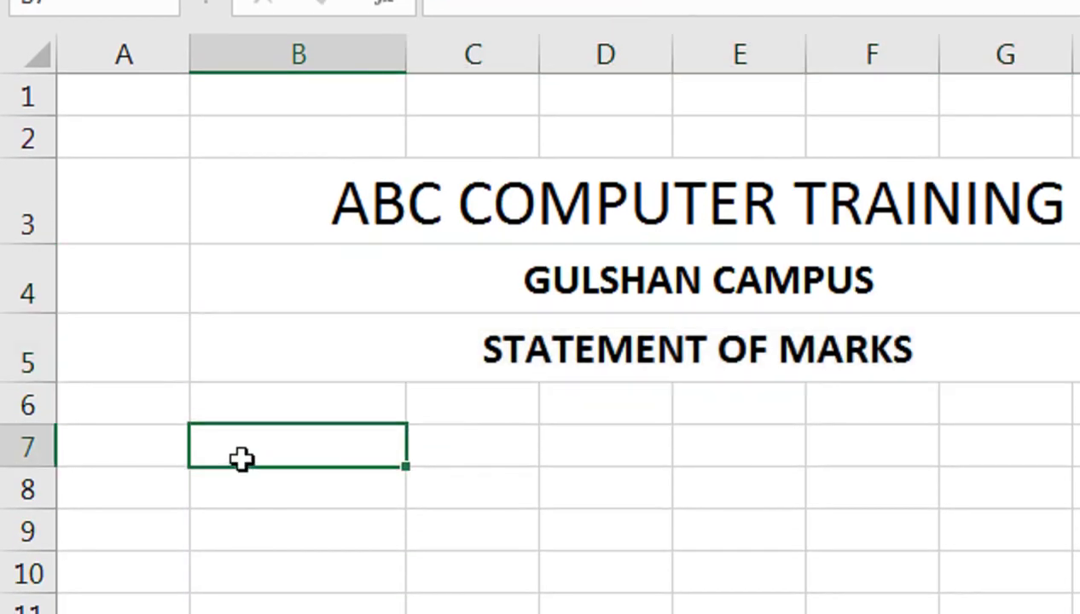
# Enter the labels G R NO, STUDENT NAME and CLASS in B7:B9.
pyautogui.write('G R')
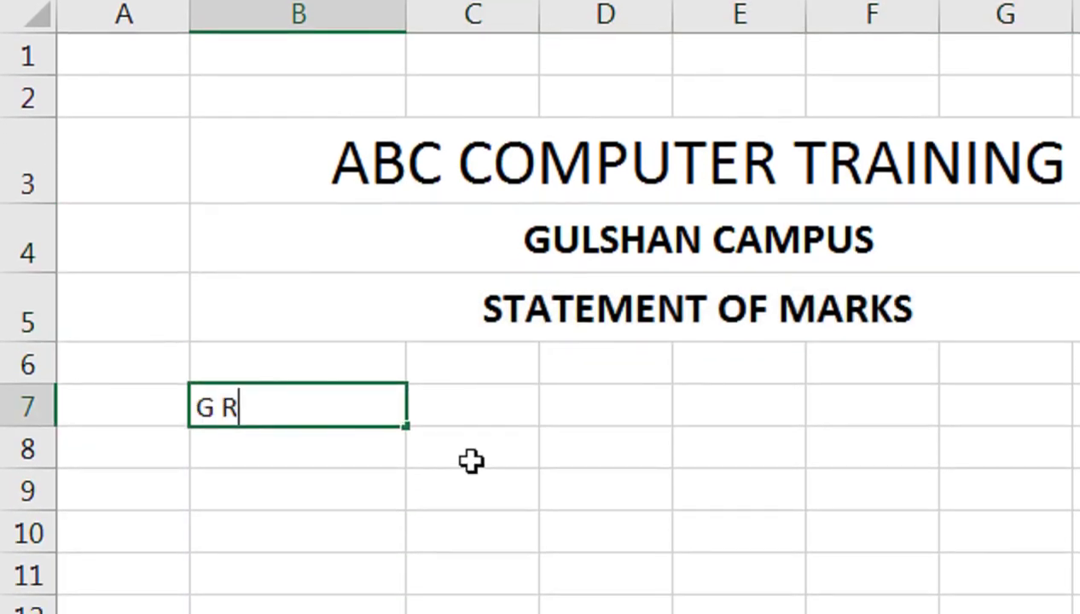
pyautogui.write(' NO')
pyautogui.press('Return')
pyautogui.write('STUDENT')
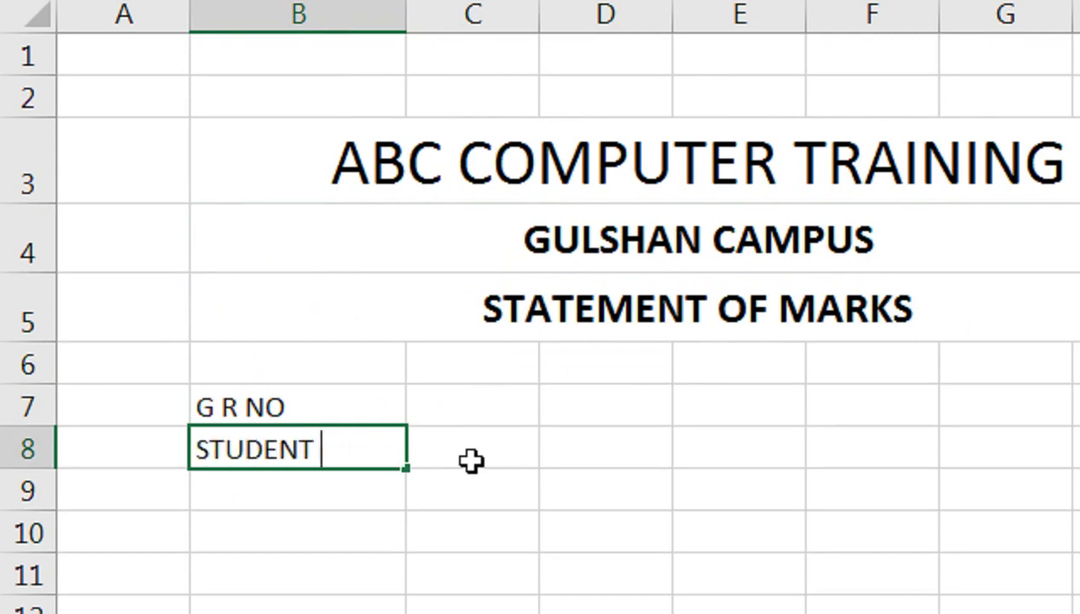
pyautogui.write('NAM')
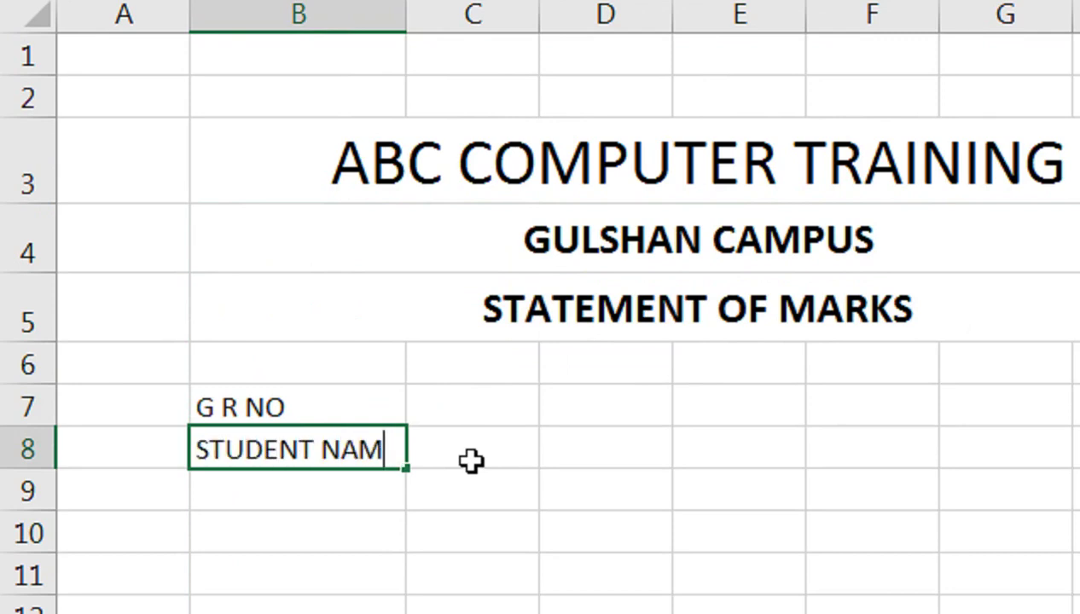
pyautogui.write('E')
pyautogui.press('Return')
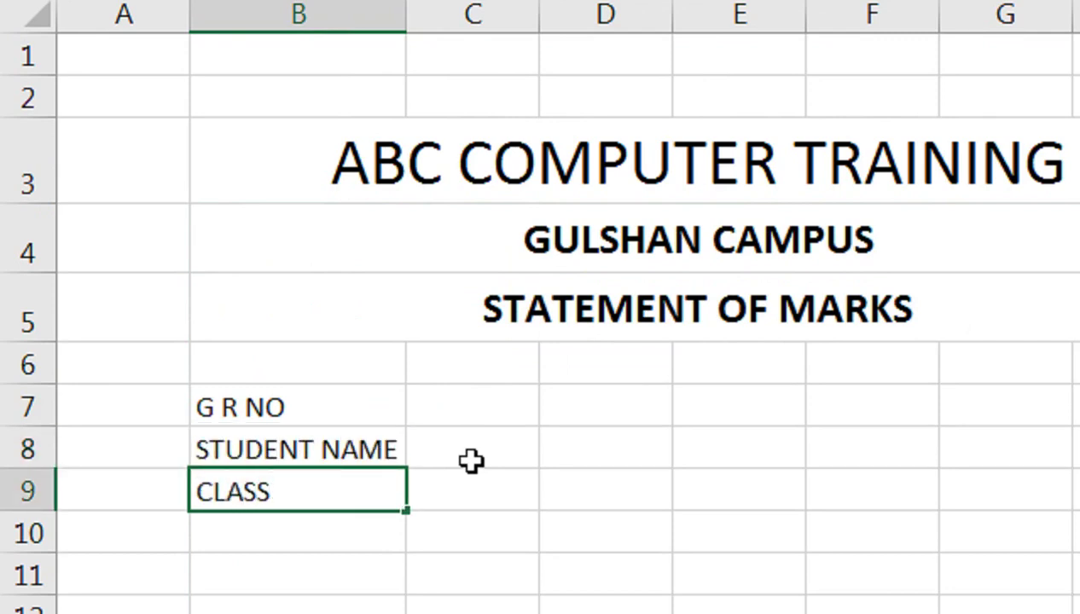
pyautogui.press('Return')
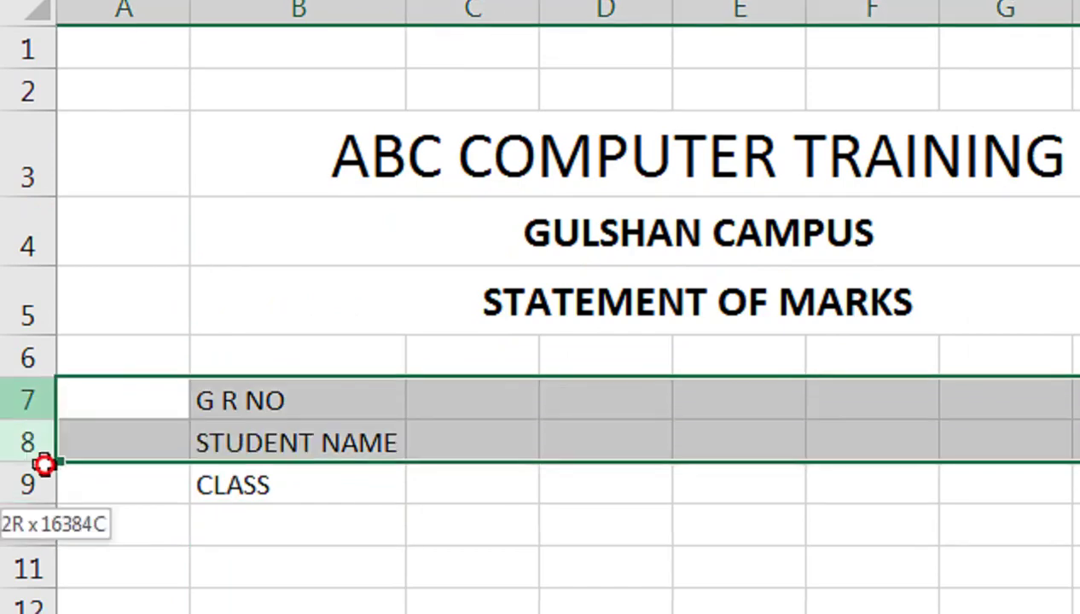
# Make rows 7–9 taller and merge C:H across each label row.
pyautogui.moveTo(34, 405); pyautogui.dragTo(36, 490)
pyautogui.moveTo(39, 426); pyautogui.dragTo(21, 443)
pyautogui.moveTo(452, 358)
pyautogui.mouseDown()
pyautogui.moveTo(793, 373)
pyautogui.moveTo(879, 499)
pyautogui.mouseUp()
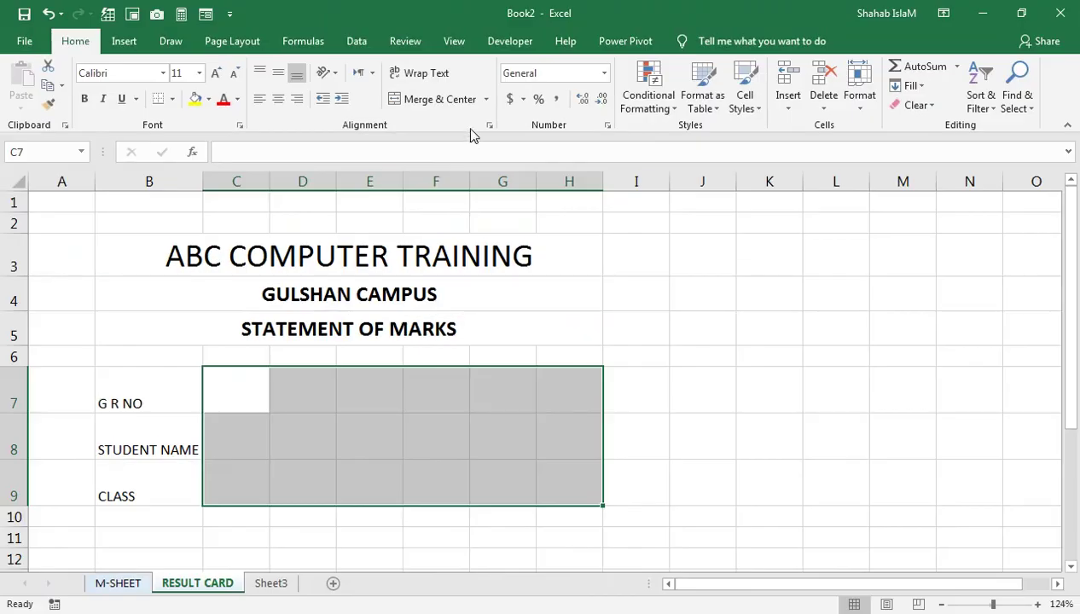
pyautogui.click(530, 211)
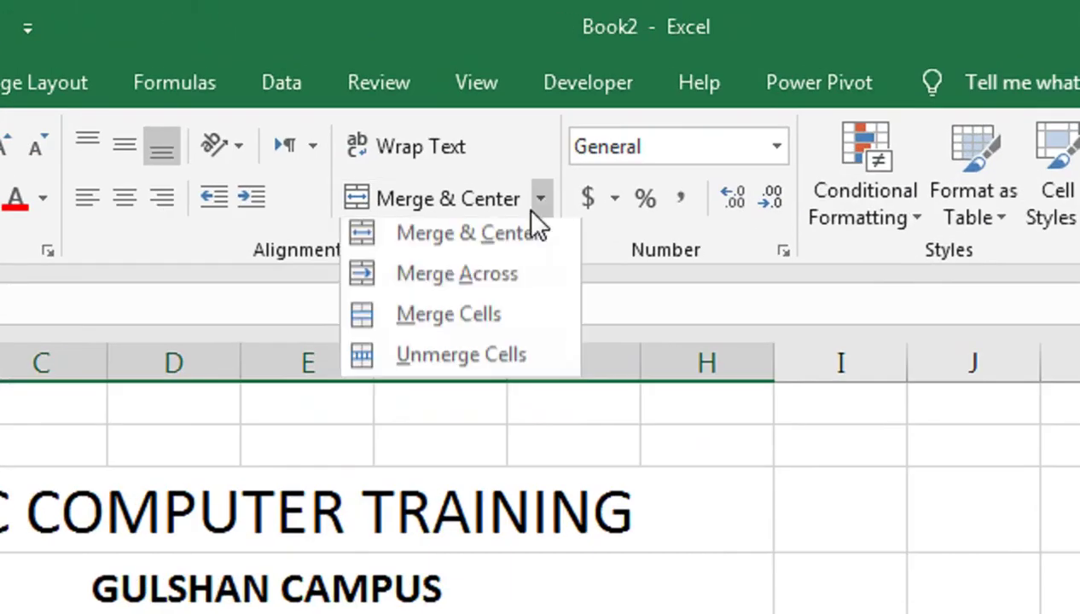
pyautogui.click(526, 271)
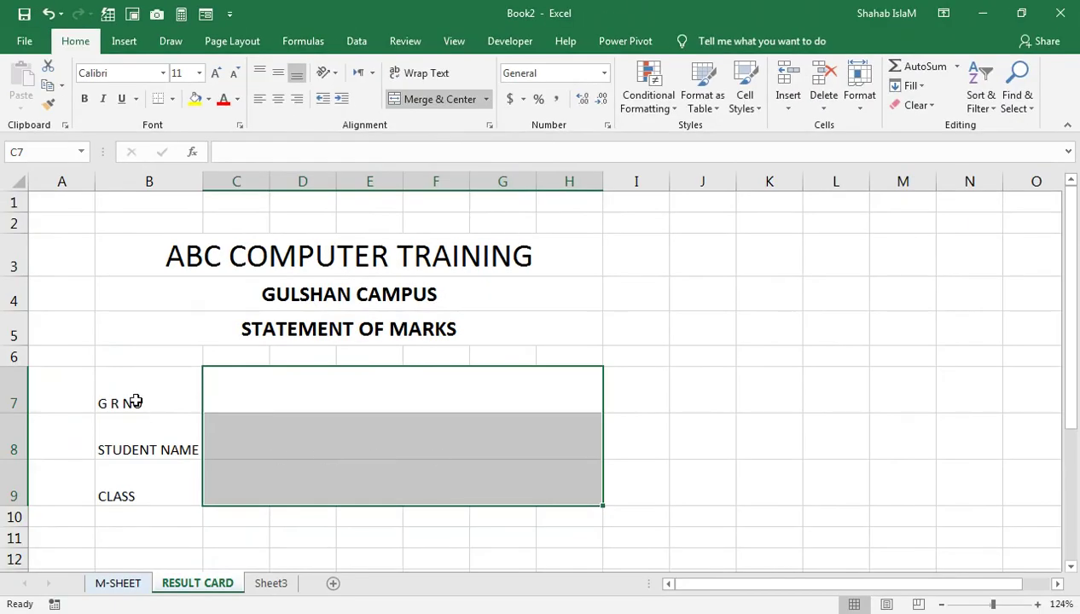
# Right-align and bold the labels at 14 pt, widening column B to fit.
pyautogui.moveTo(135, 401); pyautogui.dragTo(145, 489)
pyautogui.click(278, 99)
pyautogui.click(278, 75)
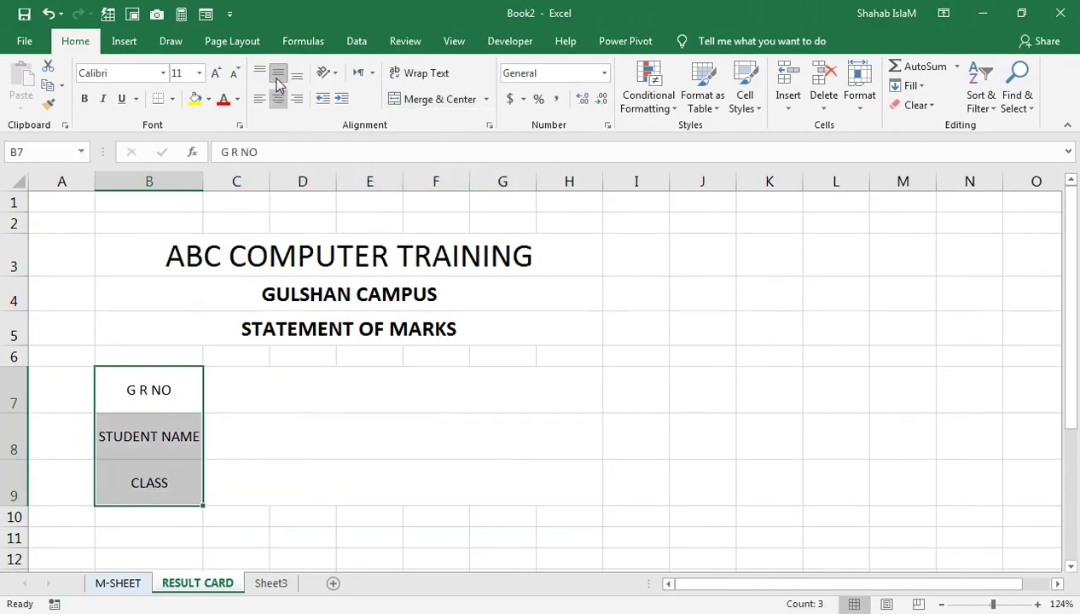
pyautogui.click(297, 100)
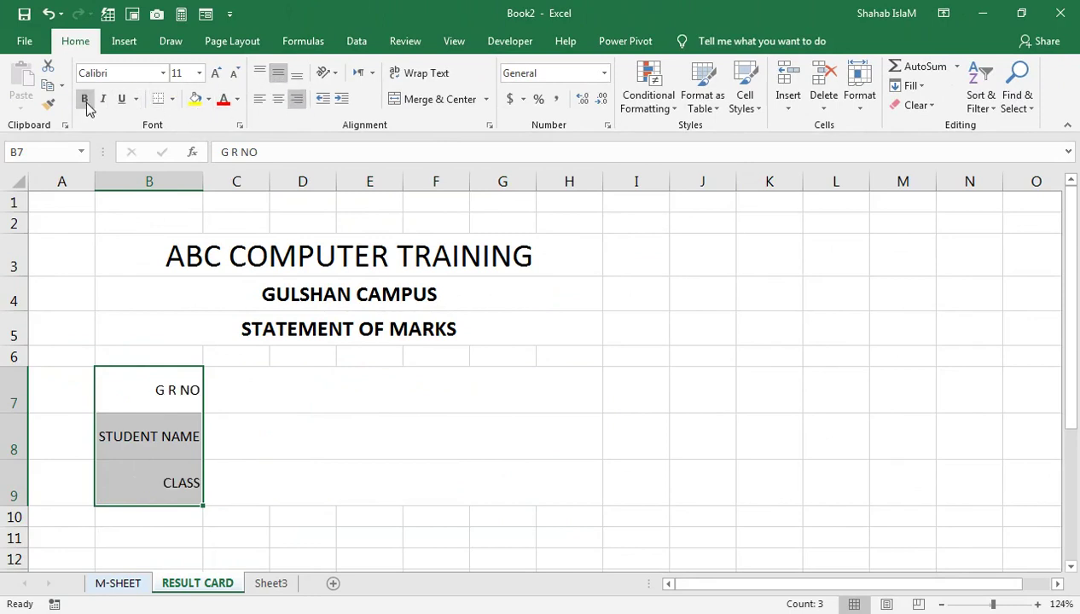
pyautogui.click(85, 101)
pyautogui.click(215, 74)
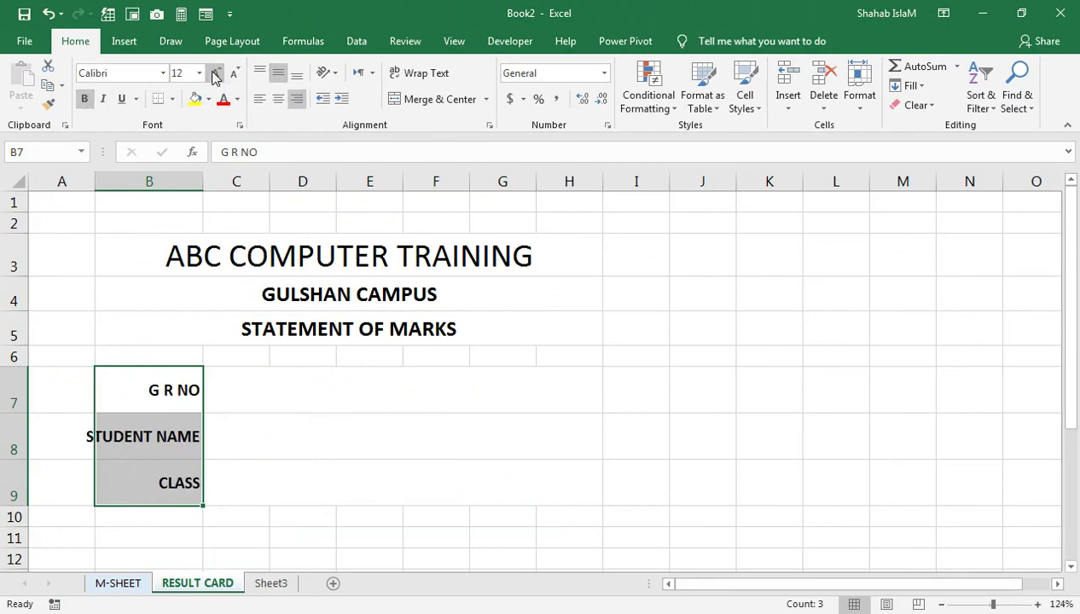
pyautogui.moveTo(204, 182); pyautogui.dragTo(239, 187)
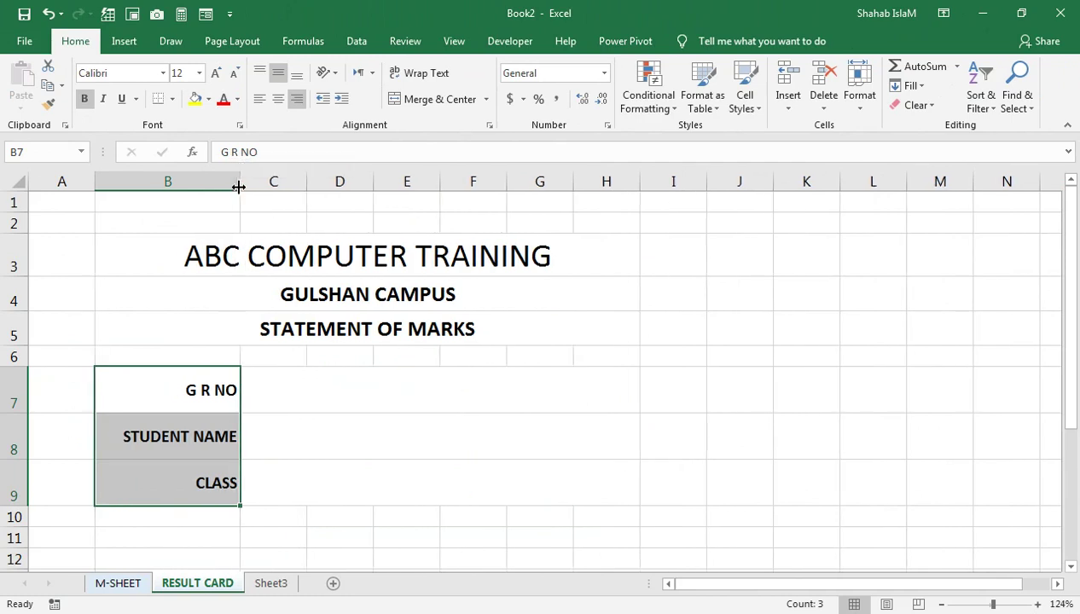
pyautogui.click(215, 74)
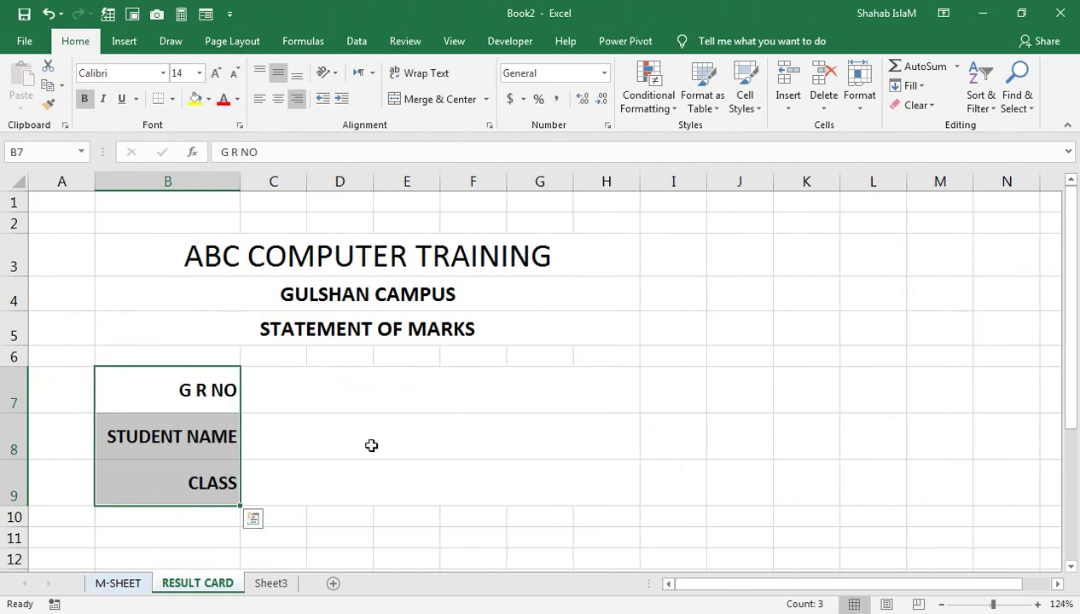
pyautogui.click(369, 490)
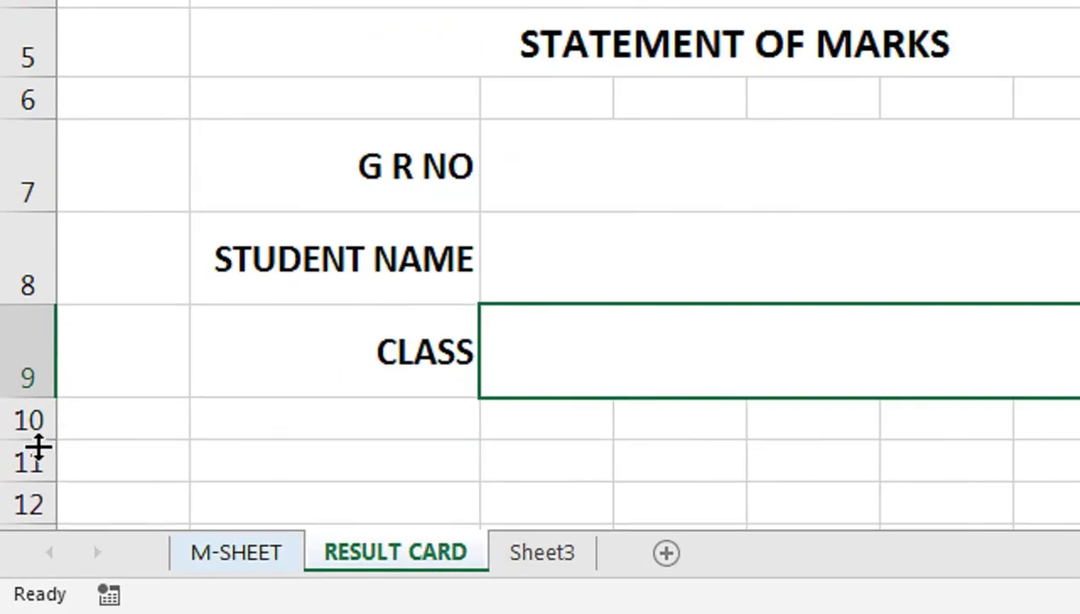
# Shrink row 10 into a thin spacer and make row 11 taller.
pyautogui.moveTo(19, 527); pyautogui.dragTo(29, 515)
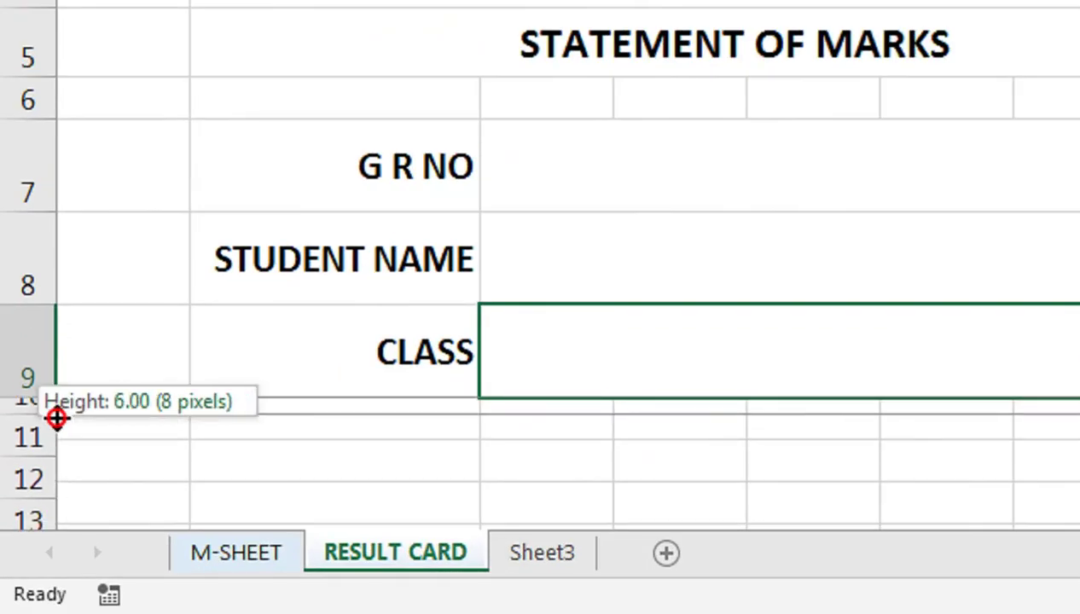
pyautogui.moveTo(56, 418); pyautogui.dragTo(65, 414)
pyautogui.moveTo(65, 452)
pyautogui.mouseDown()
pyautogui.moveTo(49, 471)
pyautogui.moveTo(60, 512)
pyautogui.mouseUp()
# Enter SUBJECTS, TOTAL MARKS and OBTAINED MARKS in B11:D11, fixing the OBTAINES typo.
pyautogui.moveTo(345, 429)
pyautogui.mouseDown()
pyautogui.moveTo(398, 459)
pyautogui.moveTo(419, 330)
pyautogui.mouseUp()
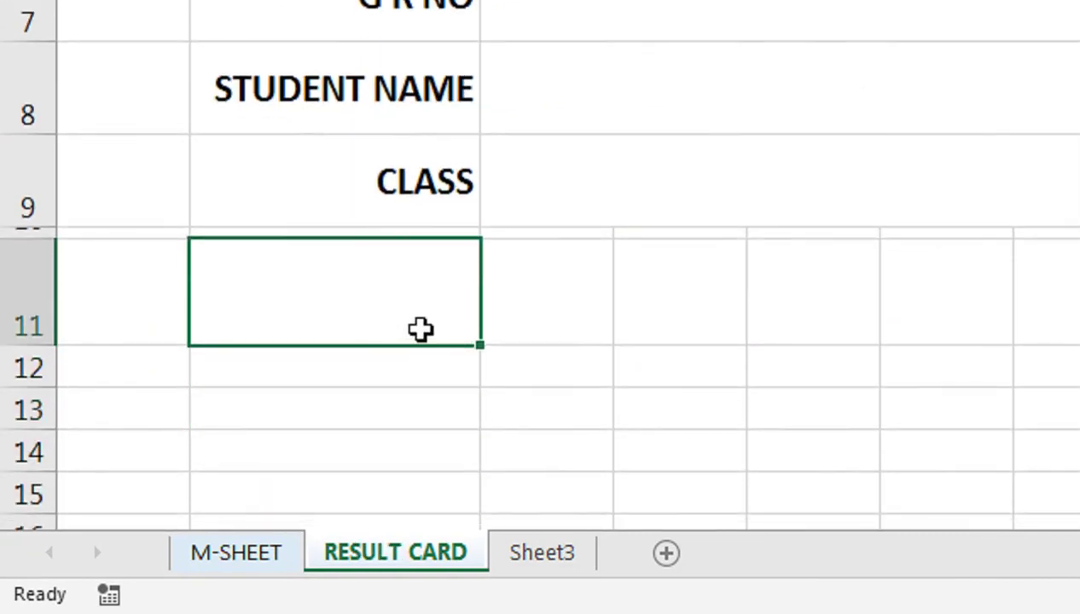
pyautogui.write('SUBJECTS')
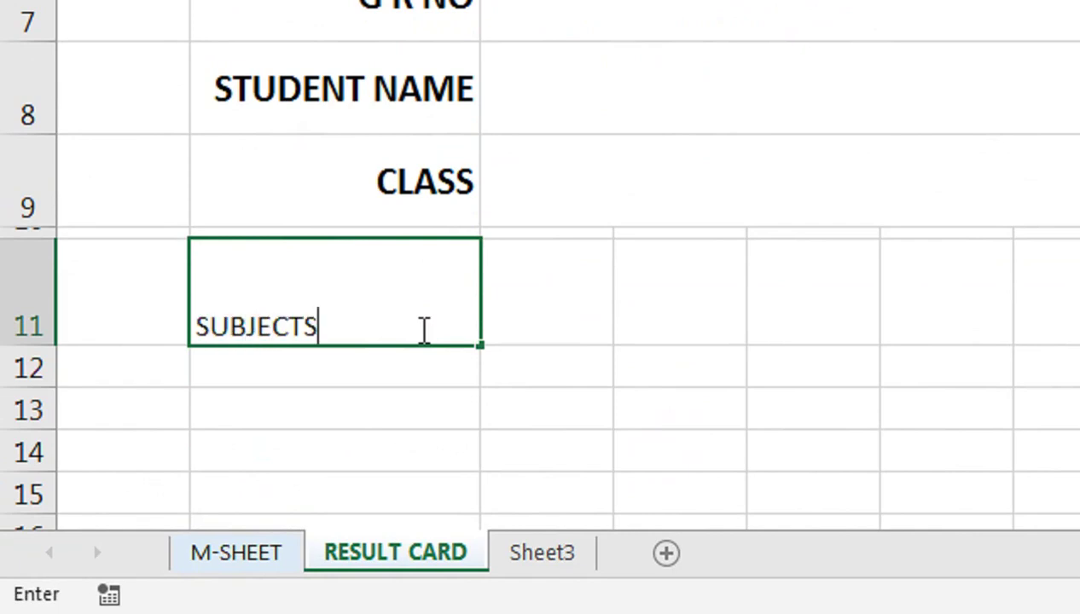
pyautogui.press('Tab')
pyautogui.write('TAL M')
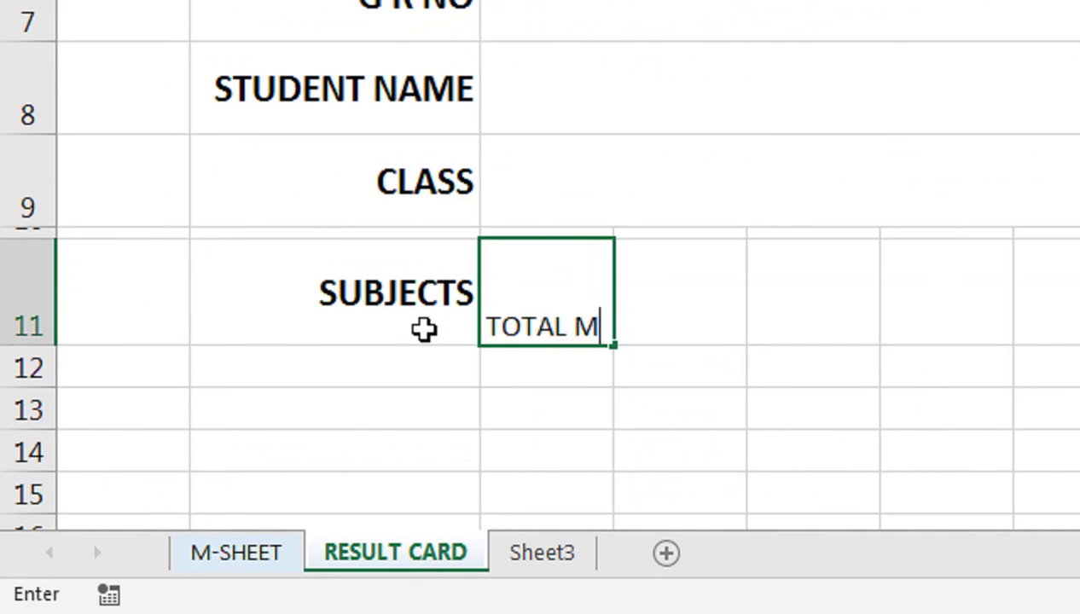
pyautogui.write('ARKS')
pyautogui.press('Tab')
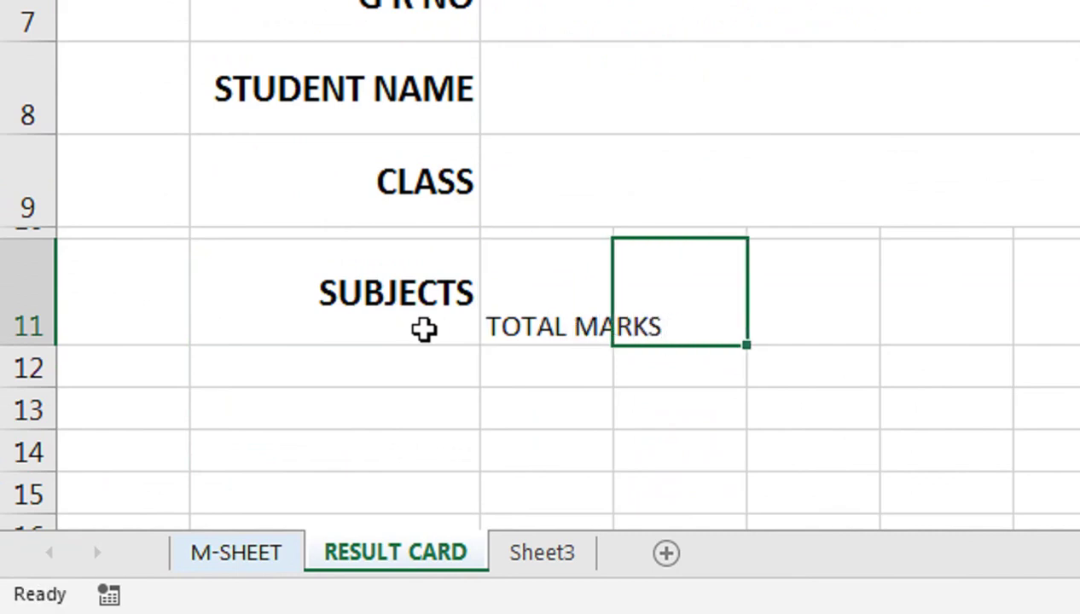
pyautogui.write('OBTAINES')
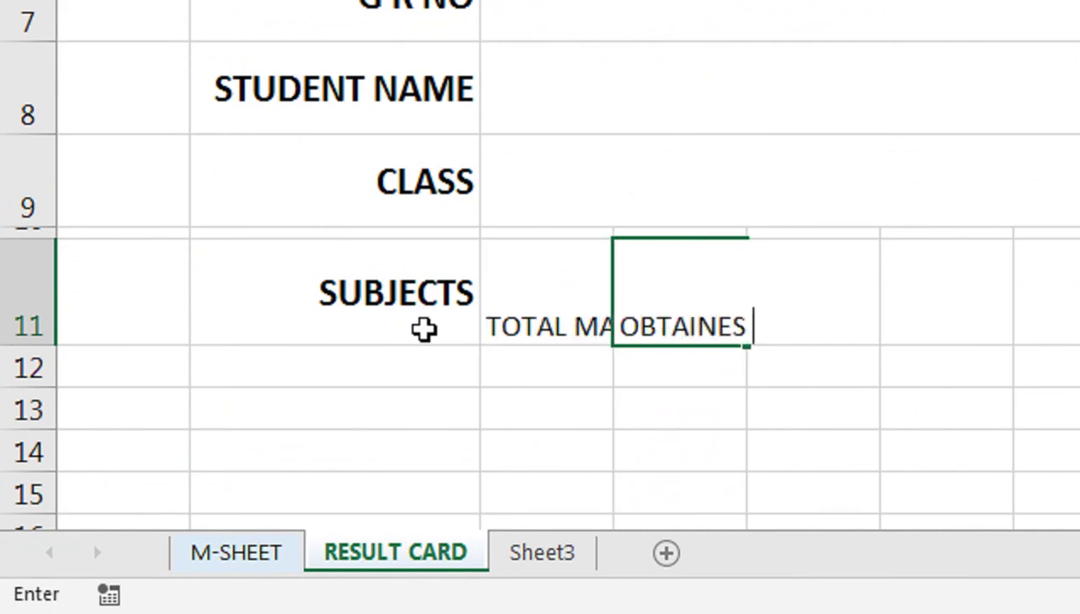
pyautogui.write(' MARKS')
pyautogui.press('Return')
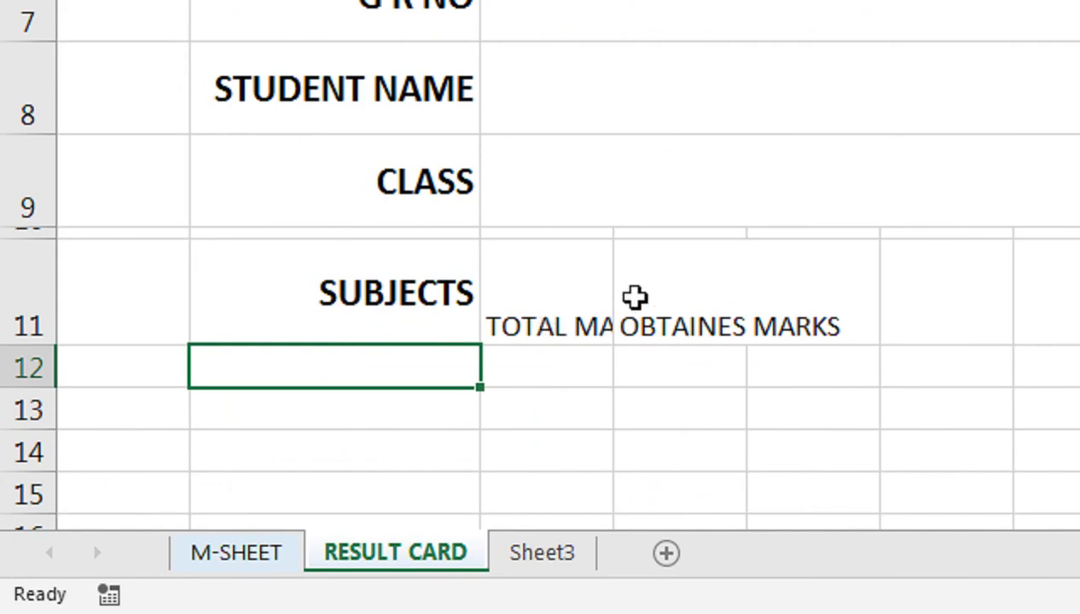
pyautogui.doubleClick(747, 324)
pyautogui.press('BackSpace')
pyautogui.write('D')
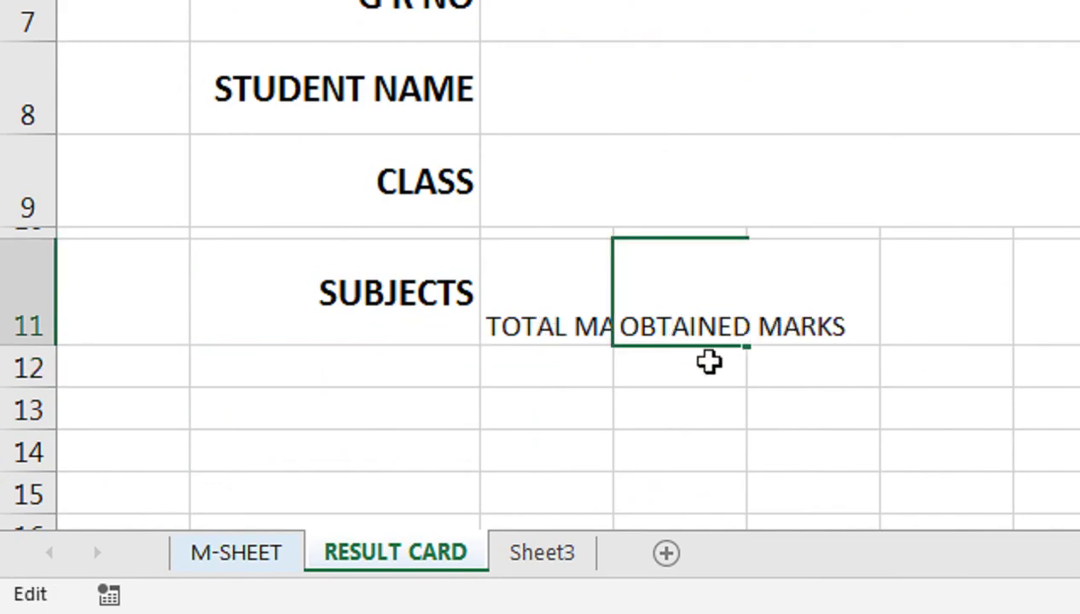
pyautogui.press('Return')
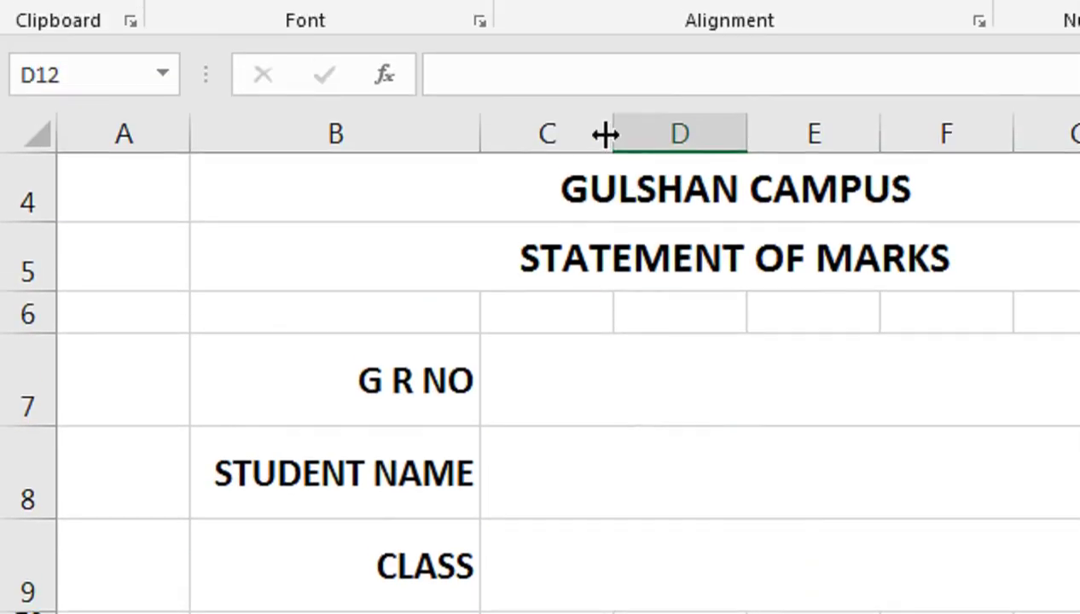
# Widen column C, wrap the marks headings, and copy SUBJECTS formatting onto TOTAL MARKS.
pyautogui.moveTo(605, 133); pyautogui.dragTo(650, 134)
pyautogui.moveTo(597, 440); pyautogui.dragTo(733, 436)
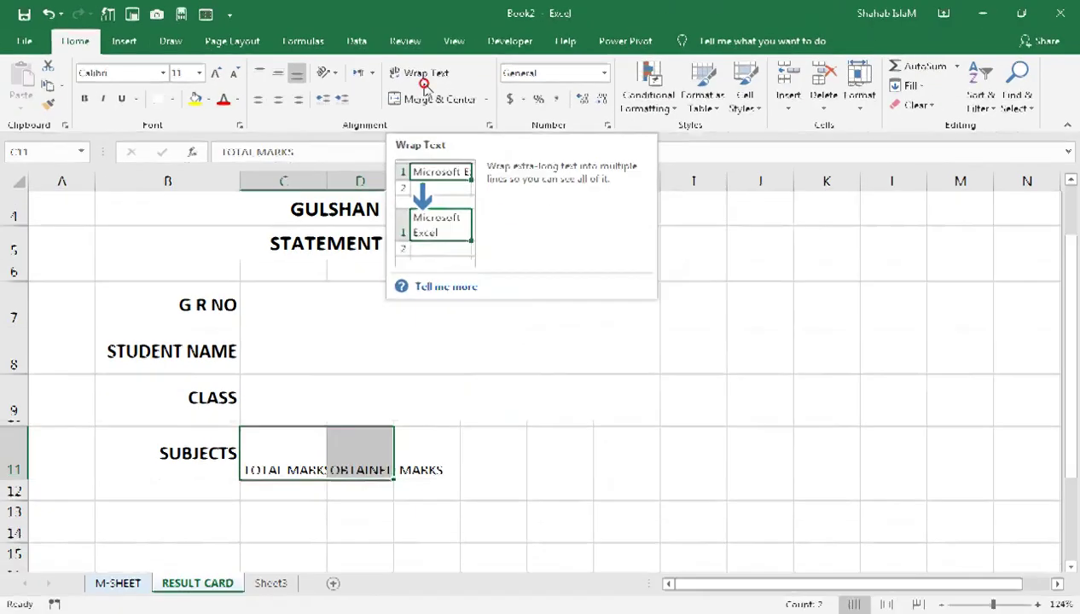
pyautogui.click(424, 82)
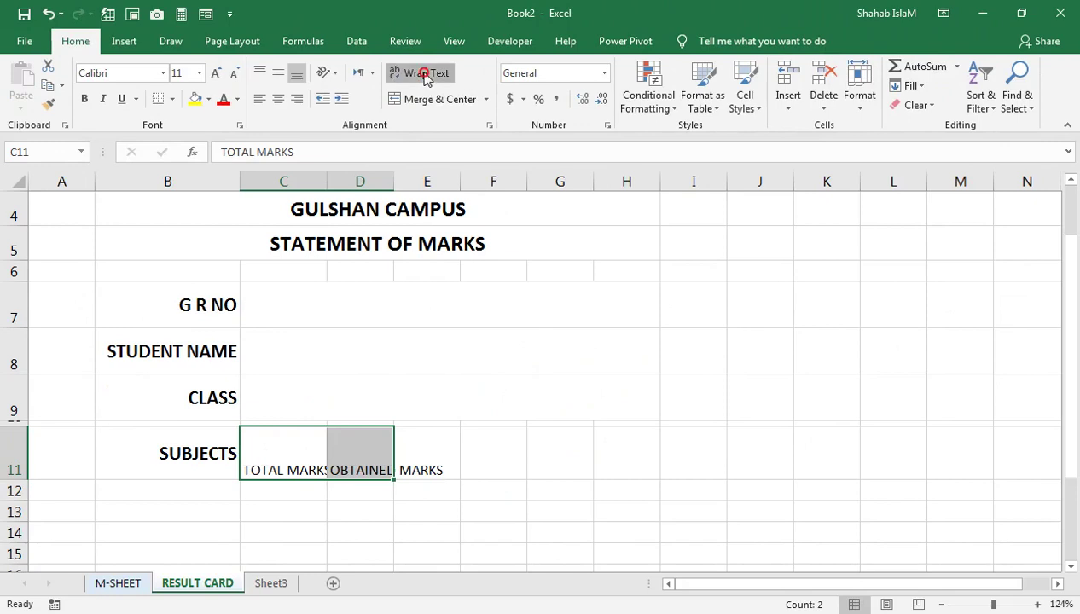
pyautogui.click(216, 477)
pyautogui.click(52, 104)
pyautogui.click(277, 446)
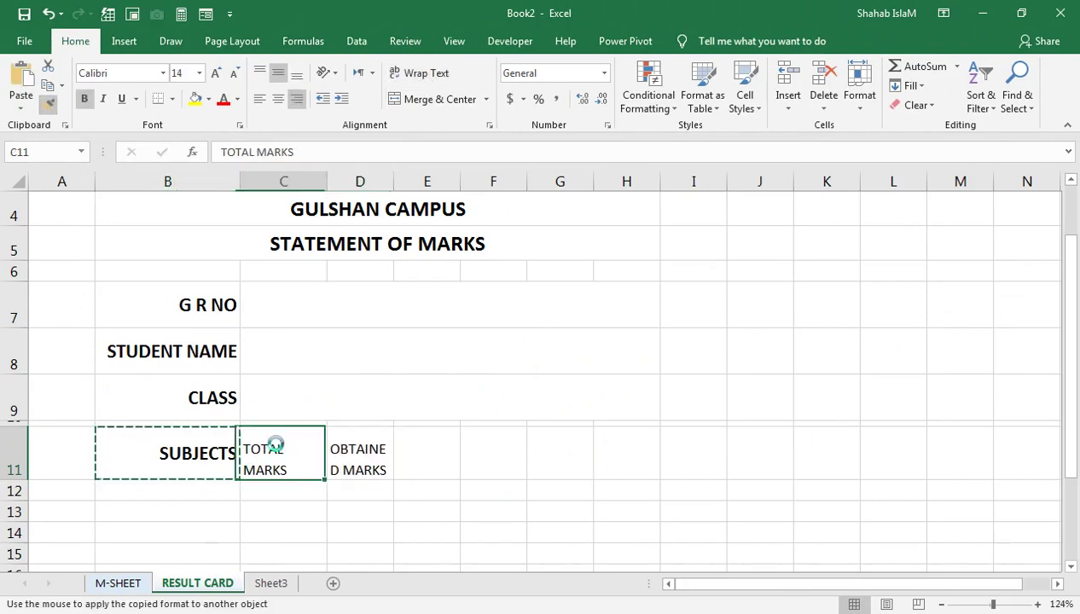
pyautogui.click(338, 452)
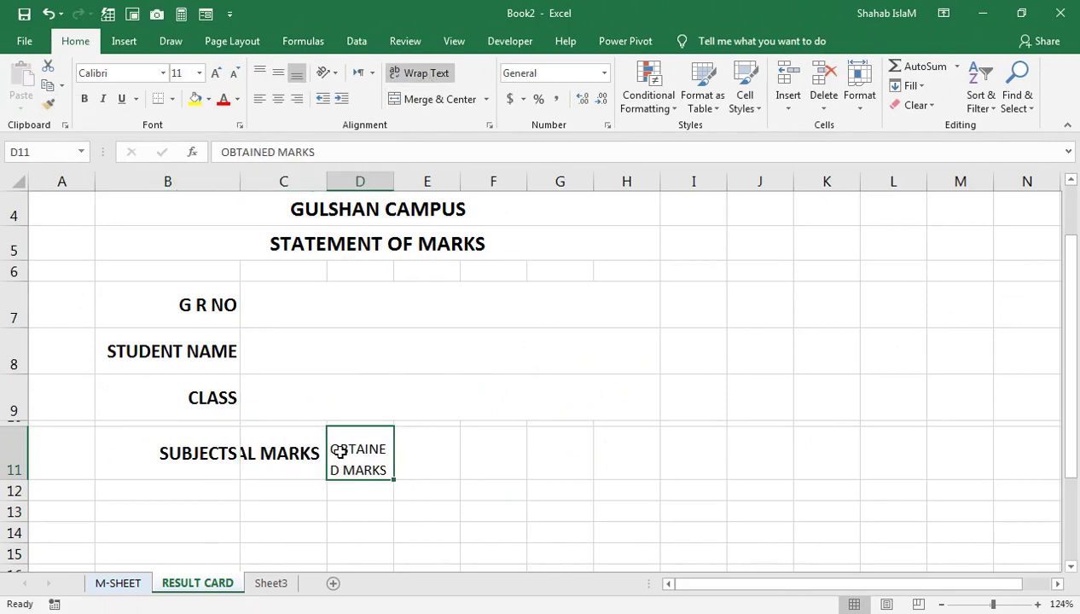
# Copy TOTAL MARKS formatting onto OBTAINED MARKS and wrap both headings onto two lines.
pyautogui.click(274, 470)
pyautogui.click(47, 104)
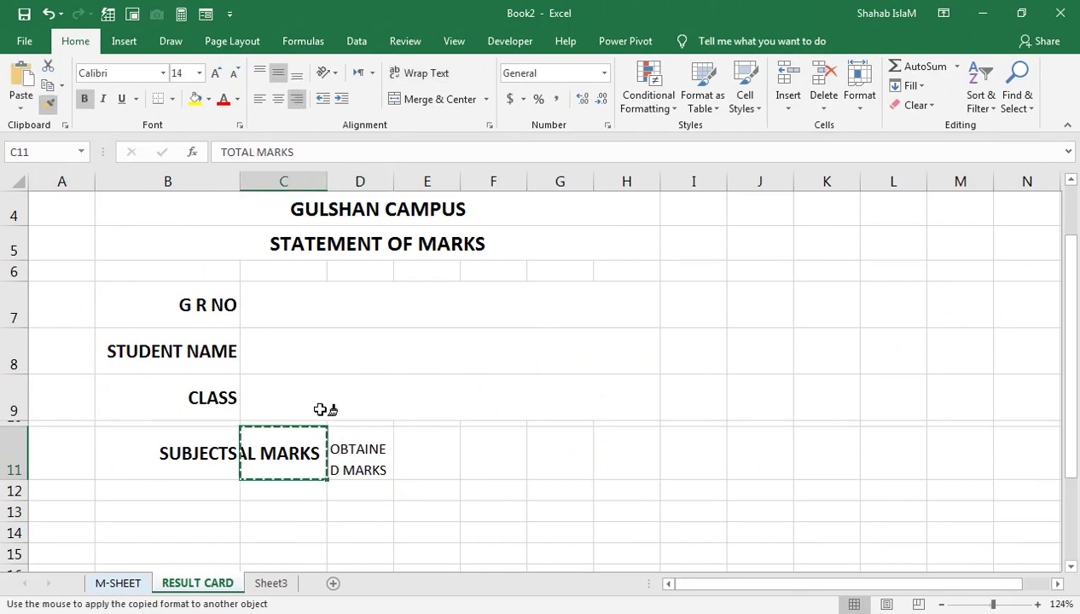
pyautogui.click(350, 447)
pyautogui.moveTo(295, 472); pyautogui.dragTo(341, 465)
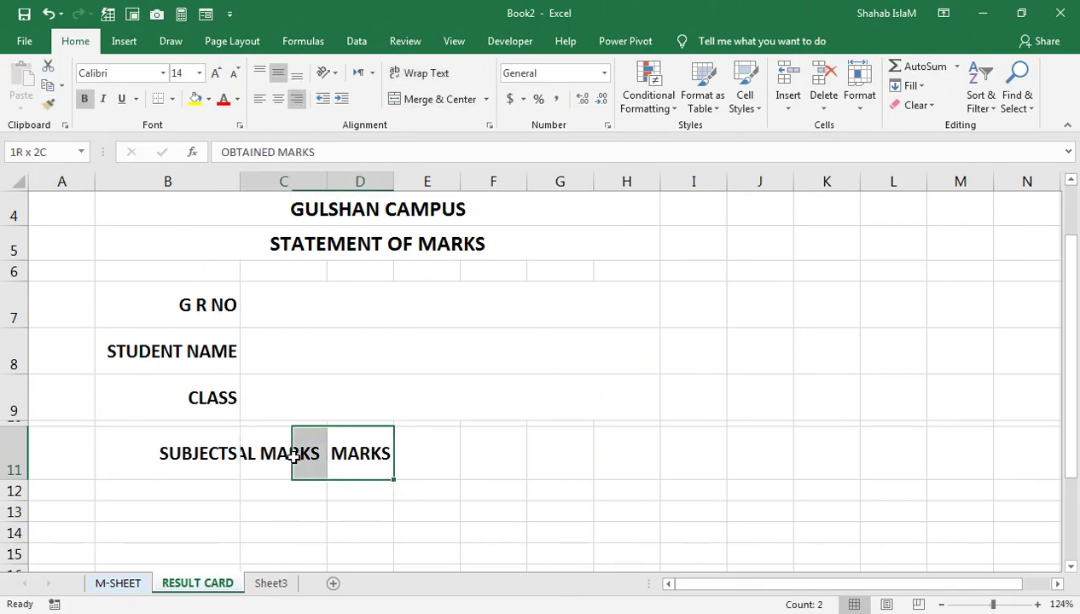
pyautogui.click(424, 73)
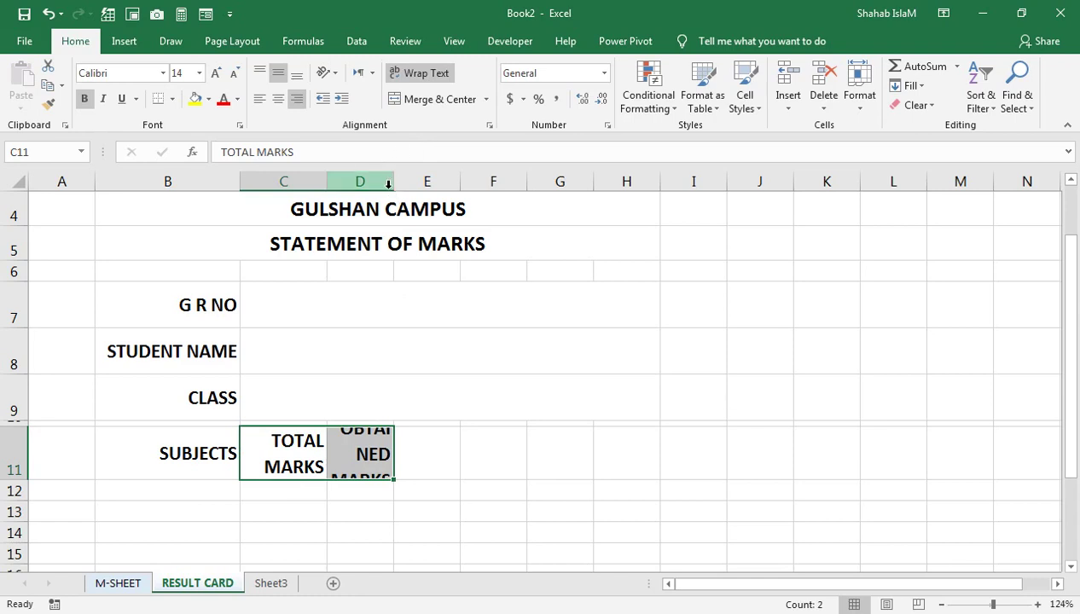
# Widen column D to 13.71 so OBTAINED MARKS fits.
pyautogui.moveTo(393, 181); pyautogui.dragTo(417, 183)
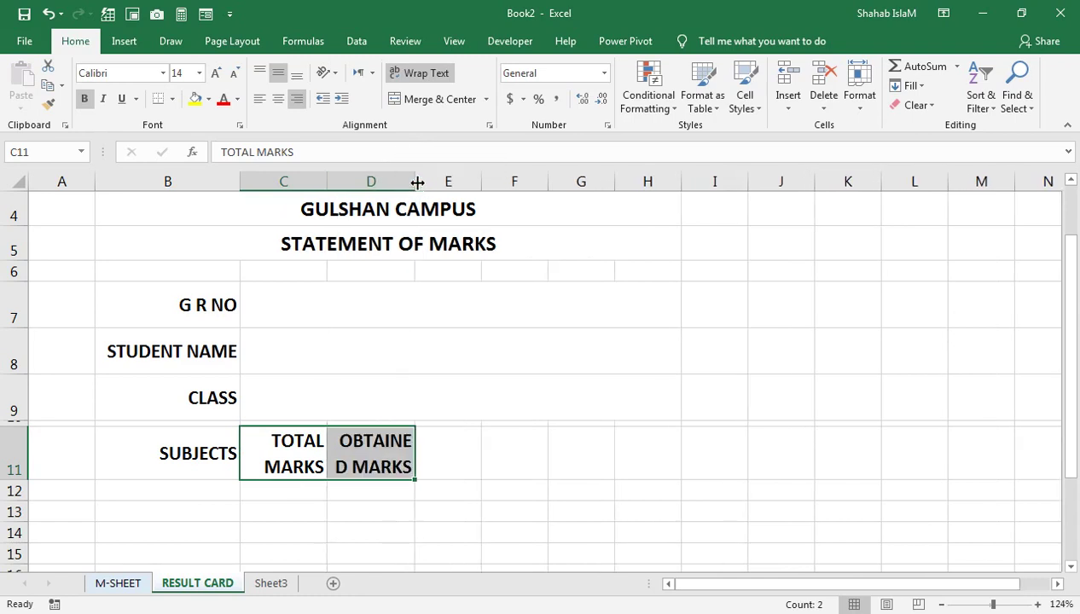
pyautogui.moveTo(417, 182); pyautogui.dragTo(435, 181)
pyautogui.moveTo(501, 459); pyautogui.dragTo(502, 463)
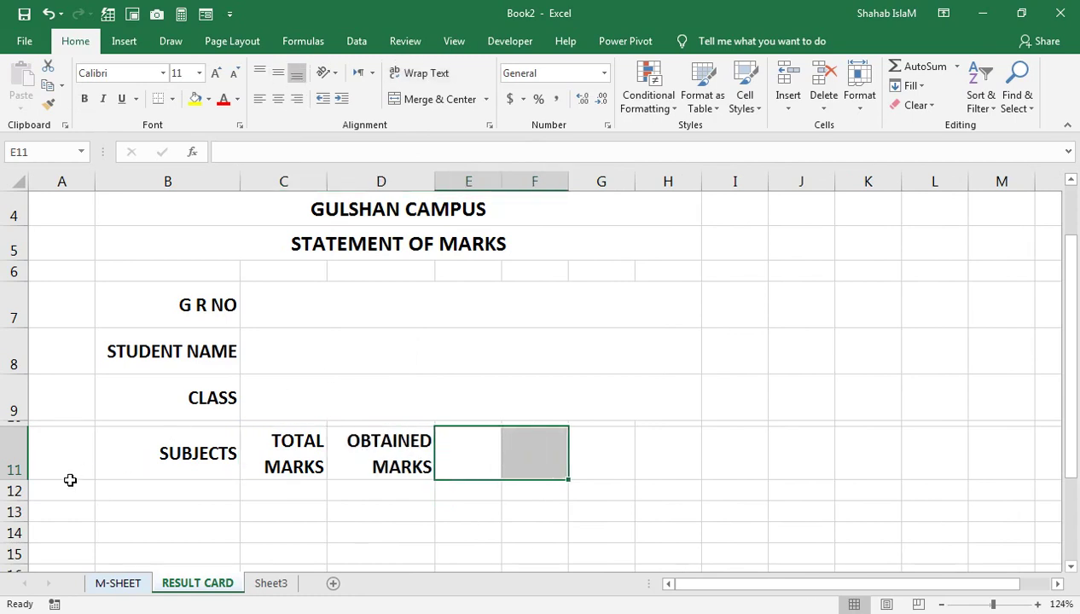
pyautogui.moveTo(9, 491); pyautogui.dragTo(15, 501)
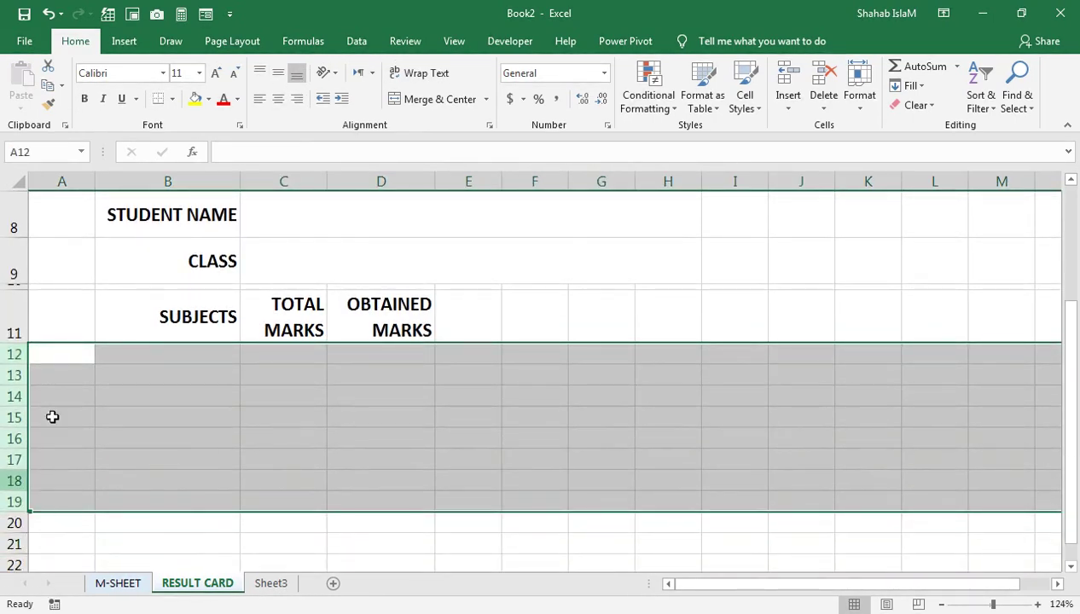
# Paste M-SHEET's subjects URDU to PHY PR transposed into B12:B17 and heighten rows 12–17.
pyautogui.click(127, 357)
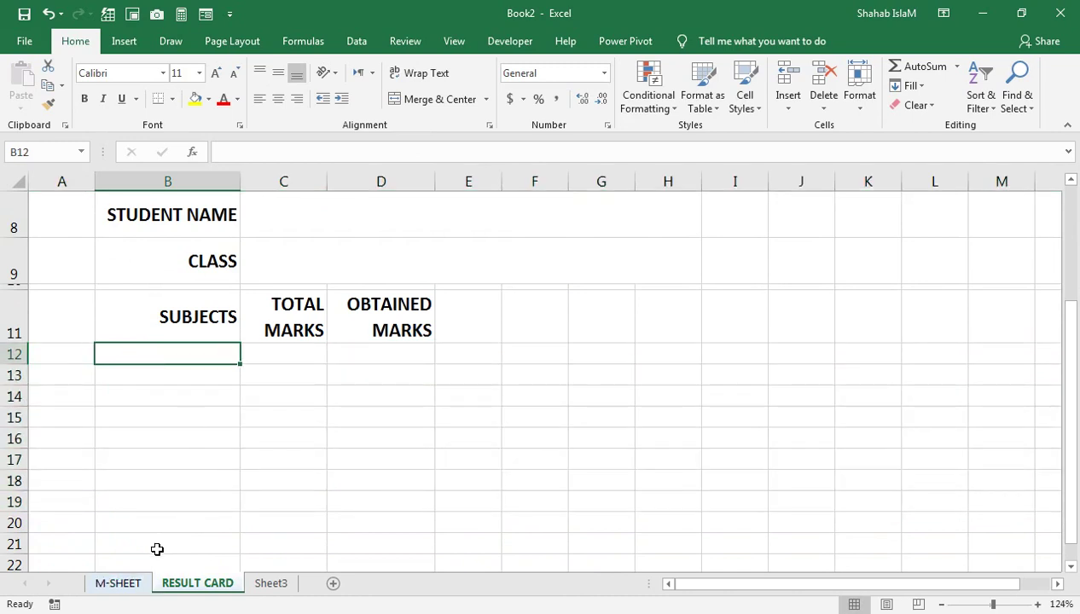
pyautogui.click(118, 583)
pyautogui.moveTo(249, 305)
pyautogui.mouseDown()
pyautogui.moveTo(562, 291)
pyautogui.moveTo(580, 300)
pyautogui.mouseUp()
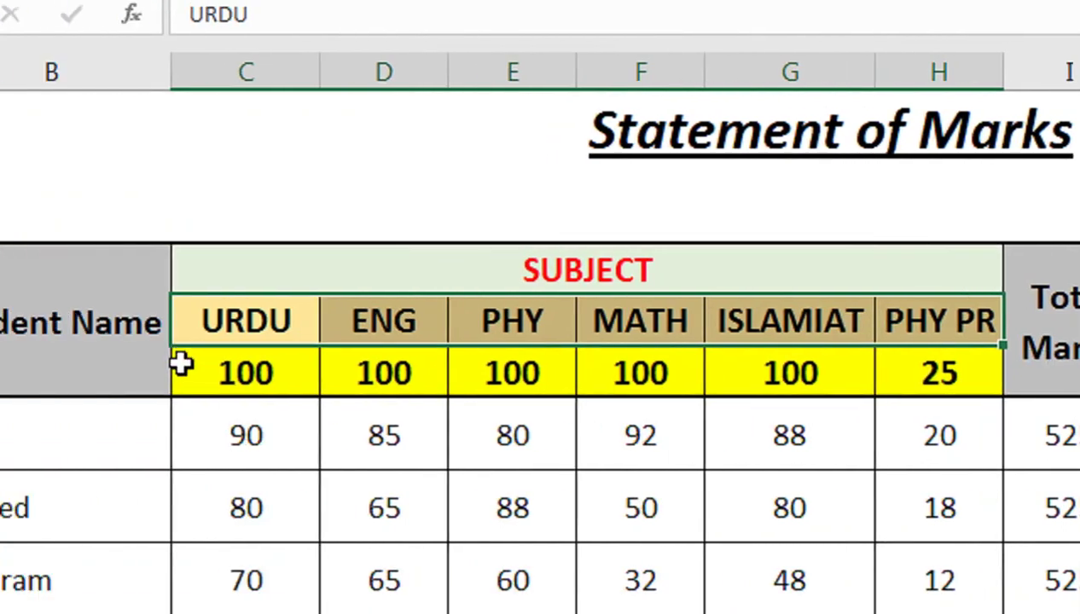
pyautogui.hotkey('ctrl', 'c')
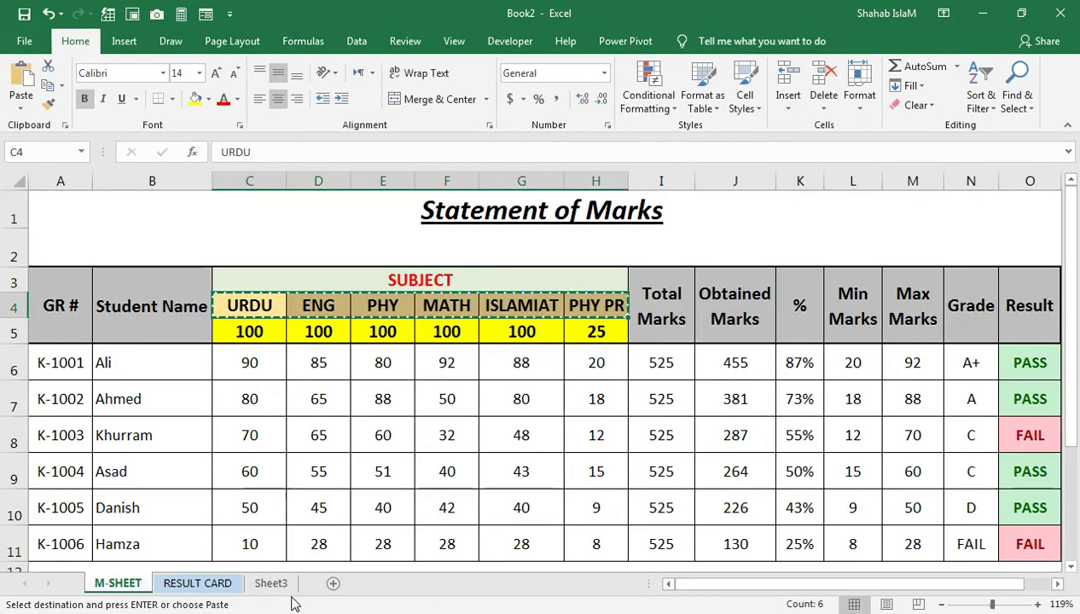
pyautogui.click(238, 583)
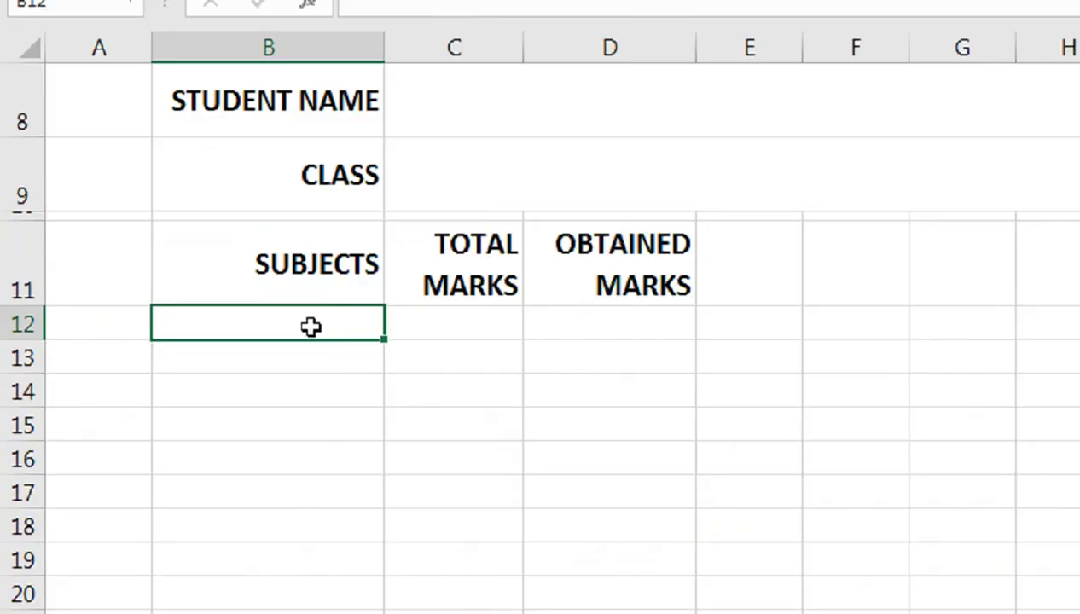
pyautogui.hotkey('ctrl', 'alt', 'v')
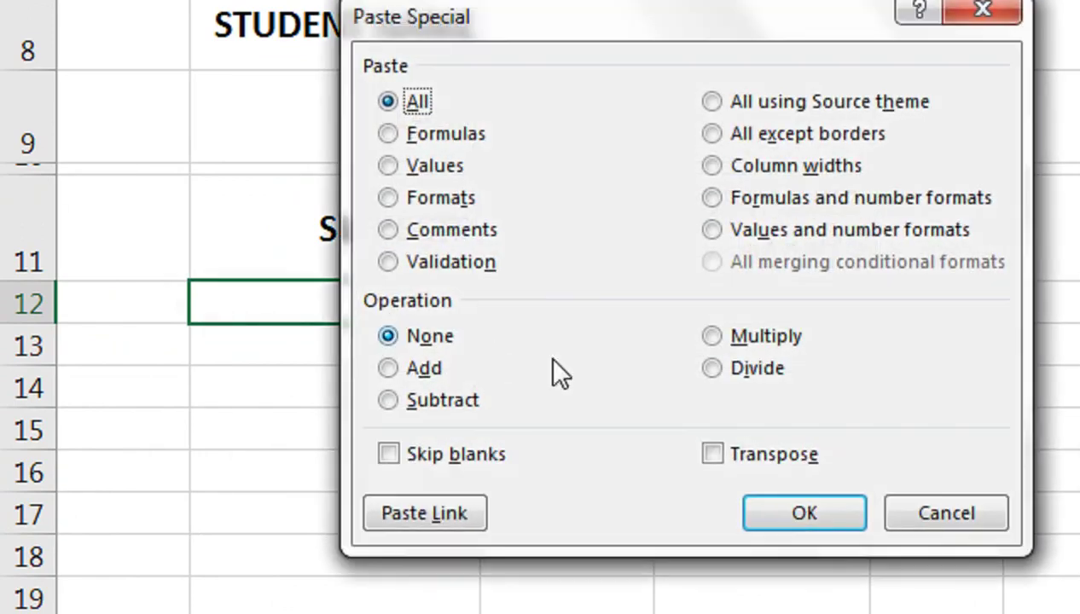
pyautogui.click(741, 453)
pyautogui.click(804, 513)
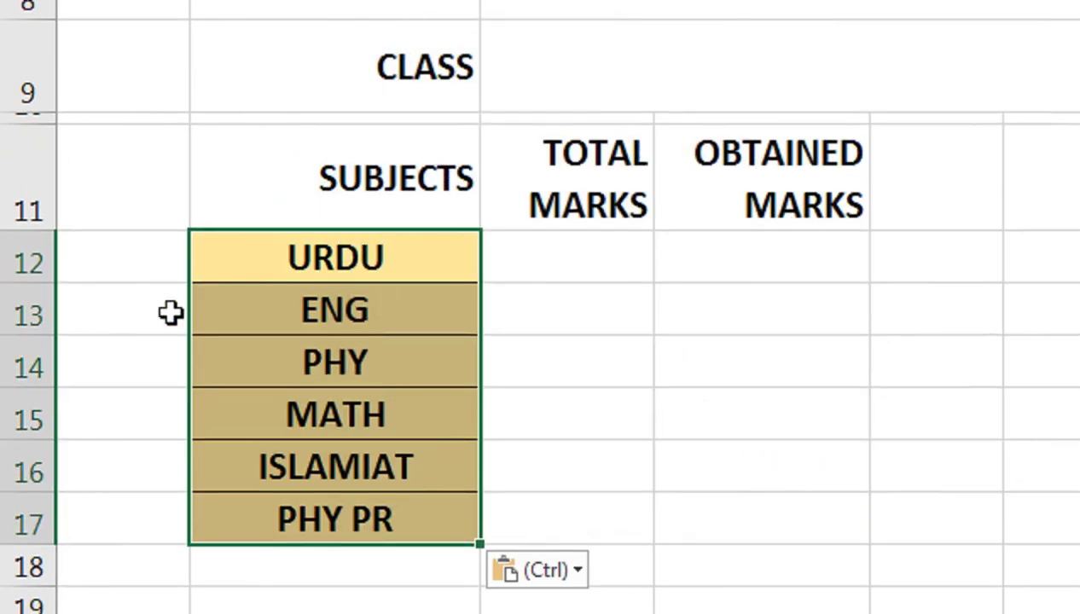
pyautogui.moveTo(25, 260); pyautogui.dragTo(26, 503)
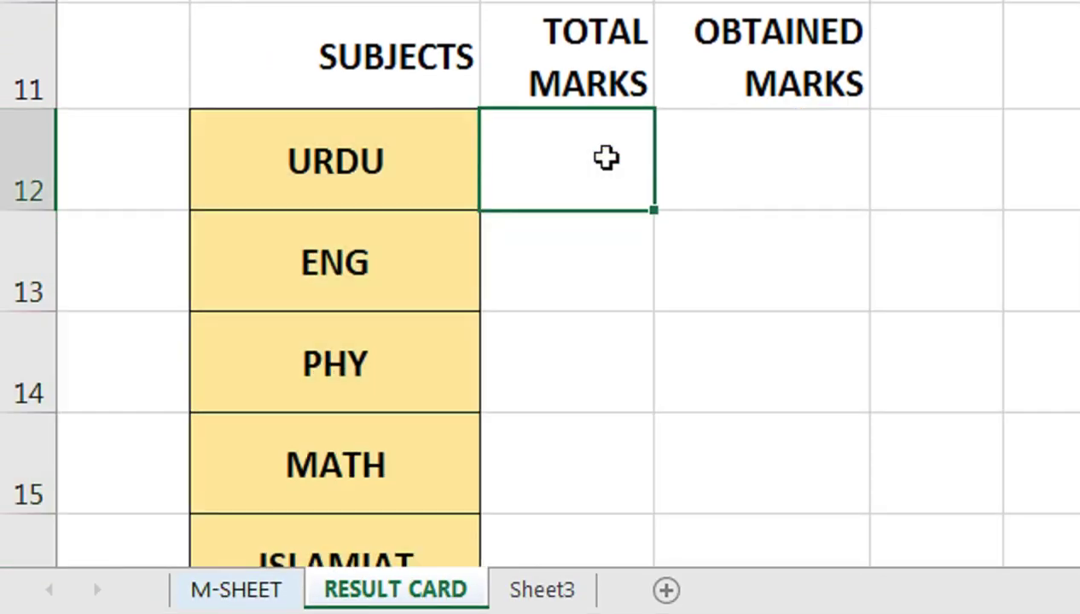
# Merge the block right of OBTAINED MARKS and the E:F cells beside the lower subjects.
pyautogui.click(599, 157)
pyautogui.moveTo(938, 68); pyautogui.dragTo(1048, 145)
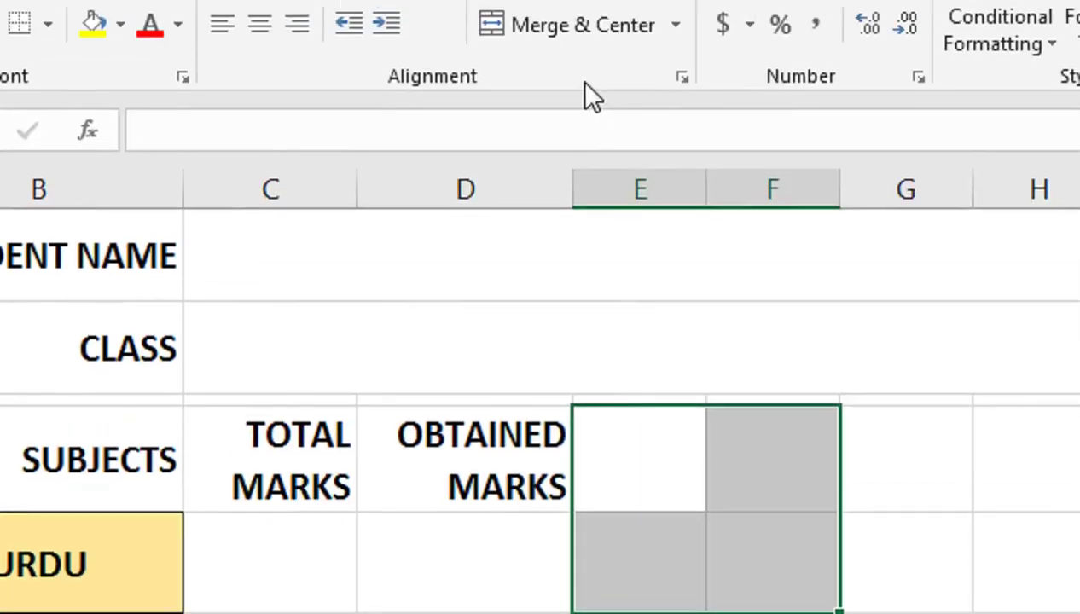
pyautogui.click(582, 24)
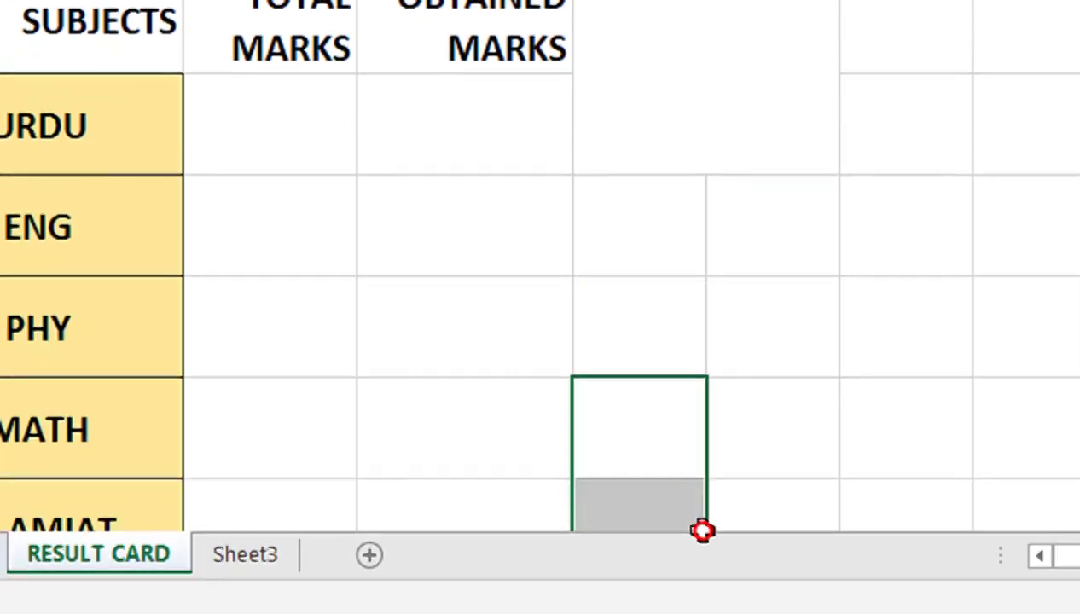
pyautogui.moveTo(639, 229); pyautogui.dragTo(755, 365)
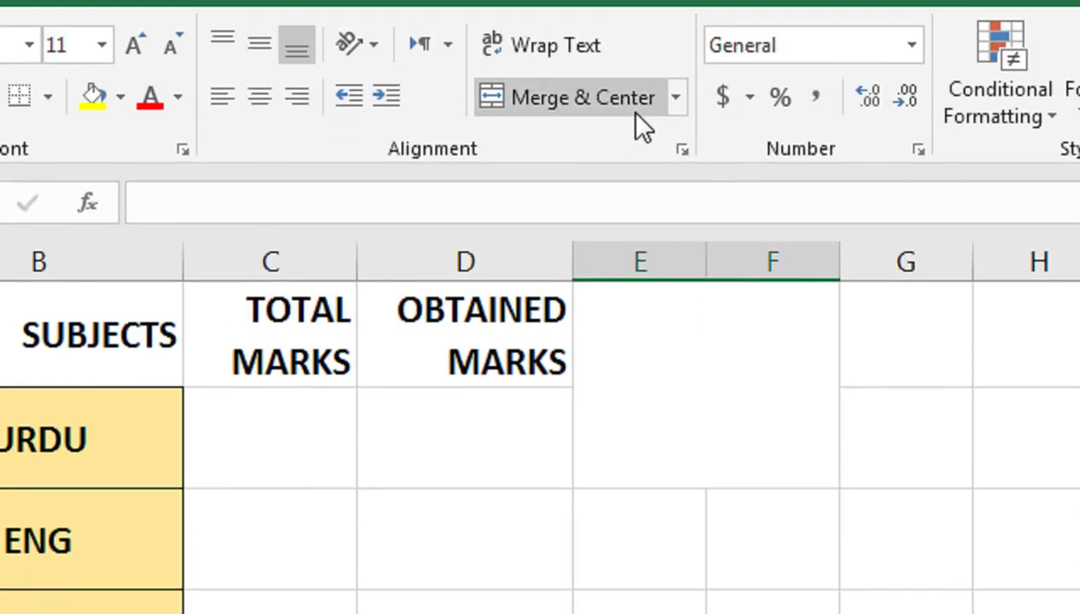
pyautogui.click(635, 136)
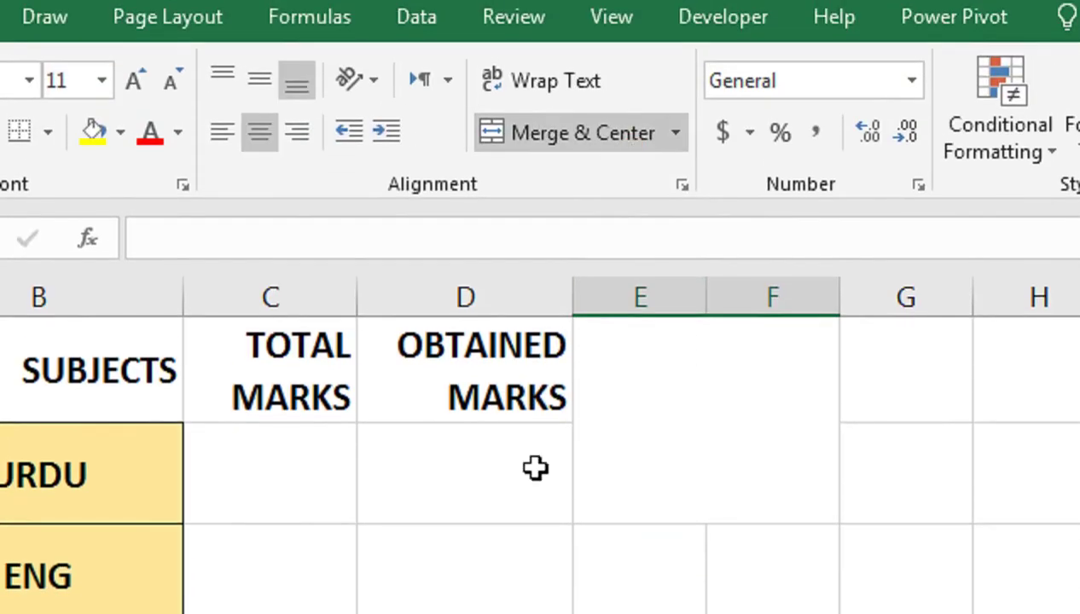
# Make rows 18–19 taller, merge B18:B19, and label it TOTAL.
pyautogui.moveTo(219, 545); pyautogui.dragTo(256, 422)
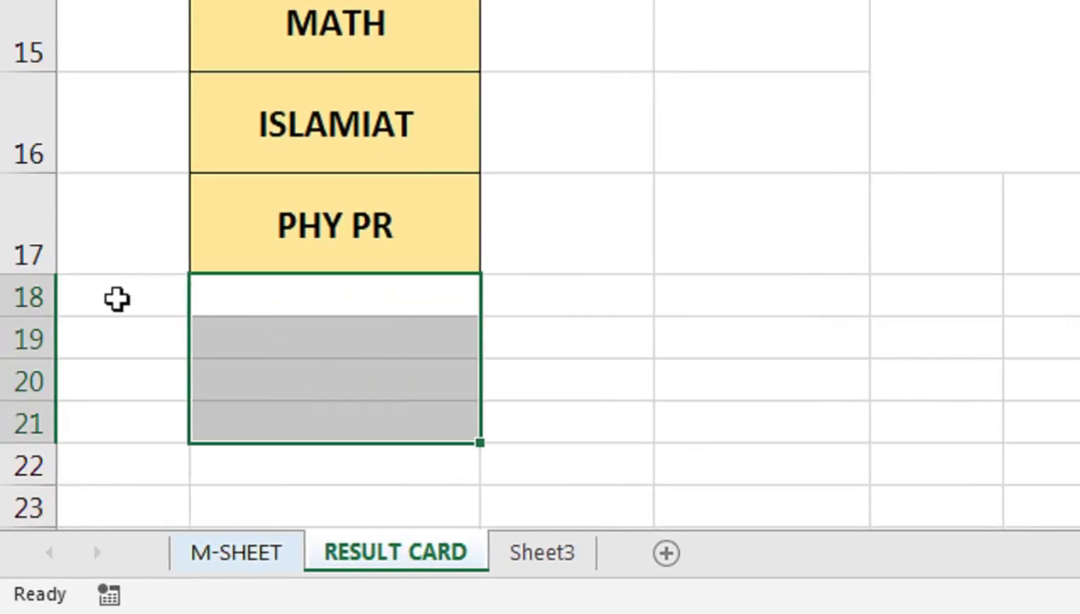
pyautogui.moveTo(41, 297); pyautogui.dragTo(65, 366)
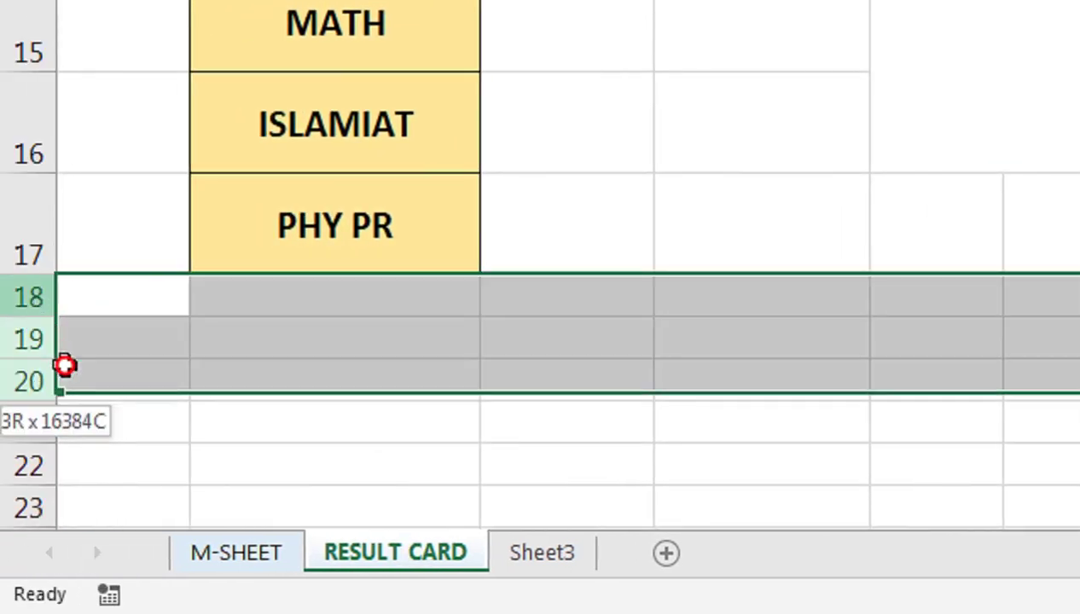
pyautogui.moveTo(36, 303); pyautogui.dragTo(43, 363)
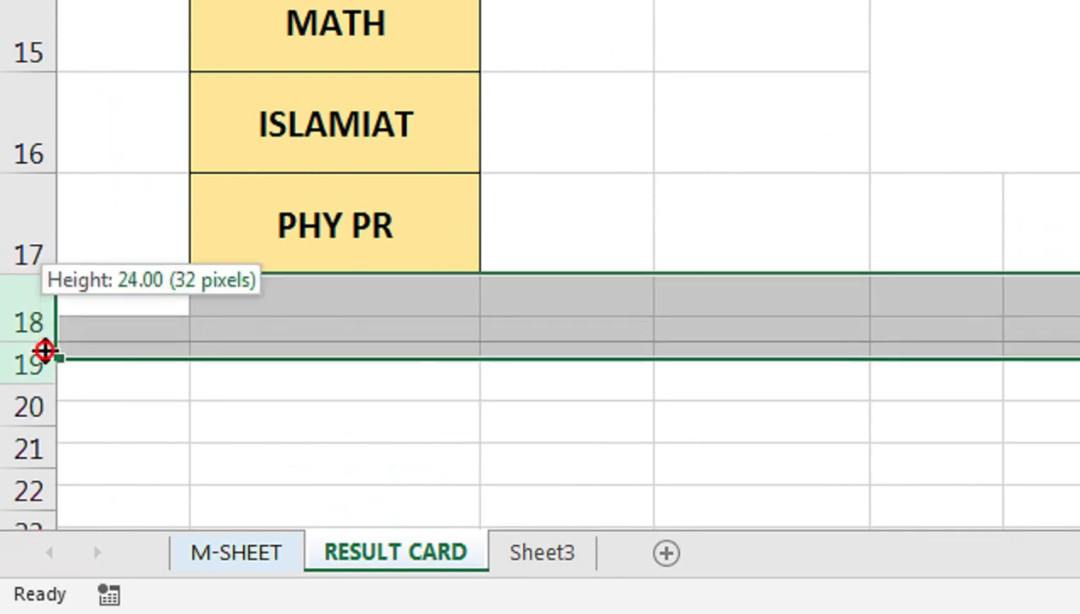
pyautogui.moveTo(346, 327); pyautogui.dragTo(351, 398)
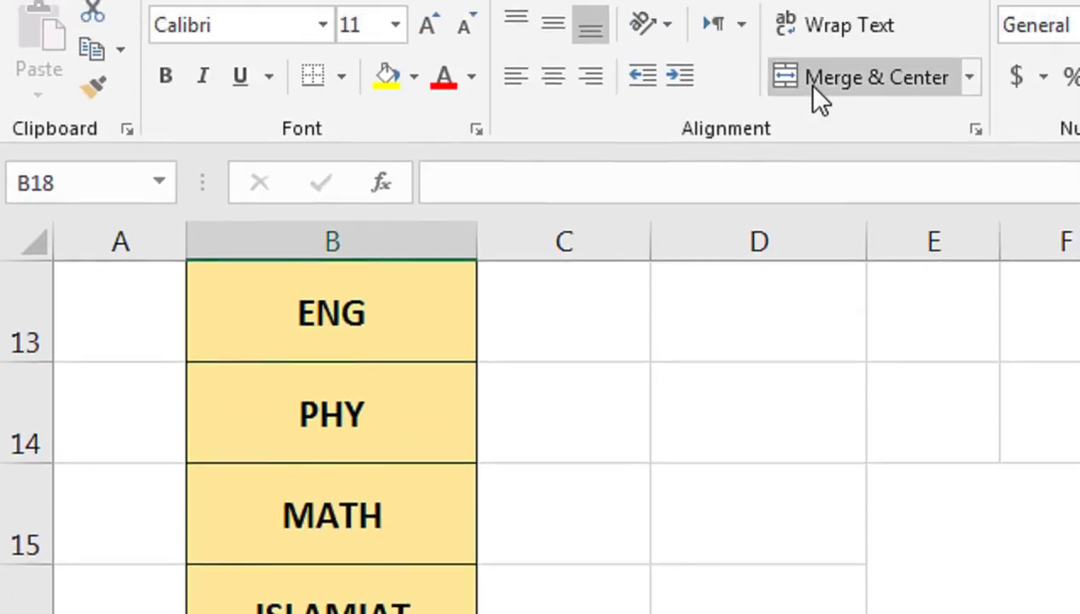
pyautogui.click(806, 85)
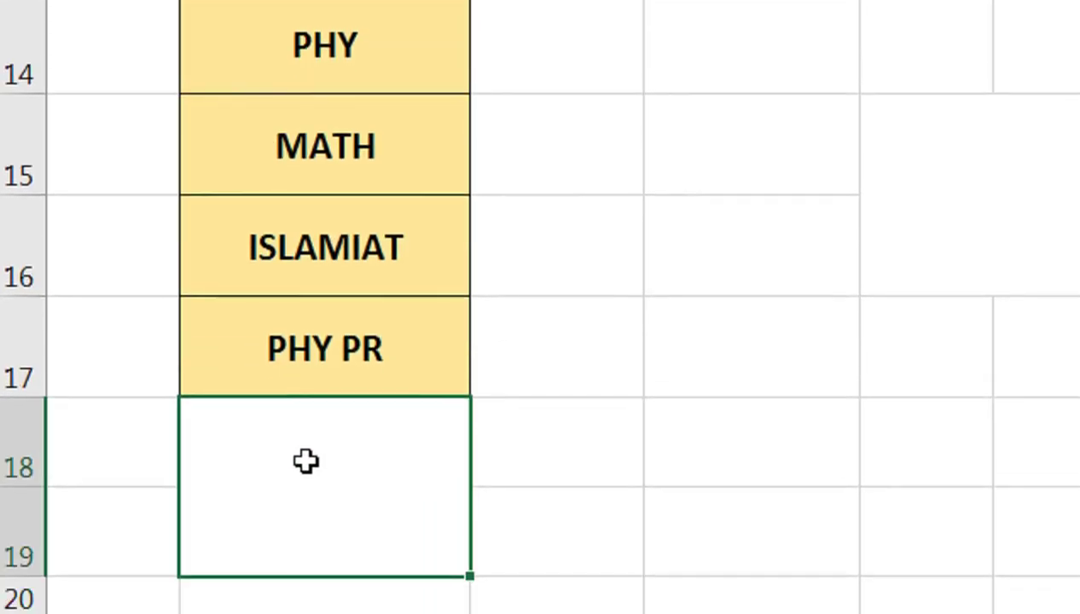
pyautogui.write('TTOA')
pyautogui.press('BackSpace')
pyautogui.press('BackSpace')
pyautogui.press('BackSpace')
pyautogui.write('OTAL')
pyautogui.click(549, 364)
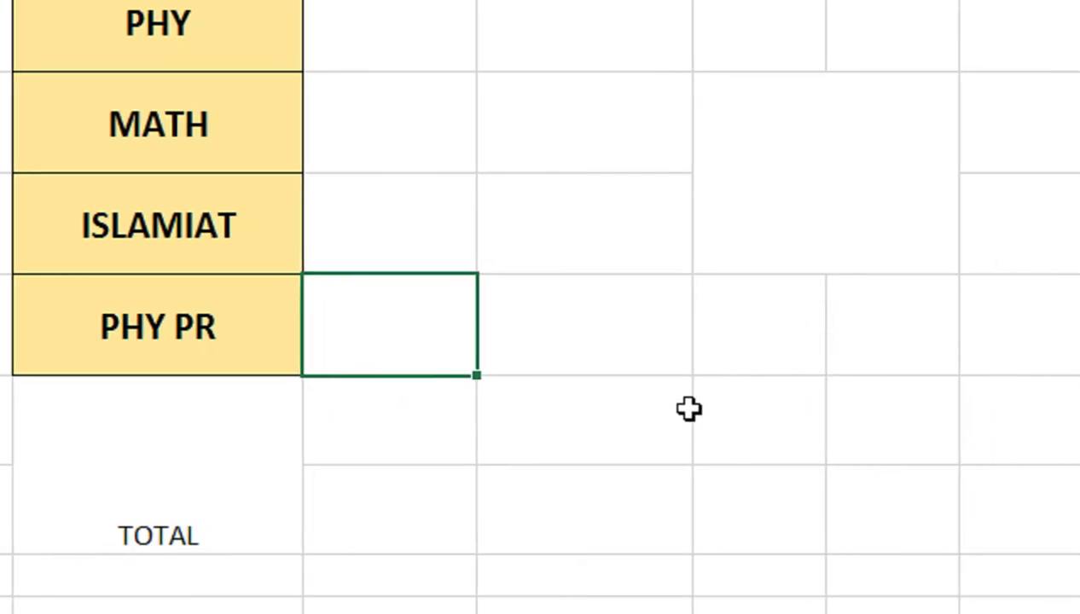
# Merge C18:C19 and D18:D19 beside the TOTAL label.
pyautogui.moveTo(443, 406); pyautogui.dragTo(429, 465)
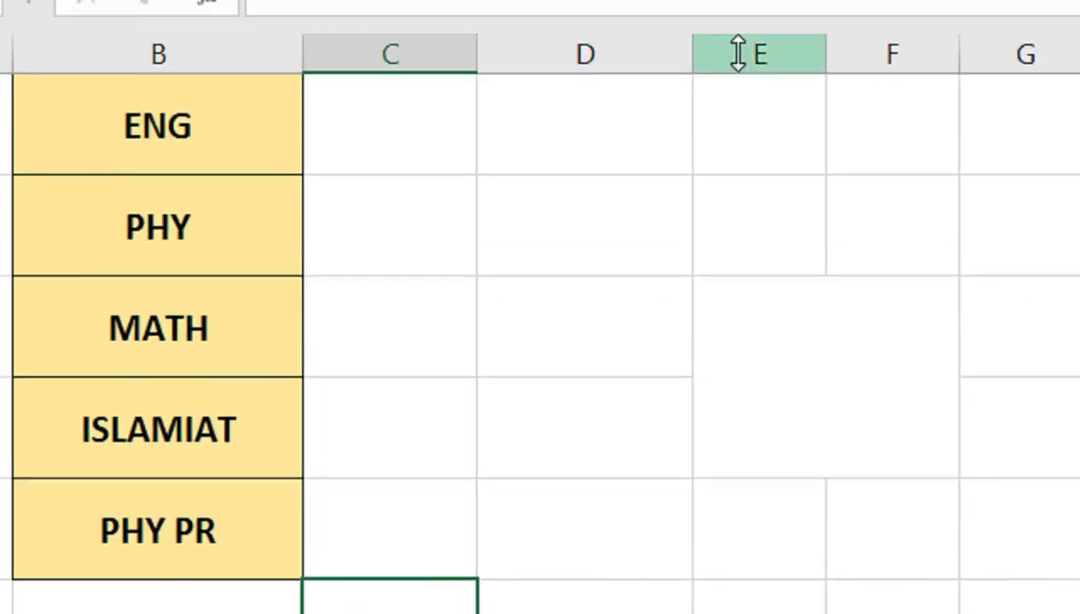
pyautogui.click(692, 126)
pyautogui.moveTo(597, 452); pyautogui.dragTo(597, 550)
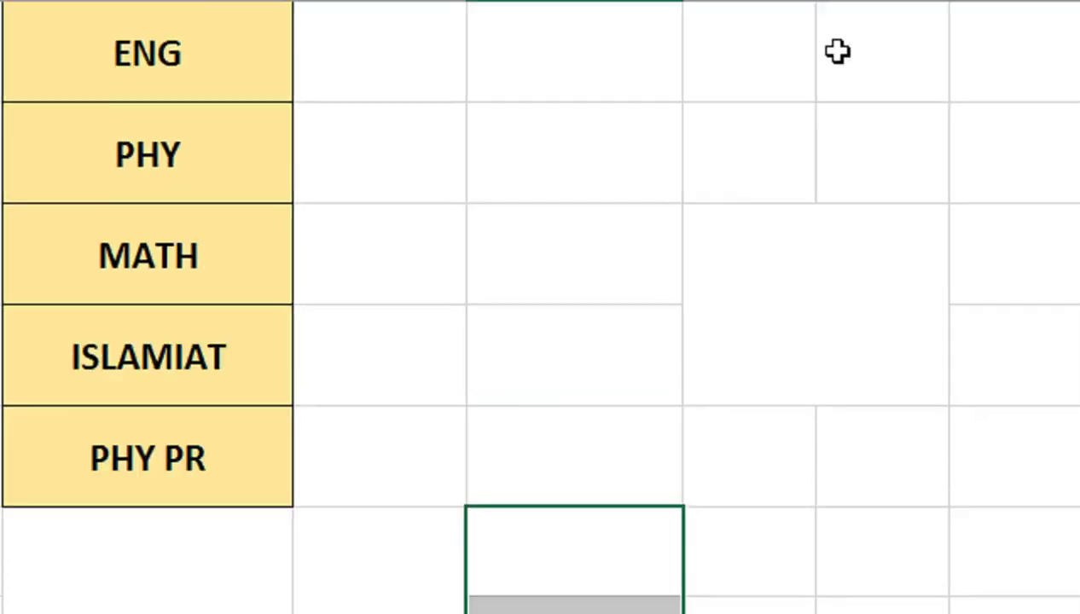
pyautogui.click(636, 150)
# Label the merged E:F boxes GRADE and PERCENTAGE.
pyautogui.click(742, 481)
pyautogui.write('GRADE')
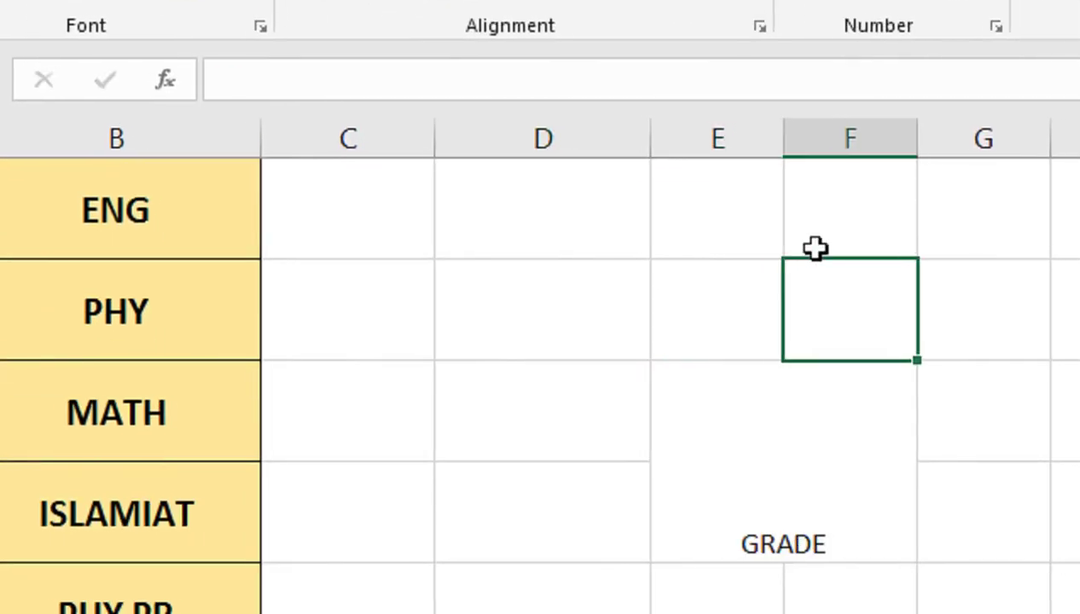
pyautogui.moveTo(815, 248); pyautogui.dragTo(741, 482)
pyautogui.click(747, 460)
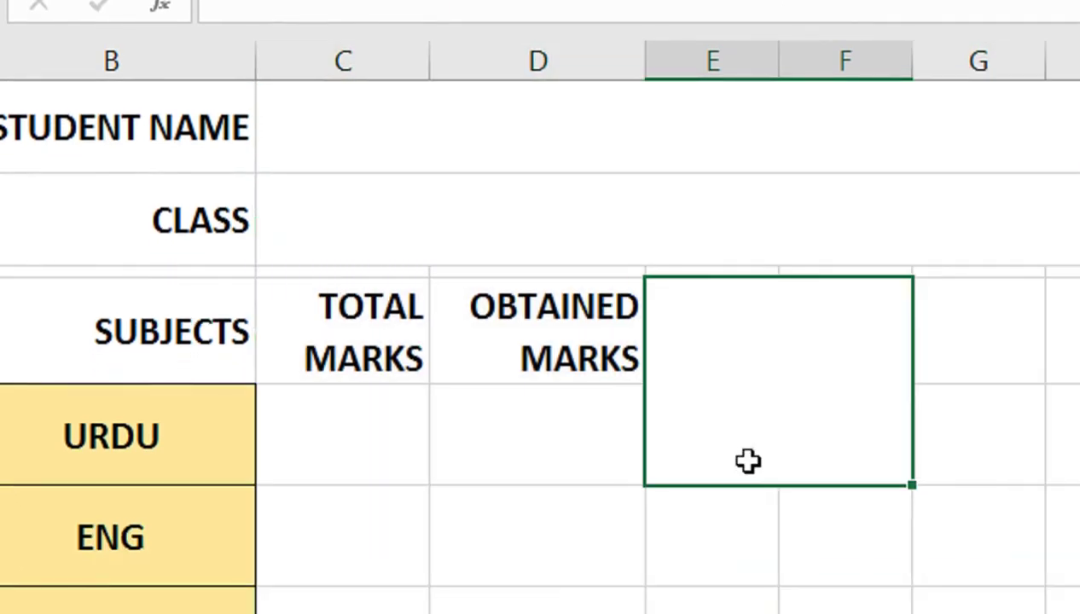
pyautogui.write('PERCENTAGE')
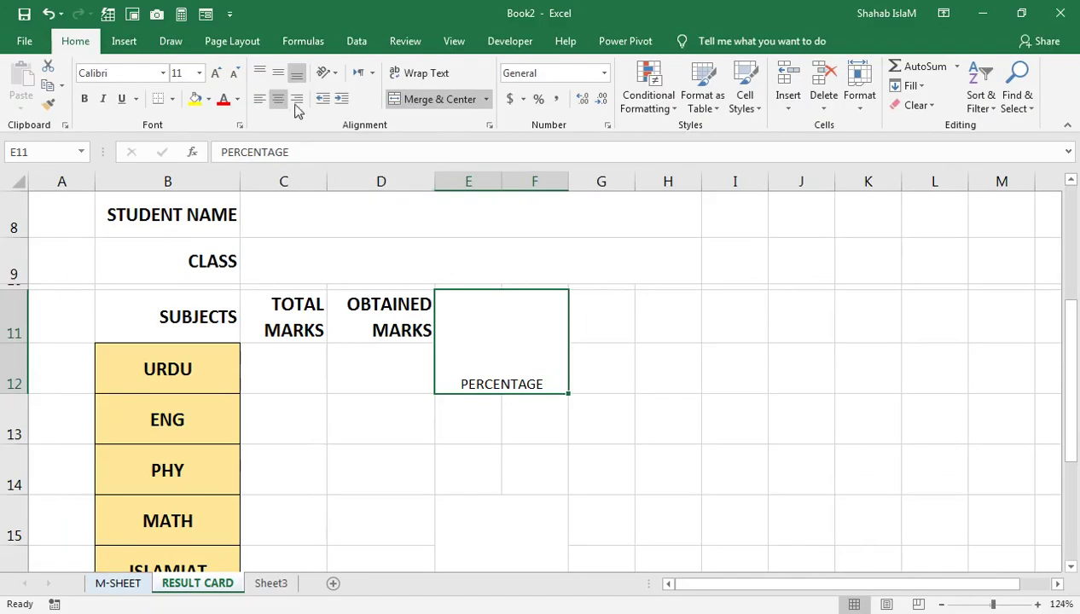
# Middle-align and enlarge PERCENTAGE and GRADE, and widen columns E:F to fit.
pyautogui.keyDown('ctrl'); pyautogui.click(475, 510); pyautogui.keyUp('ctrl')
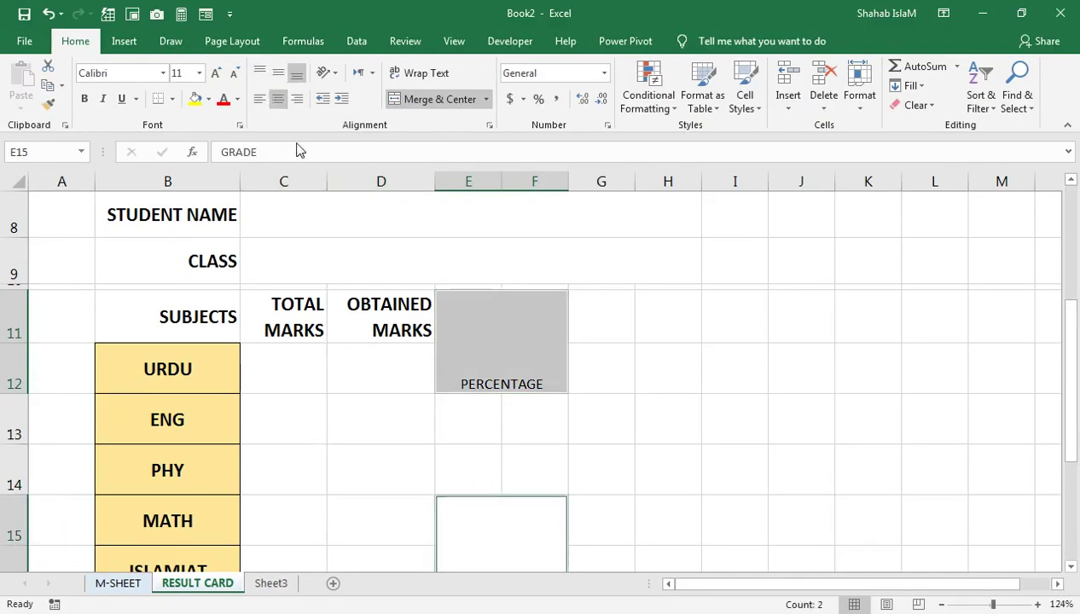
pyautogui.click(278, 72)
pyautogui.click(216, 73)
pyautogui.click(216, 73)
pyautogui.click(216, 73)
pyautogui.click(216, 73)
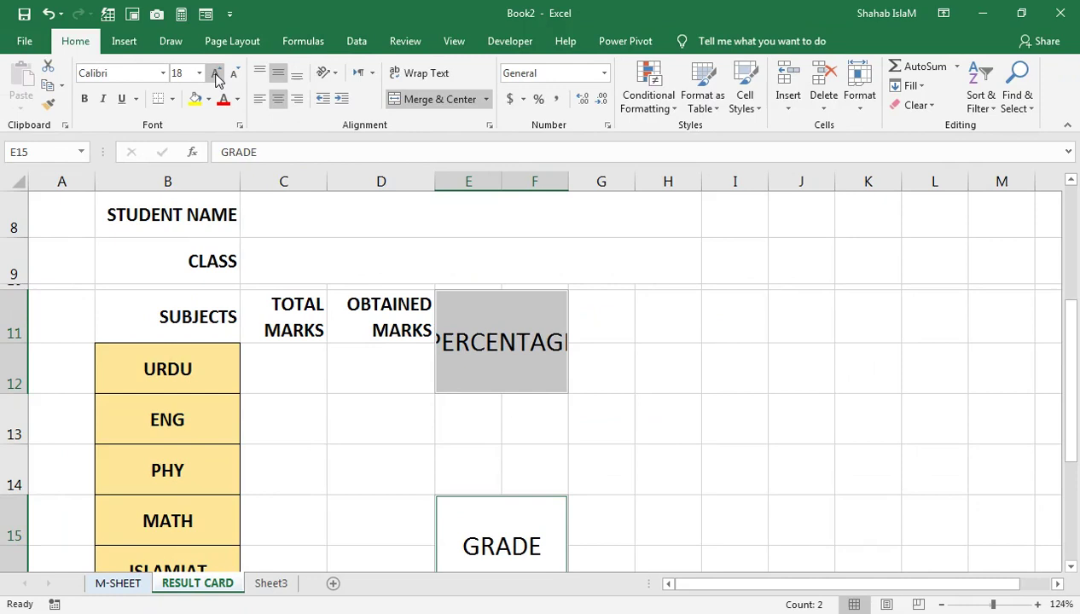
pyautogui.moveTo(485, 173); pyautogui.dragTo(580, 177)
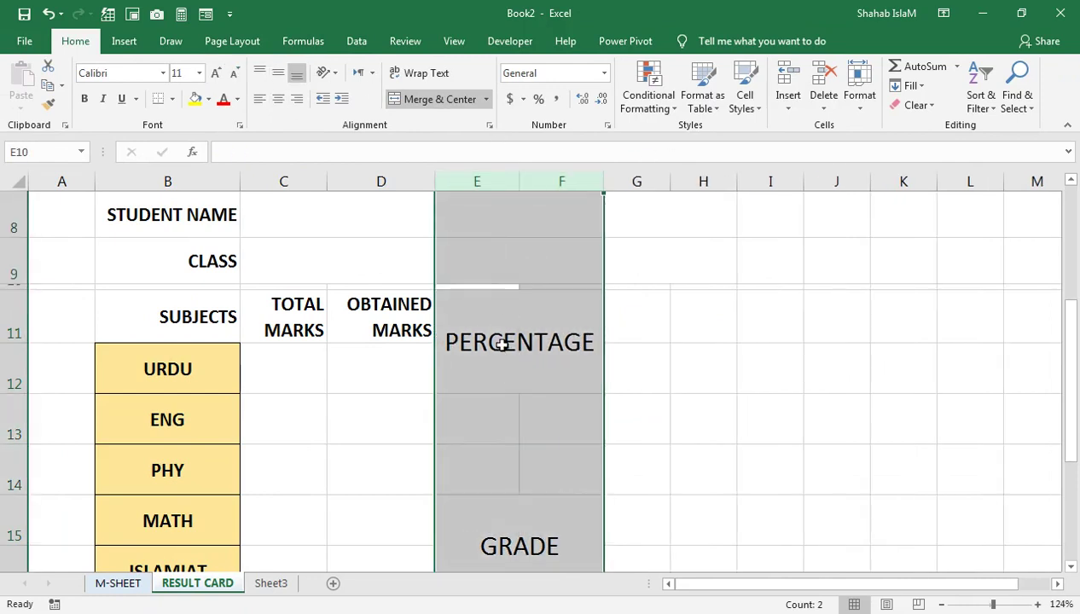
pyautogui.click(500, 344)
# Make PERCENTAGE and GRADE bold with a gold fill.
pyautogui.keyDown('ctrl'); pyautogui.click(515, 535); pyautogui.keyUp('ctrl')
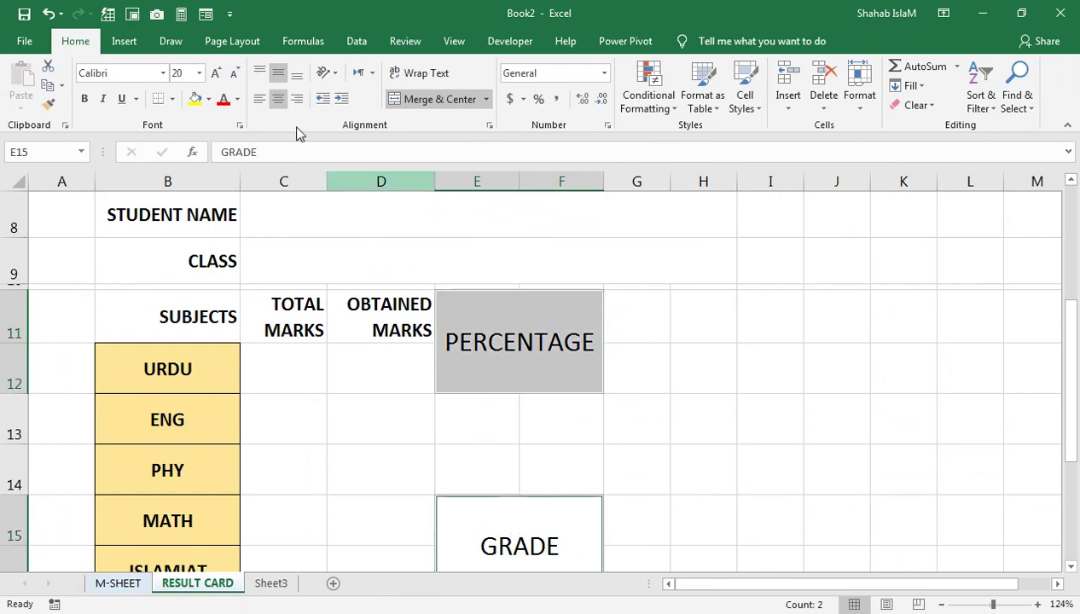
pyautogui.click(85, 99)
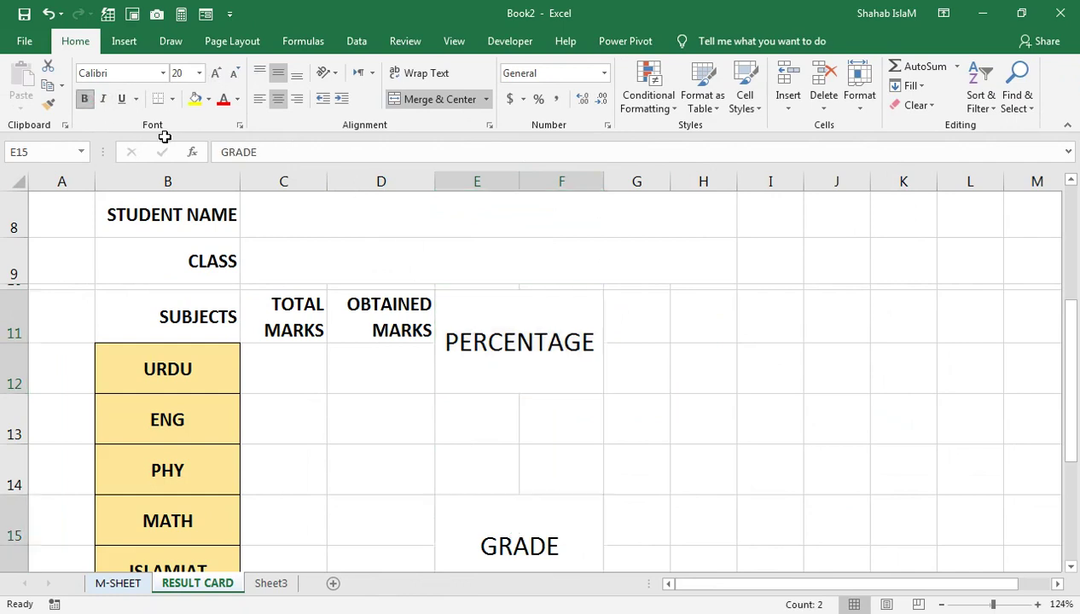
pyautogui.click(500, 507)
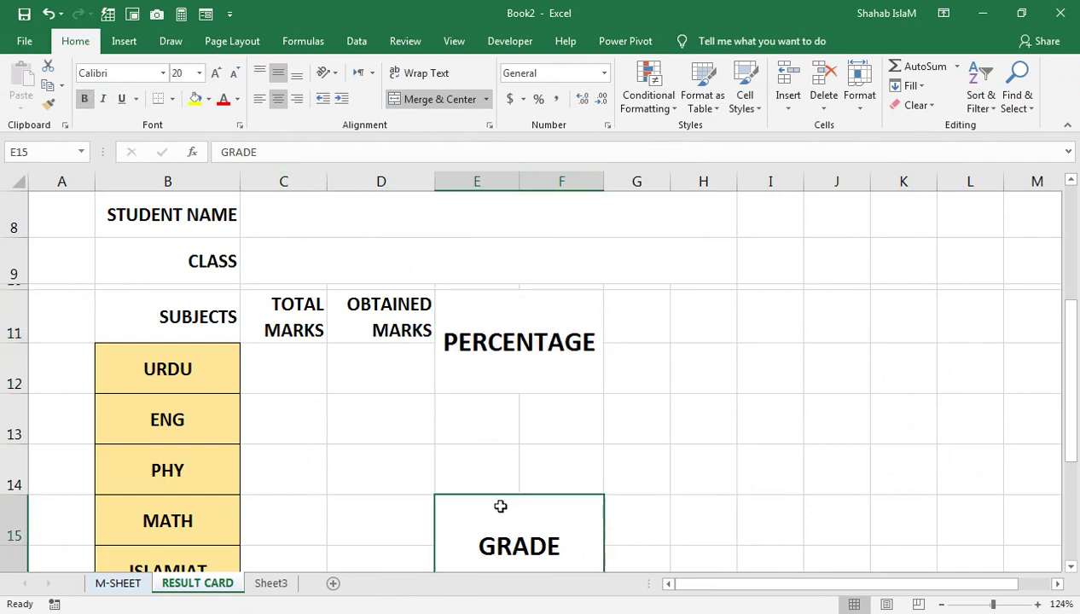
pyautogui.click(550, 341)
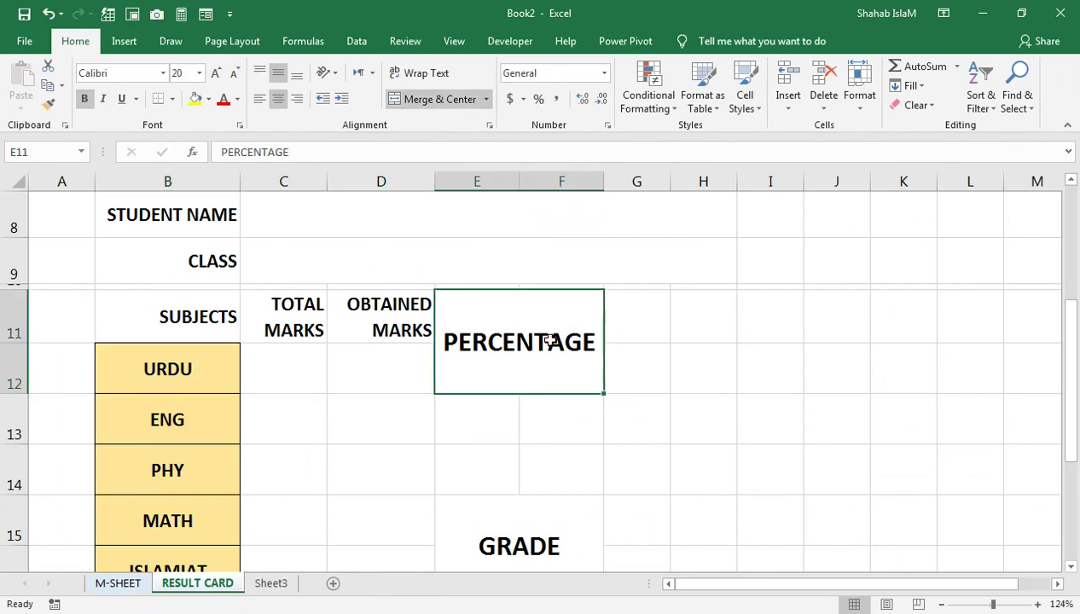
pyautogui.click(493, 525)
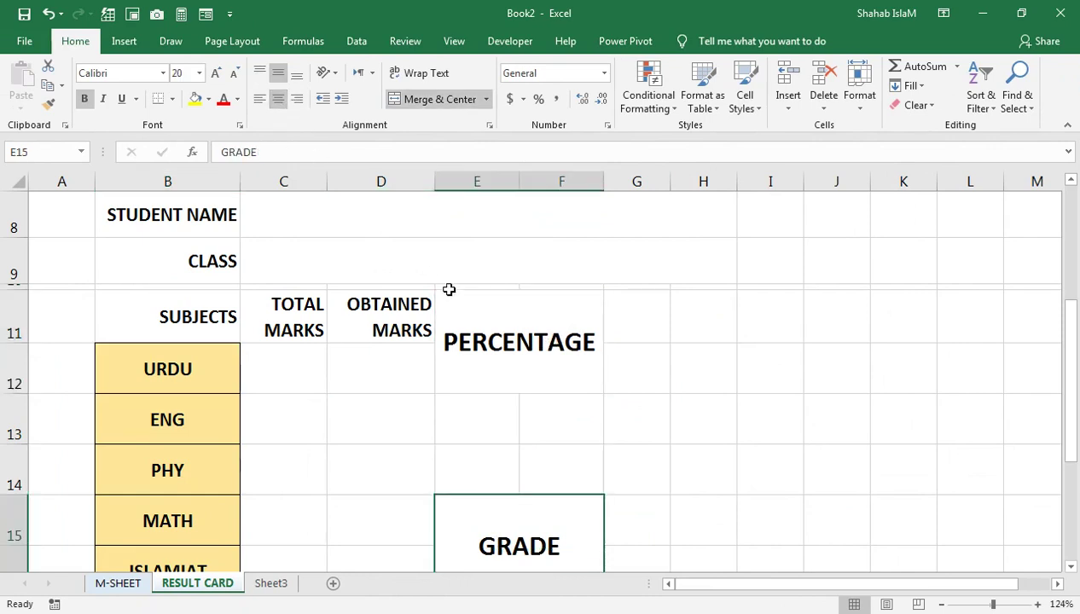
pyautogui.keyDown('ctrl'); pyautogui.click(518, 344); pyautogui.keyUp('ctrl')
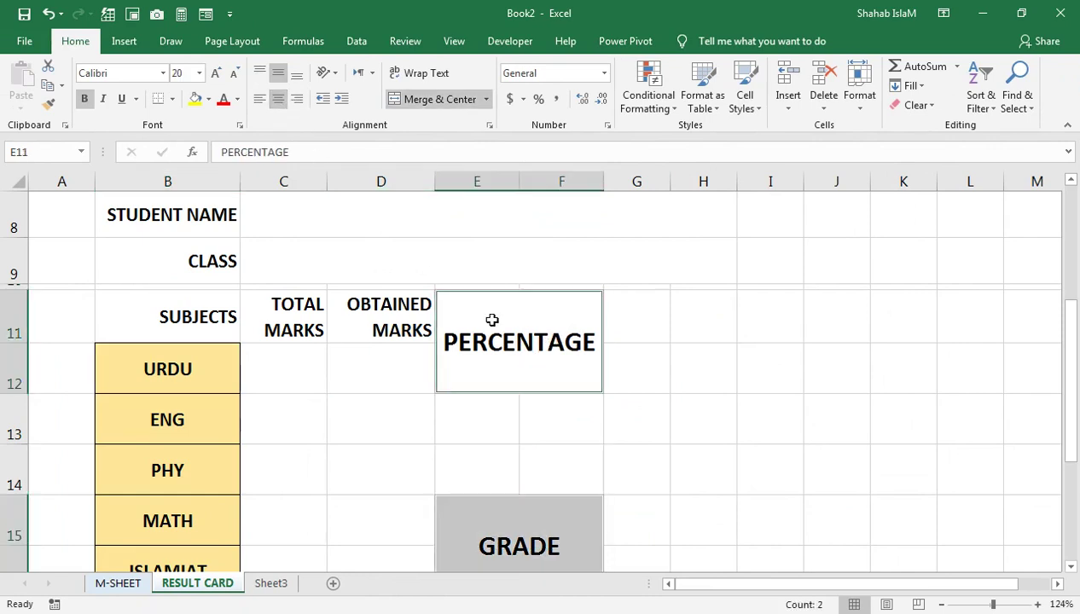
pyautogui.click(208, 99)
pyautogui.click(298, 164)
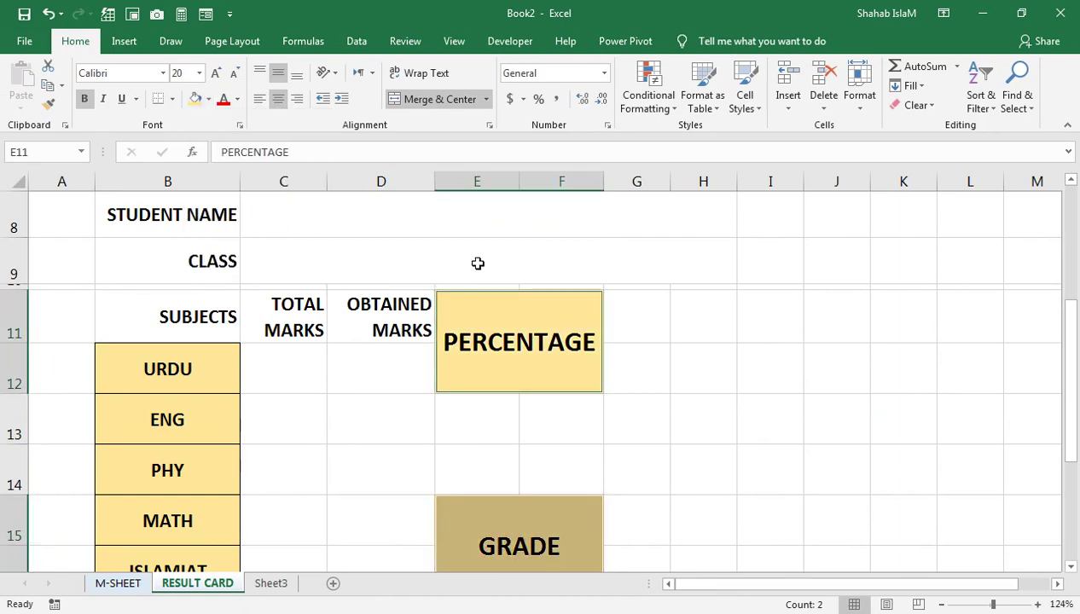
# Merge E13:F14 below PERCENTAGE into one cell.
pyautogui.click(650, 364)
pyautogui.moveTo(494, 418)
pyautogui.mouseDown()
pyautogui.moveTo(540, 457)
pyautogui.moveTo(484, 427)
pyautogui.moveTo(526, 467)
pyautogui.mouseUp()
pyautogui.click(421, 99)
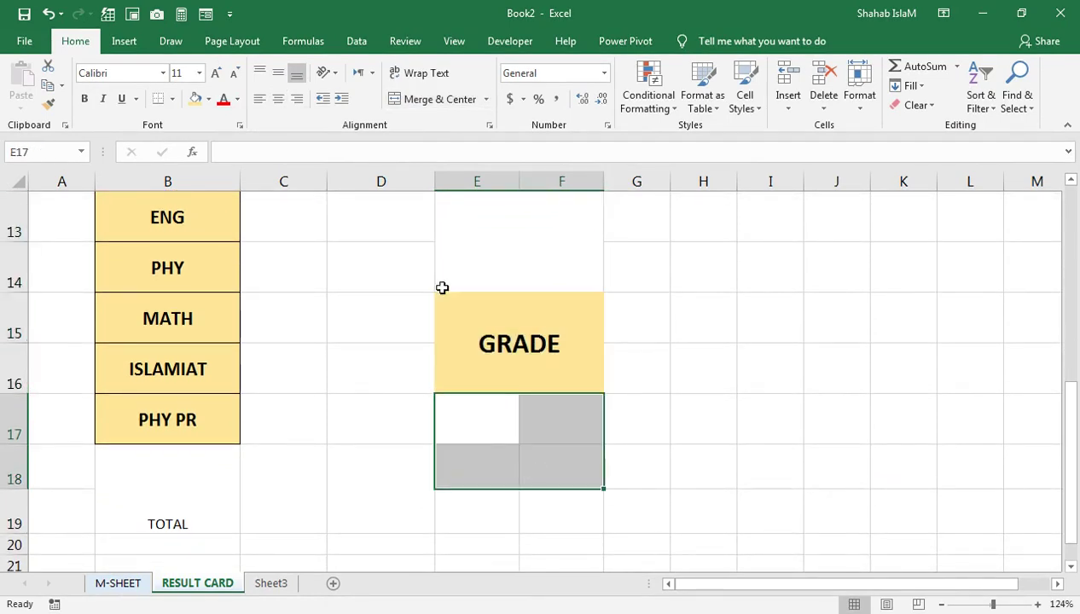
# Enter the MIN MARKS and MAX MARKS labels in row 18 below GRADE.
pyautogui.click(440, 104)
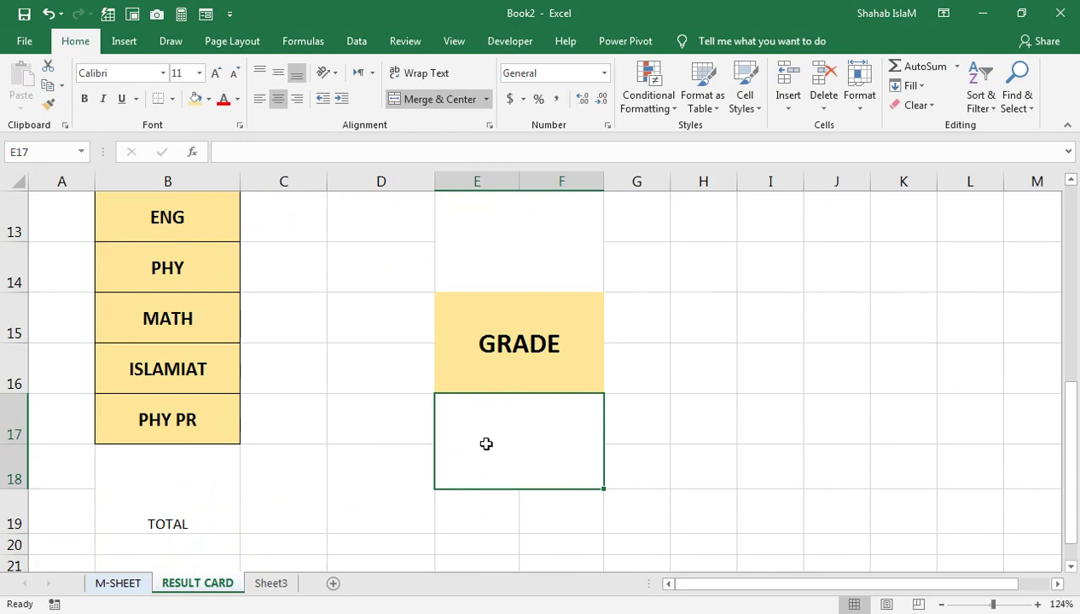
pyautogui.click(472, 105)
pyautogui.click(467, 418)
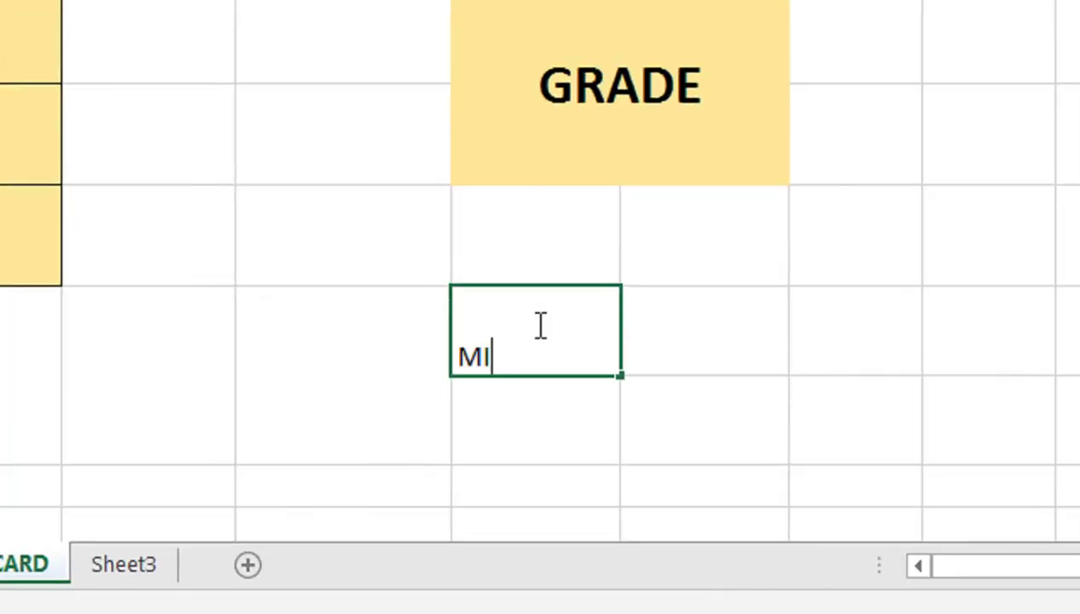
pyautogui.press('Tab')
pyautogui.write('MARK')
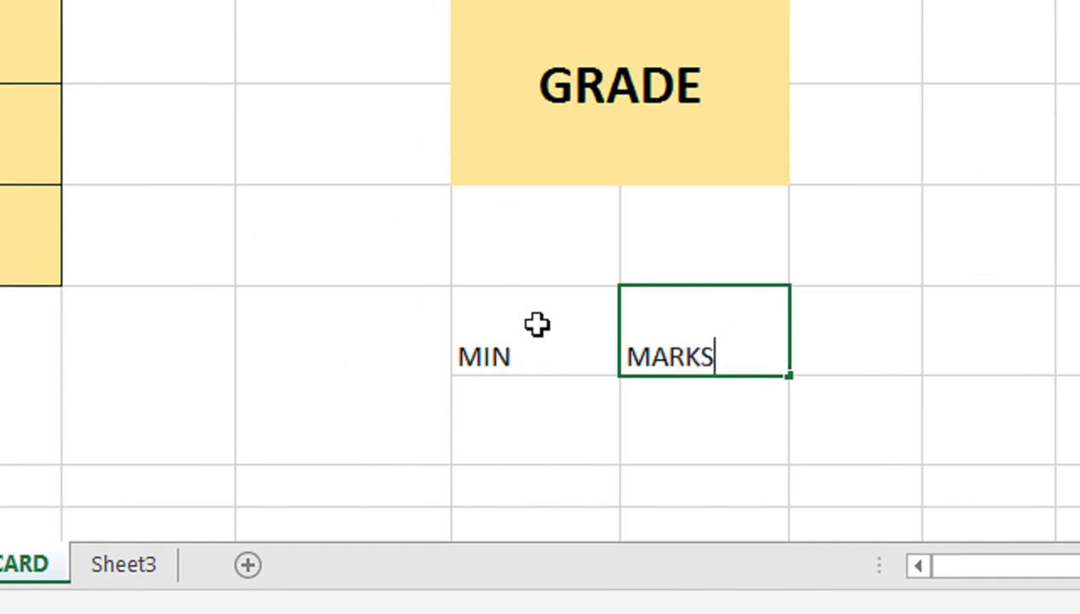
pyautogui.press('Tab')
pyautogui.press('Return')
pyautogui.click(537, 324)
pyautogui.write('MARK')
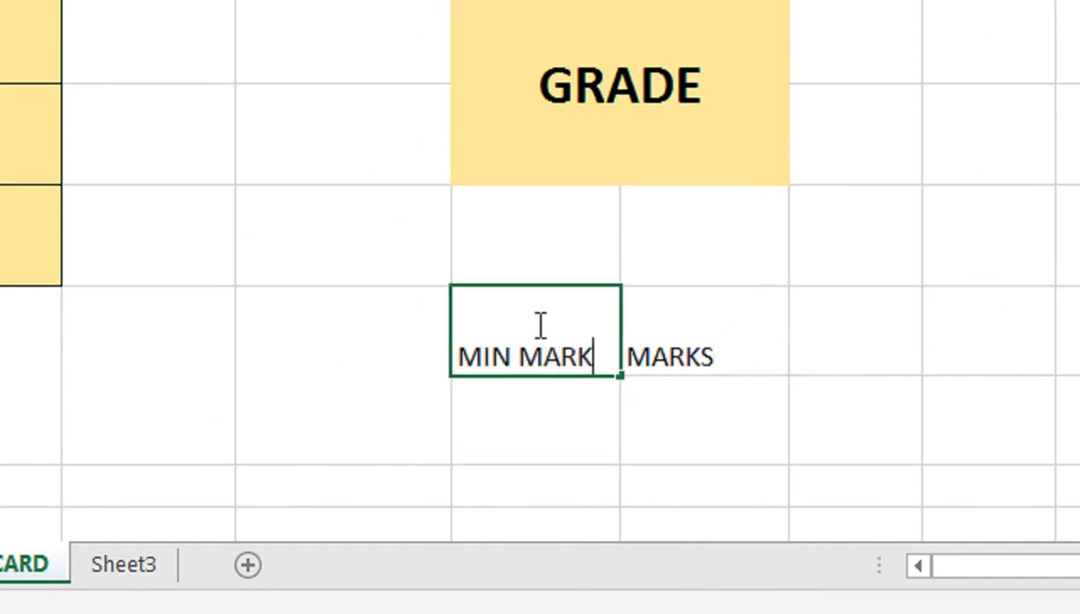
pyautogui.write('S')
pyautogui.press('Tab')
pyautogui.write('MARK')
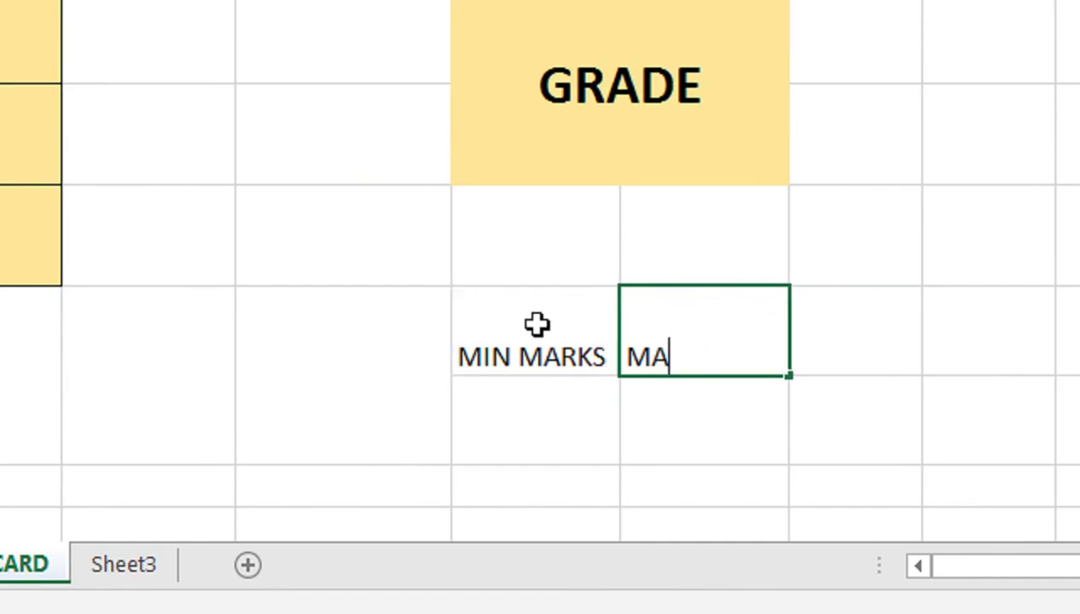
pyautogui.write('S')
pyautogui.press('Return')
# Widen columns E and F, then centre, bold and light-orange fill both MARKS labels.
pyautogui.click(536, 327)
pyautogui.moveTo(527, 465); pyautogui.dragTo(509, 472)
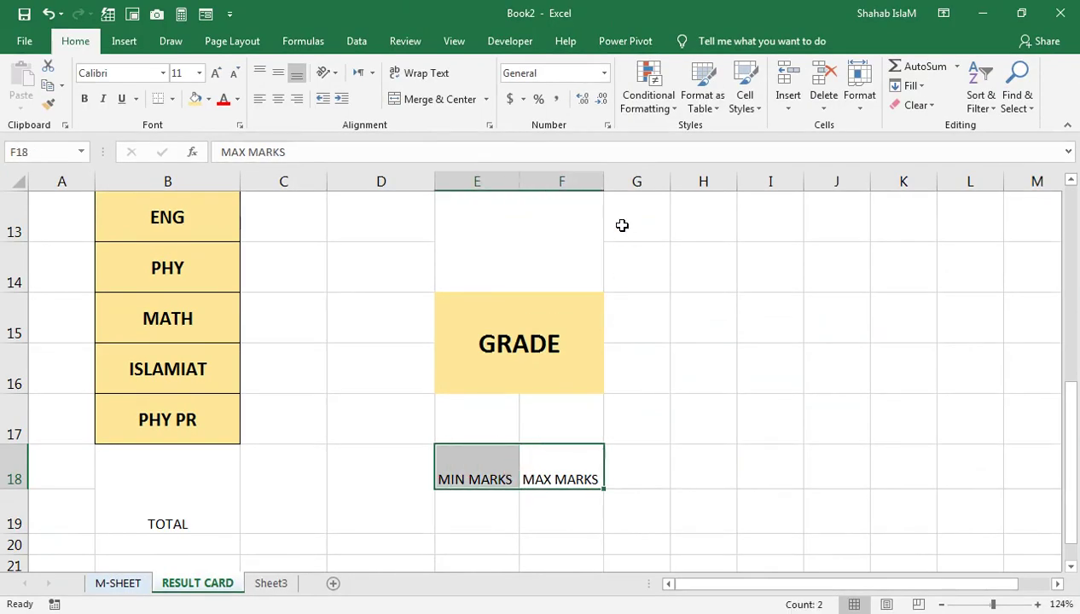
pyautogui.moveTo(516, 176); pyautogui.dragTo(530, 179)
pyautogui.moveTo(603, 181); pyautogui.dragTo(626, 185)
pyautogui.moveTo(503, 469); pyautogui.dragTo(563, 470)
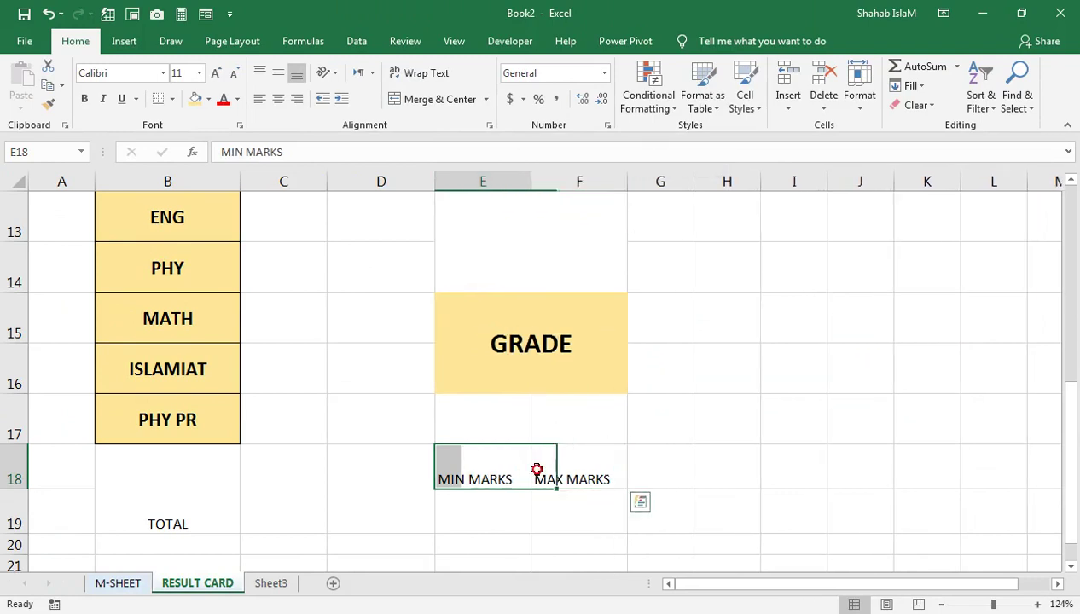
pyautogui.click(279, 100)
pyautogui.click(277, 76)
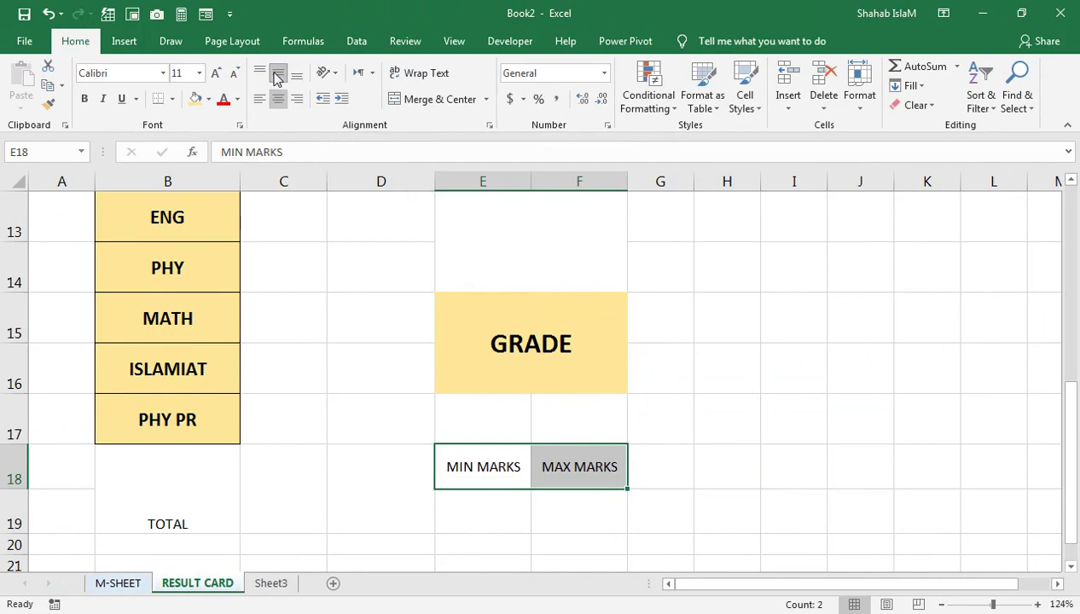
pyautogui.click(85, 99)
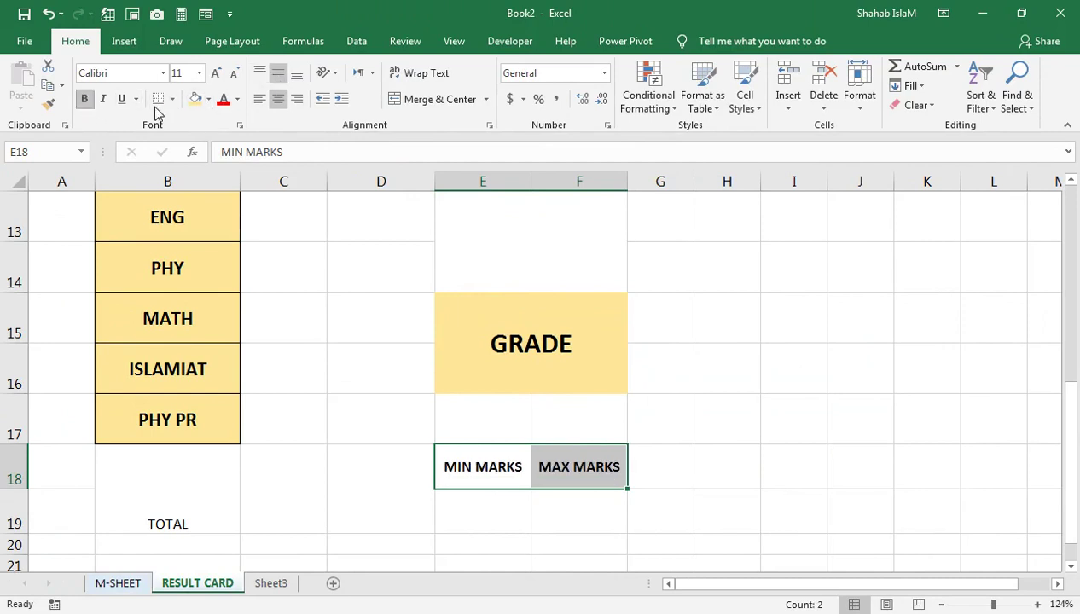
pyautogui.click(197, 101)
pyautogui.click(513, 477)
# Move MAX MARKS one cell right from F18 into G18.
pyautogui.click(550, 475)
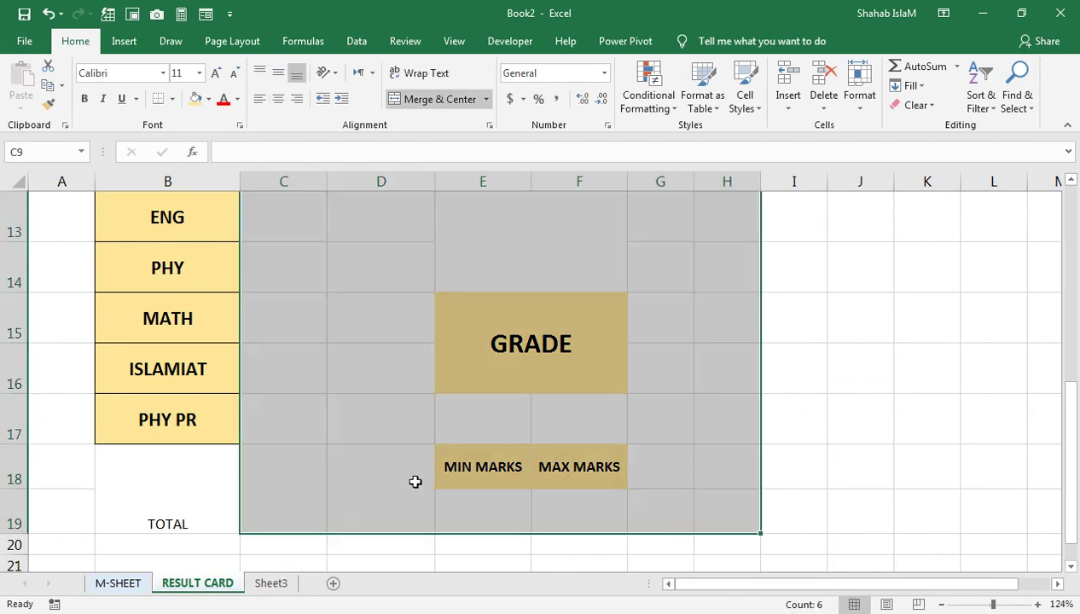
pyautogui.click(473, 465)
pyautogui.click(590, 458)
pyautogui.click(586, 490)
pyautogui.click(586, 492)
pyautogui.click(581, 485)
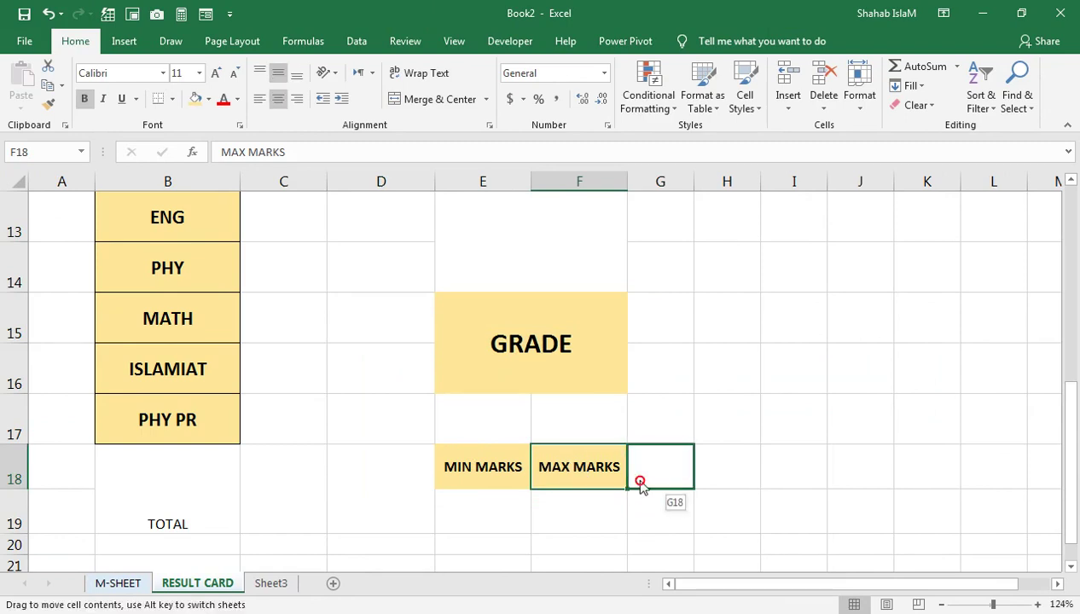
pyautogui.moveTo(586, 492); pyautogui.dragTo(641, 482)
pyautogui.moveTo(500, 461); pyautogui.dragTo(569, 458)
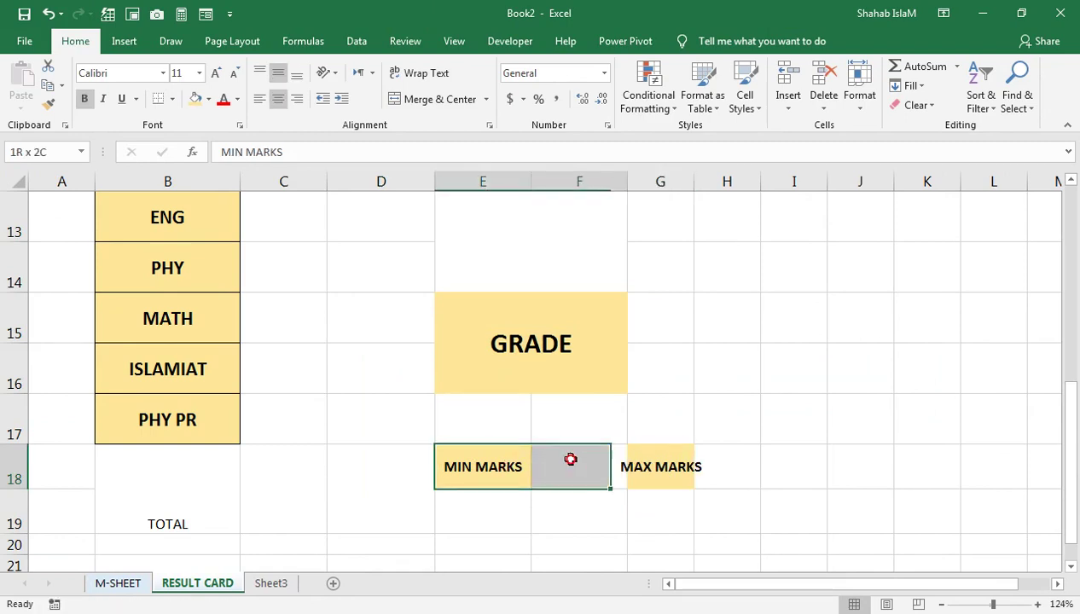
# Merge and centre MIN MARKS across E18:F18.
pyautogui.click(439, 99)
pyautogui.moveTo(673, 474); pyautogui.dragTo(725, 473)
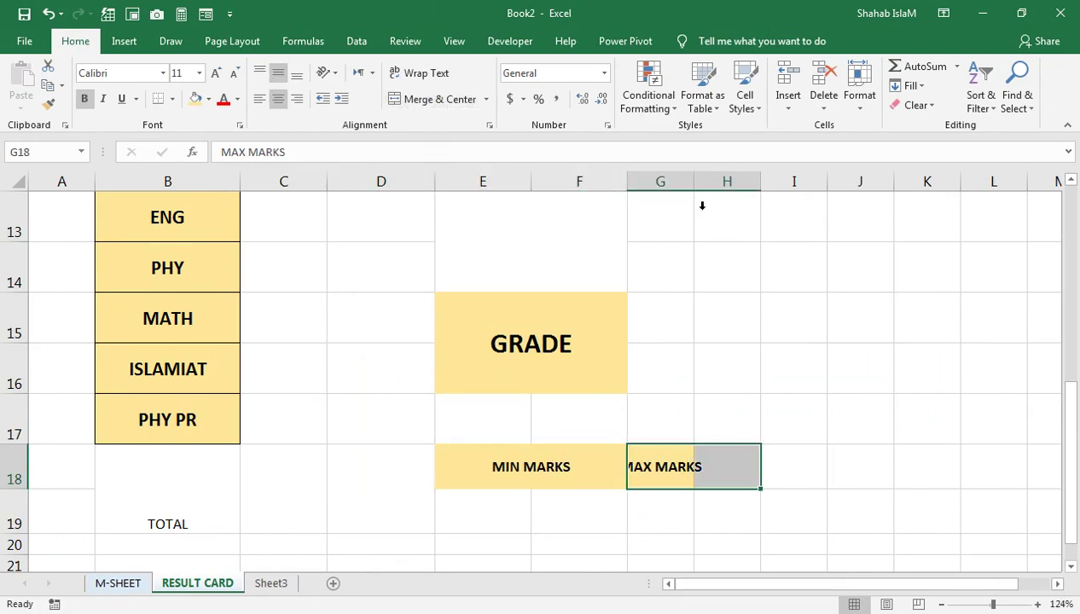
pyautogui.moveTo(699, 252)
pyautogui.mouseDown()
pyautogui.moveTo(610, 464)
pyautogui.moveTo(600, 368)
pyautogui.mouseUp()
# Frame the result card B2:H19 with a Thick Outside Border.
pyautogui.click(713, 242)
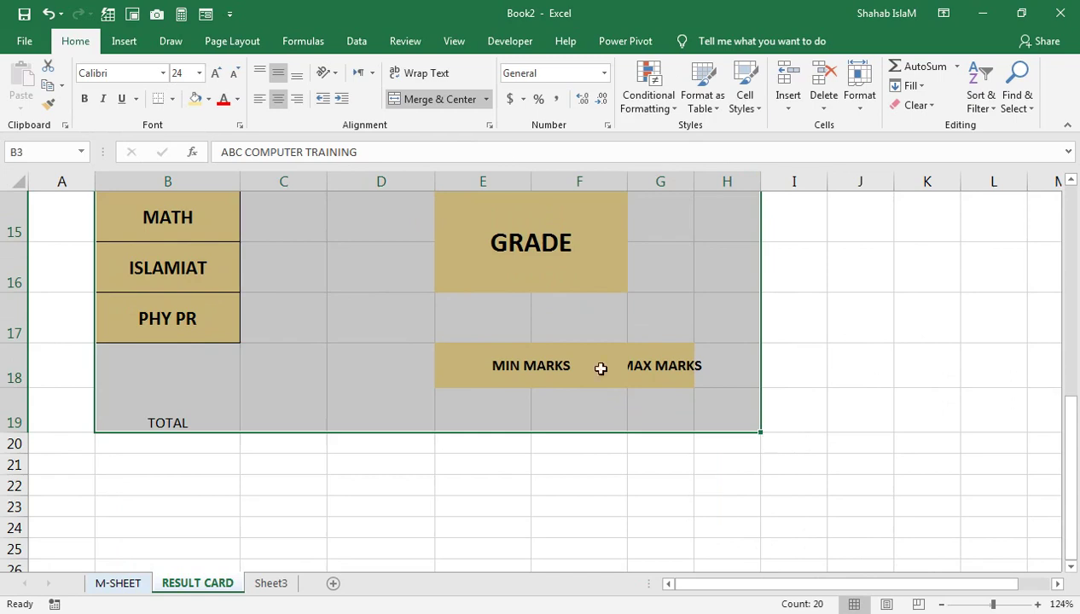
pyautogui.click(646, 367)
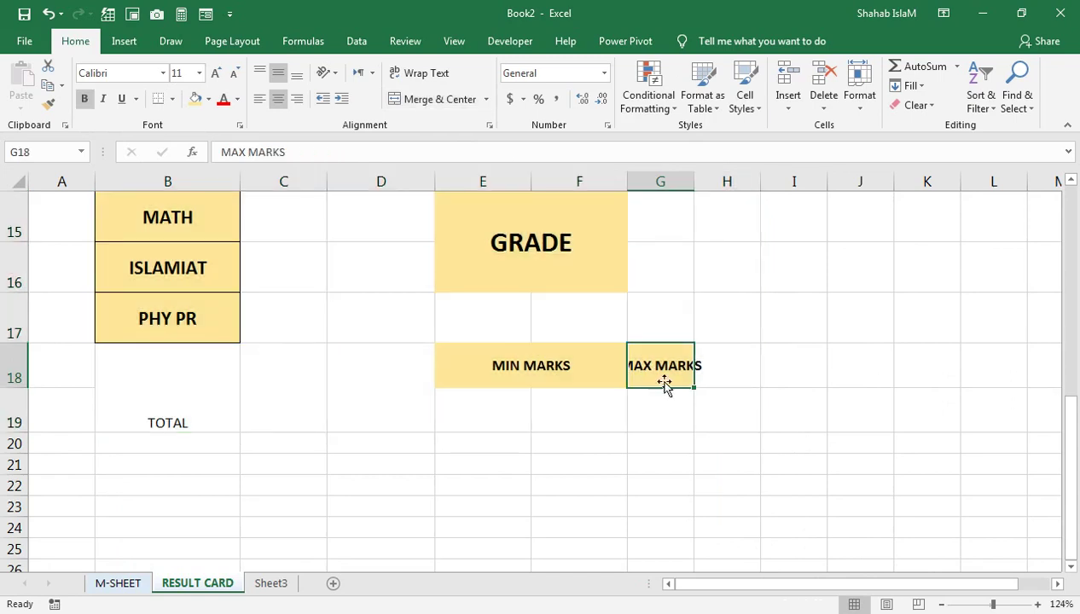
pyautogui.moveTo(697, 403); pyautogui.dragTo(183, 183)
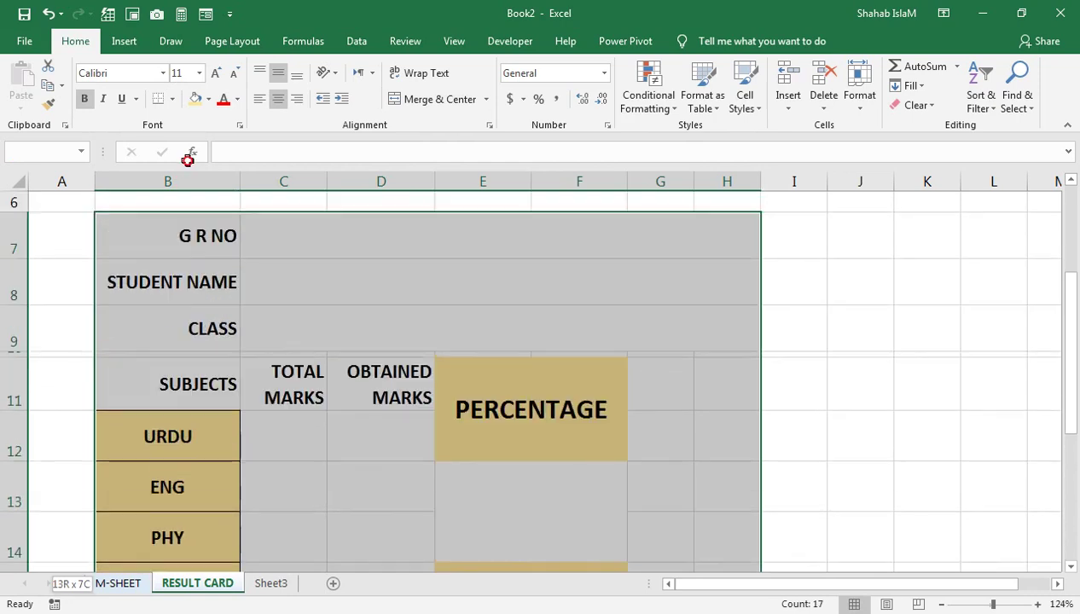
pyautogui.moveTo(183, 183)
pyautogui.mouseDown()
pyautogui.moveTo(204, 152)
pyautogui.moveTo(188, 239)
pyautogui.mouseUp()
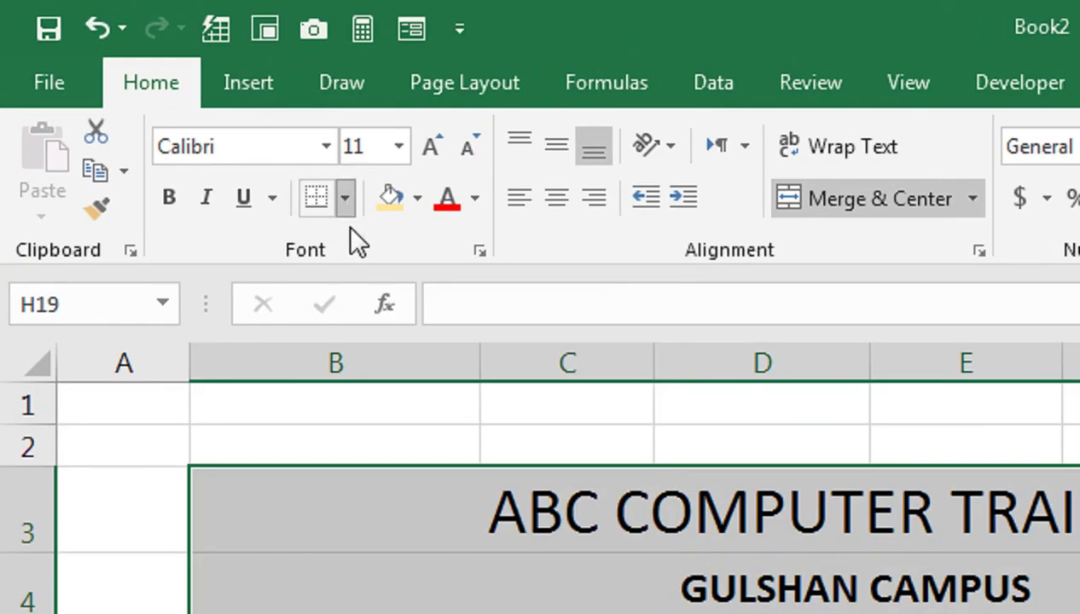
pyautogui.click(172, 99)
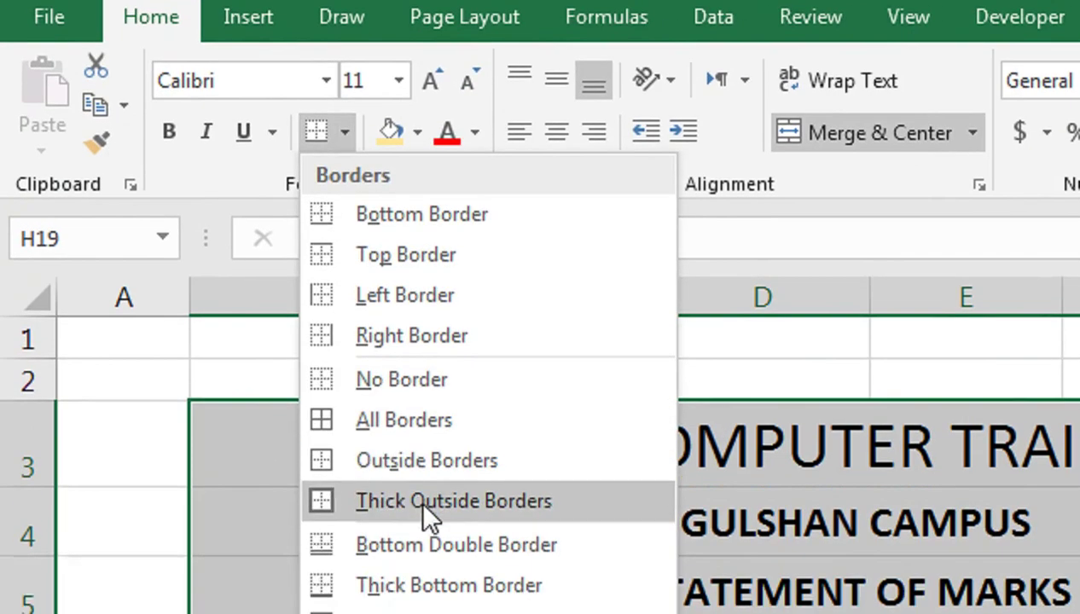
pyautogui.click(418, 436)
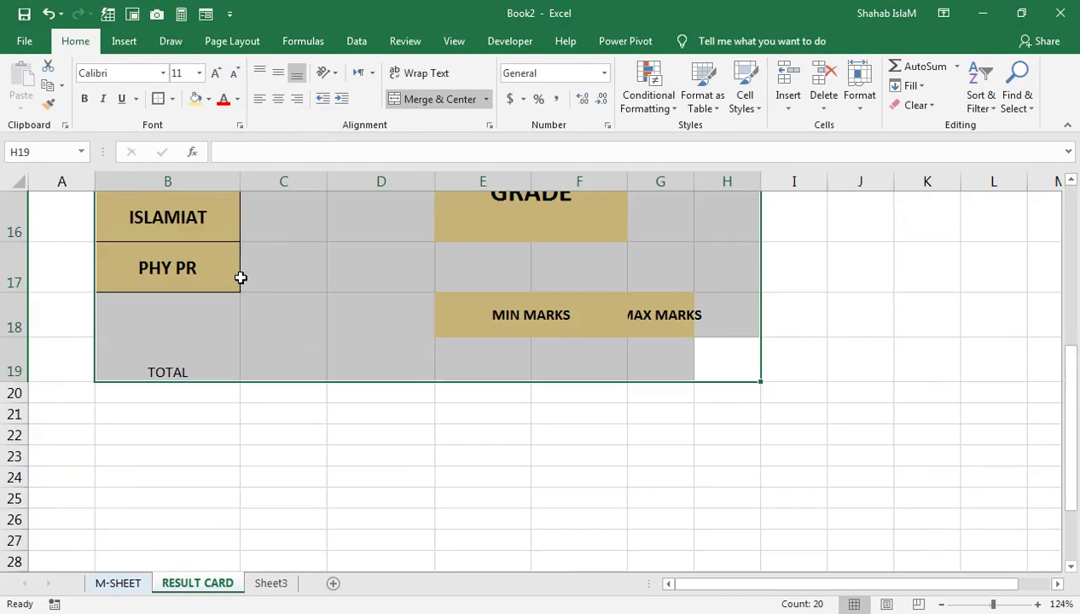
pyautogui.click(418, 324)
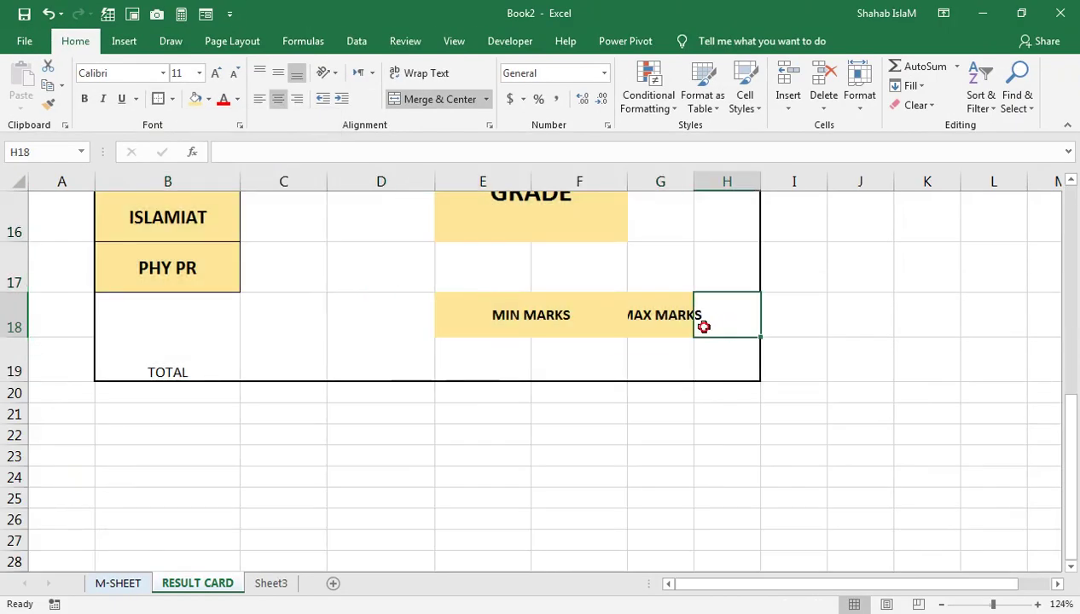
# Merge and centre MAX MARKS across G18:H18, and widen columns G and H.
pyautogui.moveTo(728, 331); pyautogui.dragTo(689, 322)
pyautogui.click(439, 99)
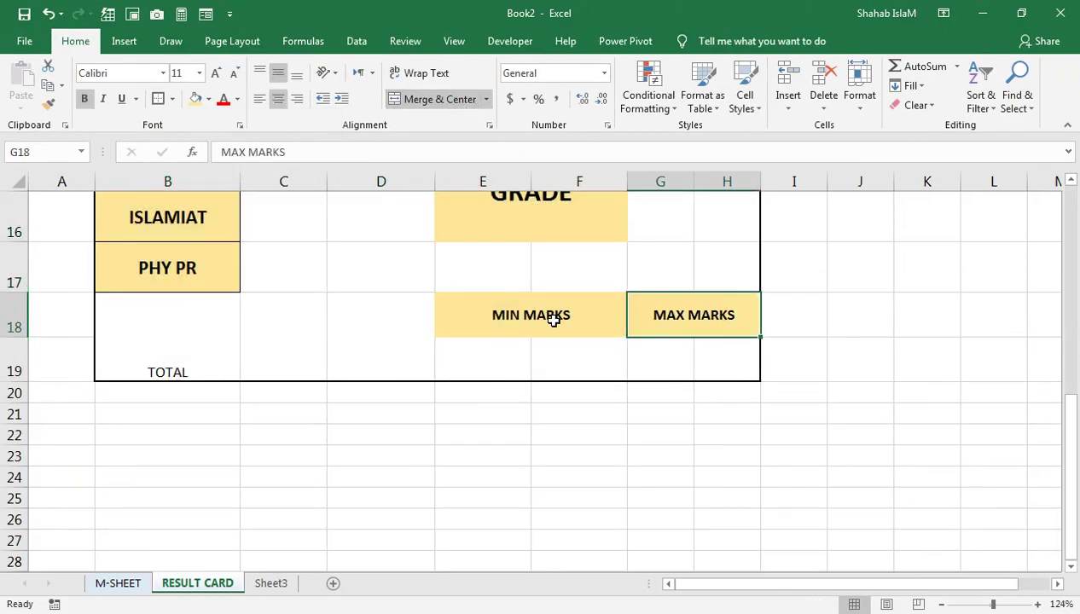
pyautogui.click(554, 319)
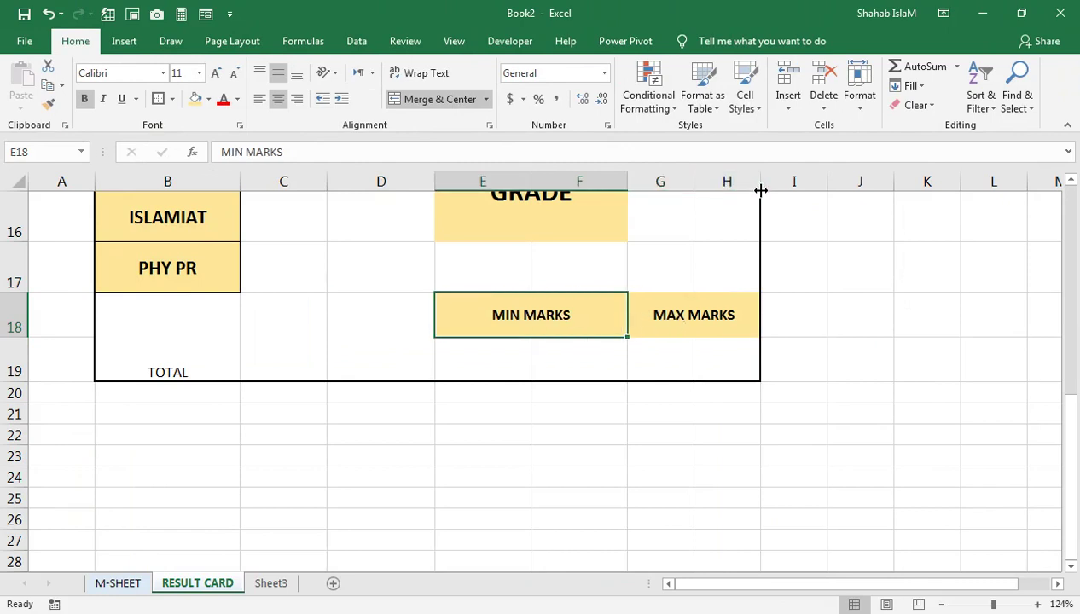
pyautogui.moveTo(760, 190); pyautogui.dragTo(772, 189)
pyautogui.moveTo(694, 183); pyautogui.dragTo(707, 183)
# Enlarge the MIN MARKS and MAX MARKS labels to 18 pt.
pyautogui.click(671, 305)
pyautogui.moveTo(632, 321); pyautogui.dragTo(562, 317)
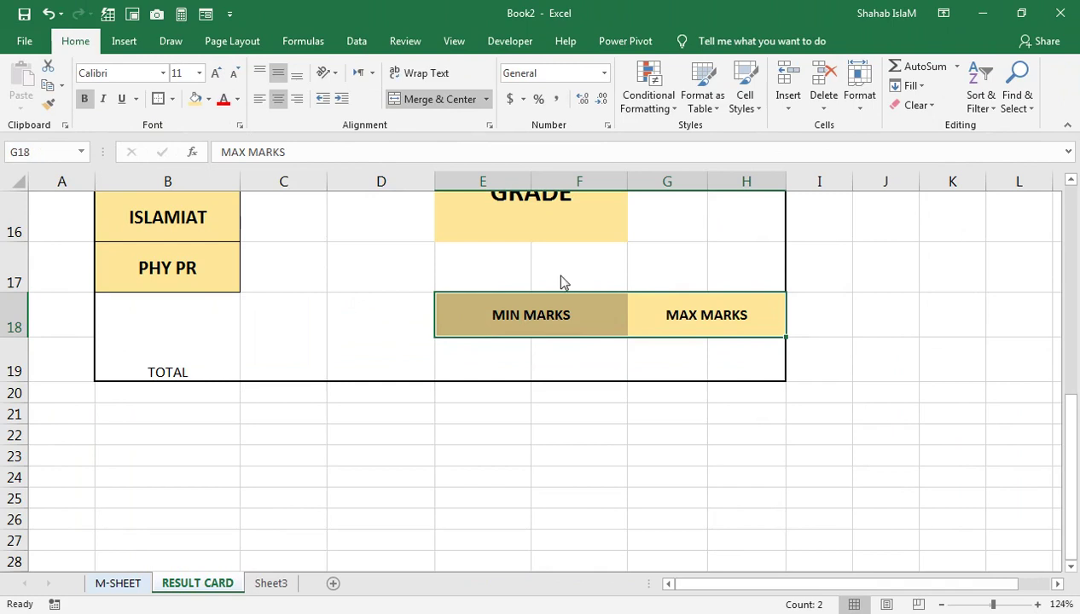
pyautogui.click(215, 72)
pyautogui.click(216, 73)
pyautogui.click(216, 73)
pyautogui.click(216, 73)
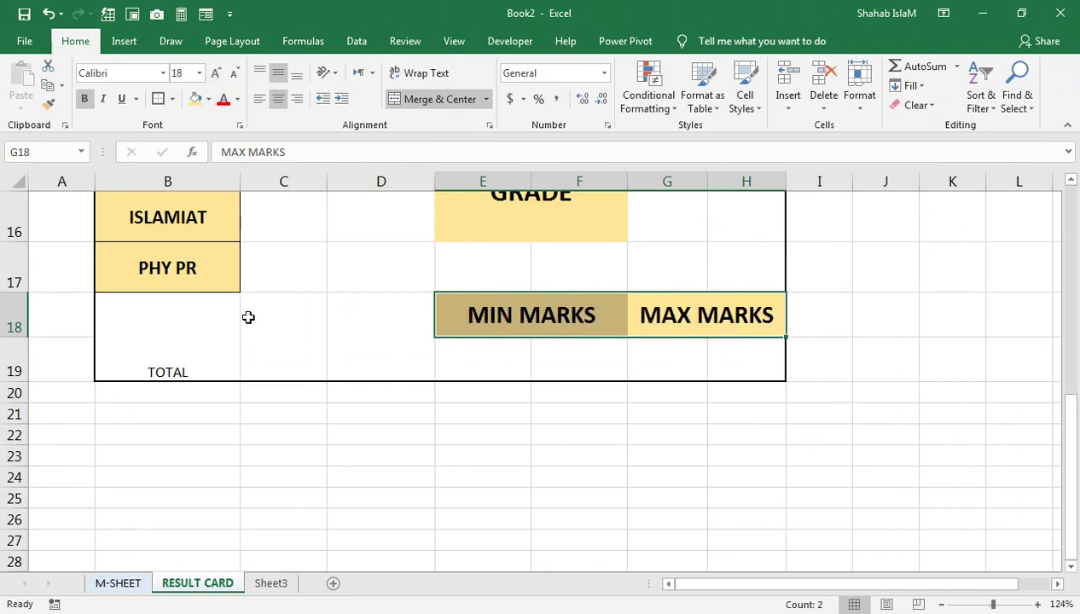
# Copy the PHY PR subject-label style onto the TOTAL cells and merge them.
pyautogui.click(196, 274)
pyautogui.click(54, 103)
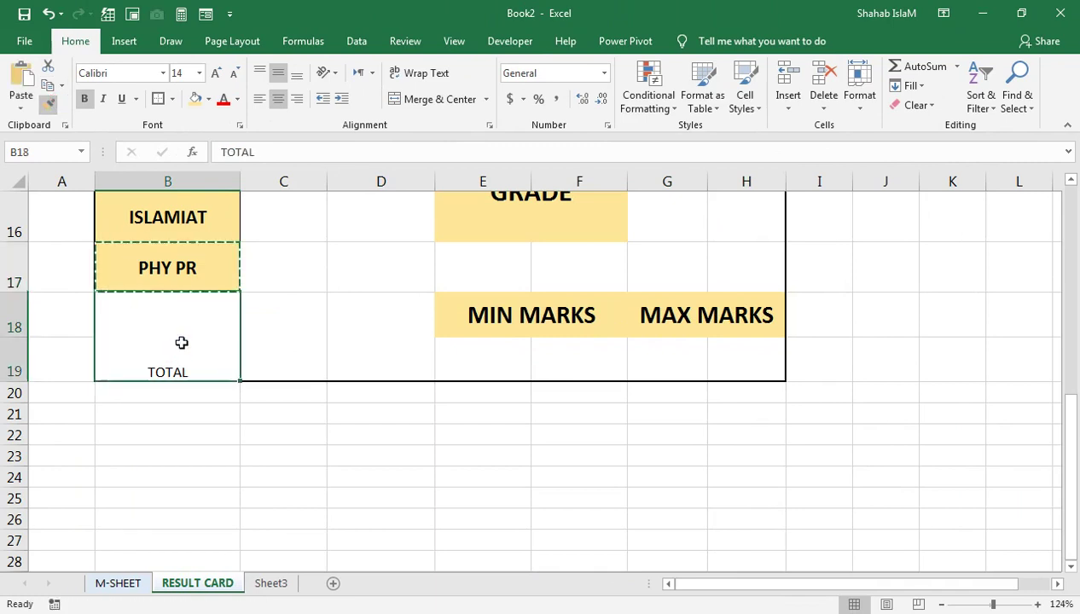
pyautogui.click(181, 342)
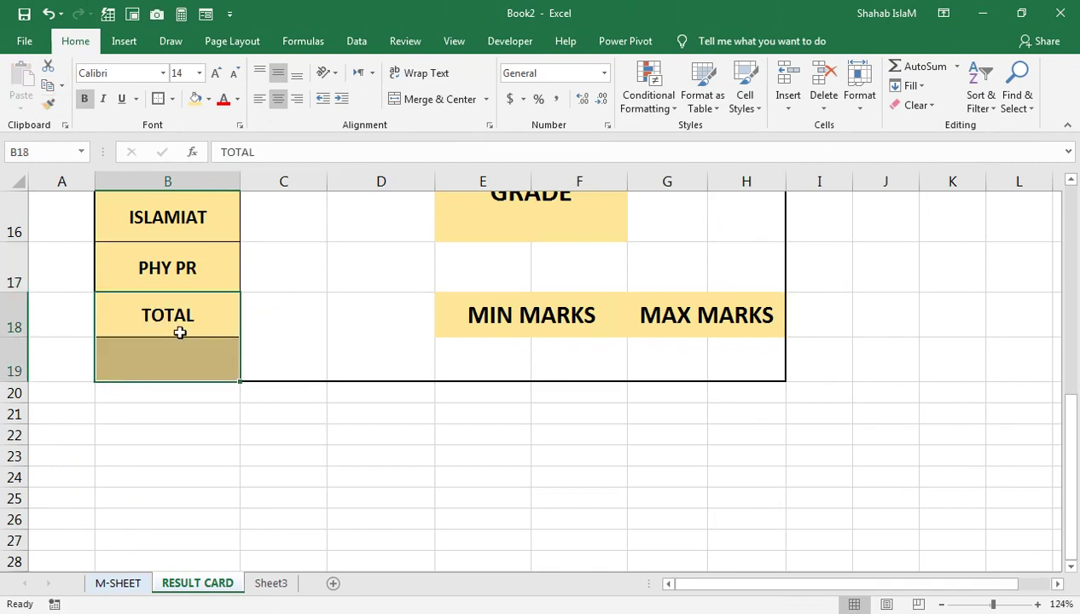
pyautogui.click(439, 99)
pyautogui.moveTo(445, 308)
pyautogui.mouseDown()
pyautogui.moveTo(449, 150)
pyautogui.moveTo(607, 327)
pyautogui.mouseUp()
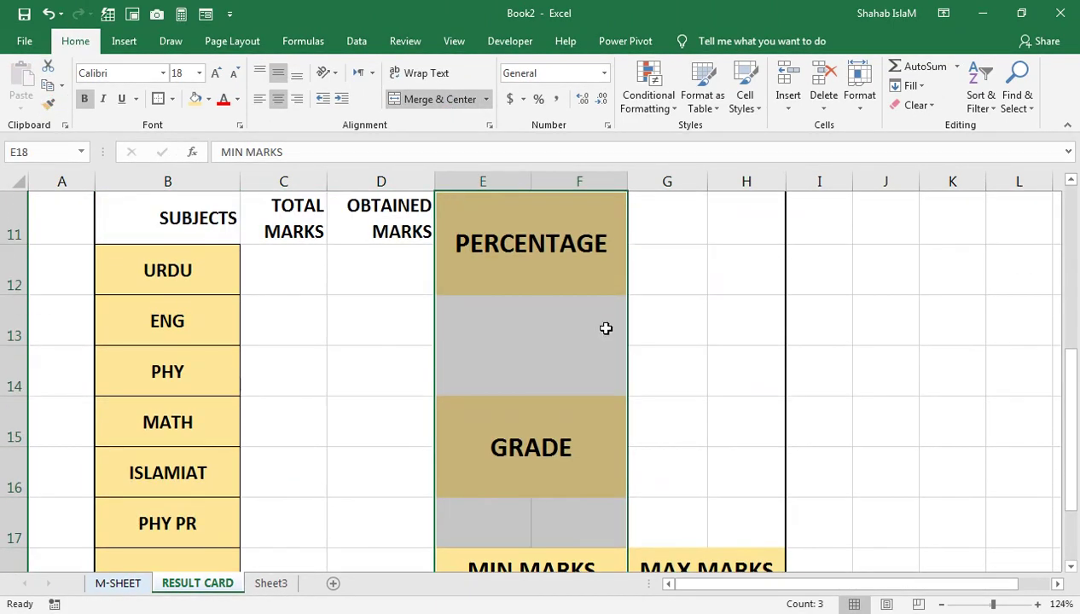
# Merge G11:G17 into one tall cell with RESULT as vertical text.
pyautogui.click(689, 300)
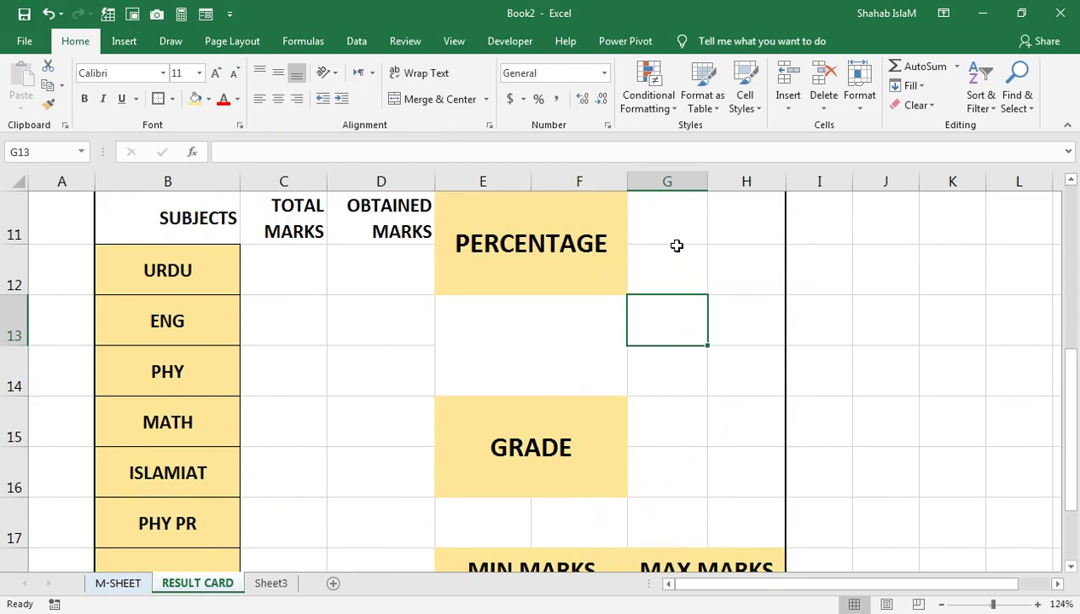
pyautogui.moveTo(657, 226)
pyautogui.mouseDown()
pyautogui.moveTo(682, 180)
pyautogui.moveTo(651, 573)
pyautogui.moveTo(654, 528)
pyautogui.mouseUp()
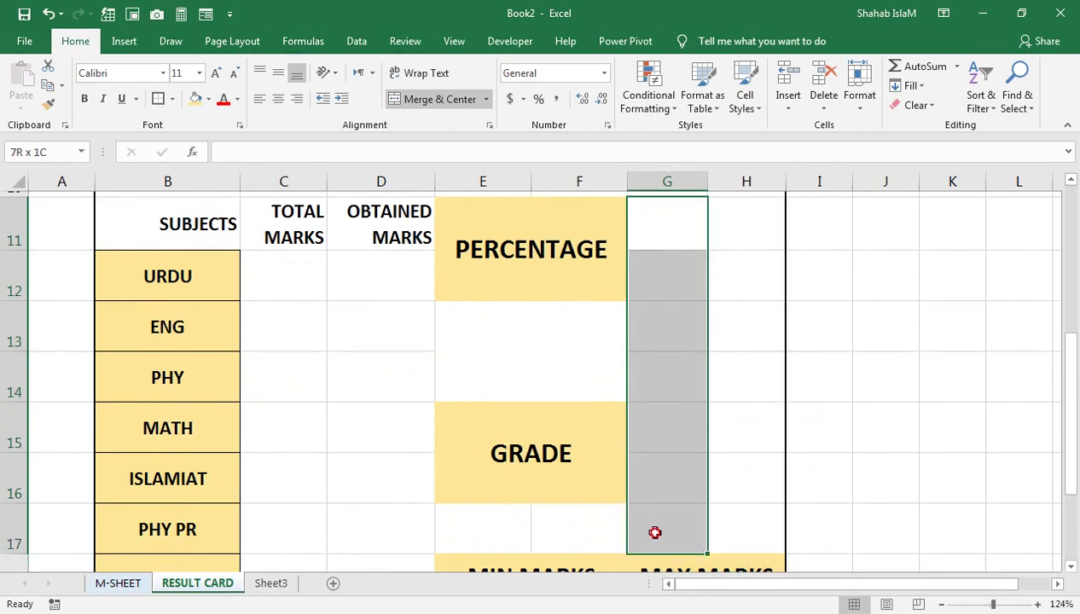
pyautogui.click(442, 104)
pyautogui.write('RESULT')
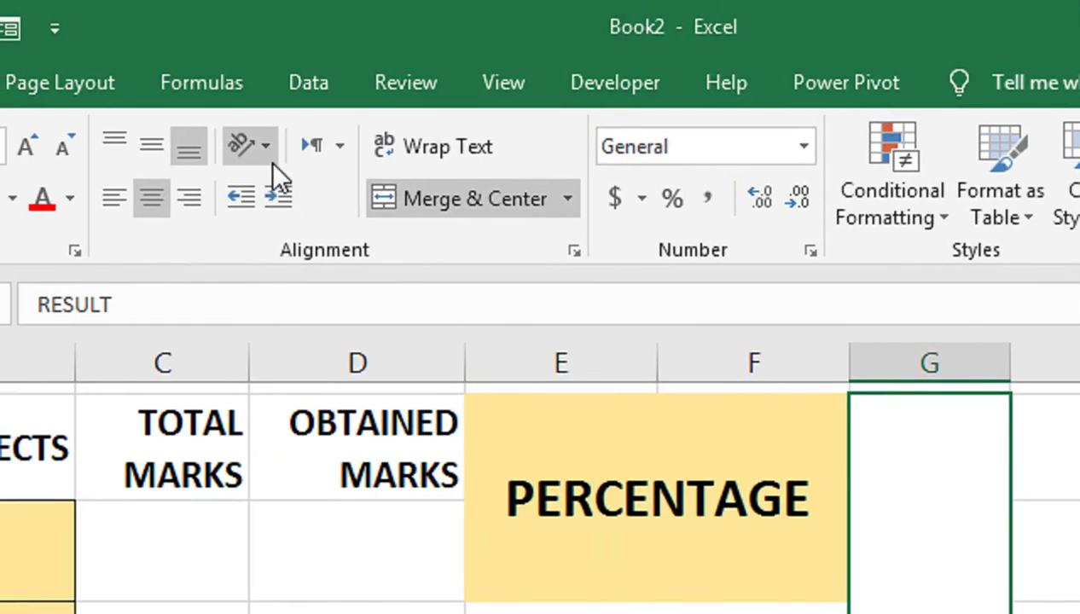
pyautogui.click(269, 159)
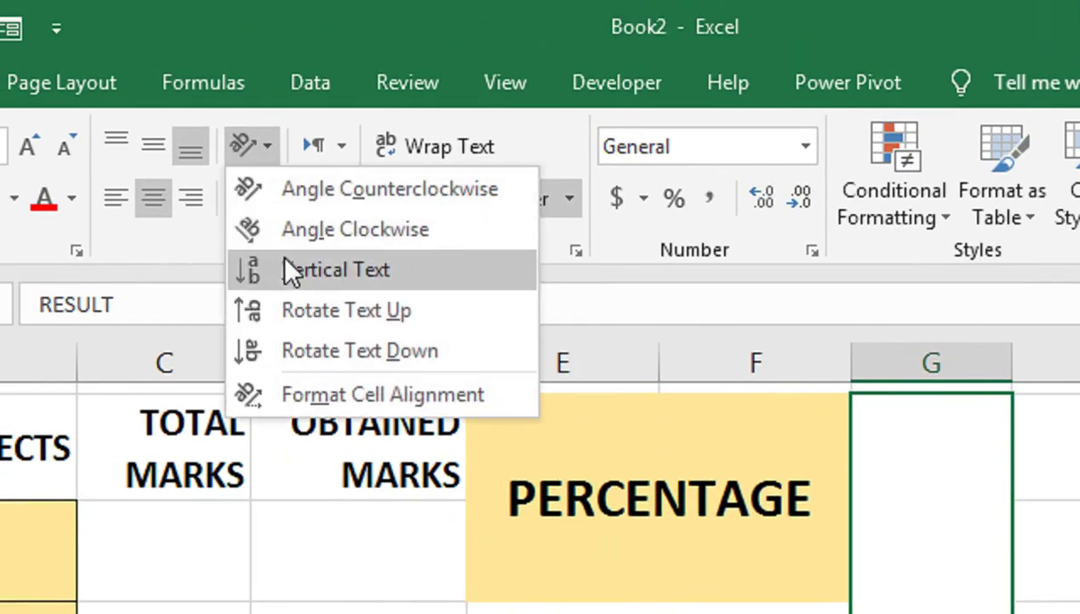
pyautogui.click(299, 272)
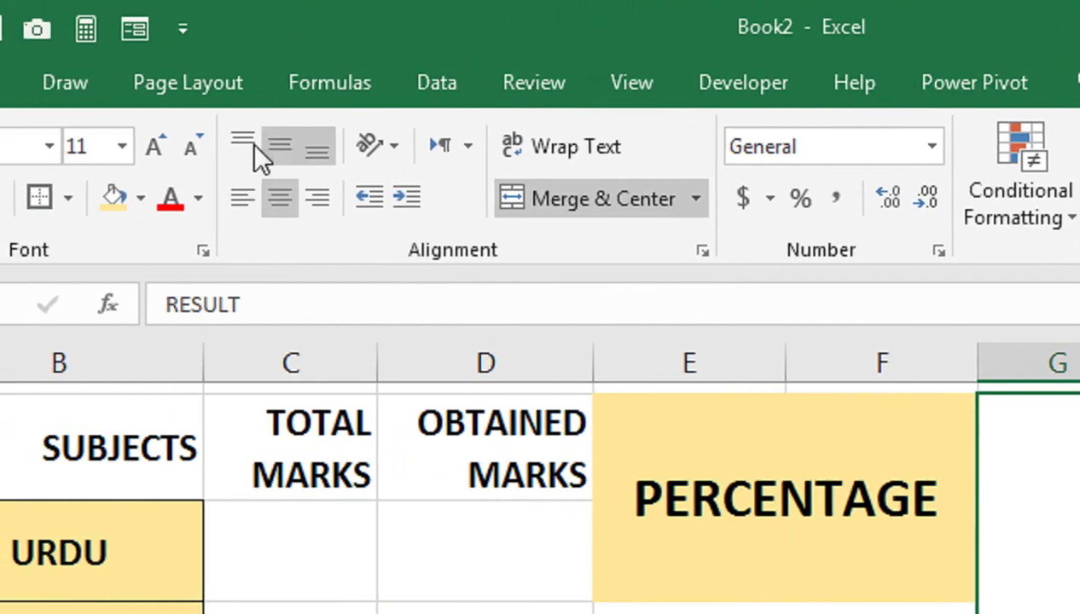
# Enlarge RESULT to 24, middle-align it, and widen column C.
pyautogui.click(269, 149)
pyautogui.click(269, 149)
pyautogui.click(268, 149)
pyautogui.click(269, 149)
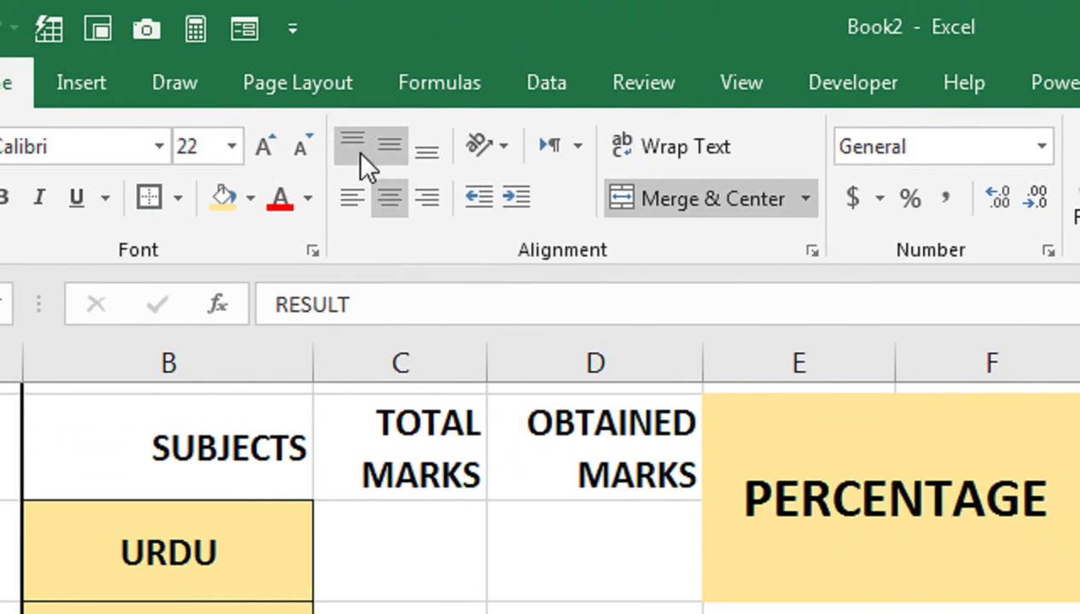
pyautogui.click(379, 148)
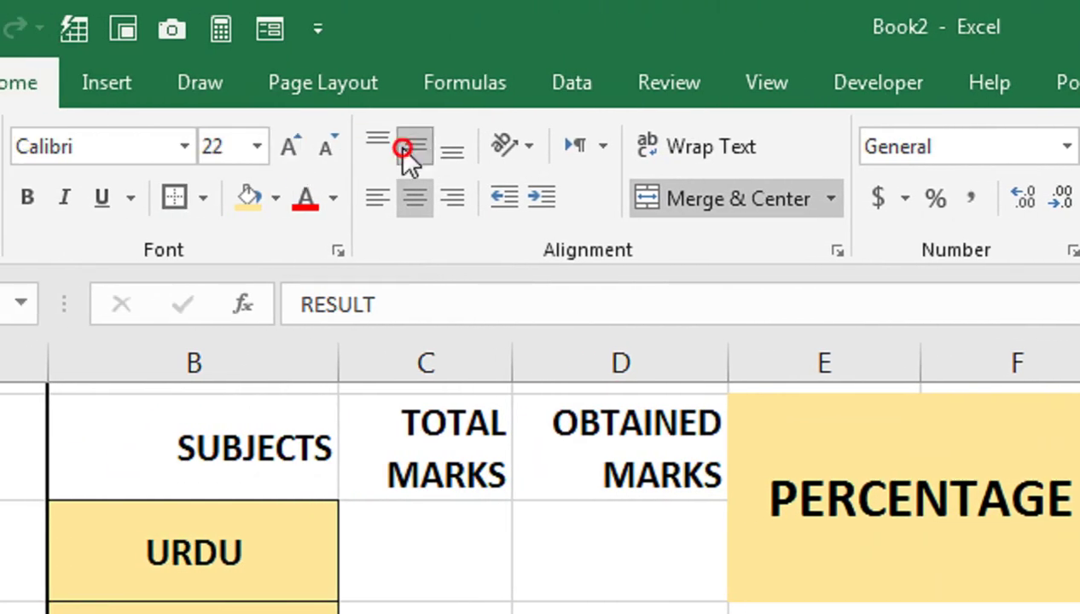
pyautogui.click(286, 149)
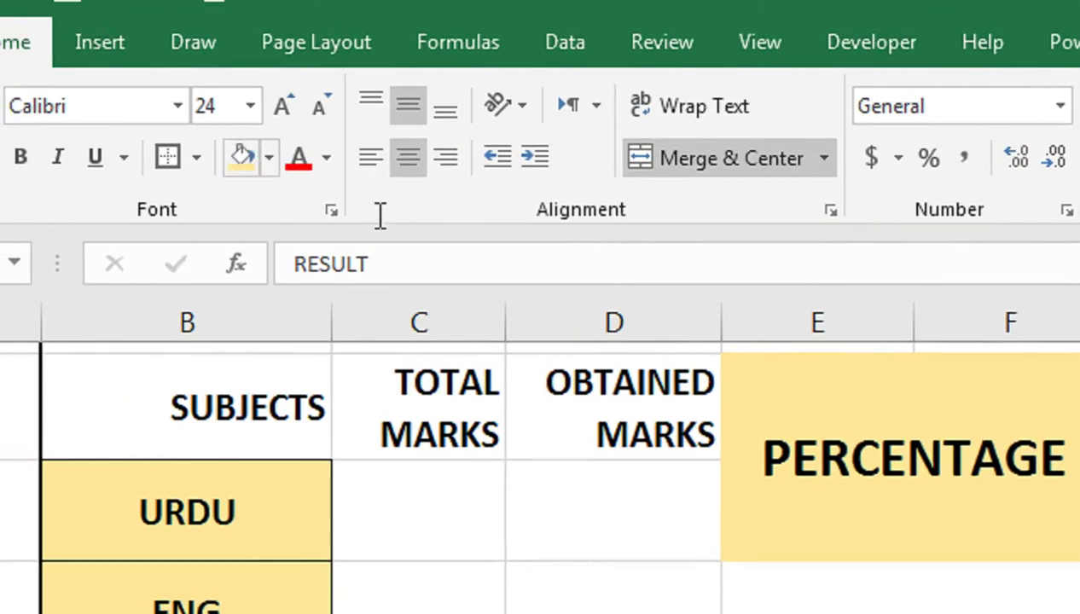
pyautogui.click(824, 458)
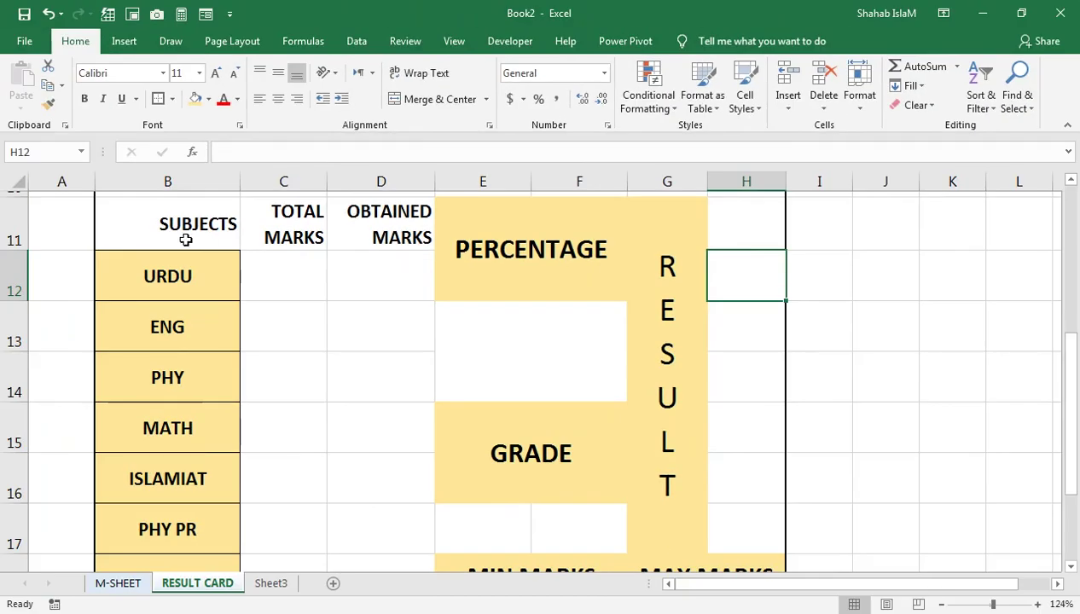
pyautogui.moveTo(326, 189); pyautogui.dragTo(345, 190)
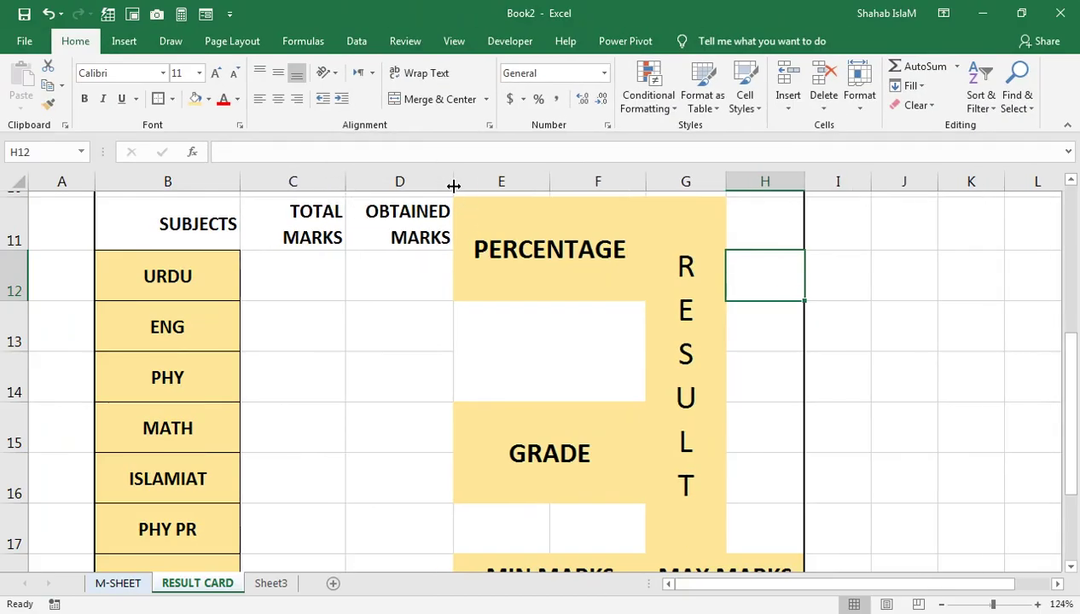
# Widen column D and centre the TOTAL MARKS and OBTAINED MARKS headings.
pyautogui.moveTo(453, 186); pyautogui.dragTo(464, 186)
pyautogui.moveTo(337, 212); pyautogui.dragTo(409, 222)
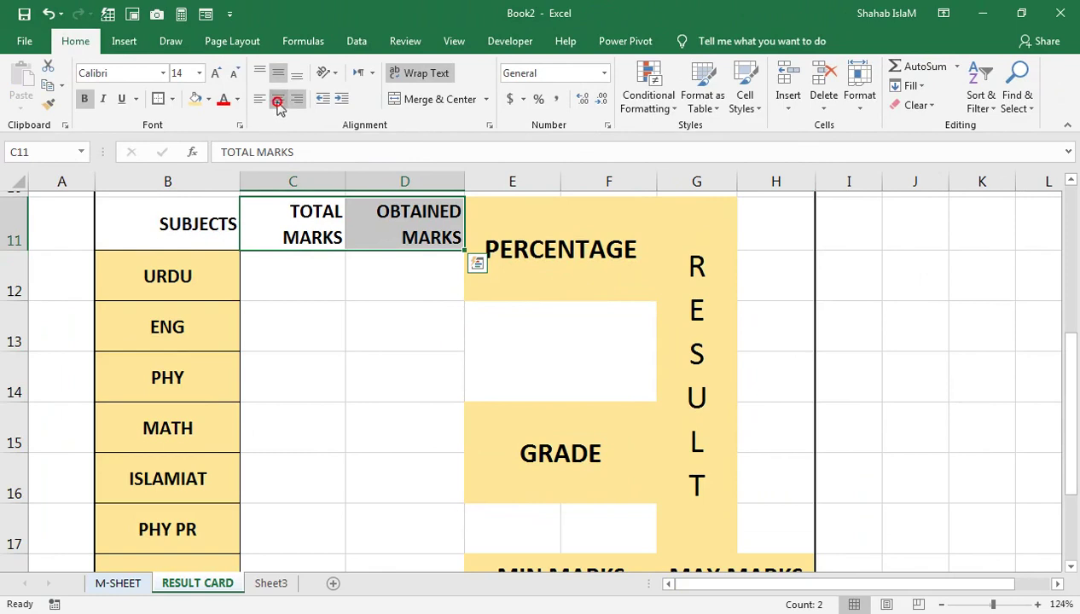
pyautogui.click(277, 100)
# Enter 100 as URDU's total marks, formatted like the TOTAL MARKS heading.
pyautogui.click(310, 269)
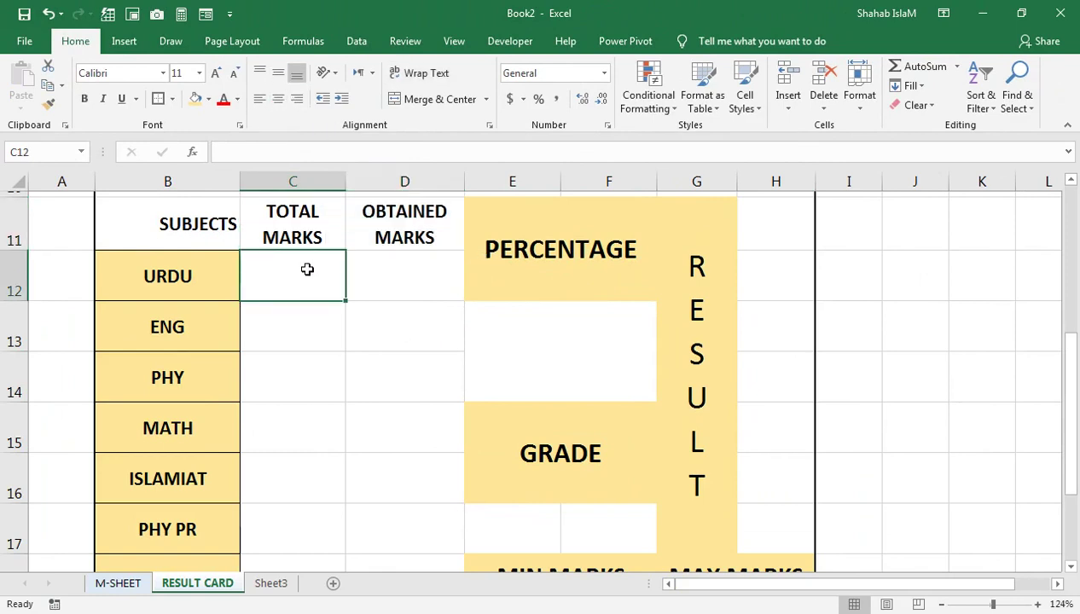
pyautogui.write('100')
pyautogui.press('Return')
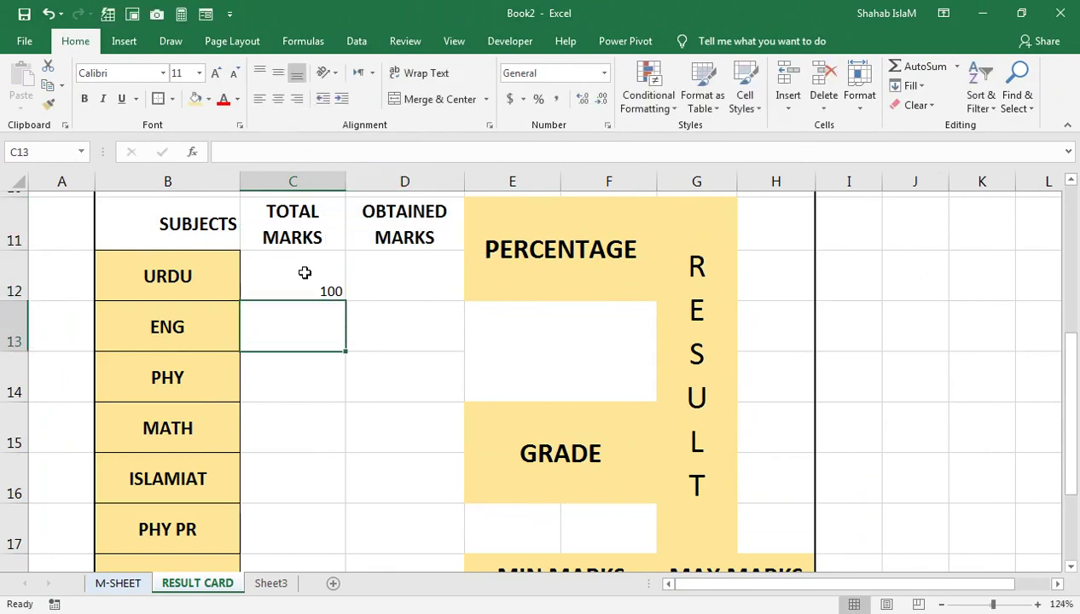
pyautogui.click(209, 292)
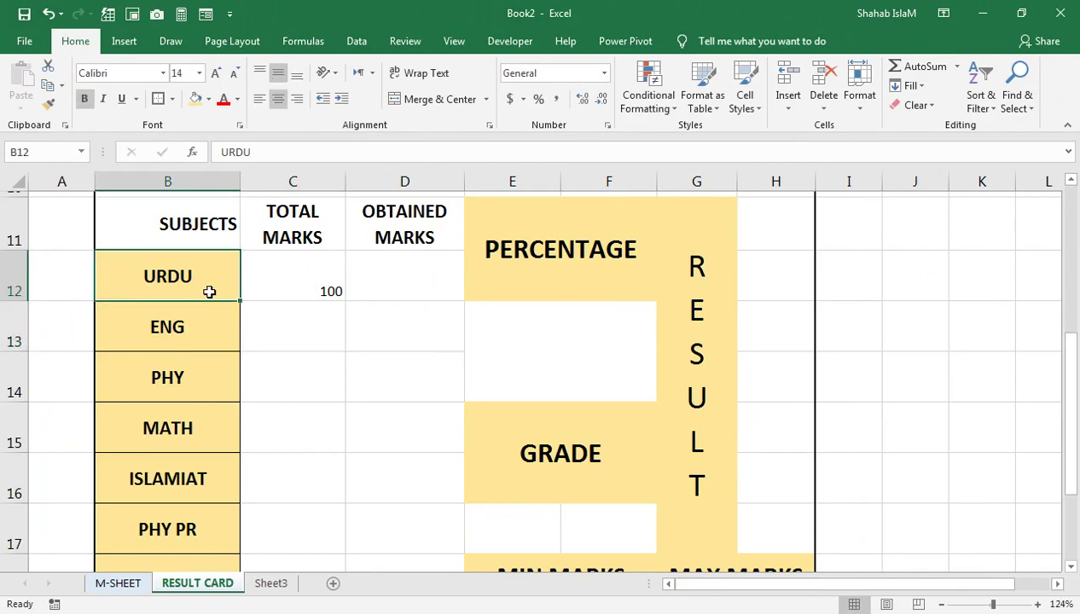
pyautogui.click(305, 242)
pyautogui.click(47, 104)
pyautogui.click(305, 275)
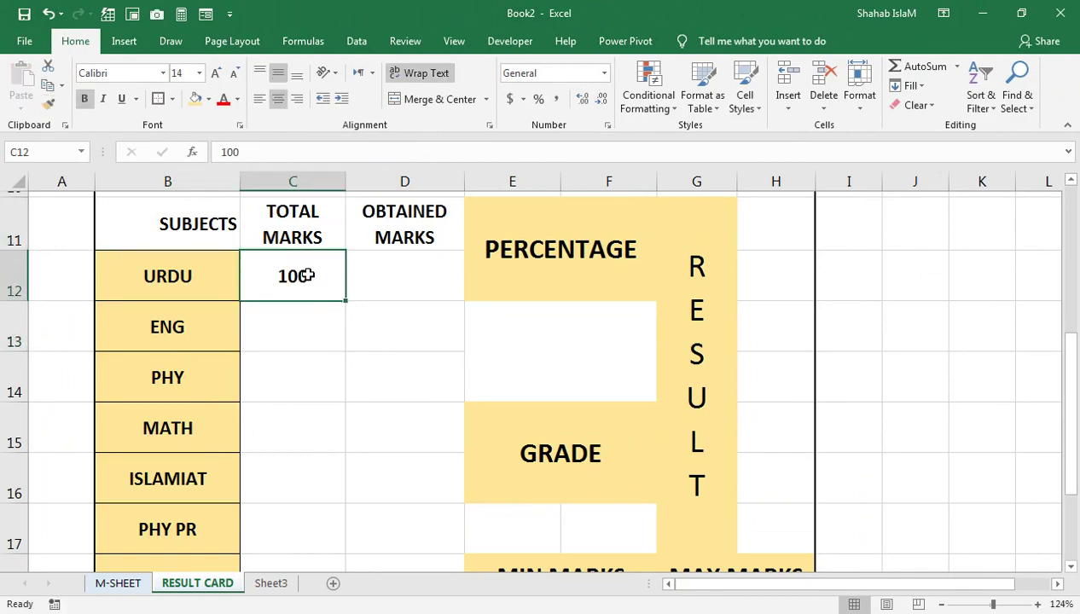
# Fill 100 down through C16 with Ctrl+D and enter 25 for PHY PR.
pyautogui.hotkey('shift', 'Down')
pyautogui.hotkey('shift', 'Down')
pyautogui.hotkey('shift', 'Down')
pyautogui.hotkey('shift', 'Down')
pyautogui.hotkey('ctrl', 'd')
pyautogui.press('Down')
pyautogui.press('Down')
pyautogui.press('Down')
pyautogui.press('Down')
pyautogui.press('Down')
pyautogui.press('Down')
pyautogui.press('Down')
pyautogui.press('Down')
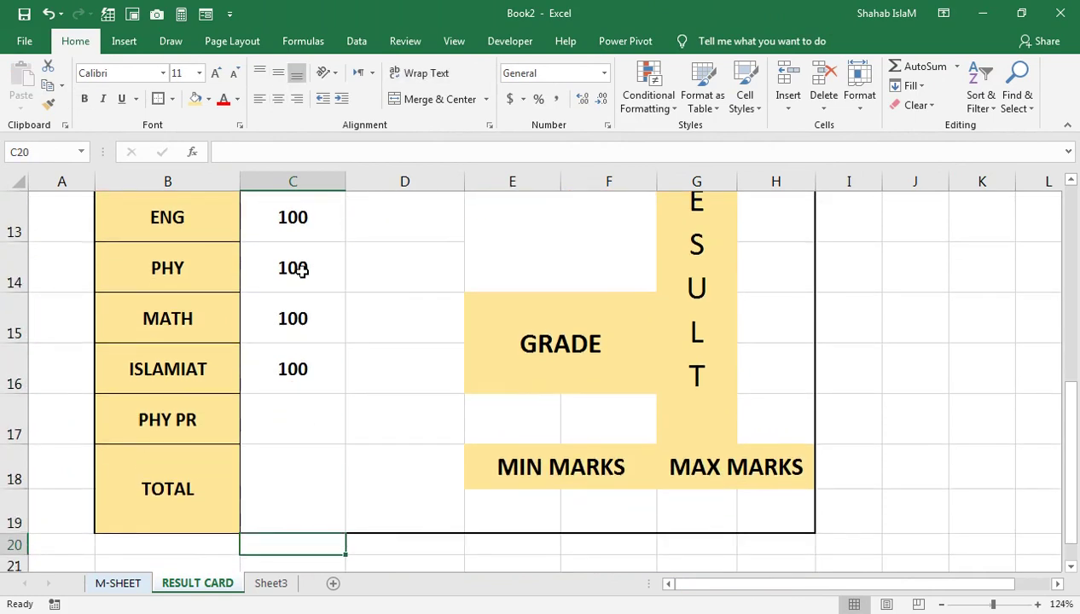
pyautogui.press('Up')
pyautogui.press('Up')
pyautogui.press('Up')
pyautogui.press('Down')
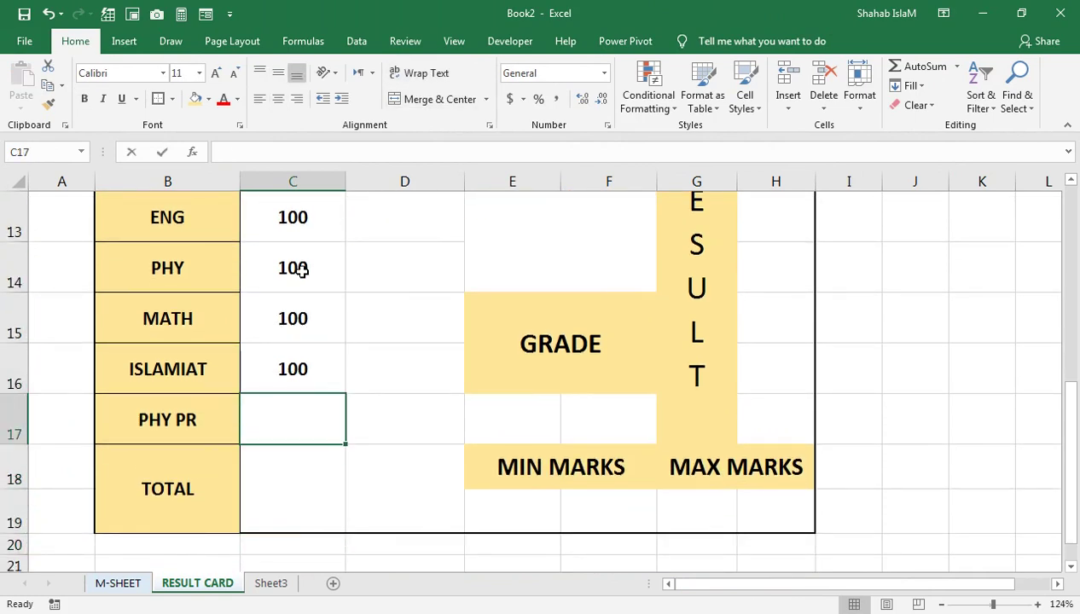
pyautogui.write('25')
pyautogui.press('Return')
pyautogui.click(307, 265)
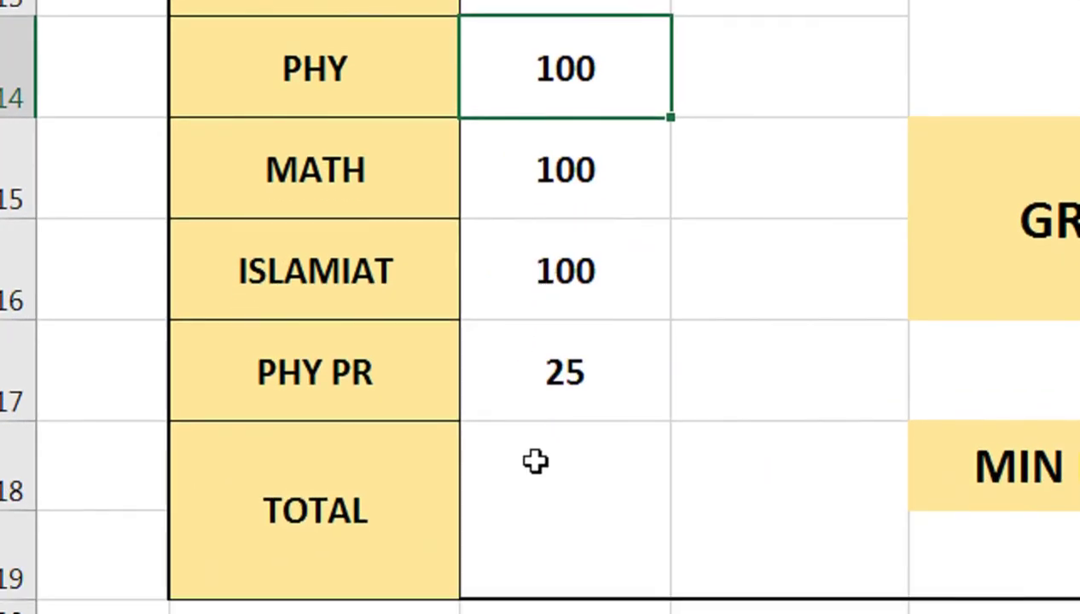
# Enter =SUM(C12:C17) in the merged TOTAL cell so it shows 525.
pyautogui.press('Down')
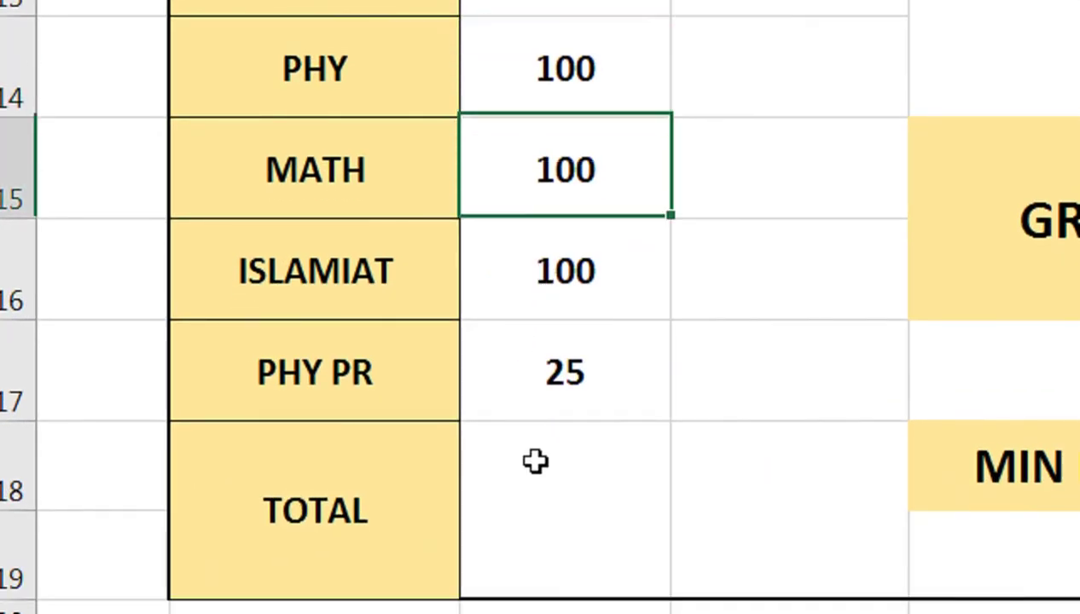
pyautogui.press('Down')
pyautogui.press('Down')
pyautogui.press('Down')
pyautogui.write('=S')
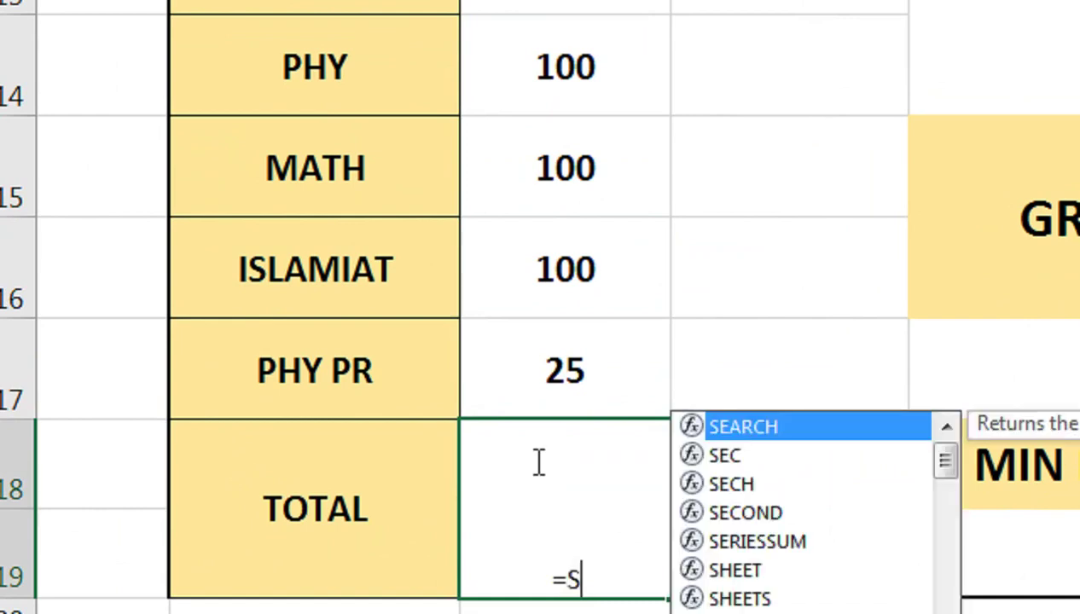
pyautogui.write('UM(')
pyautogui.press('Up')
pyautogui.press('Up')
pyautogui.press('Down')
pyautogui.hotkey('shift', 'Up')
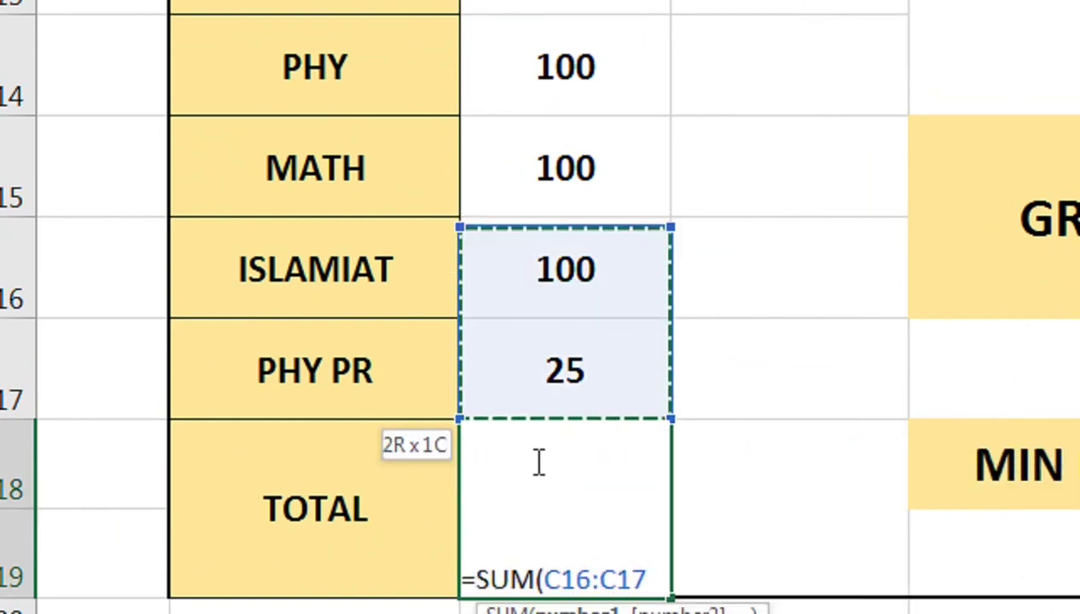
pyautogui.hotkey('shift', 'Up')
pyautogui.hotkey('shift', 'Up')
pyautogui.hotkey('shift', 'Up')
pyautogui.hotkey('shift', 'Up')
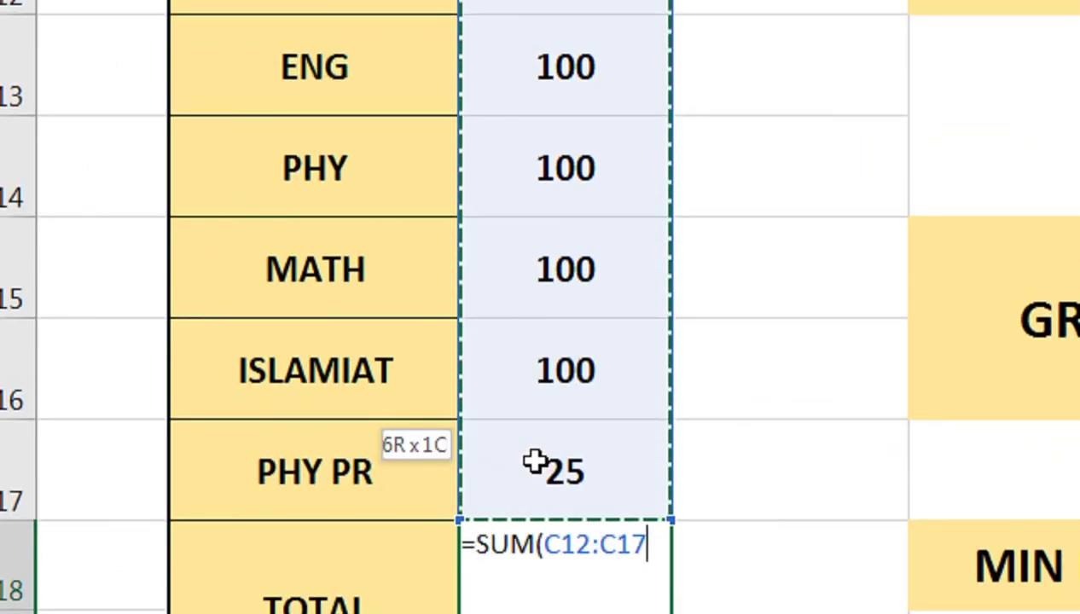
pyautogui.write(')')
pyautogui.press('Return')
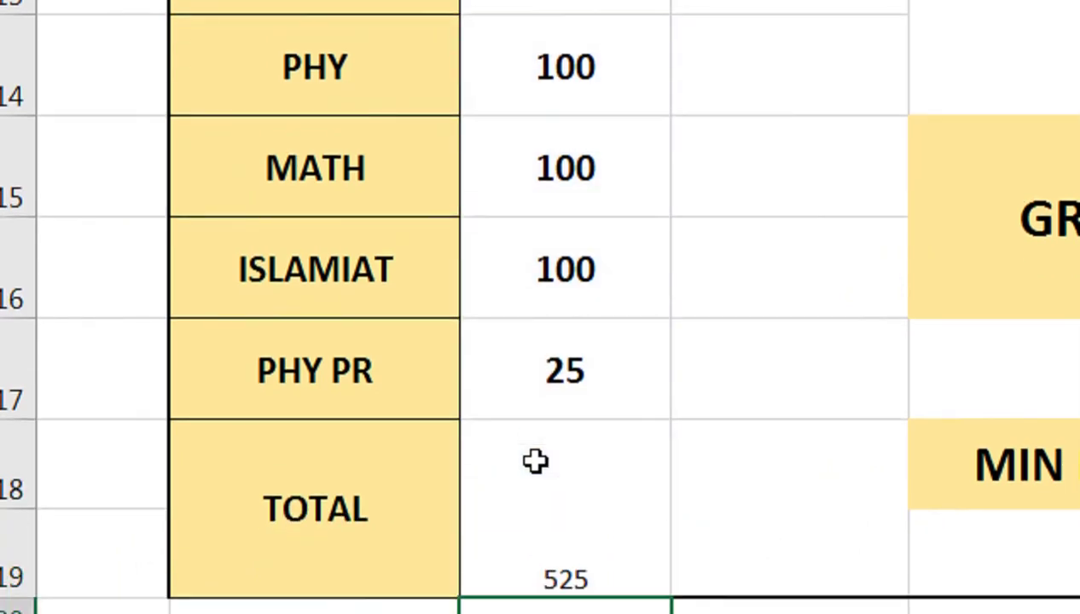
pyautogui.click(586, 338)
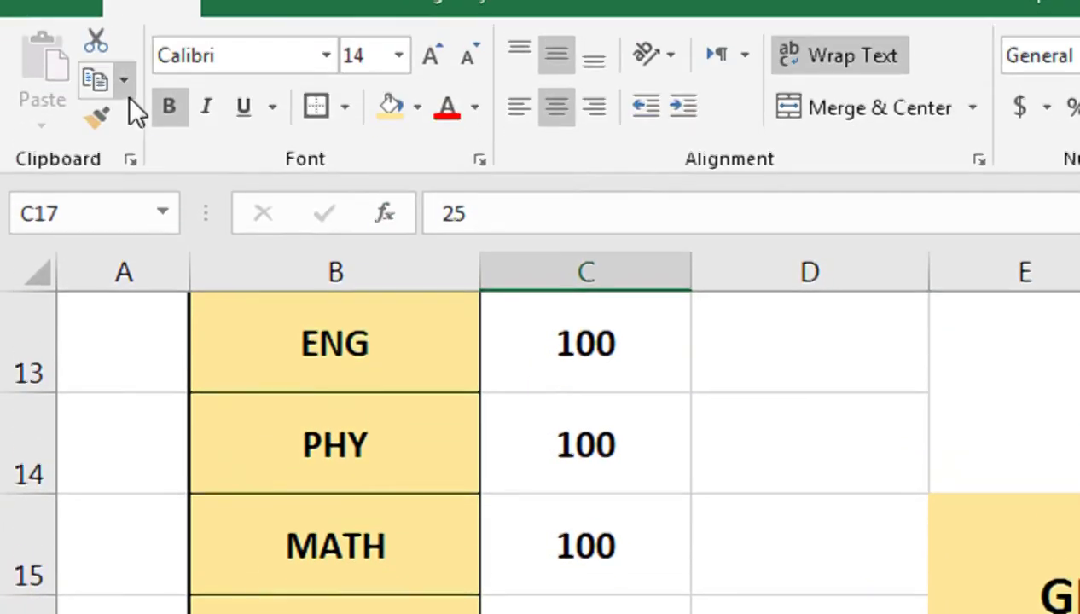
# Give the 525 total C17's formatting, merge it over two rows, and enlarge it in Arial Black.
pyautogui.click(106, 150)
pyautogui.click(601, 320)
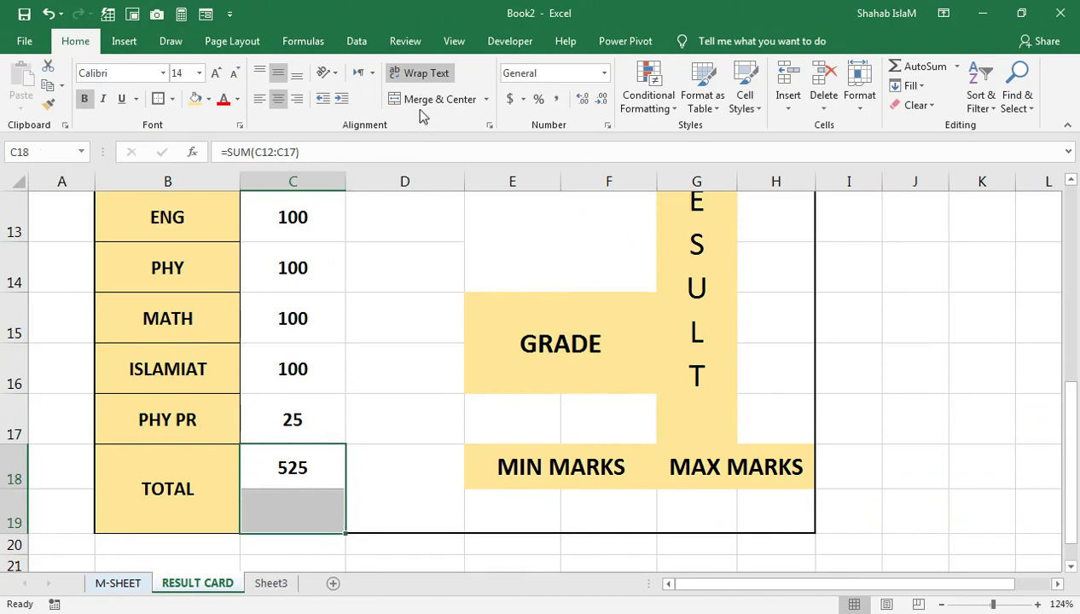
pyautogui.click(422, 99)
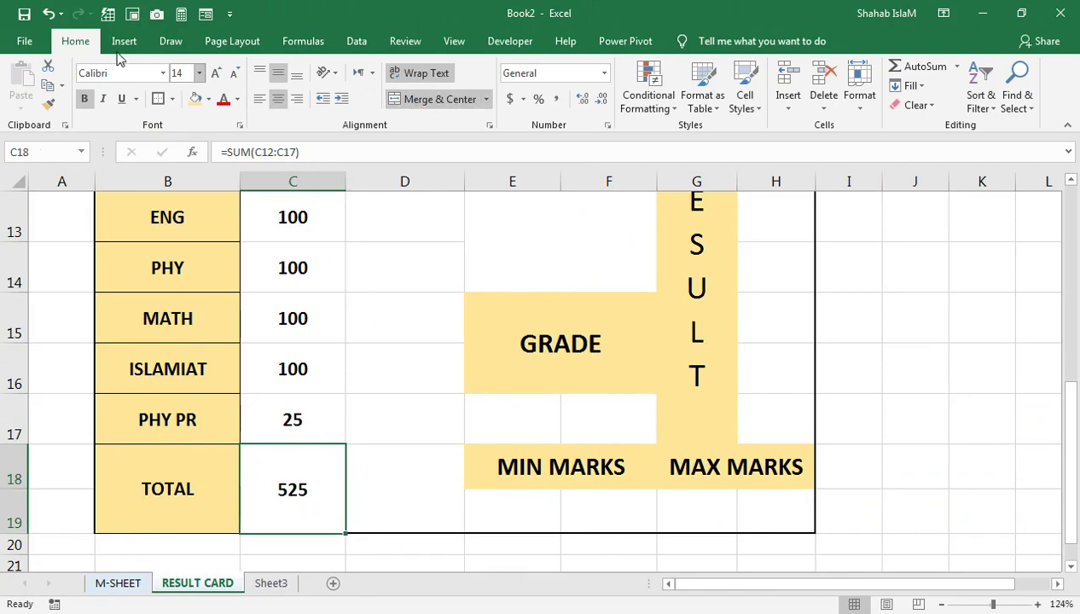
pyautogui.click(163, 73)
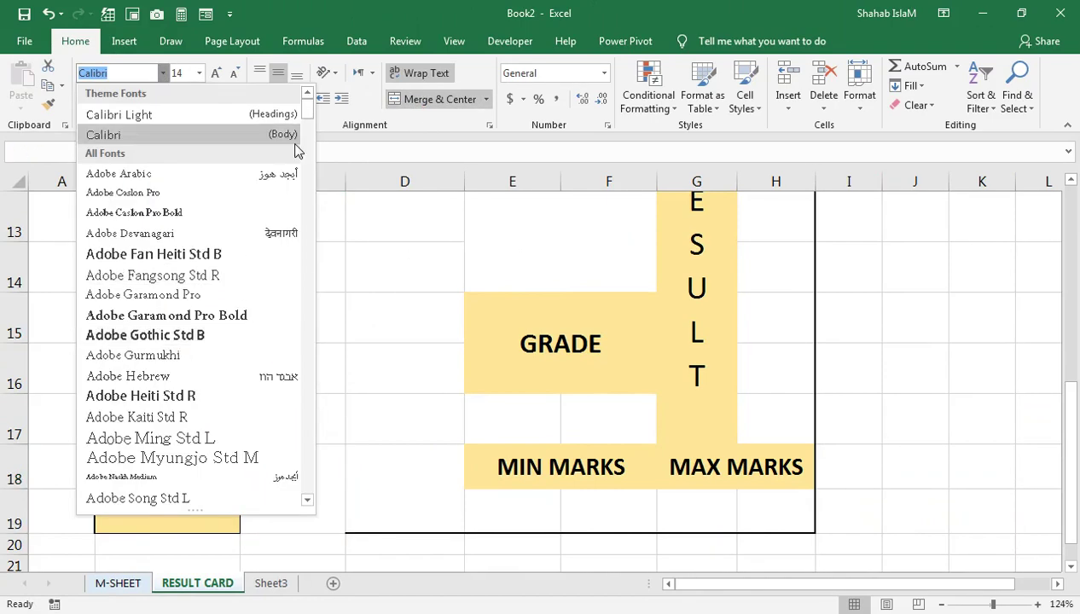
pyautogui.moveTo(309, 115); pyautogui.dragTo(311, 135)
pyautogui.click(171, 283)
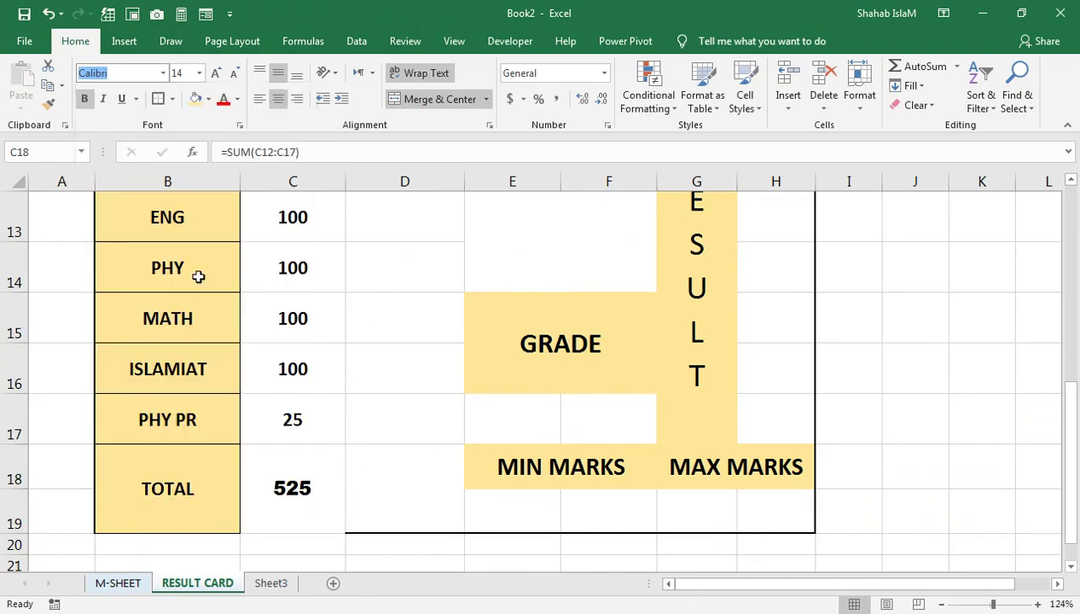
pyautogui.click(216, 73)
pyautogui.click(215, 74)
pyautogui.click(216, 74)
pyautogui.click(215, 74)
pyautogui.click(441, 473)
pyautogui.moveTo(395, 280)
pyautogui.mouseDown()
pyautogui.moveTo(395, 190)
pyautogui.moveTo(363, 510)
pyautogui.mouseUp()
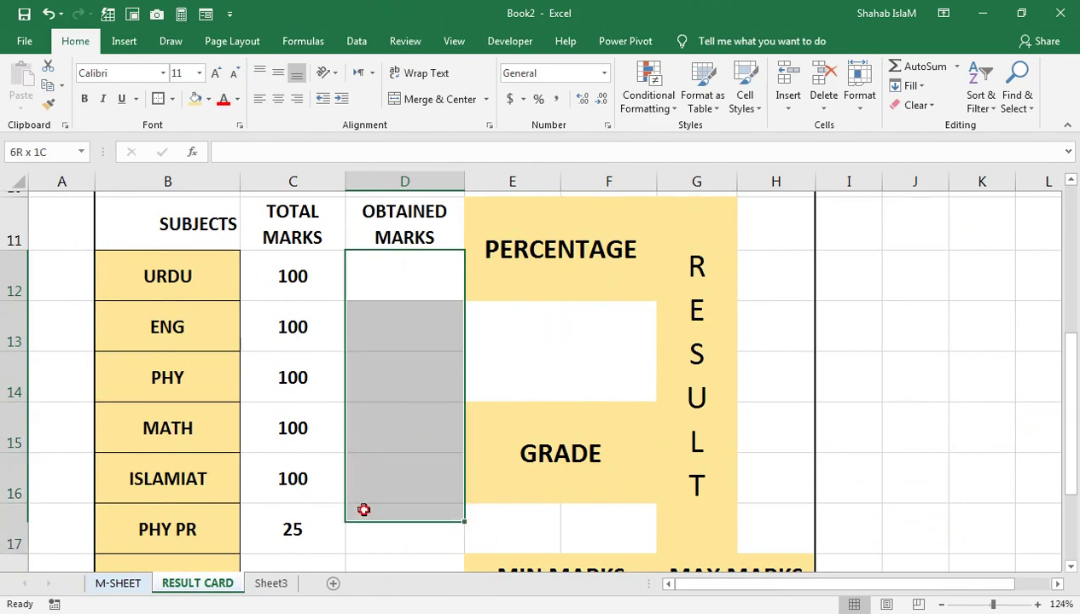
# Merge and centre the blank cells E17:F17, E19:F19 and G19:H19.
pyautogui.click(551, 352)
pyautogui.click(552, 528)
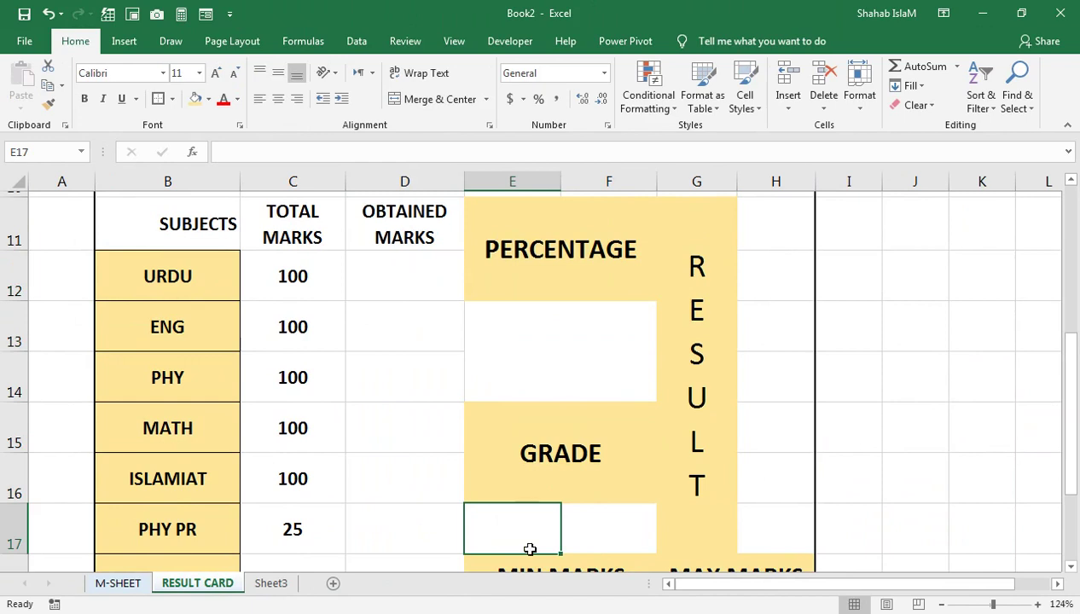
pyautogui.moveTo(530, 549); pyautogui.dragTo(605, 537)
pyautogui.click(465, 100)
pyautogui.moveTo(608, 458); pyautogui.dragTo(607, 563)
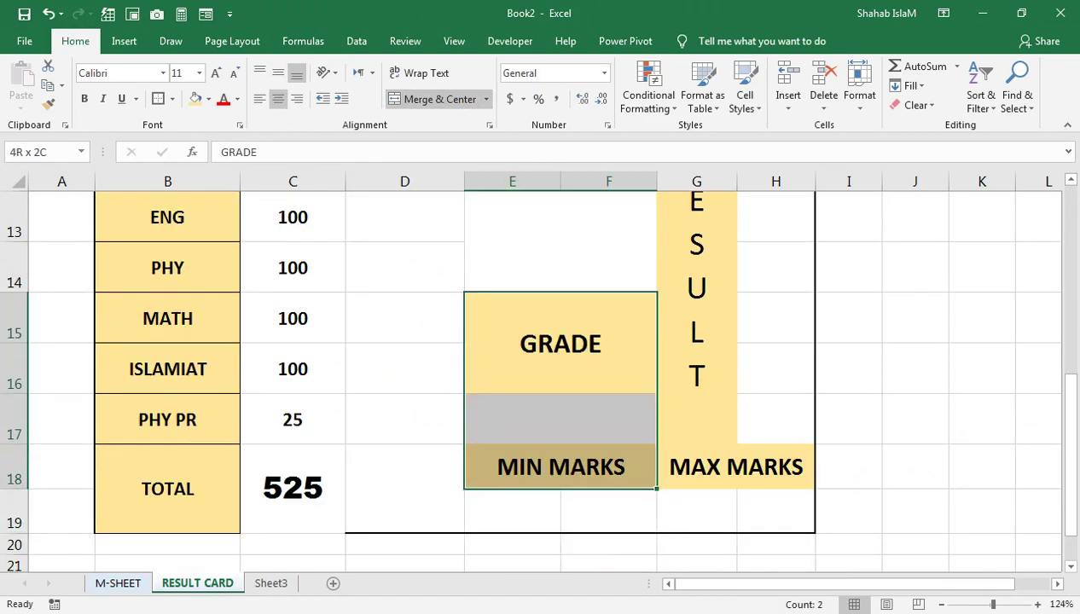
pyautogui.moveTo(512, 510); pyautogui.dragTo(583, 510)
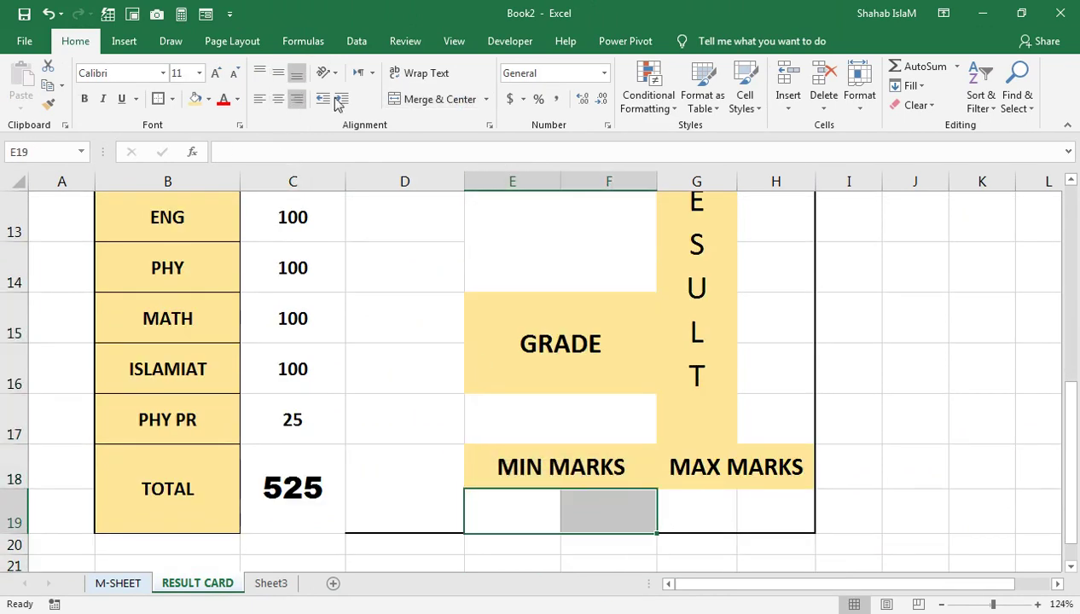
pyautogui.click(434, 99)
pyautogui.moveTo(723, 510); pyautogui.dragTo(775, 510)
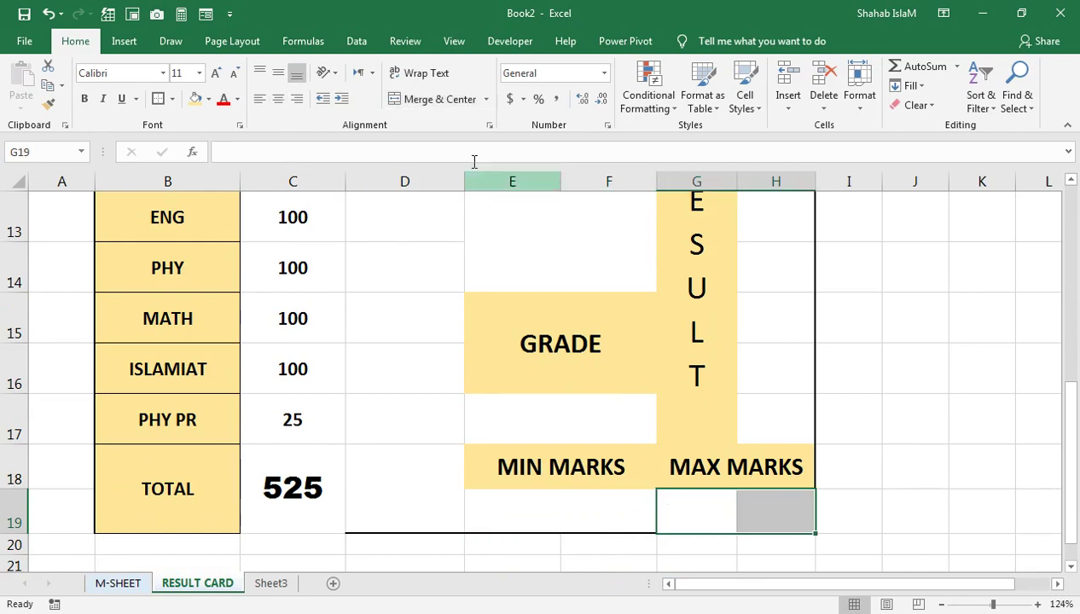
pyautogui.click(437, 99)
pyautogui.click(740, 334)
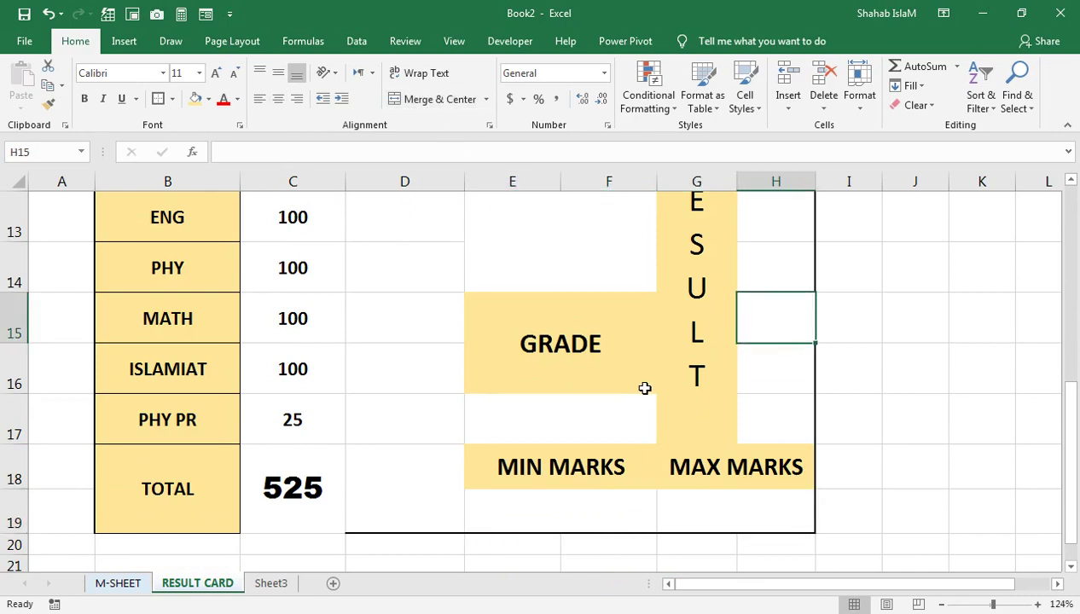
pyautogui.moveTo(720, 510)
pyautogui.mouseDown()
pyautogui.moveTo(174, 159)
pyautogui.moveTo(176, 245)
pyautogui.mouseUp()
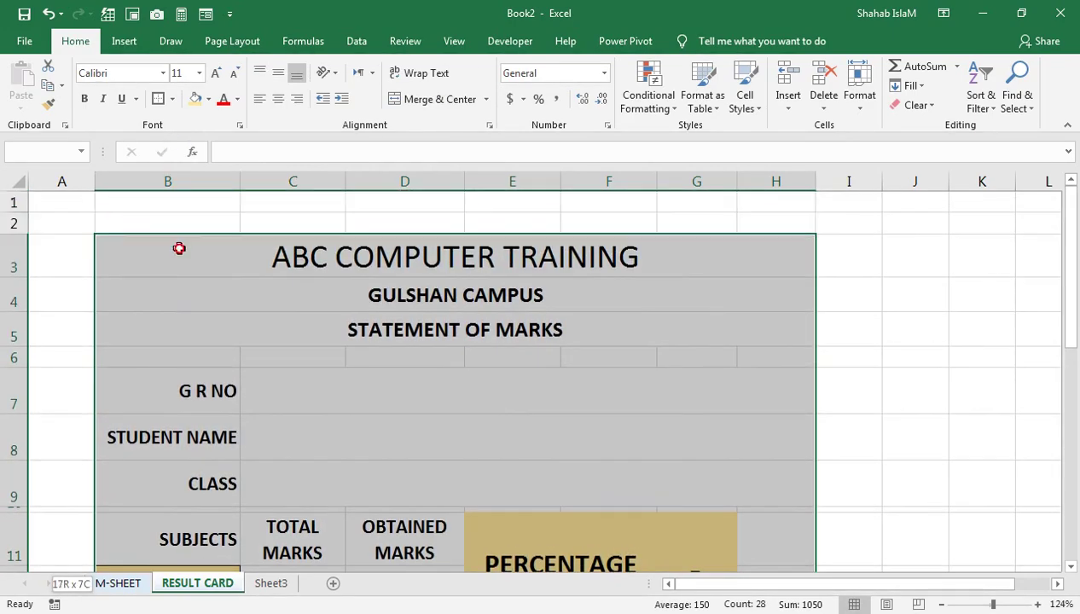
pyautogui.scroll(-5, 279, 294)
pyautogui.click(280, 295)
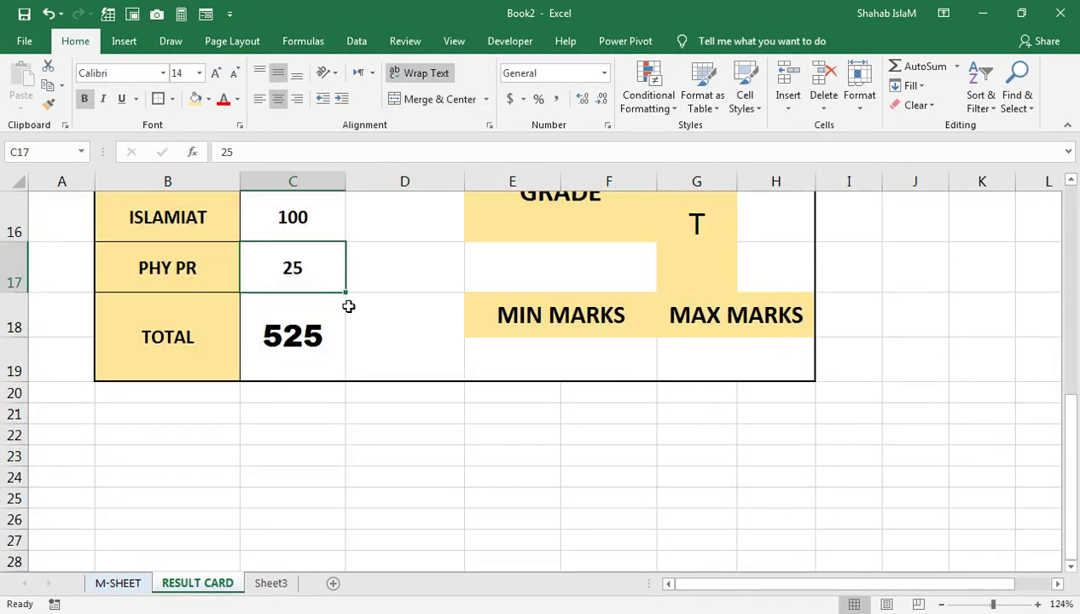
pyautogui.click(350, 286)
pyautogui.moveTo(350, 294)
pyautogui.mouseDown()
pyautogui.moveTo(374, 155)
pyautogui.moveTo(357, 121)
pyautogui.mouseUp()
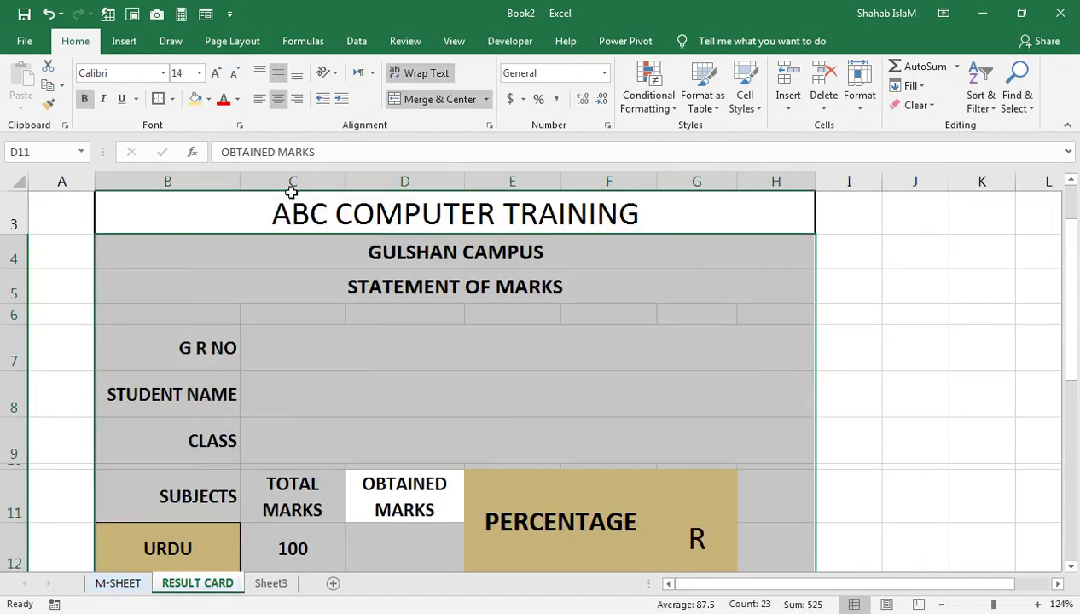
pyautogui.moveTo(291, 193); pyautogui.dragTo(409, 469)
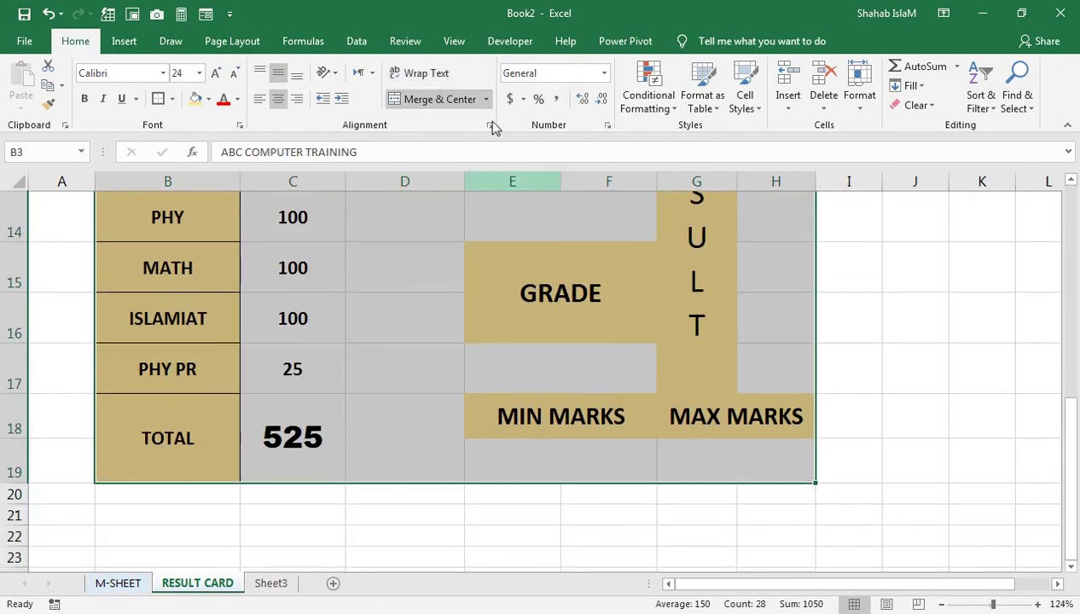
pyautogui.click(454, 41)
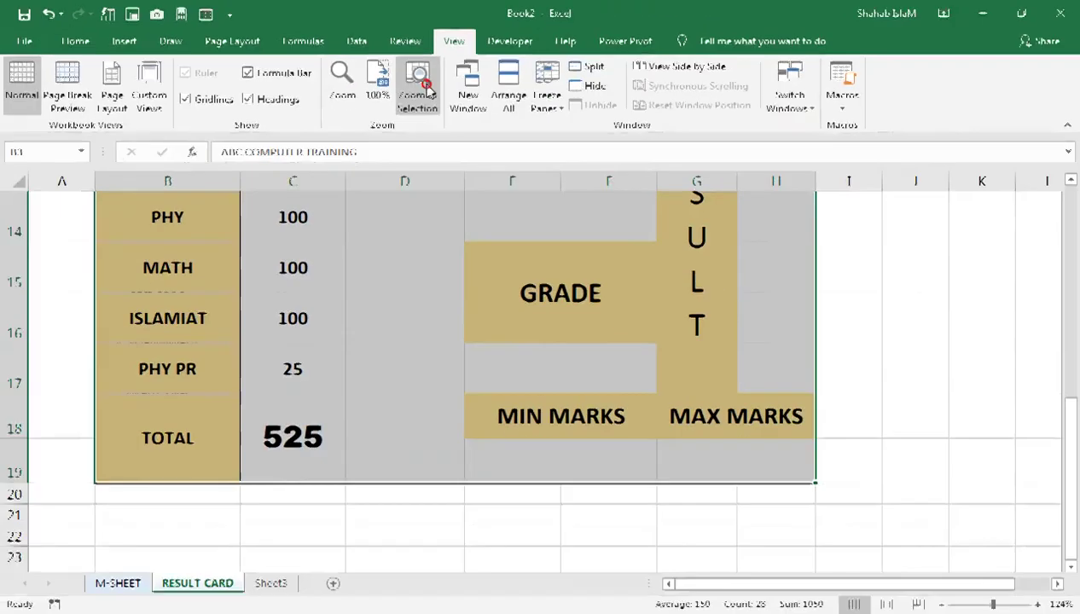
pyautogui.click(417, 90)
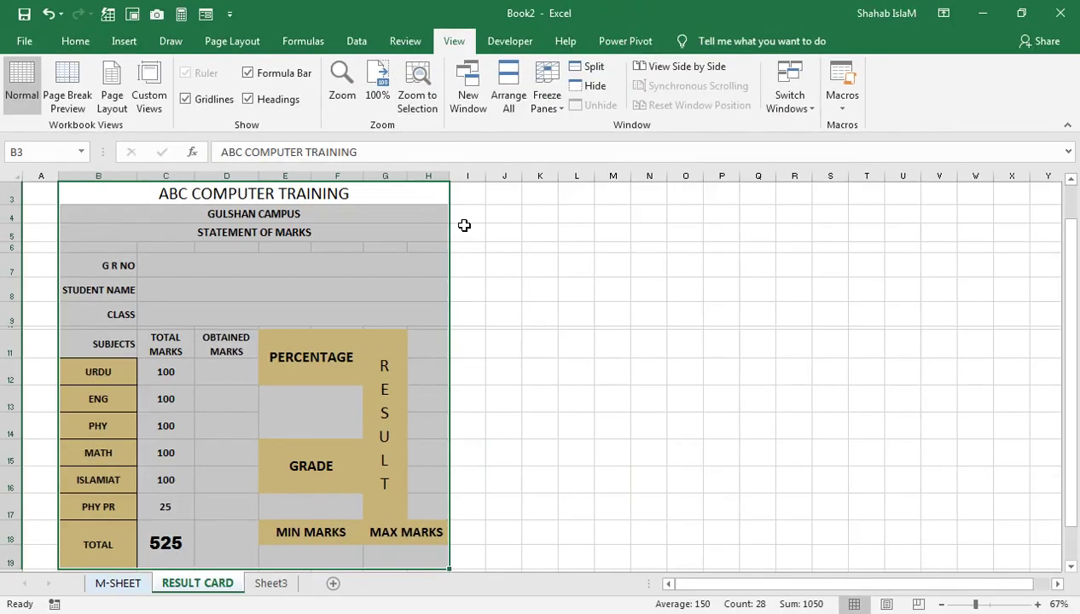
pyautogui.click(415, 342)
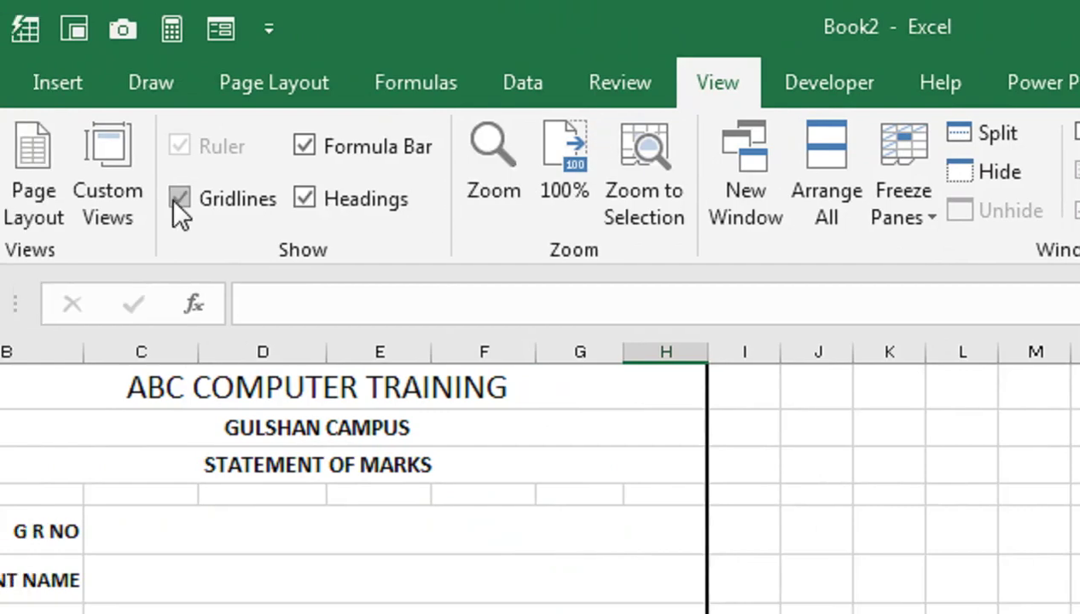
pyautogui.click(185, 99)
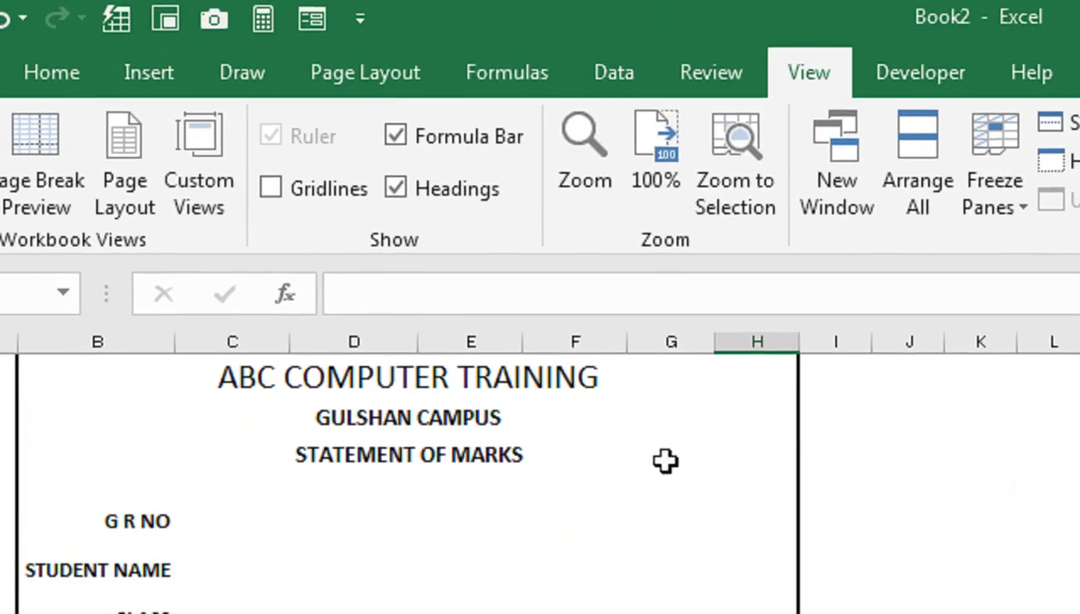
pyautogui.click(358, 461)
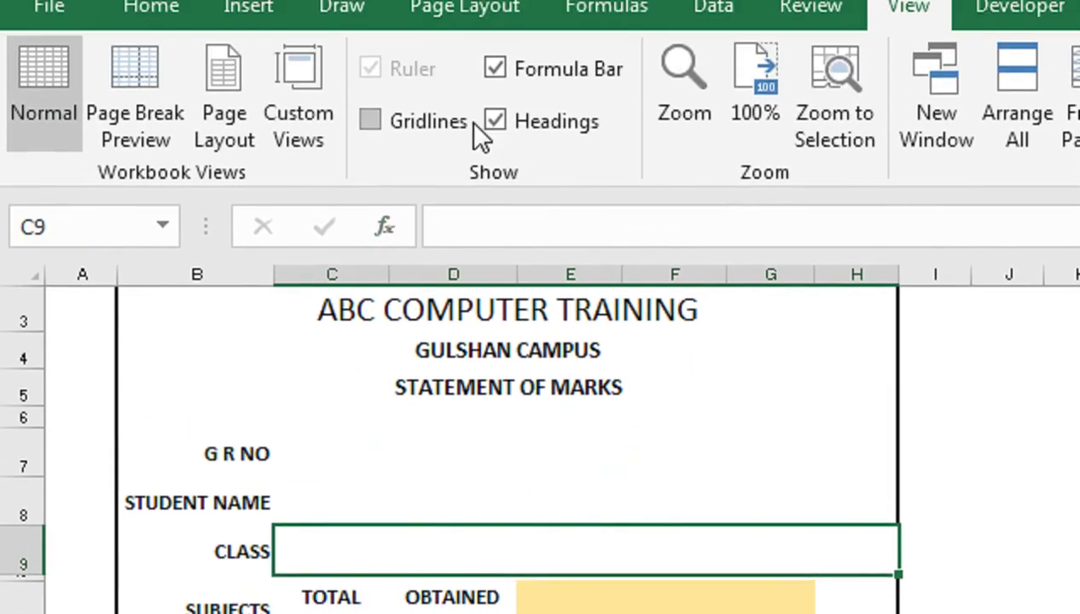
pyautogui.click(271, 29)
pyautogui.click(484, 391)
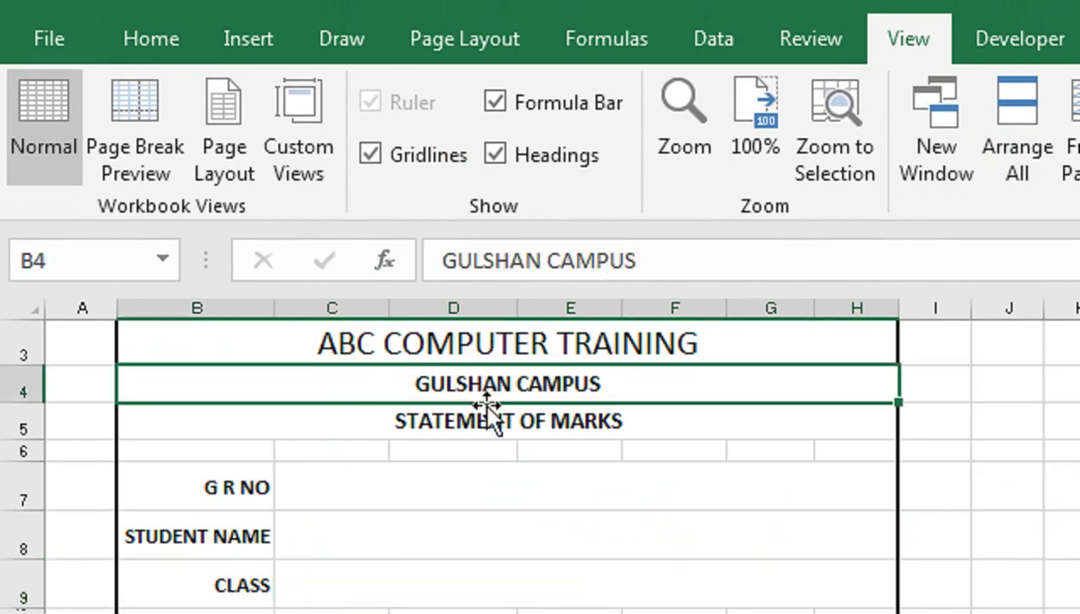
pyautogui.click(648, 495)
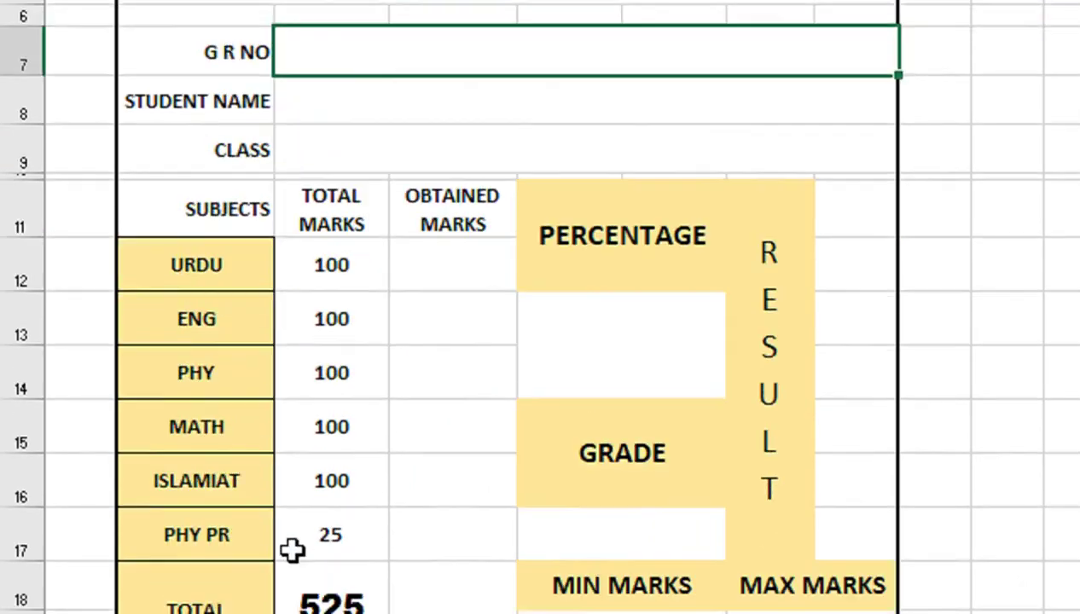
# Add List data validation to G R NO with source M-SHEET!$A$6:$A$11 (K-1001 to K-1006).
pyautogui.click(119, 584)
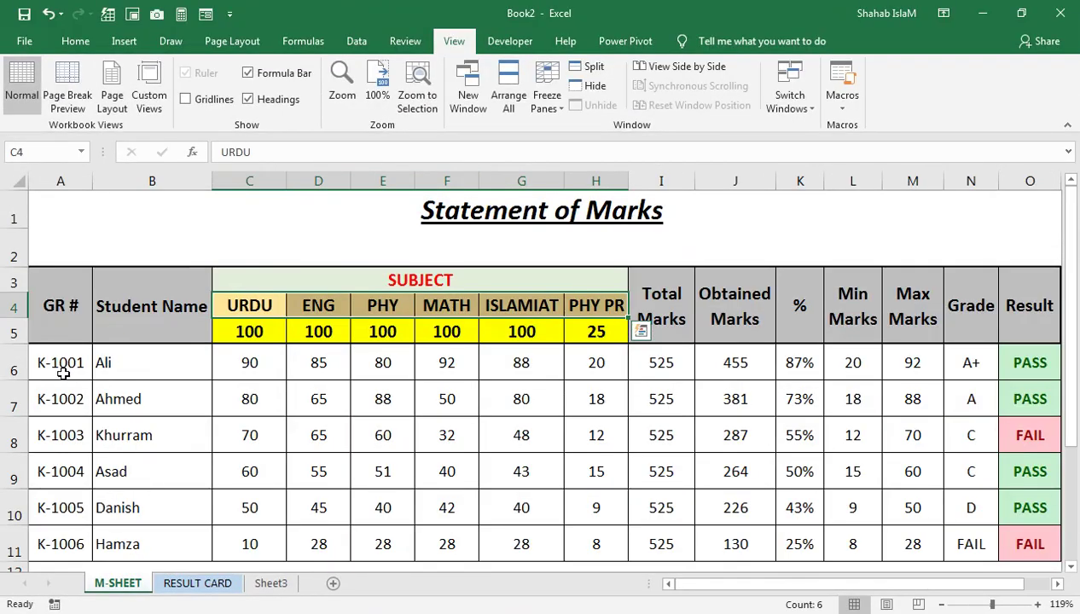
pyautogui.click(205, 585)
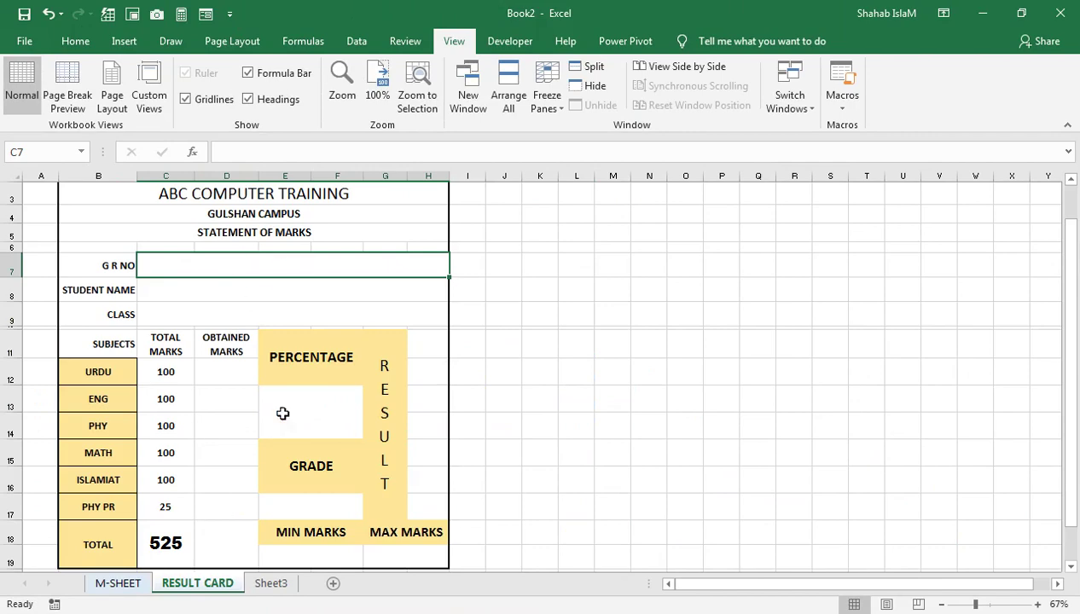
pyautogui.click(356, 39)
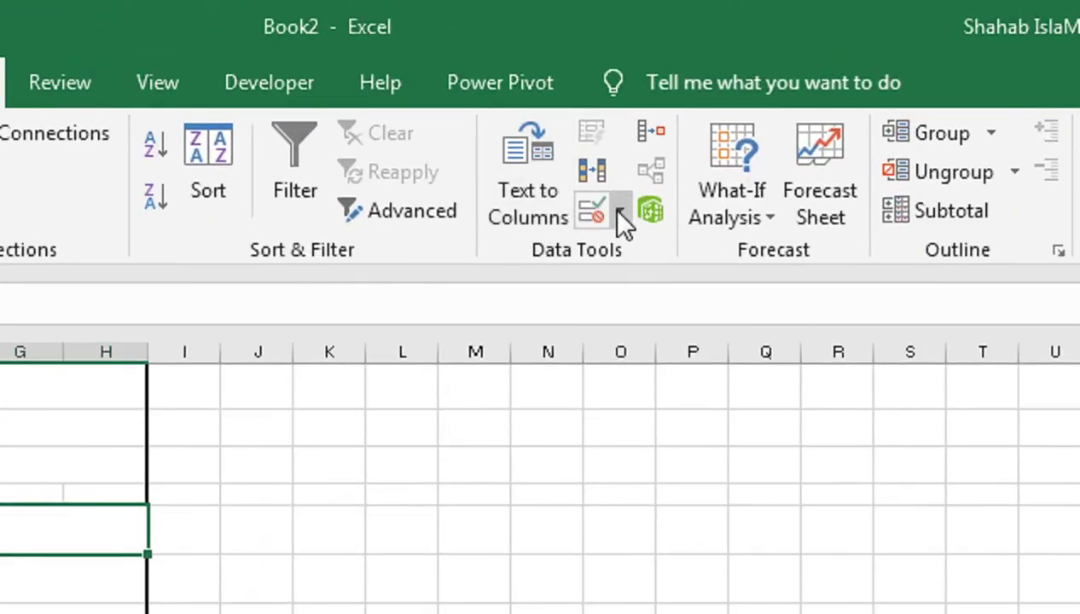
pyautogui.click(621, 215)
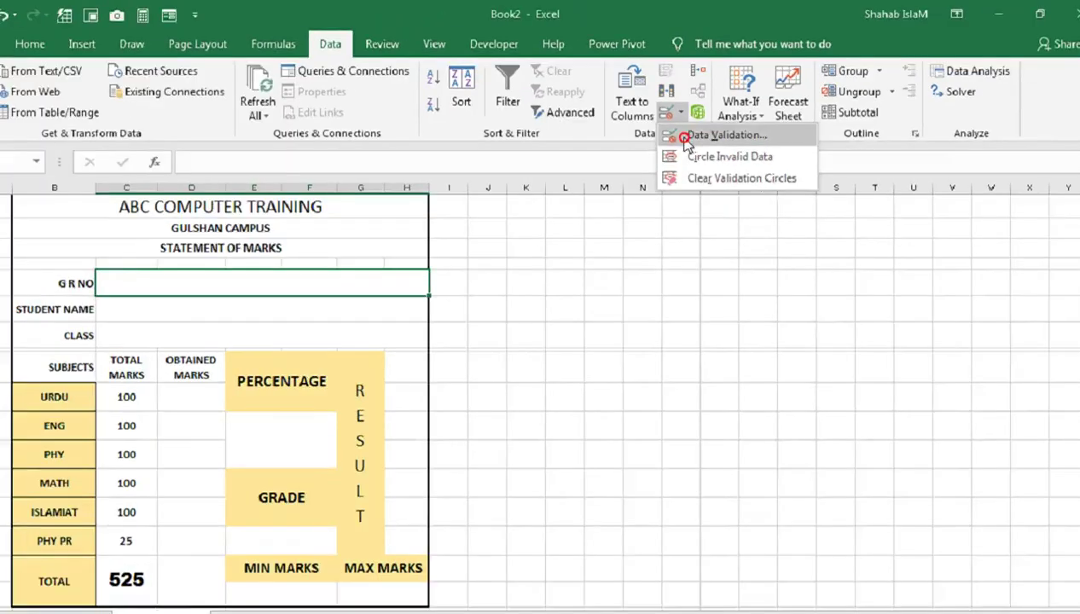
pyautogui.click(635, 255)
pyautogui.click(469, 290)
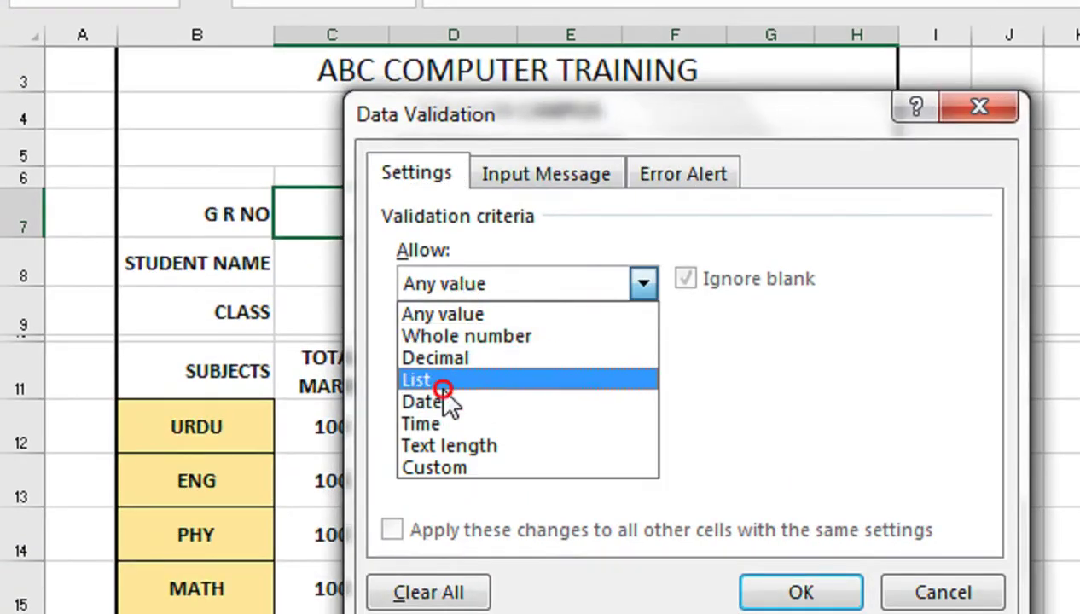
pyautogui.click(441, 385)
pyautogui.click(308, 213)
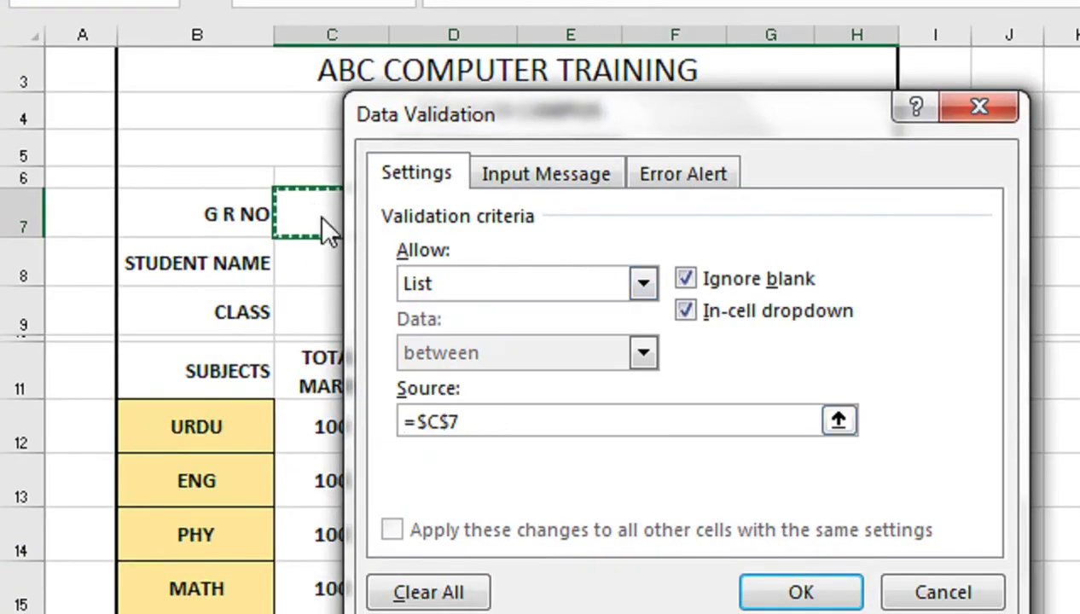
pyautogui.click(280, 524)
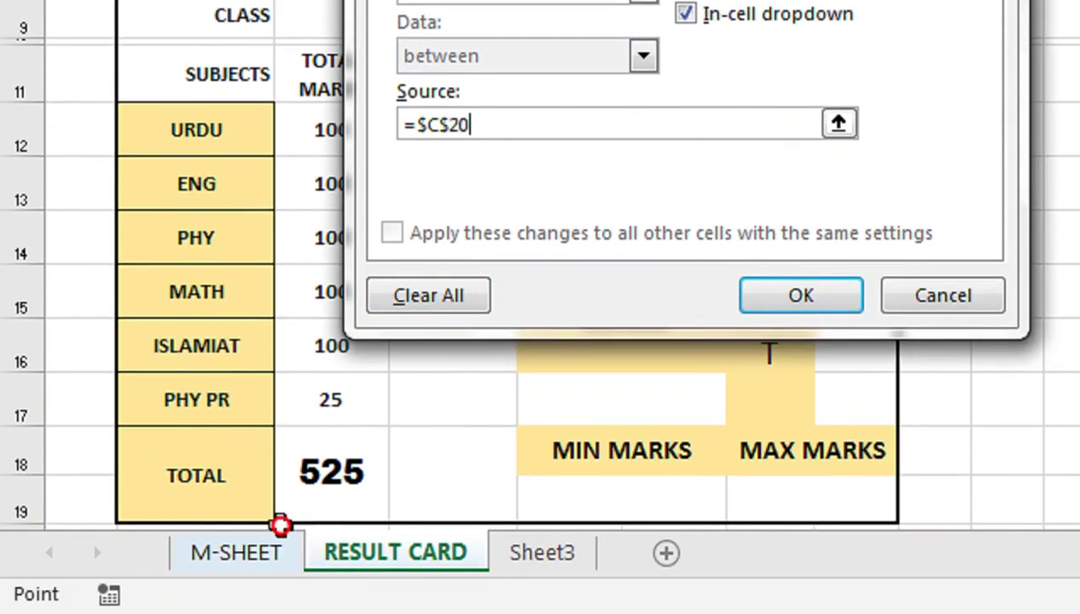
pyautogui.click(280, 559)
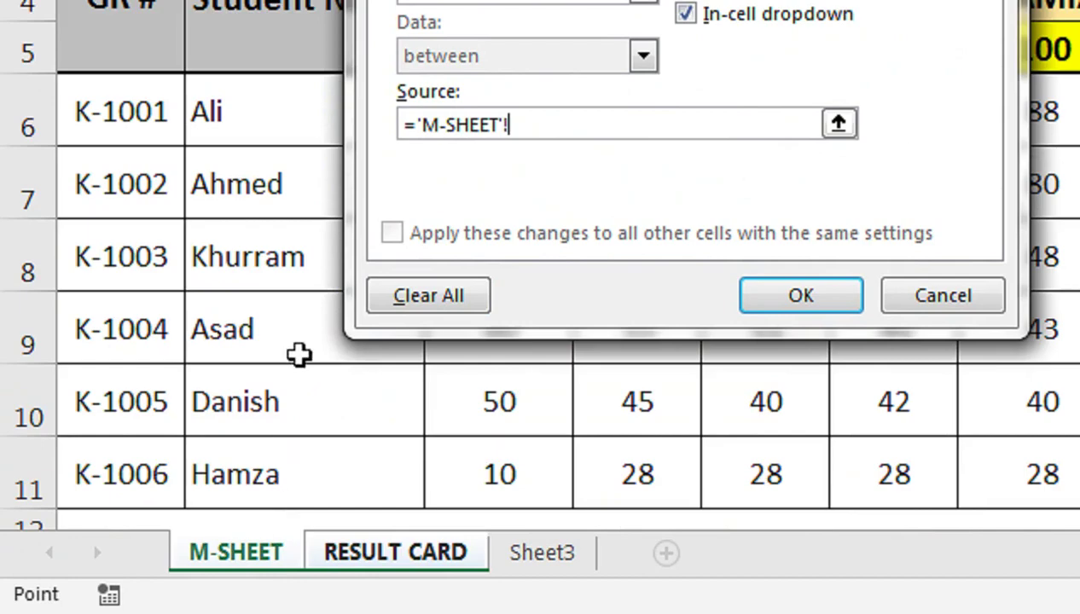
pyautogui.moveTo(222, 127)
pyautogui.mouseDown()
pyautogui.moveTo(90, 438)
pyautogui.moveTo(94, 475)
pyautogui.mouseUp()
pyautogui.click(770, 281)
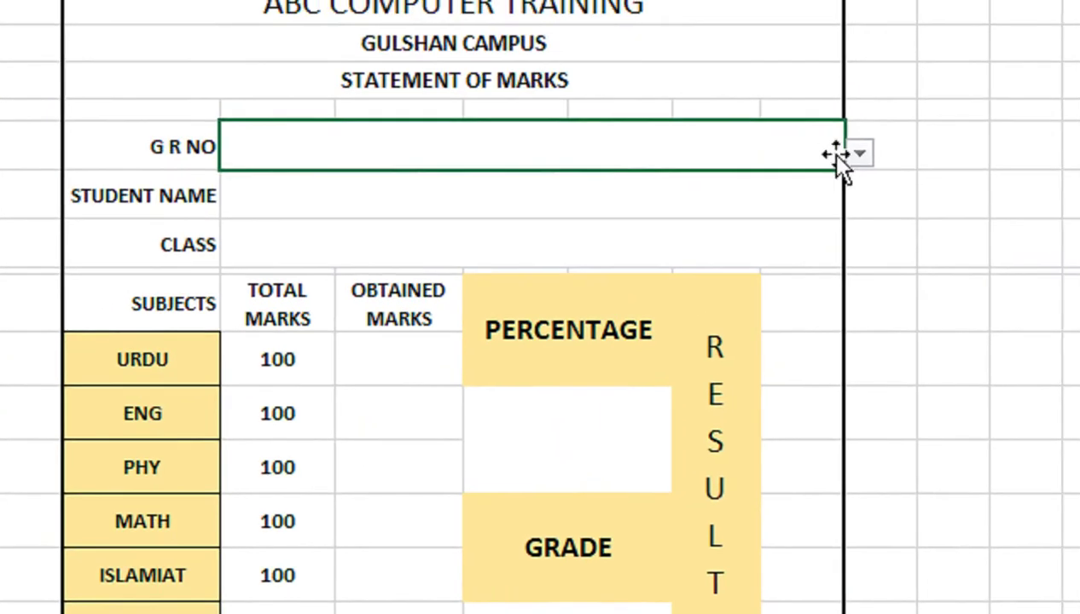
# Centre the G R NO entry at font size 28, then pick K-1004 from its dropdown.
pyautogui.click(811, 159)
pyautogui.click(699, 184)
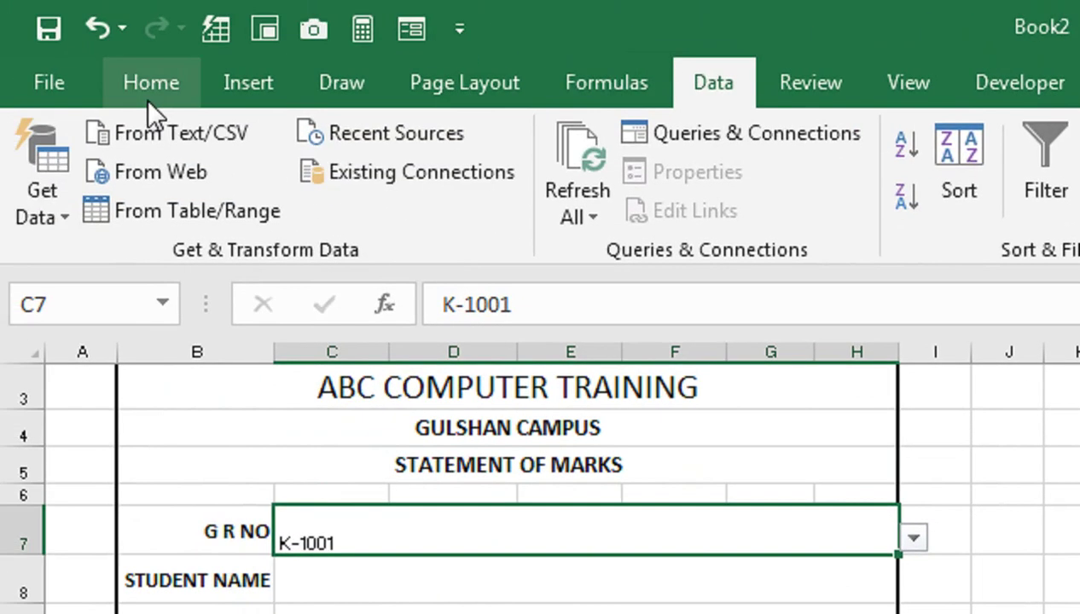
pyautogui.click(147, 94)
pyautogui.click(534, 184)
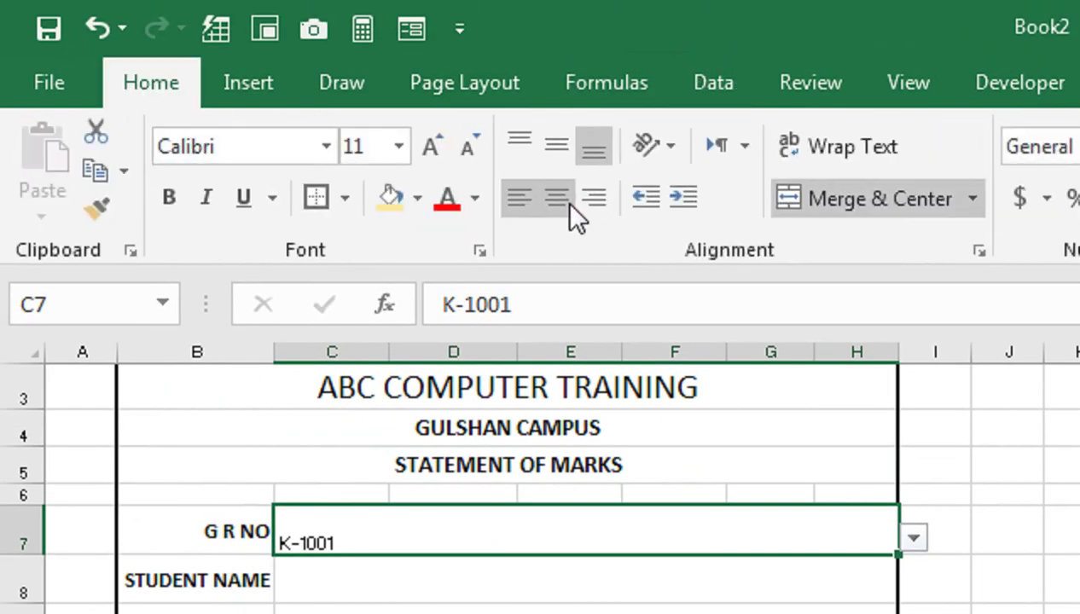
pyautogui.click(557, 198)
pyautogui.click(555, 149)
pyautogui.click(433, 147)
pyautogui.click(433, 146)
pyautogui.click(433, 147)
pyautogui.click(433, 147)
pyautogui.click(433, 146)
pyautogui.click(433, 147)
pyautogui.click(433, 146)
pyautogui.click(433, 147)
pyautogui.click(433, 147)
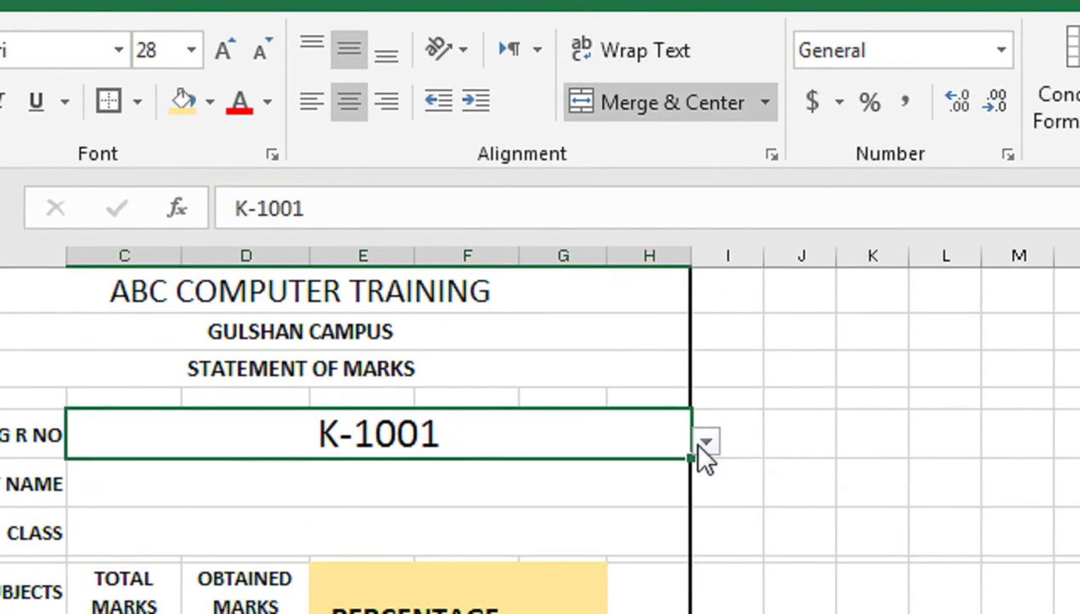
pyautogui.click(704, 442)
pyautogui.click(589, 512)
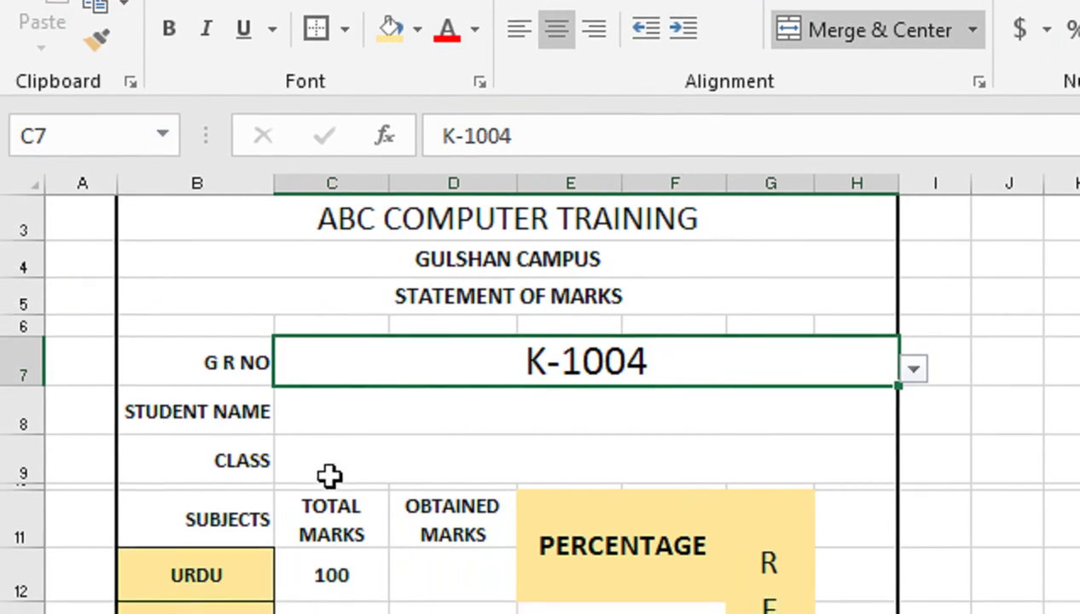
# Enter X in the CLASS cell, centred and bold at size 18.
pyautogui.click(367, 488)
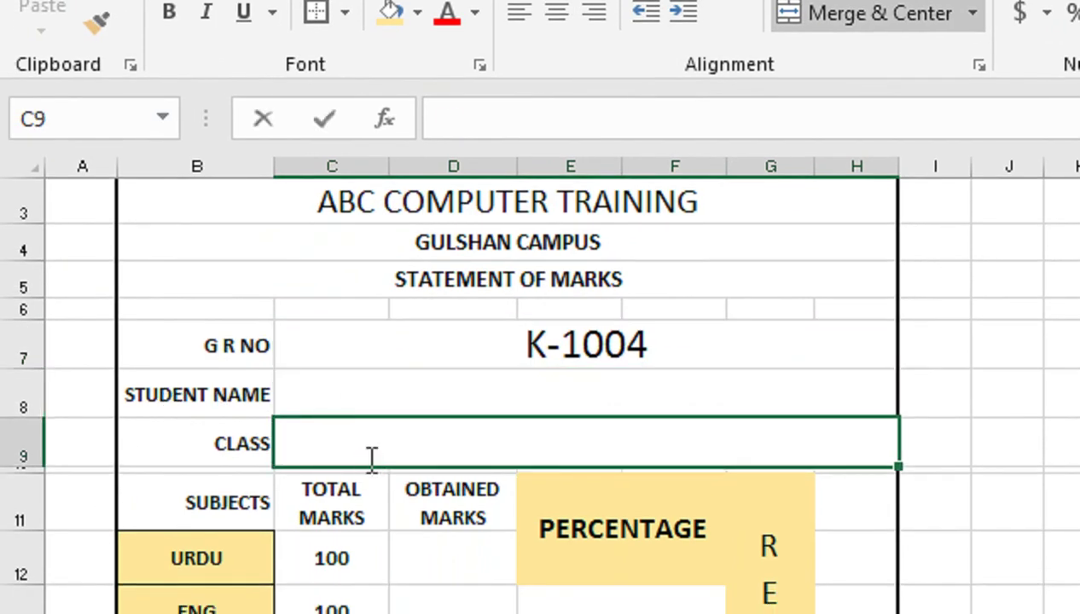
pyautogui.write('X')
pyautogui.click(452, 508)
pyautogui.click(435, 444)
pyautogui.click(558, 111)
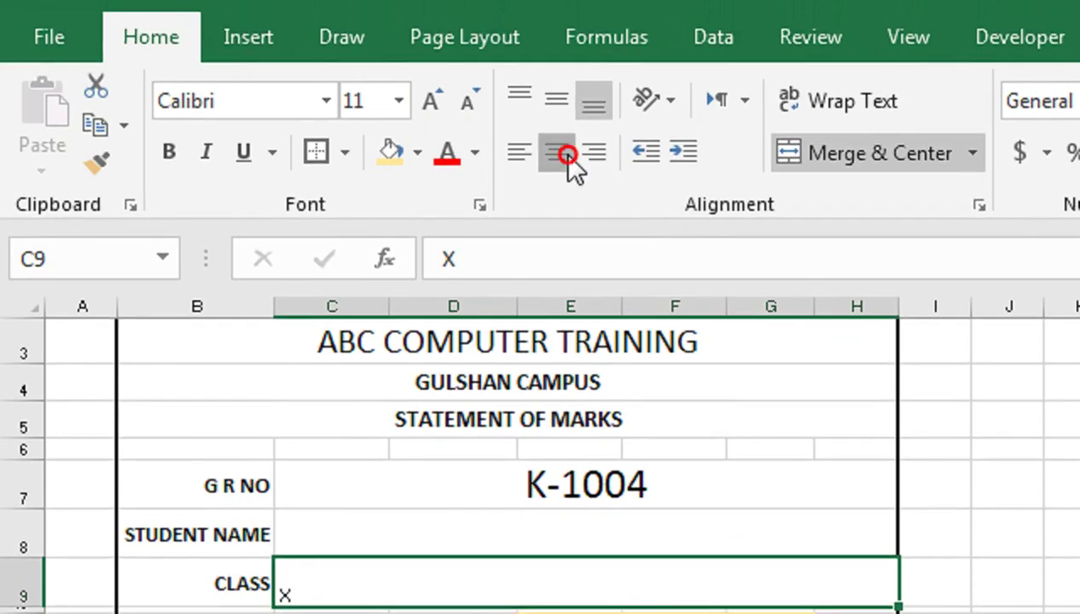
pyautogui.click(165, 203)
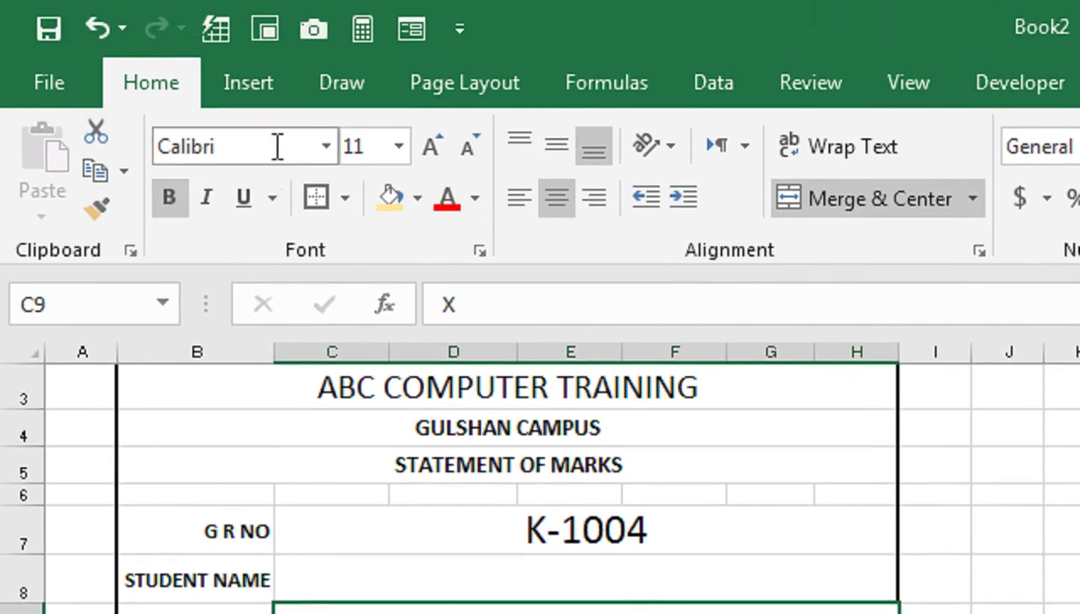
pyautogui.click(423, 154)
pyautogui.click(426, 154)
pyautogui.click(426, 154)
pyautogui.click(427, 154)
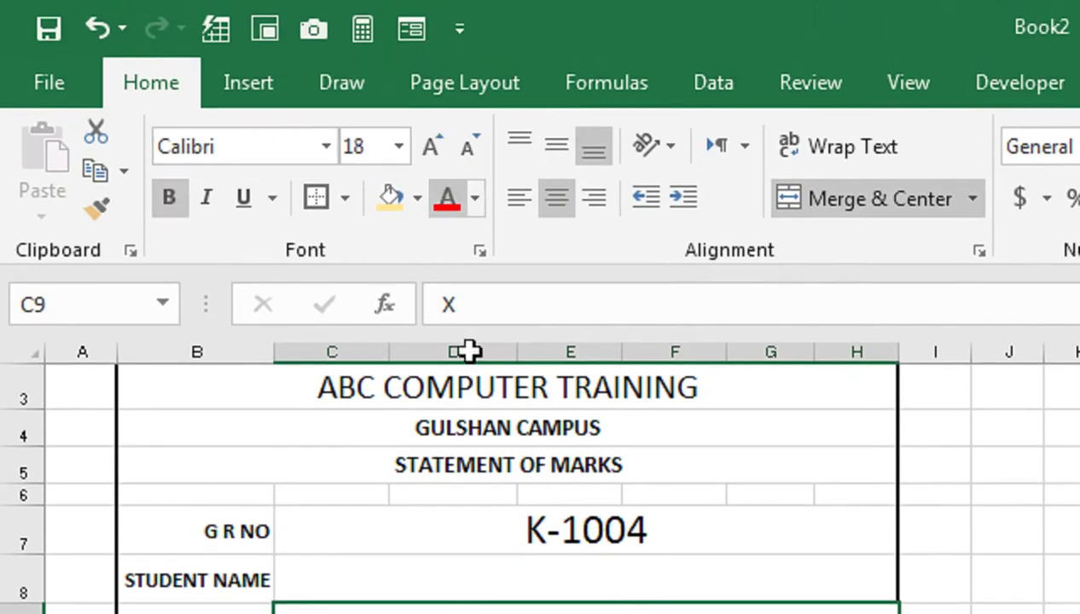
pyautogui.click(381, 400)
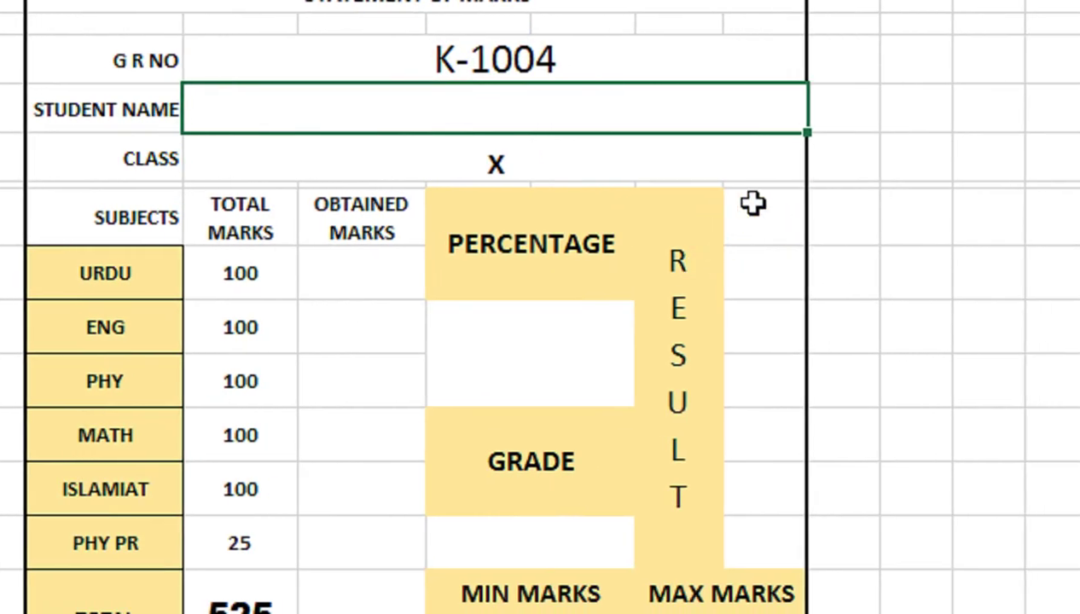
# Merge column H cells H11:H17 beside RESULT, then go to the M-SHEET sheet.
pyautogui.moveTo(752, 217); pyautogui.dragTo(735, 503)
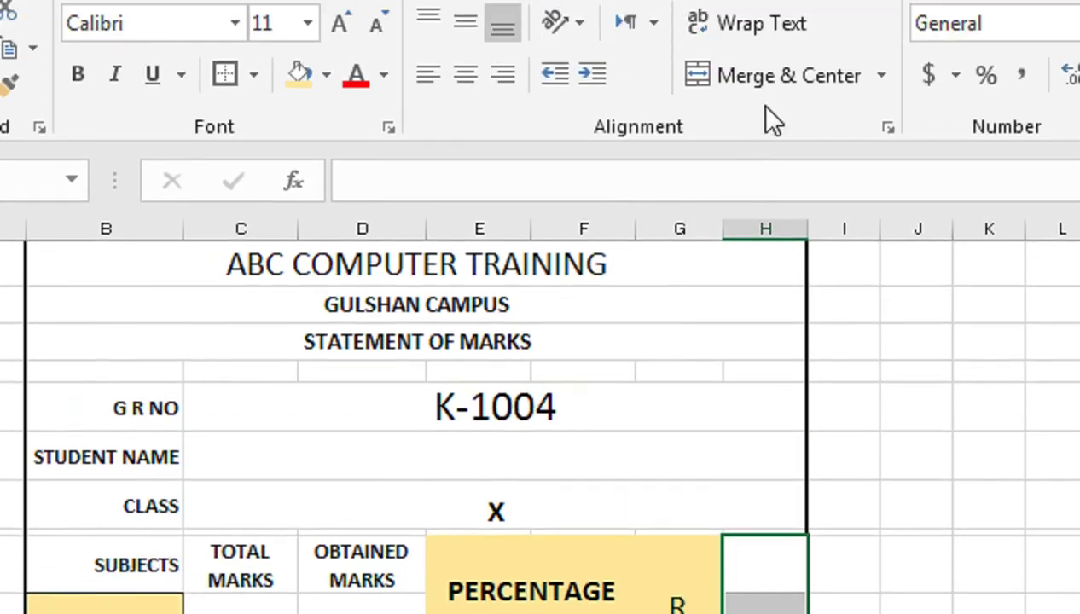
pyautogui.click(772, 76)
pyautogui.click(362, 396)
pyautogui.click(374, 220)
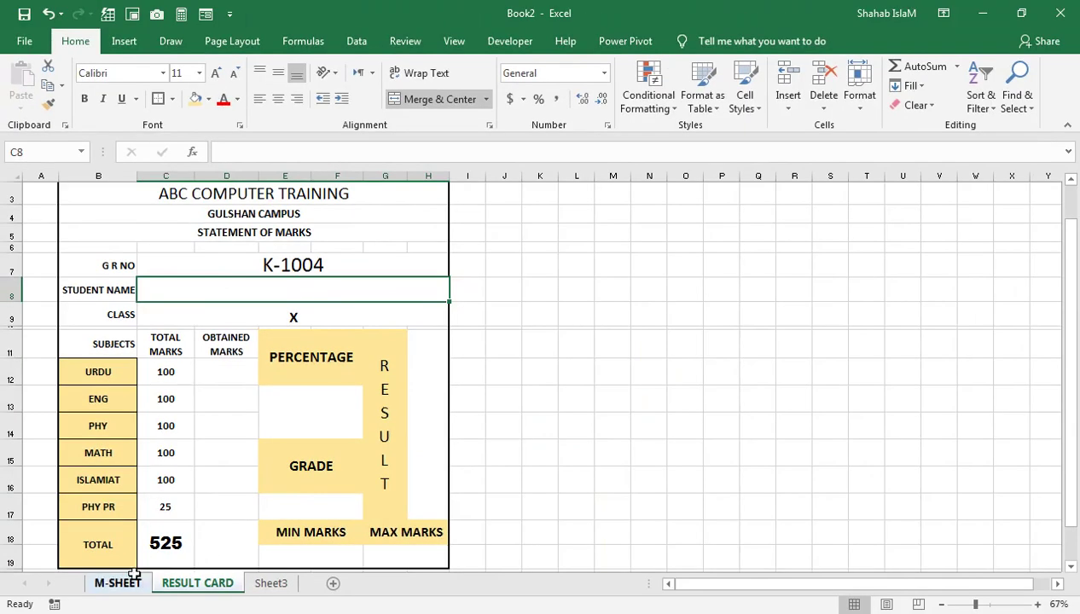
pyautogui.click(134, 576)
# Select the marks table from the GR # header through row 11 and name it DATA.
pyautogui.moveTo(68, 308)
pyautogui.mouseDown()
pyautogui.moveTo(484, 302)
pyautogui.moveTo(999, 544)
pyautogui.mouseUp()
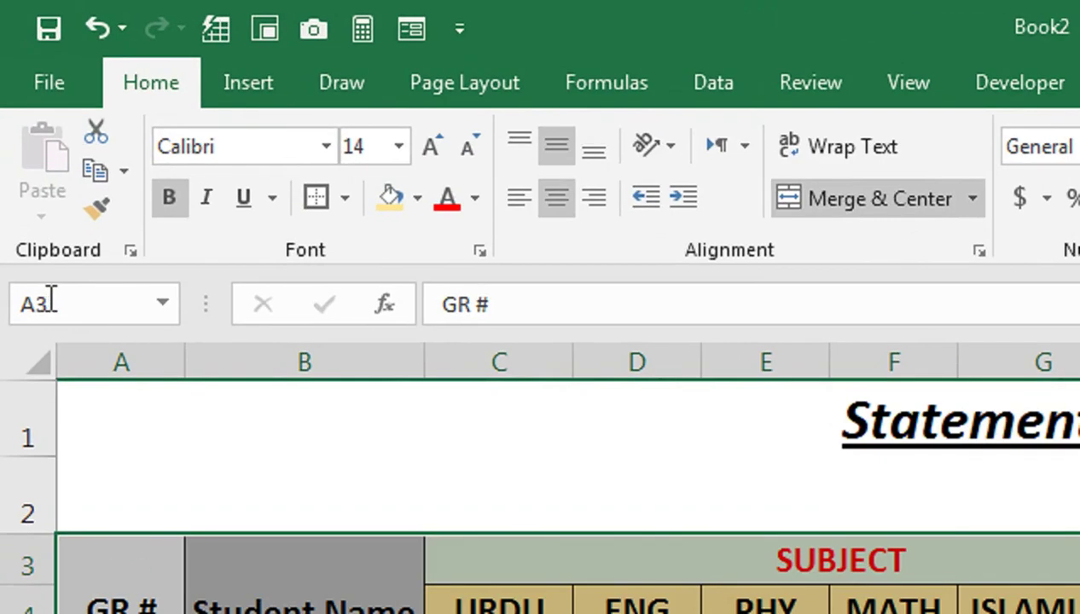
pyautogui.click(36, 149)
pyautogui.write('DATA')
pyautogui.press('Return')
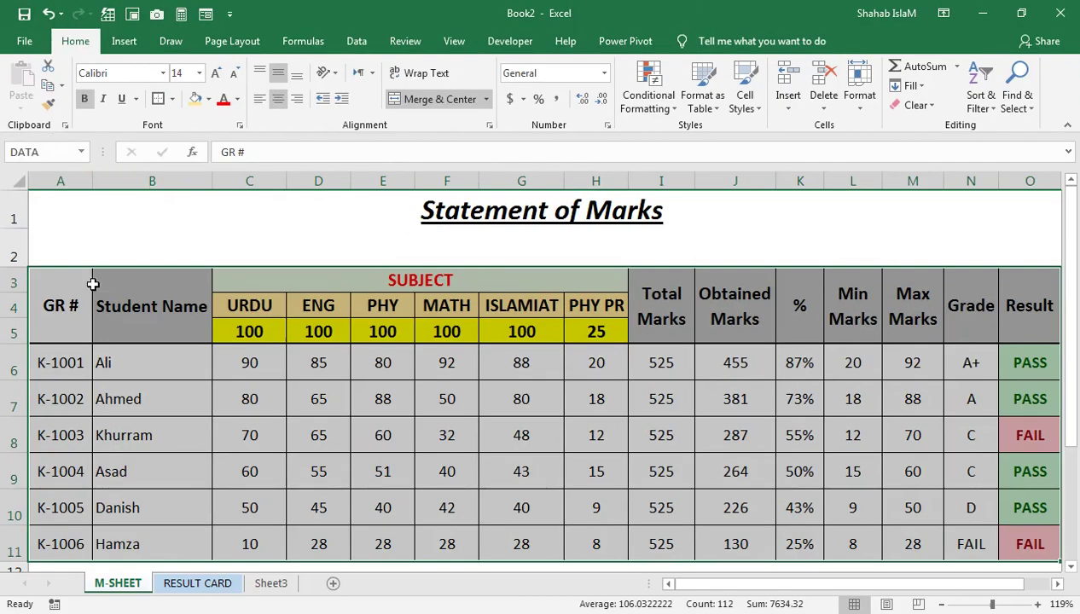
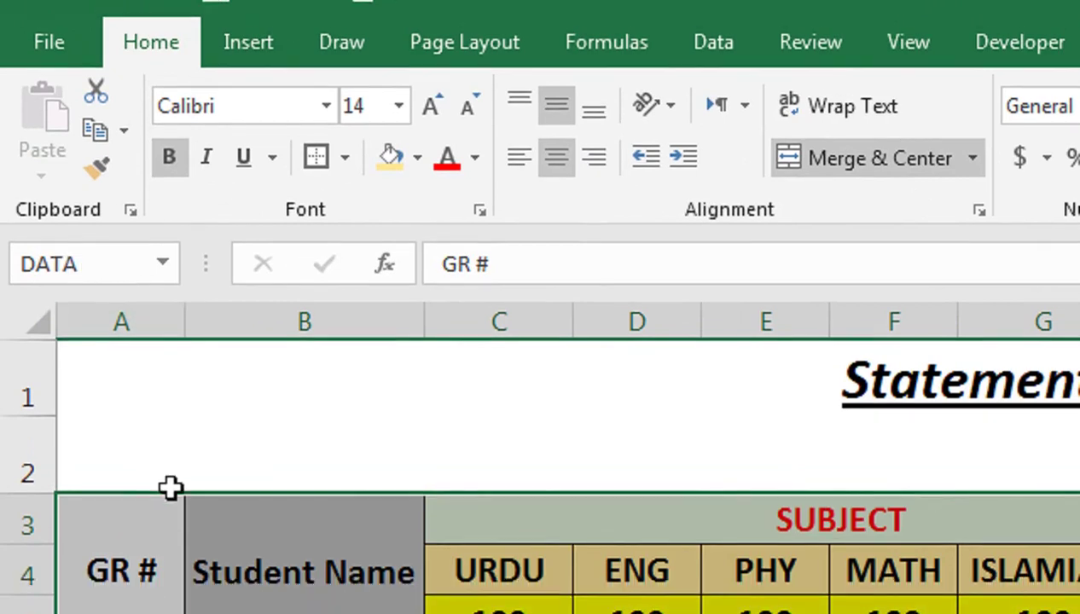
# Enter 1 in A2 and fill it across to O2 as a series running 1 to 15.
pyautogui.click(147, 461)
pyautogui.write('1')
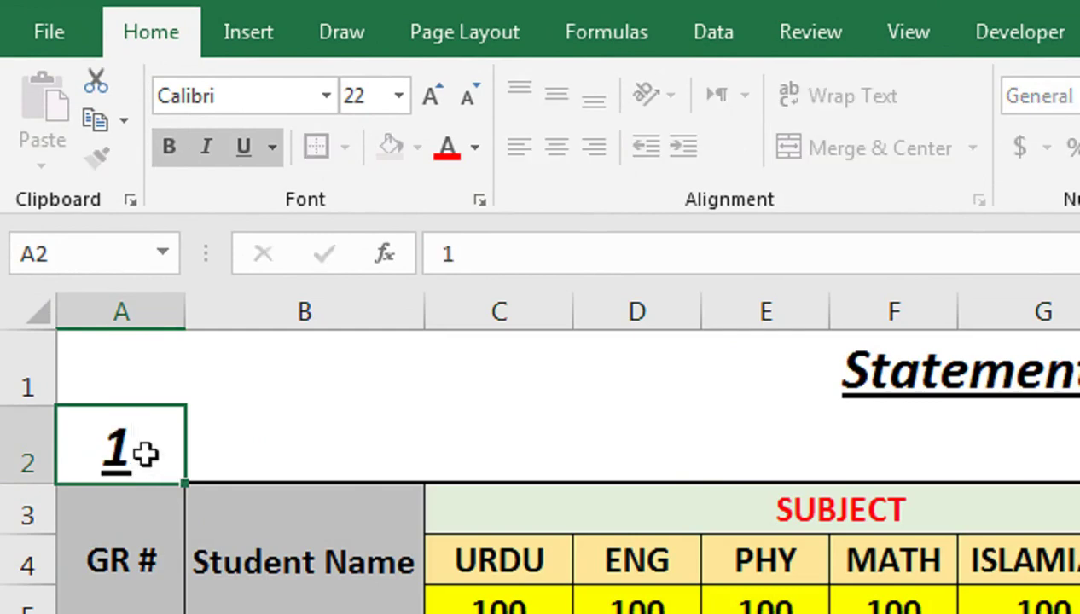
pyautogui.press('Return')
pyautogui.click(152, 458)
pyautogui.moveTo(186, 467); pyautogui.dragTo(959, 445)
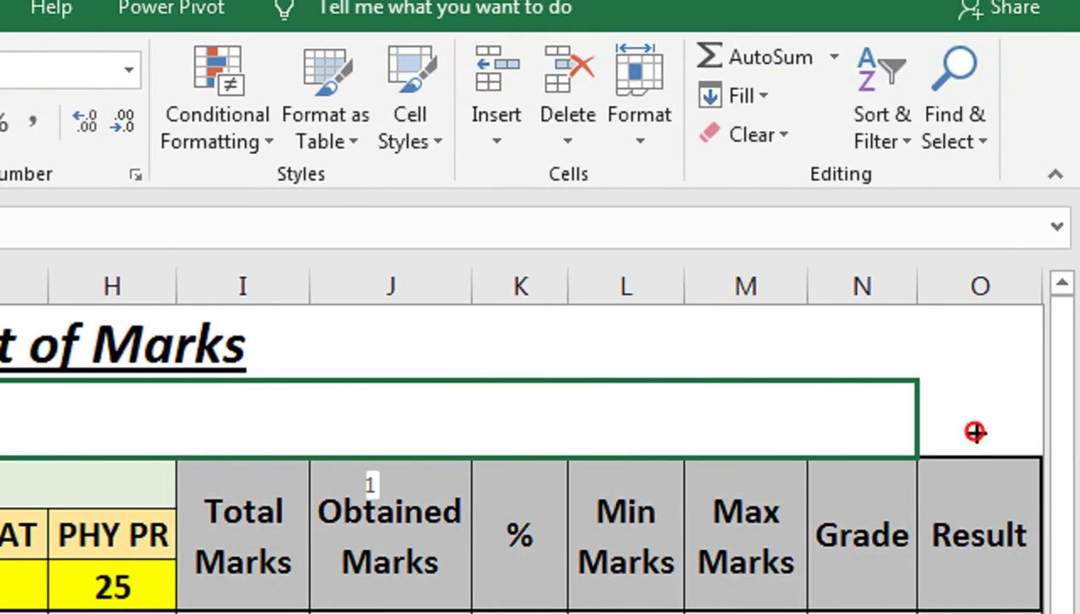
pyautogui.moveTo(974, 431); pyautogui.dragTo(981, 426)
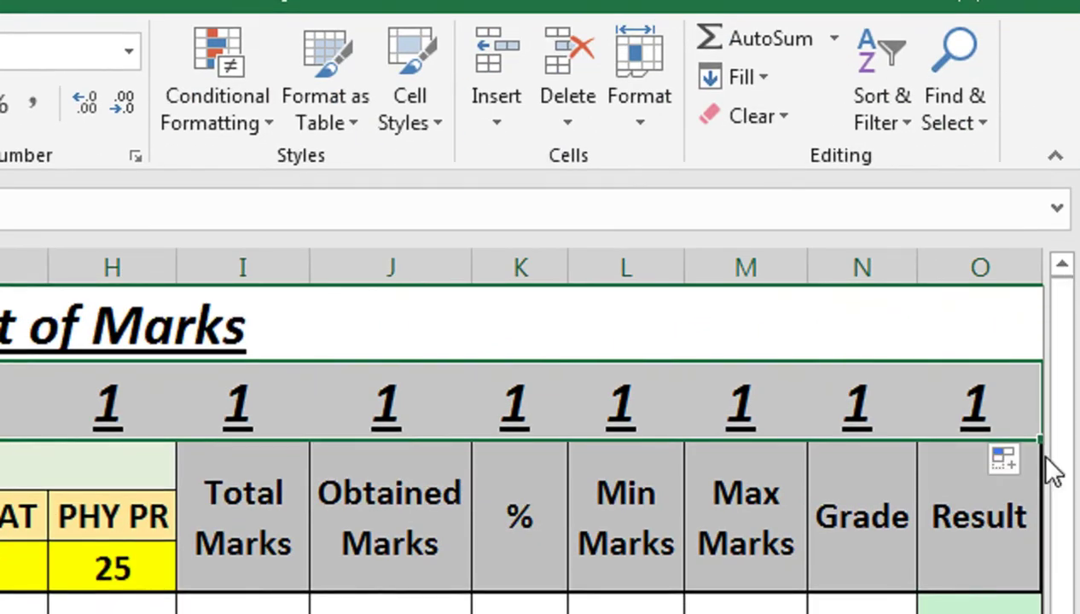
pyautogui.click(1029, 461)
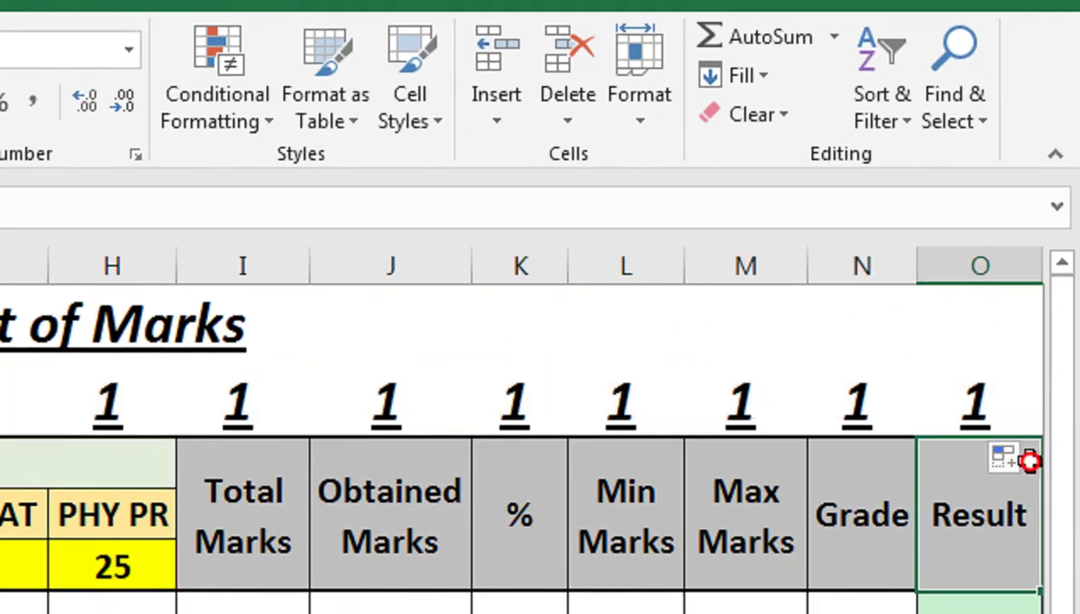
pyautogui.click(1024, 464)
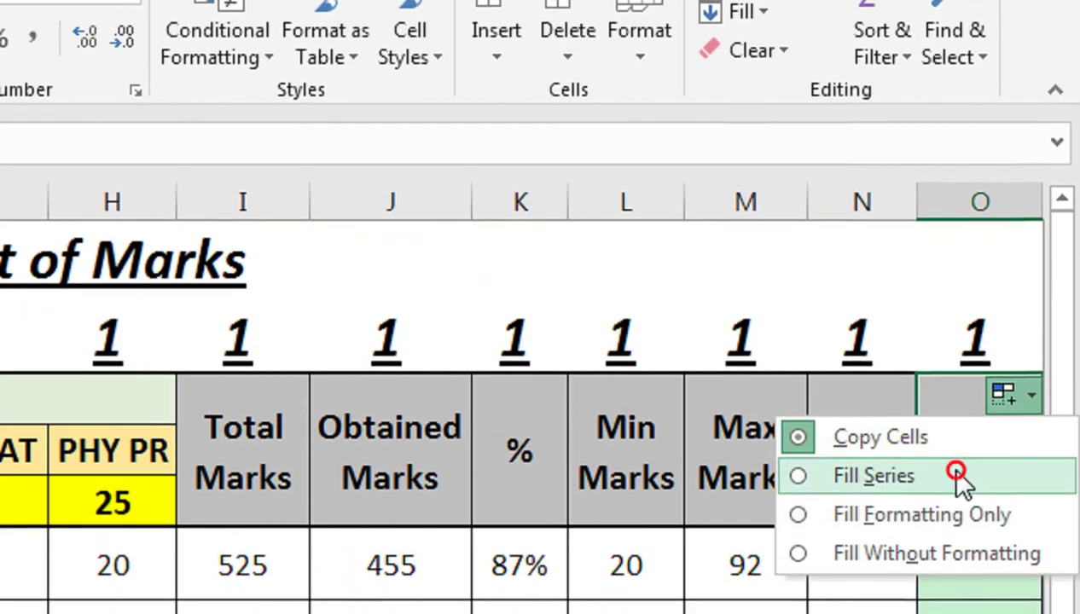
pyautogui.click(957, 475)
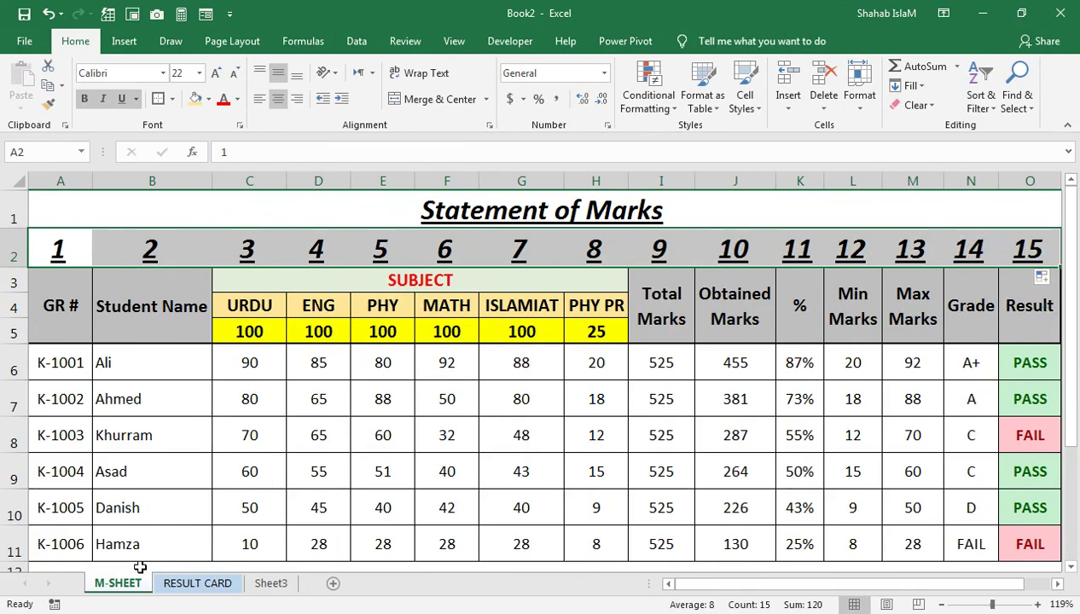
# On RESULT CARD, begin an IFERROR-wrapped VLOOKUP formula in the student name cell C8.
pyautogui.click(173, 585)
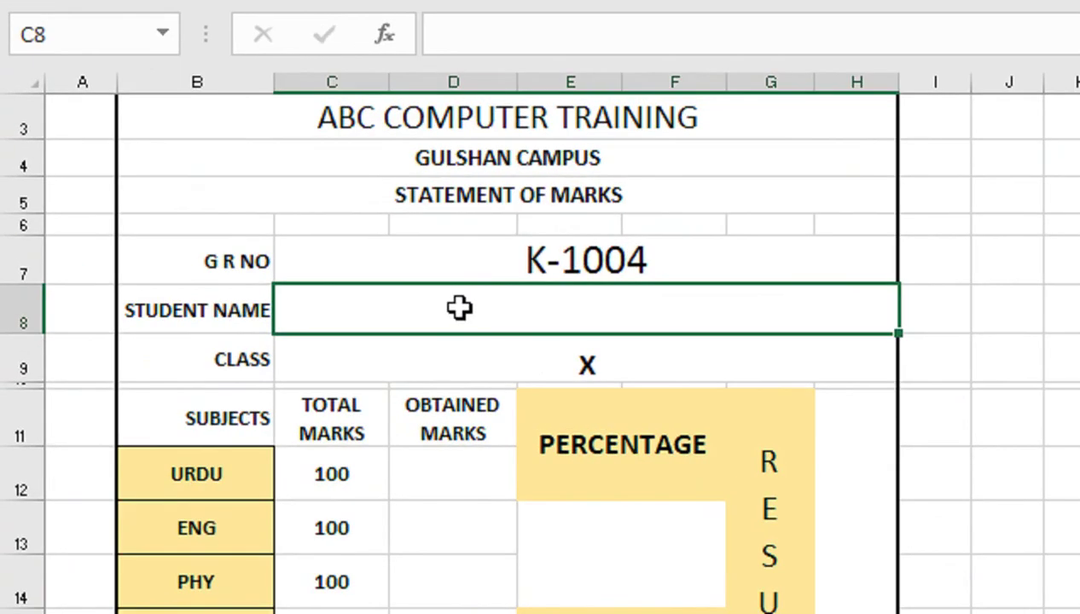
pyautogui.write('=VLOOKUP(')
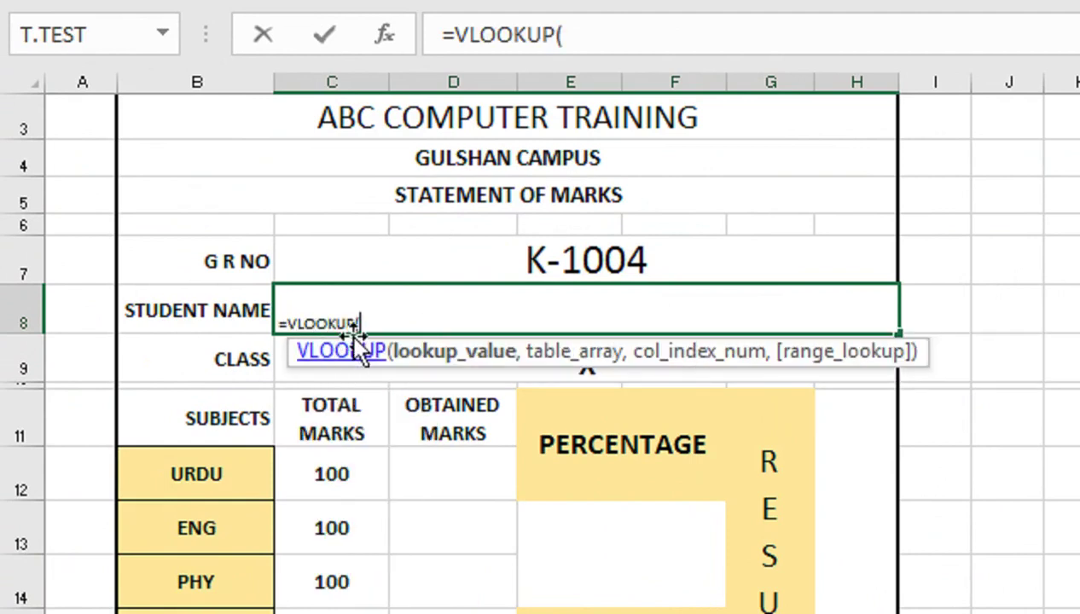
pyautogui.click(300, 314)
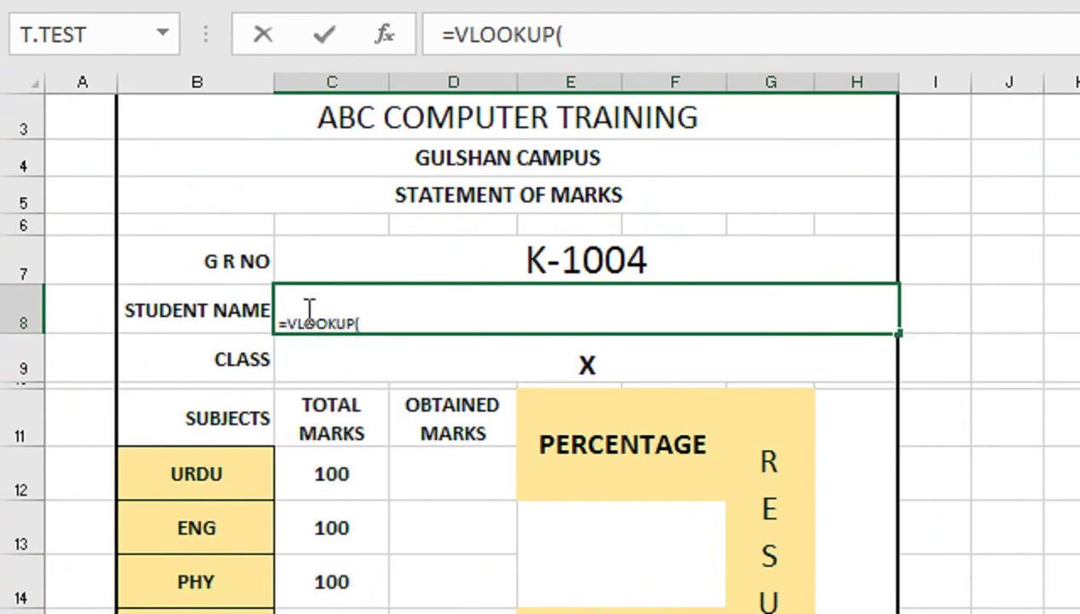
pyautogui.write('IF')
pyautogui.press('Down')
pyautogui.press('Tab')
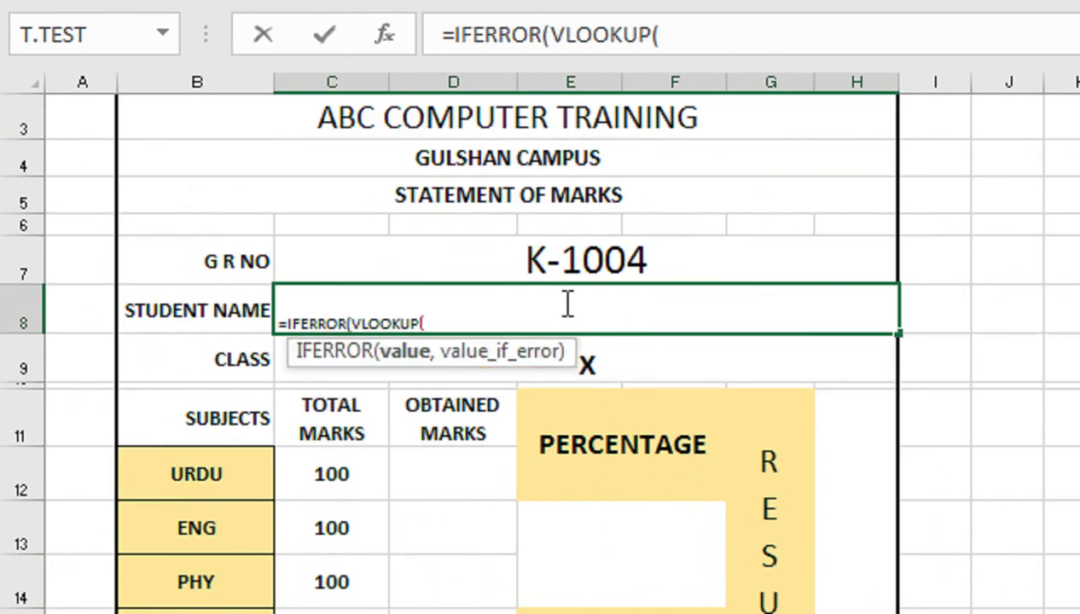
pyautogui.click(457, 314)
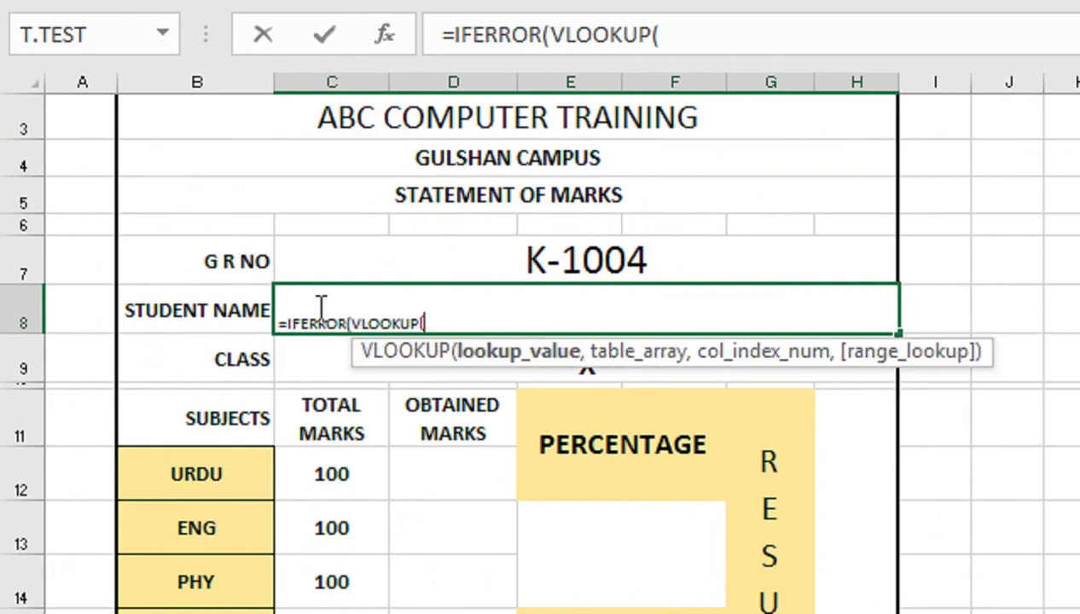
# Complete and commit the formula as =IFERROR(VLOOKUP(C7,DATA,2,FALSE),"").
pyautogui.click(529, 264)
pyautogui.write('A')
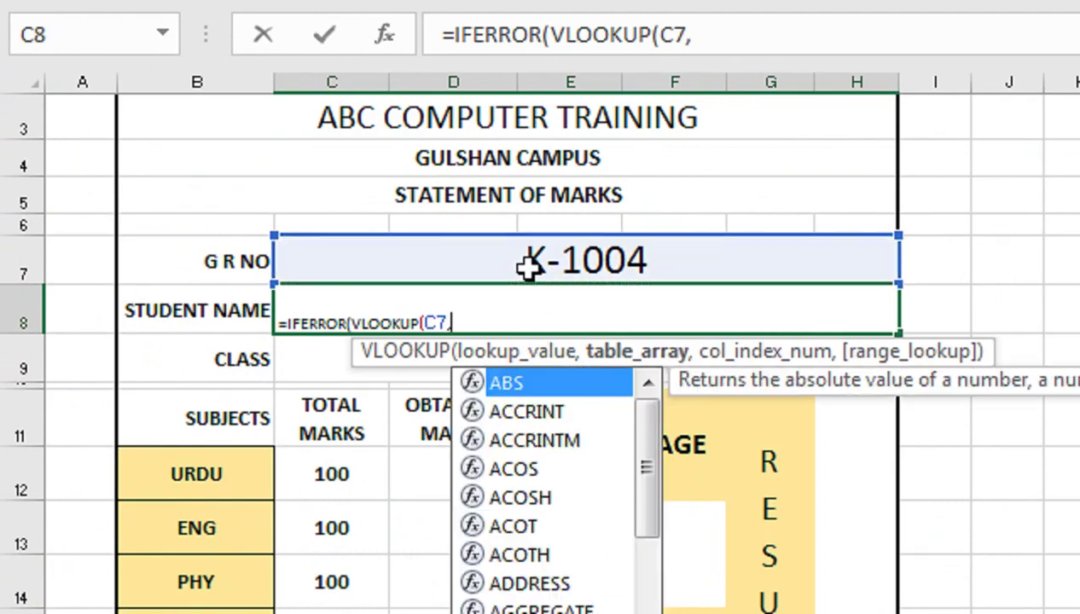
pyautogui.write('=')
pyautogui.press('BackSpace')
pyautogui.press('BackSpace')
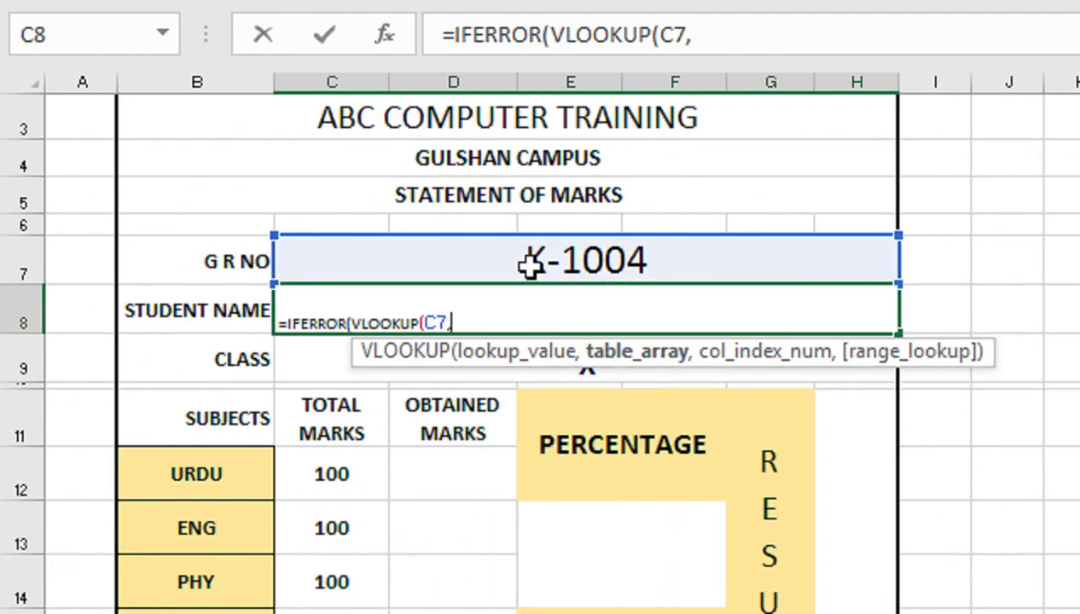
pyautogui.write('DATA')
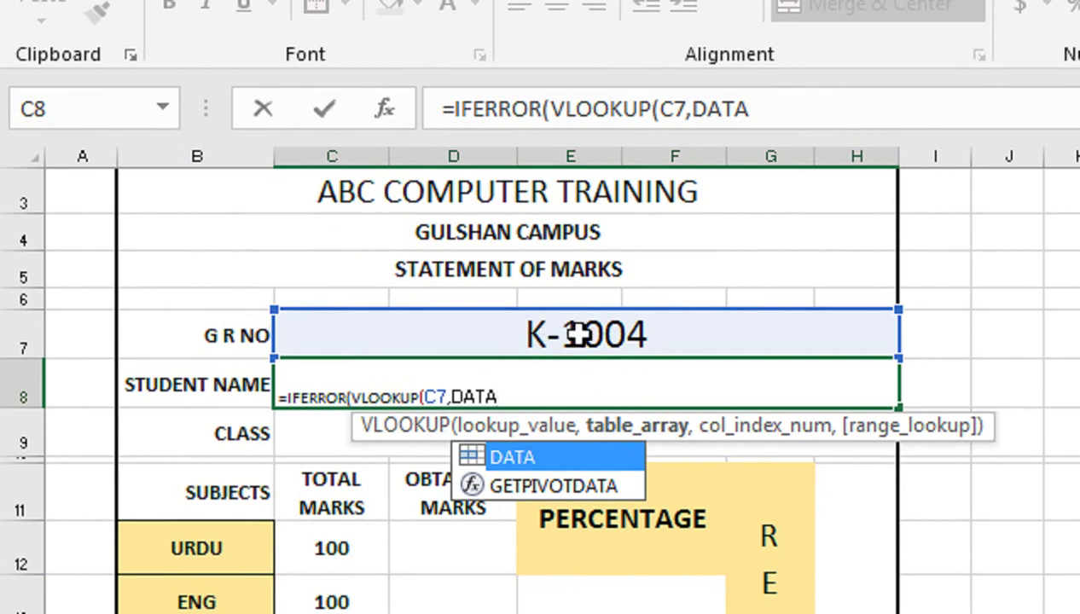
pyautogui.write(',2')
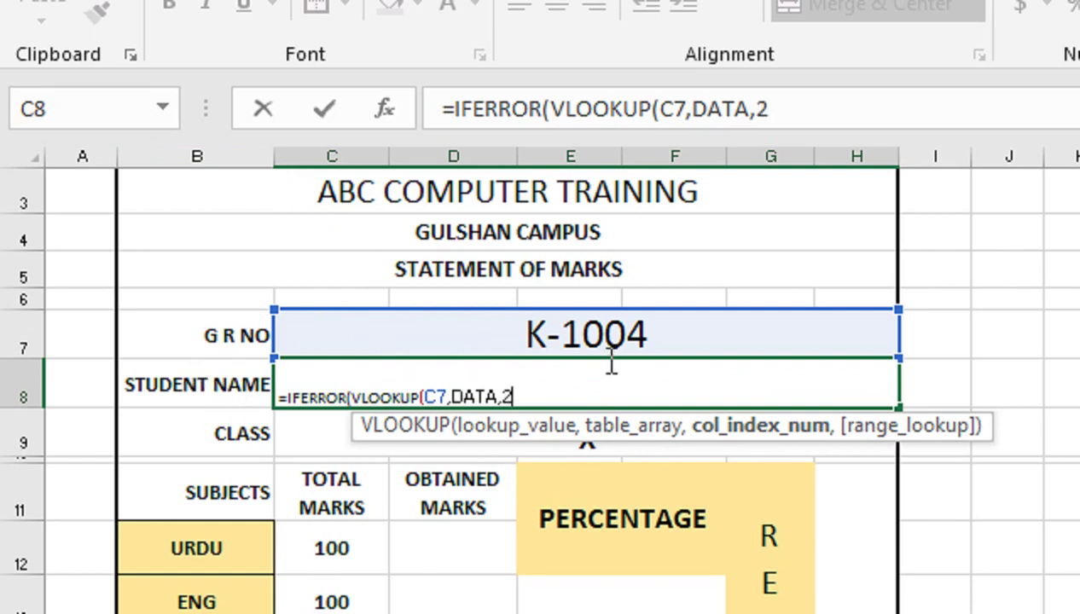
pyautogui.write(',')
pyautogui.press('Down')
pyautogui.press('Tab')
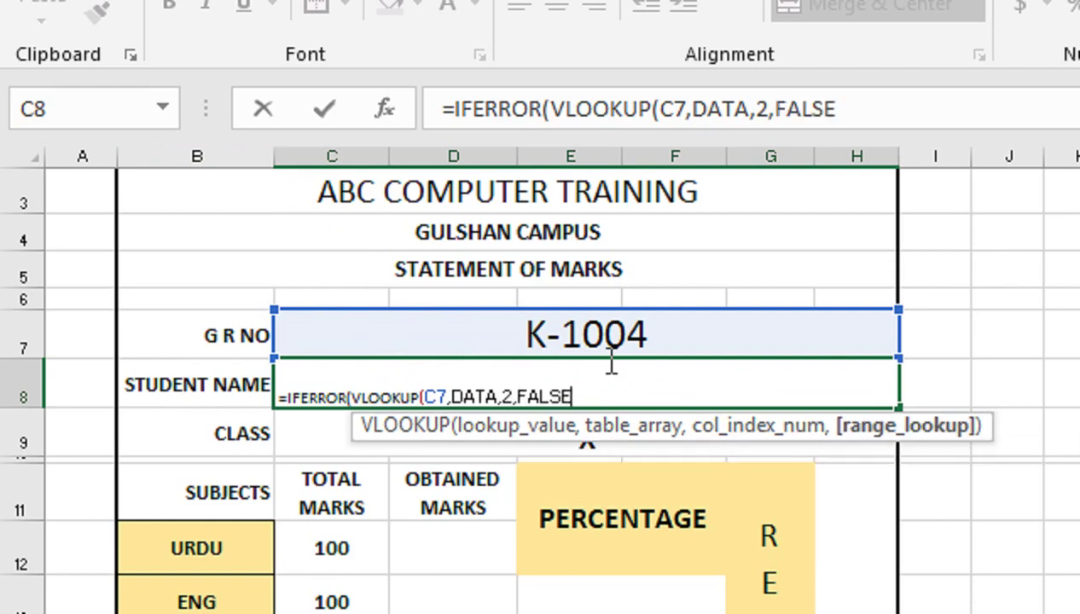
pyautogui.write(',""')
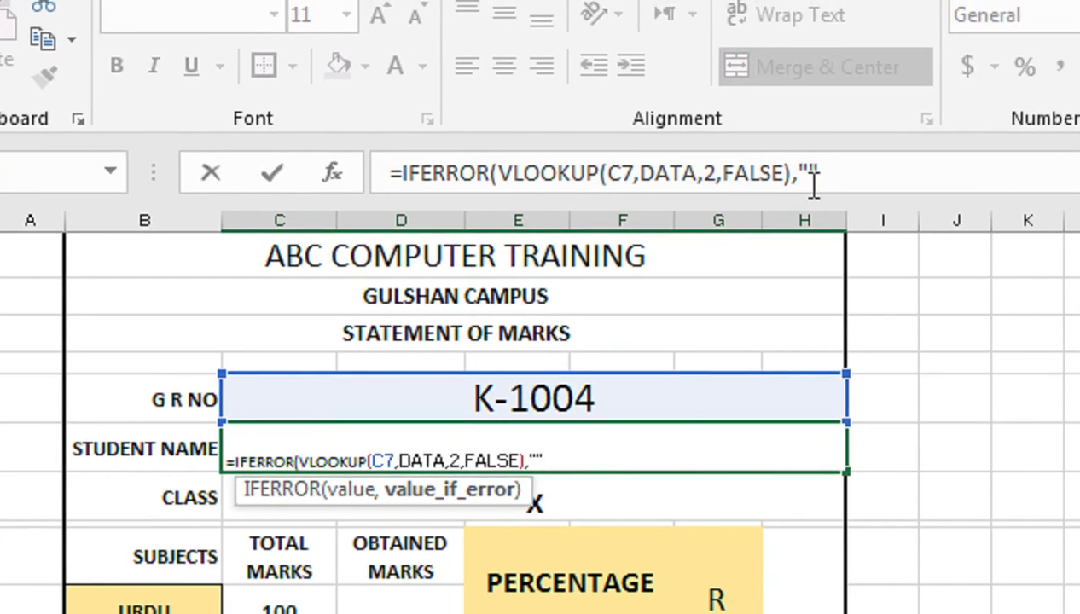
pyautogui.write(')')
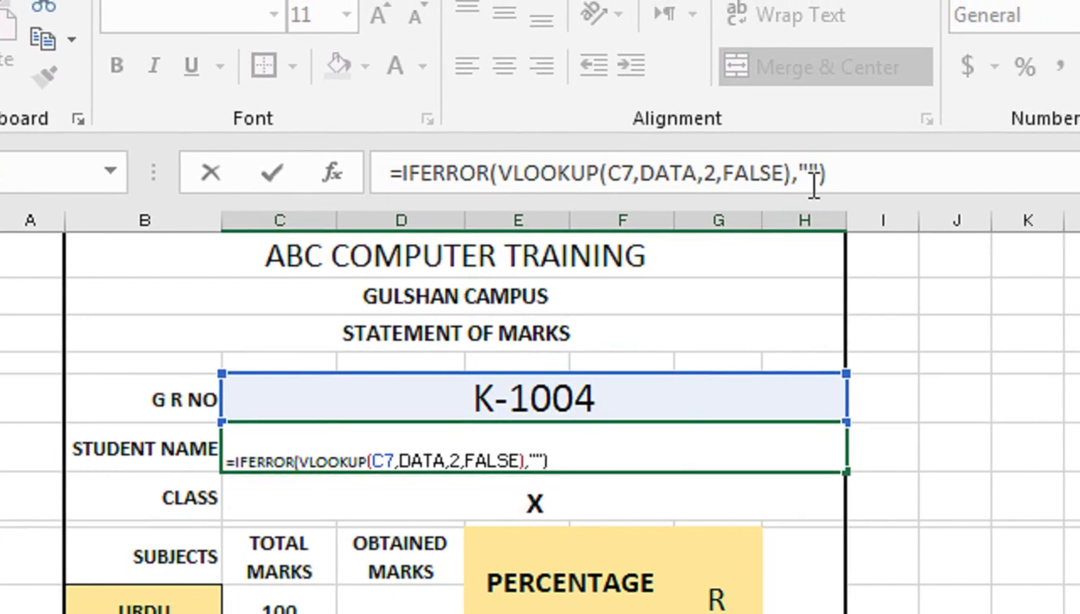
pyautogui.press('Return')
pyautogui.click(586, 441)
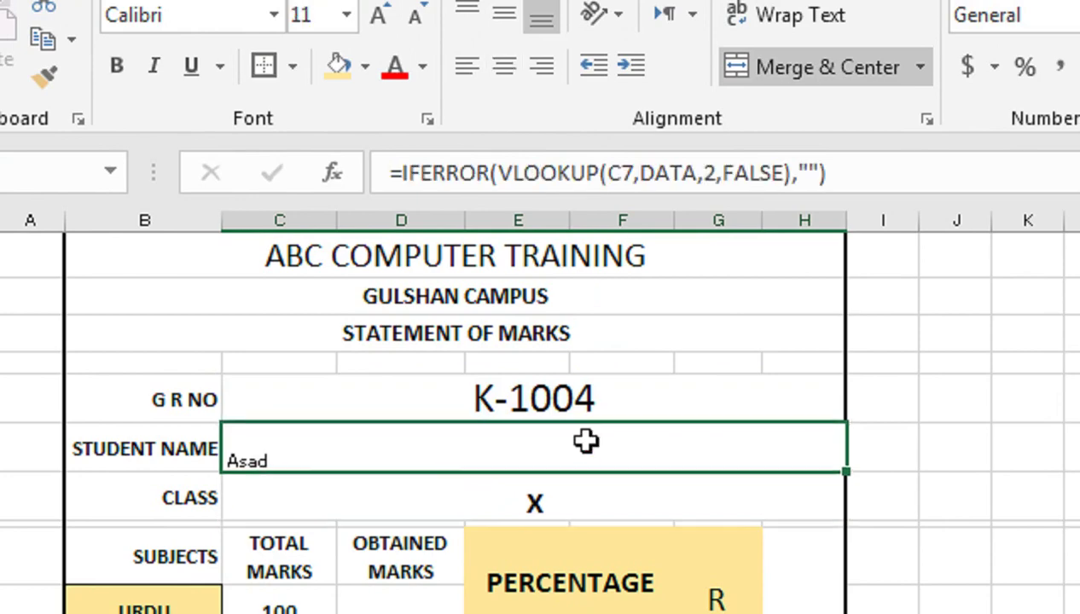
pyautogui.click(472, 389)
# Copy C7's formatting onto the student name in C8 and left-align it.
pyautogui.click(83, 158)
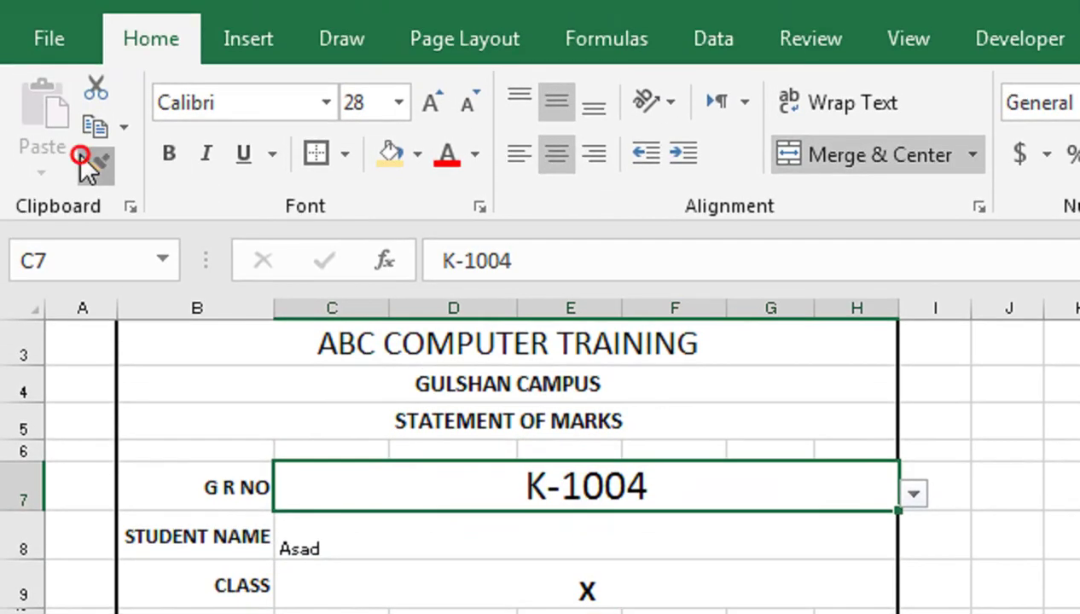
pyautogui.click(367, 546)
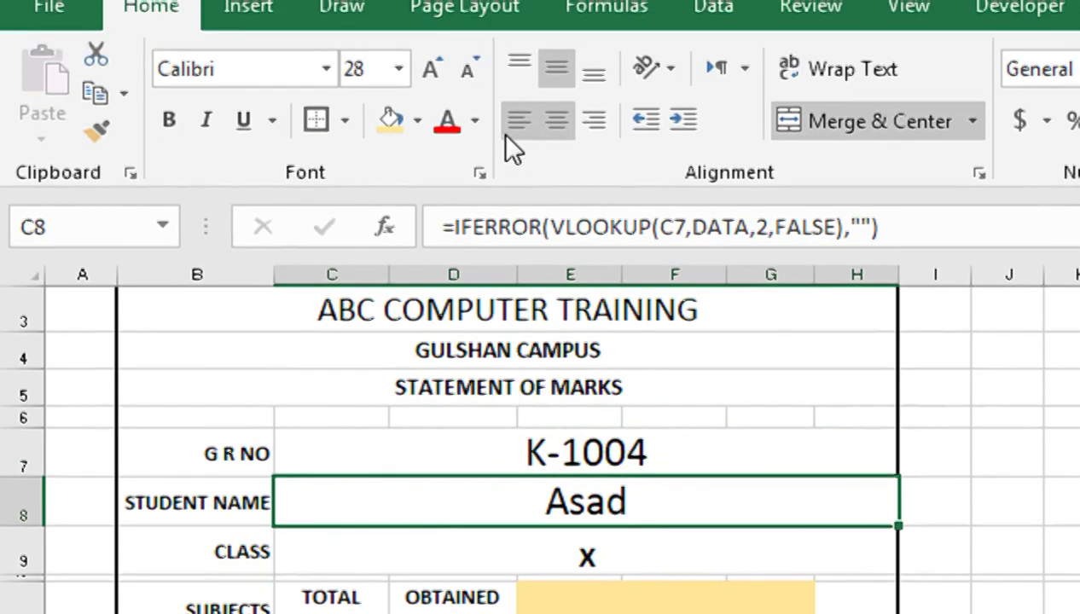
pyautogui.click(507, 149)
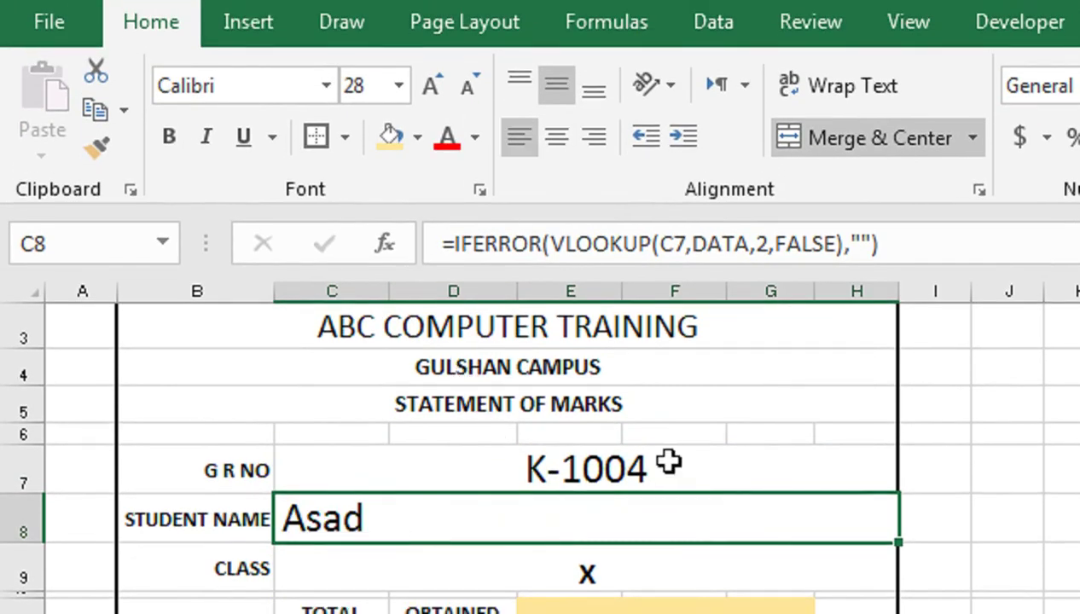
# Choose K-1001 from the C7 dropdown to test the name lookup, then return to M-SHEET.
pyautogui.click(648, 466)
pyautogui.click(912, 477)
pyautogui.click(908, 503)
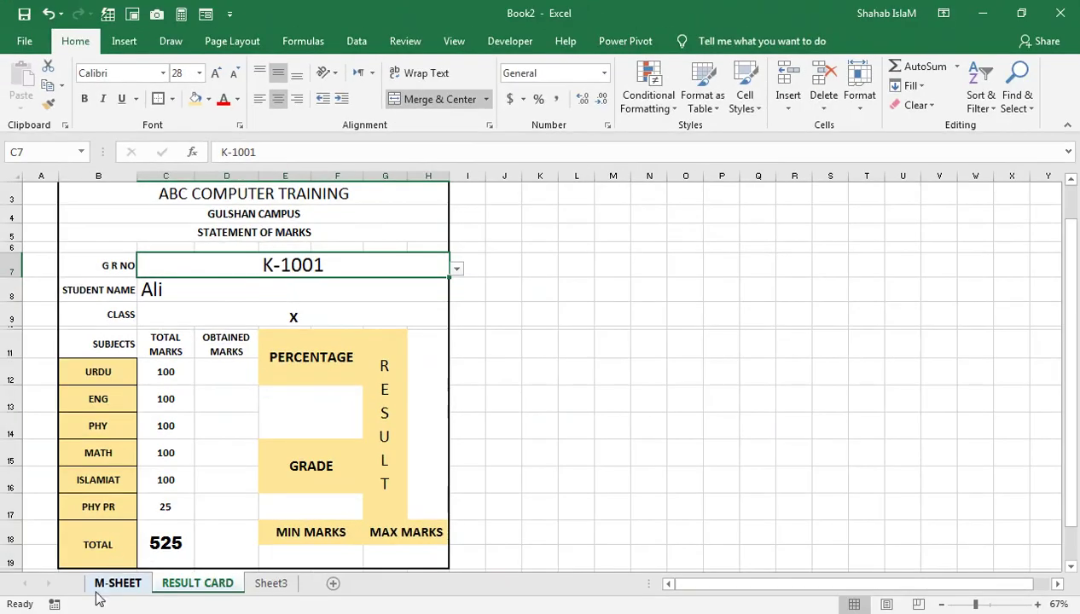
pyautogui.click(101, 588)
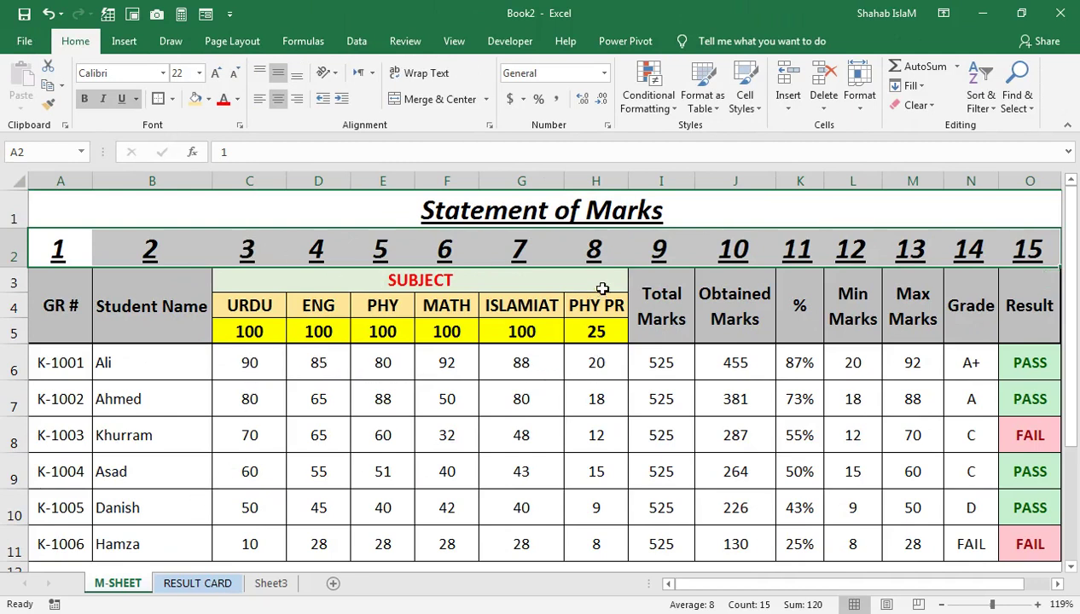
# Copy the student name lookup formula into all six Obtained Marks cells, URDU through PHY PR.
pyautogui.click(181, 584)
pyautogui.click(192, 291)
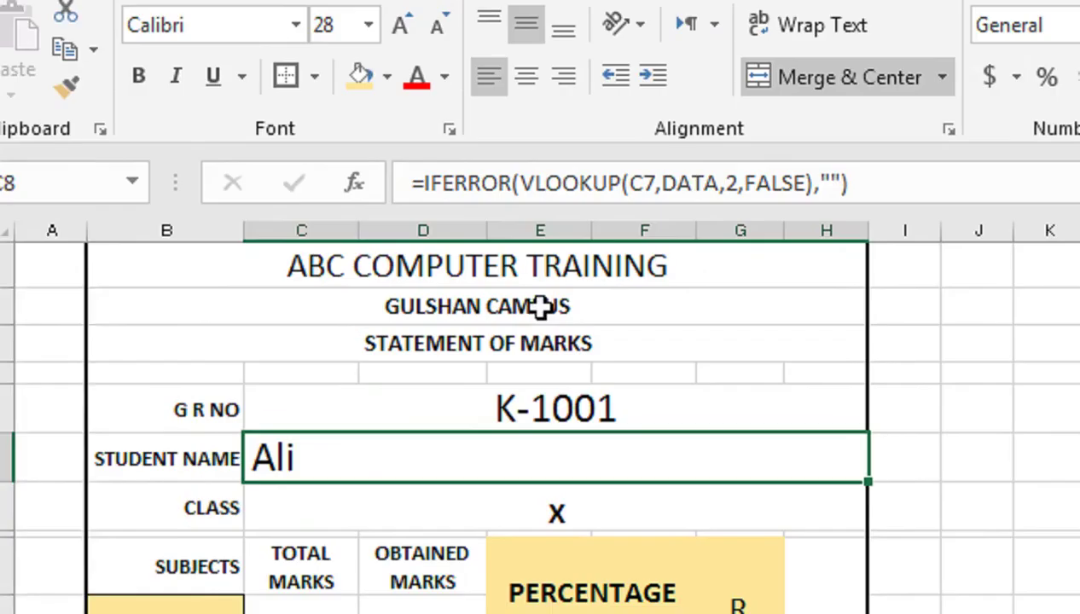
pyautogui.click(465, 153)
pyautogui.moveTo(800, 184); pyautogui.dragTo(297, 184)
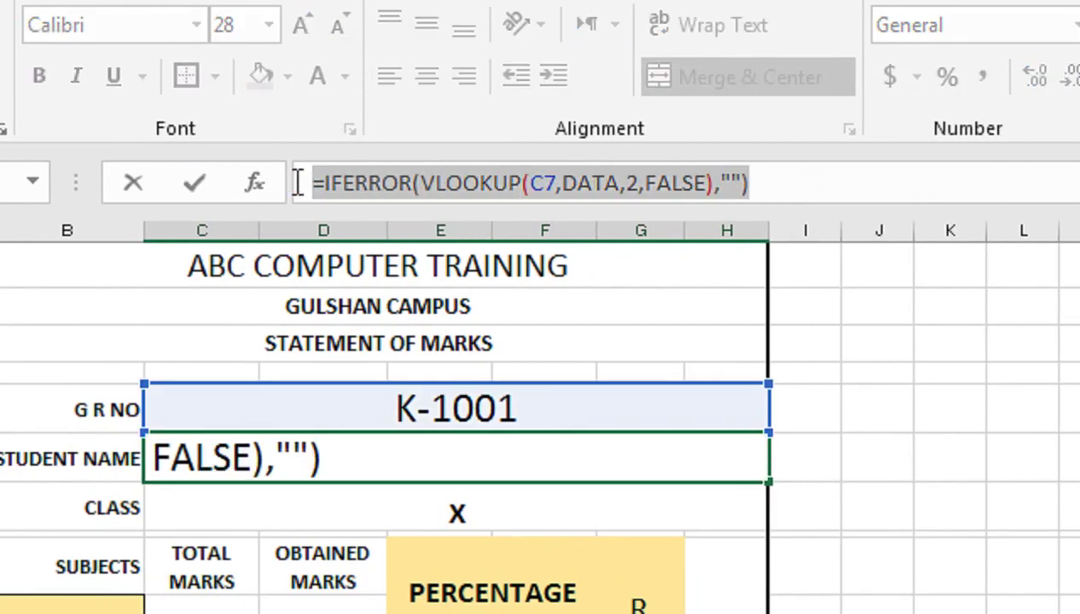
pyautogui.press('Return')
pyautogui.click(286, 475)
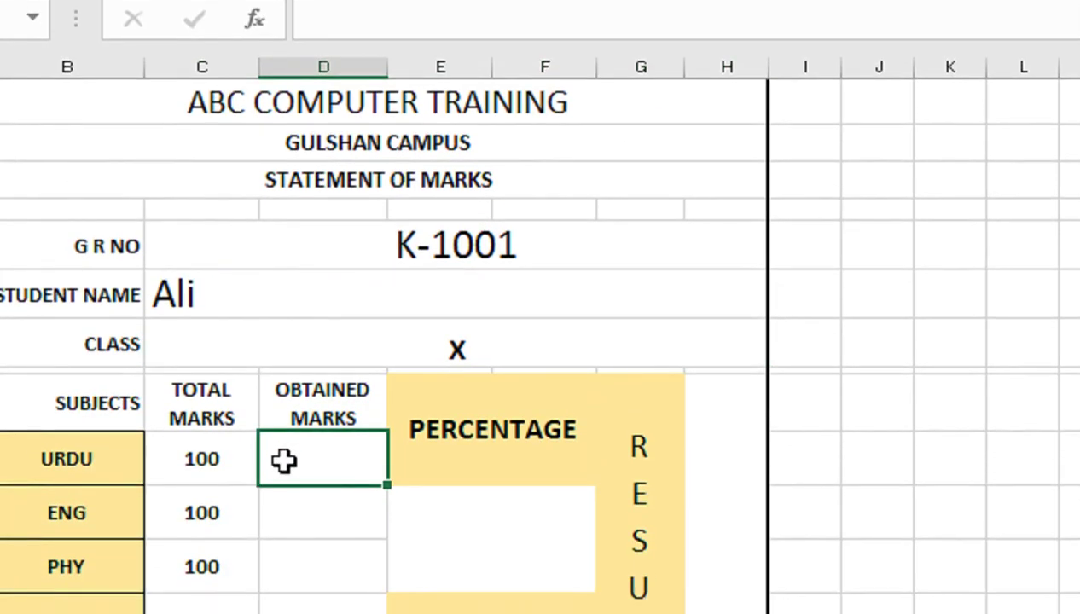
pyautogui.hotkey('ctrl', 'v')
pyautogui.click(300, 469)
pyautogui.hotkey('ctrl', 'v')
pyautogui.click(312, 457)
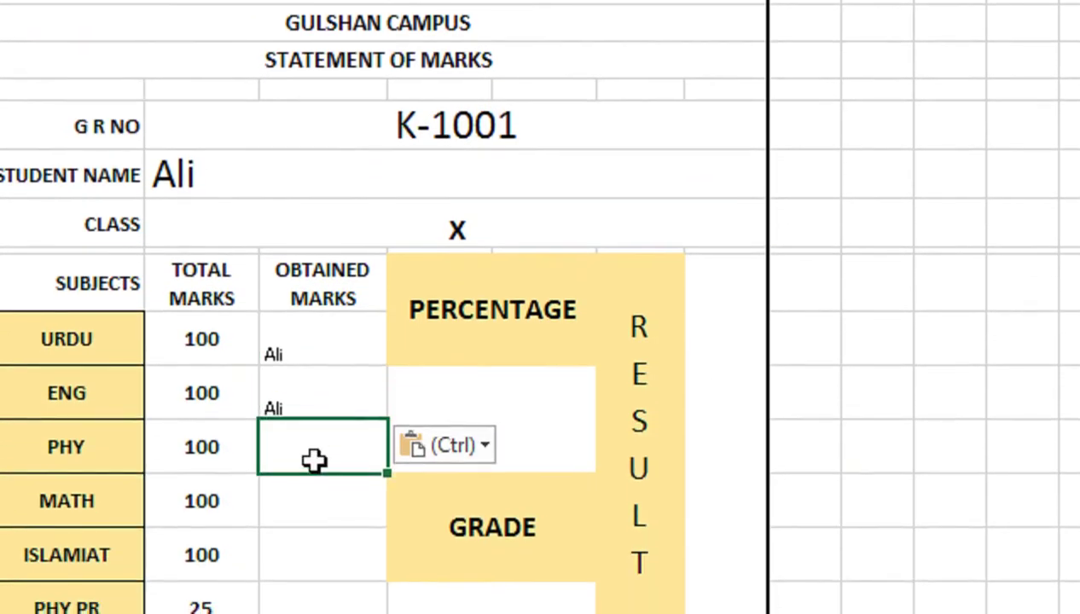
pyautogui.write('Ali')
pyautogui.click(298, 472)
pyautogui.write('Ali')
pyautogui.click(289, 446)
pyautogui.write('Ali')
pyautogui.click(298, 458)
pyautogui.write('Ali')
# Set the column index to 3, 4 and 5 for URDU, ENG (85) and PHY (80).
pyautogui.doubleClick(328, 188)
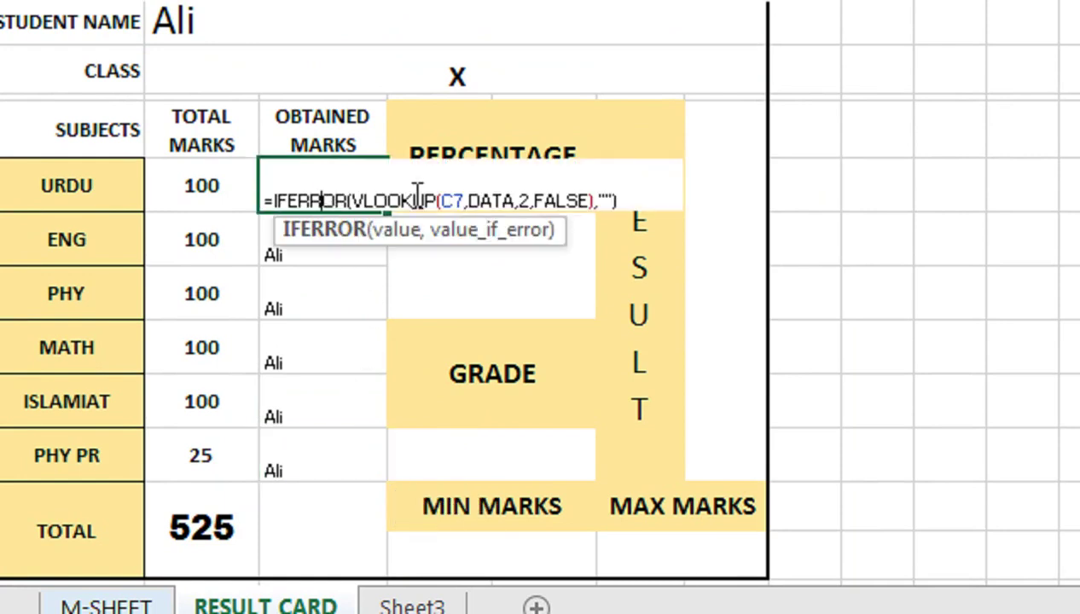
pyautogui.press('Left')
pyautogui.press('Left')
pyautogui.press('Left')
pyautogui.press('Left')
pyautogui.press('Left')
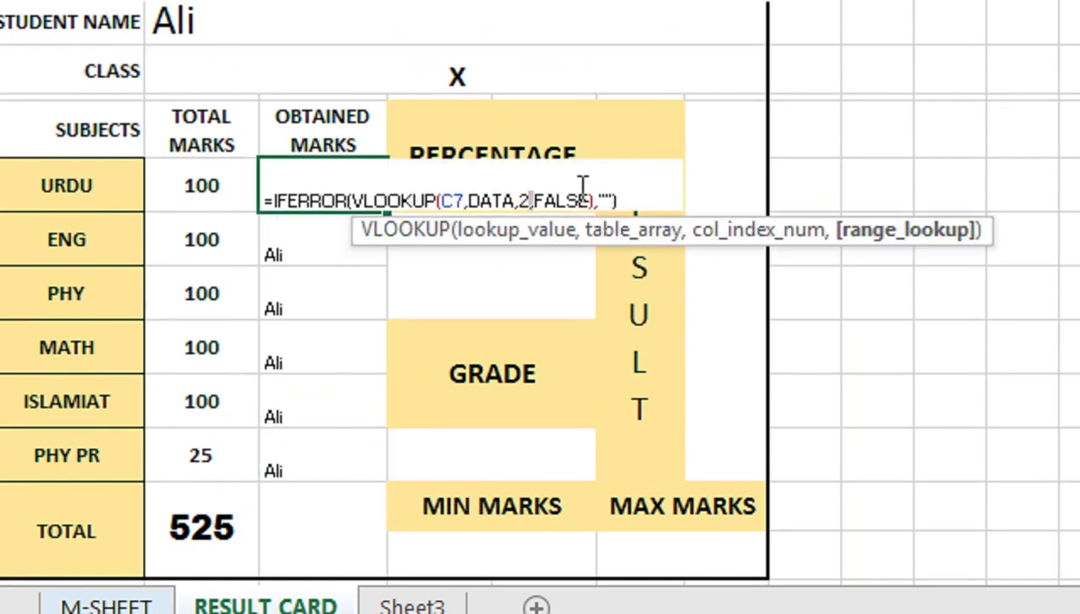
pyautogui.press('Left')
pyautogui.press('BackSpace')
pyautogui.write('2')
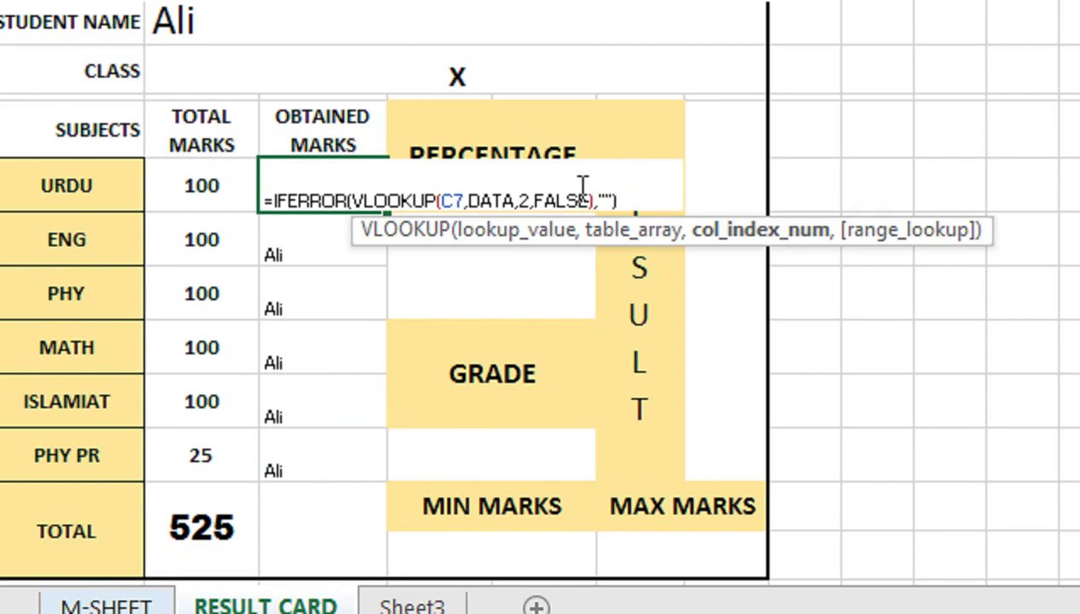
pyautogui.press('BackSpace')
pyautogui.write('3')
pyautogui.press('Return')
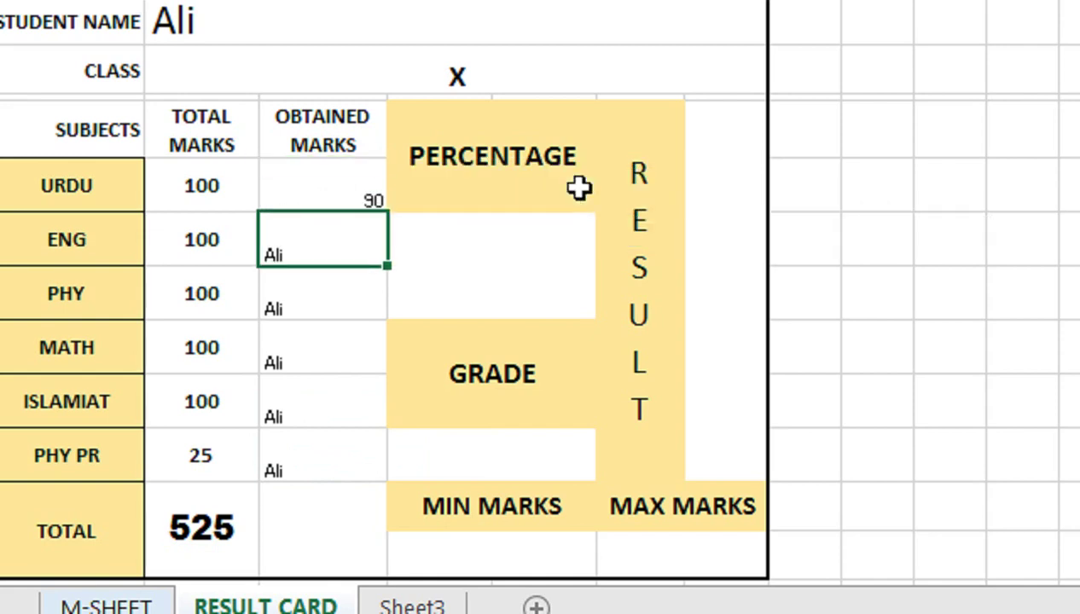
pyautogui.press('F2')
pyautogui.press('Left')
pyautogui.press('Left')
pyautogui.press('Left')
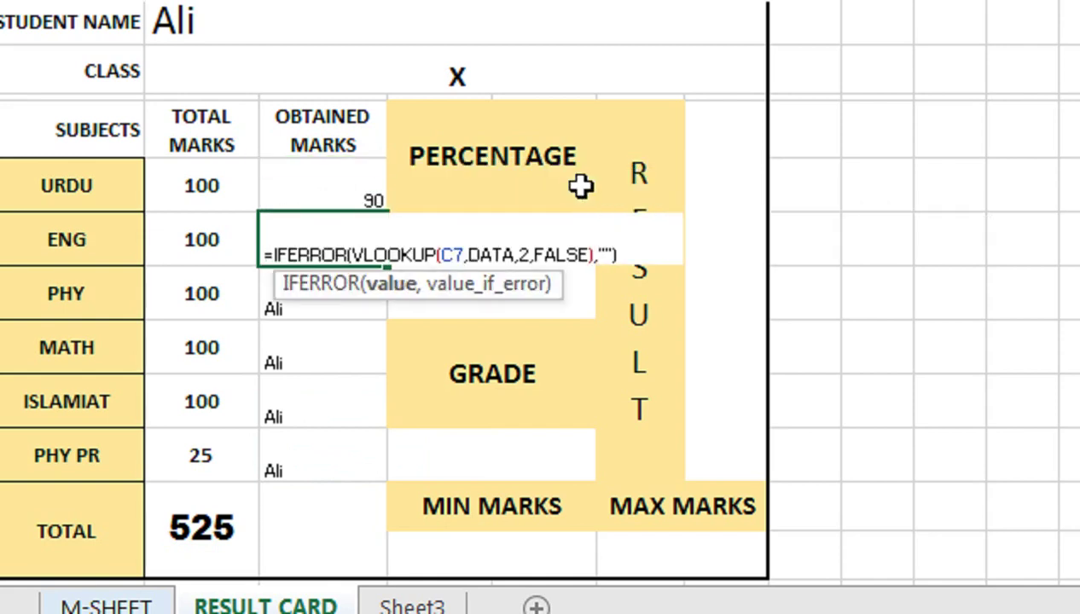
pyautogui.press('Left')
pyautogui.press('Left')
pyautogui.press('Left')
pyautogui.press('Left')
pyautogui.press('Left')
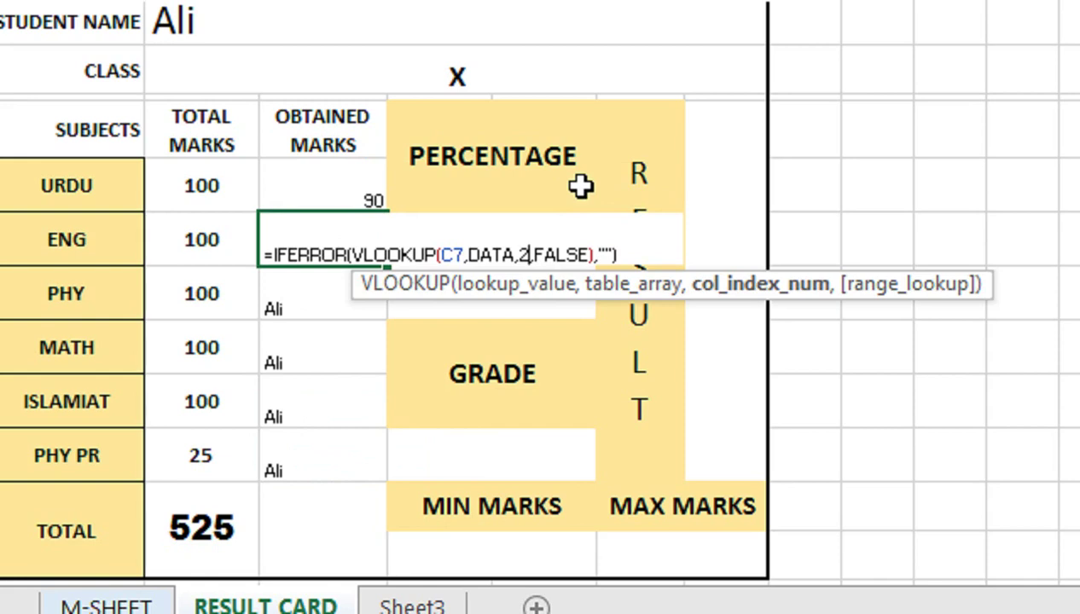
pyautogui.press('BackSpace')
pyautogui.write('4')
pyautogui.press('Return')
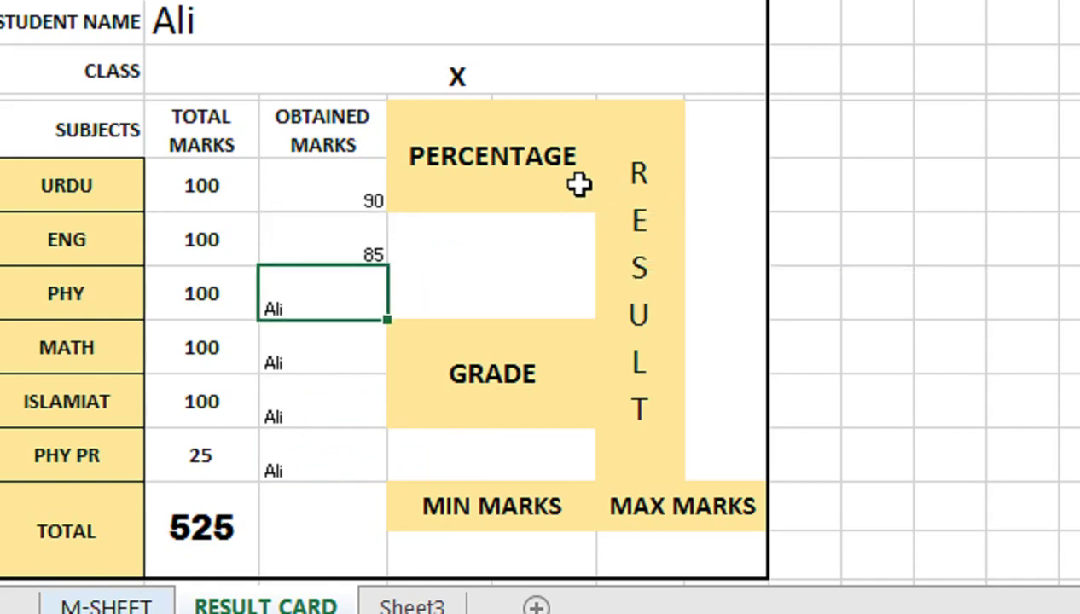
pyautogui.press('F2')
pyautogui.press('Left')
pyautogui.press('Left')
pyautogui.press('Left')
pyautogui.press('Left')
pyautogui.press('Left')
pyautogui.press('Left')
pyautogui.press('Left')
pyautogui.press('Left')
pyautogui.press('BackSpace')
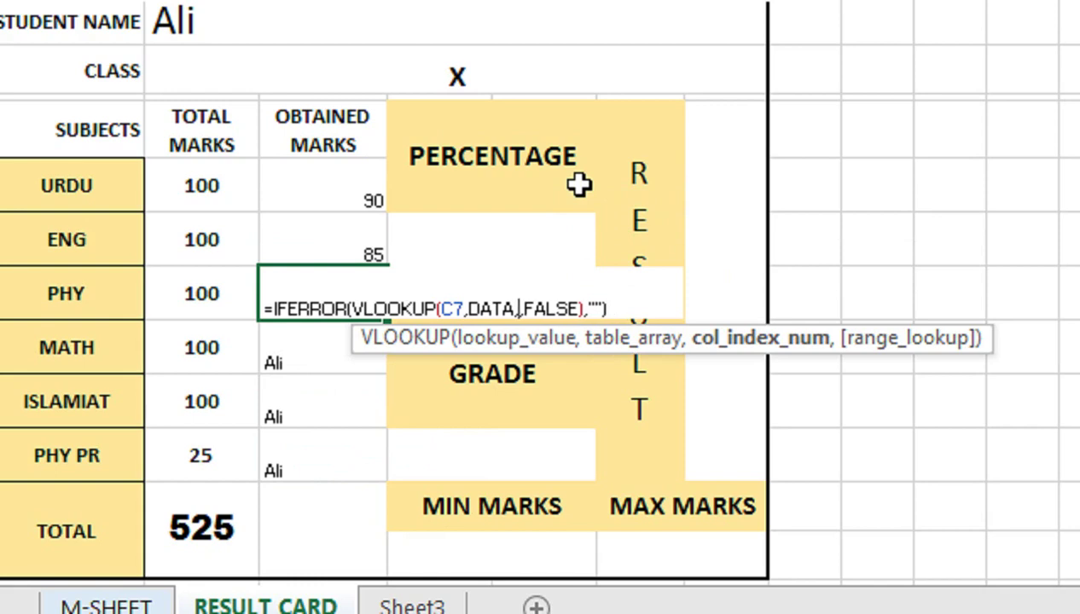
pyautogui.write('5')
pyautogui.press('Return')
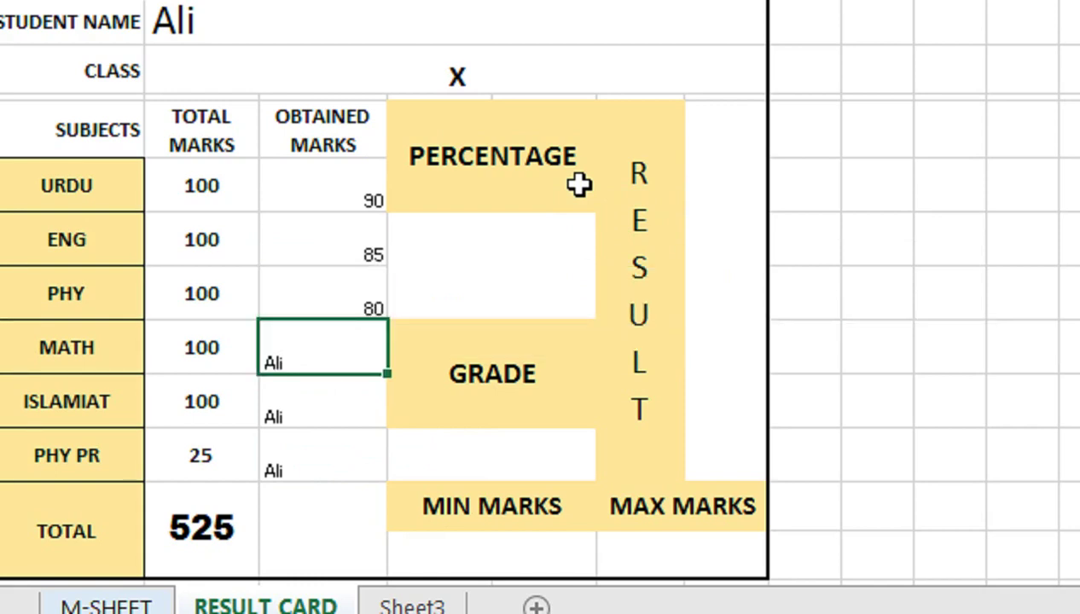
# Set the column index to 6, 7 and 8 for MATH (92), ISLAMIAT (88) and PHY PR (20).
pyautogui.press('F2')
pyautogui.press('Left')
pyautogui.press('Left')
pyautogui.press('Left')
pyautogui.press('Left')
pyautogui.press('Left')
pyautogui.press('Left')
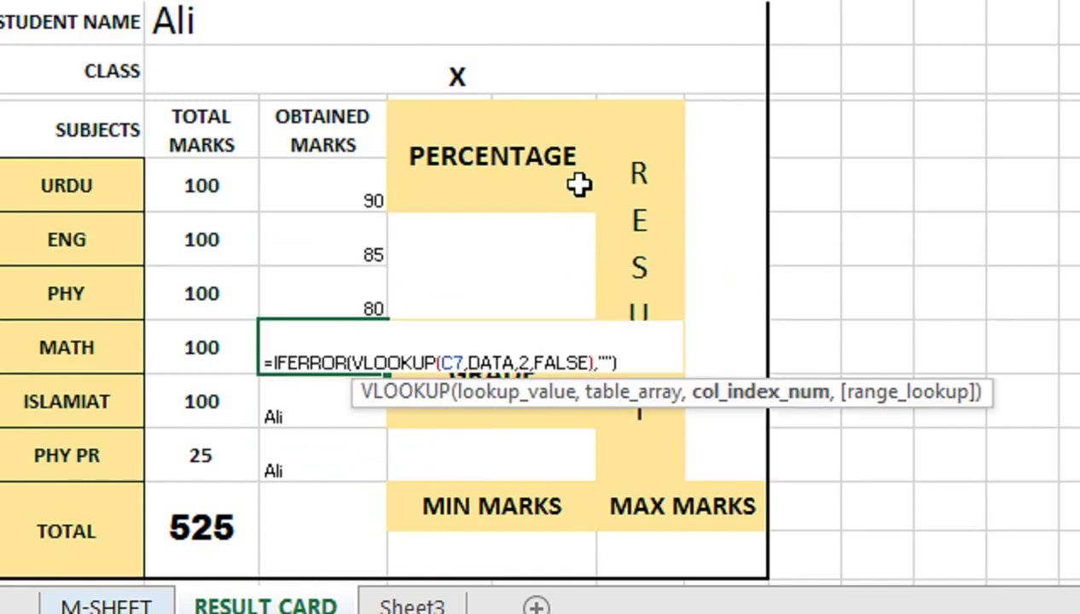
pyautogui.press('BackSpace')
pyautogui.write('6')
pyautogui.press('Return')
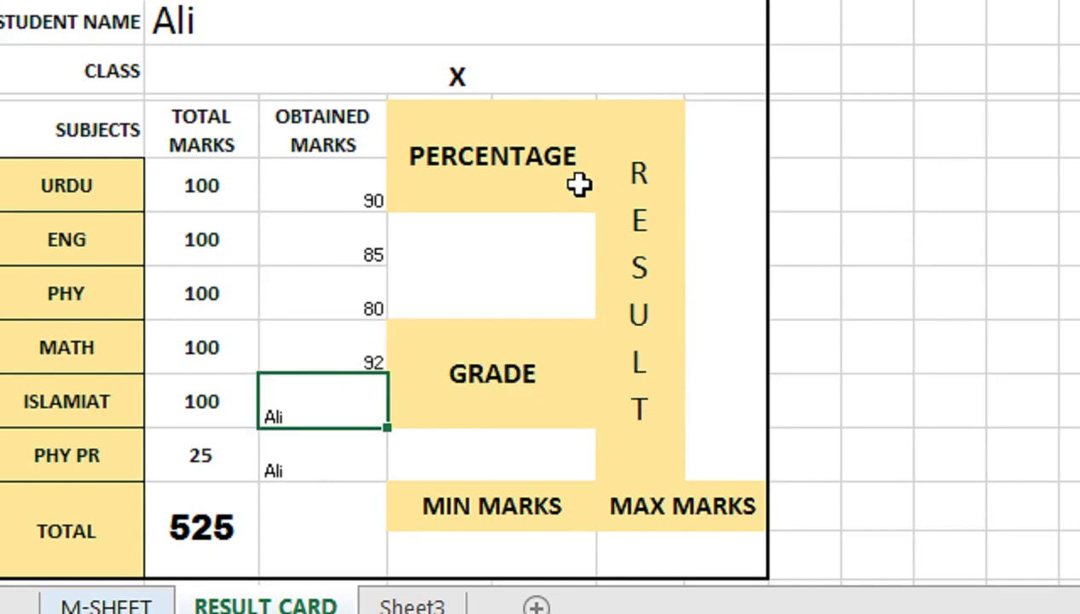
pyautogui.press('F2')
pyautogui.press('Left')
pyautogui.press('Left')
pyautogui.press('Left')
pyautogui.press('Left')
pyautogui.press('Left')
pyautogui.press('Left')
pyautogui.press('Left')
pyautogui.press('Left')
pyautogui.press('Left')
pyautogui.press('BackSpace')
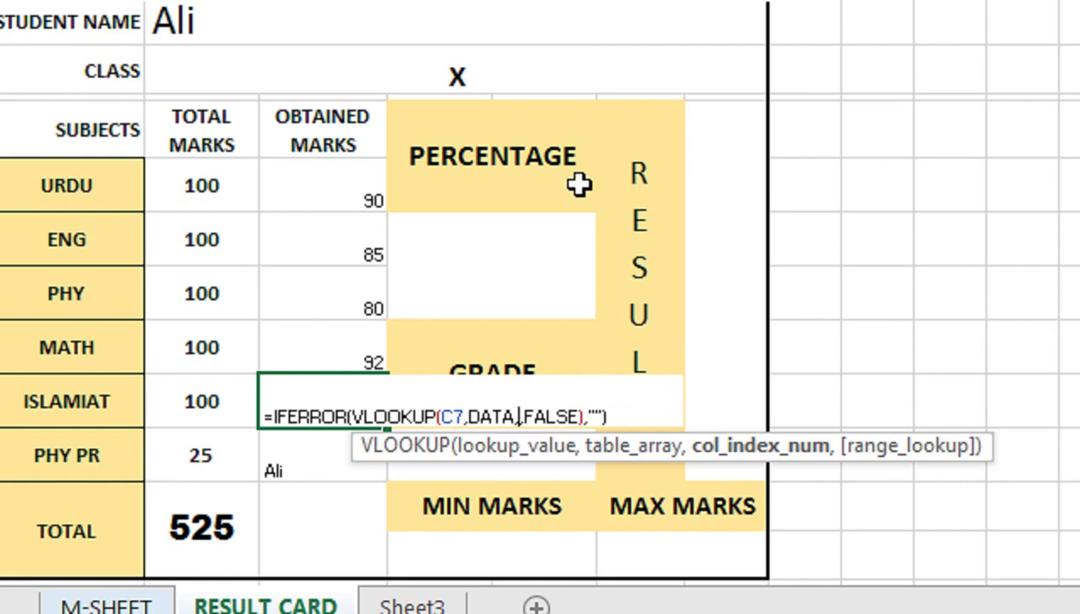
pyautogui.write('7')
pyautogui.press('Return')
pyautogui.press('F2')
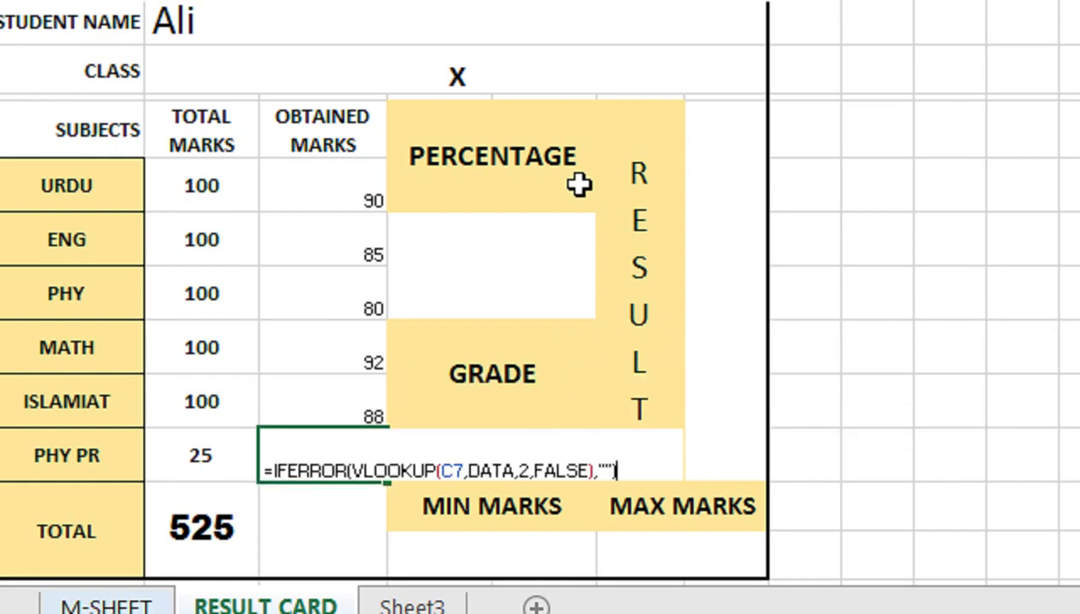
pyautogui.press('Left')
pyautogui.press('Left')
pyautogui.press('Left')
pyautogui.press('Left')
pyautogui.press('Left')
pyautogui.press('Left')
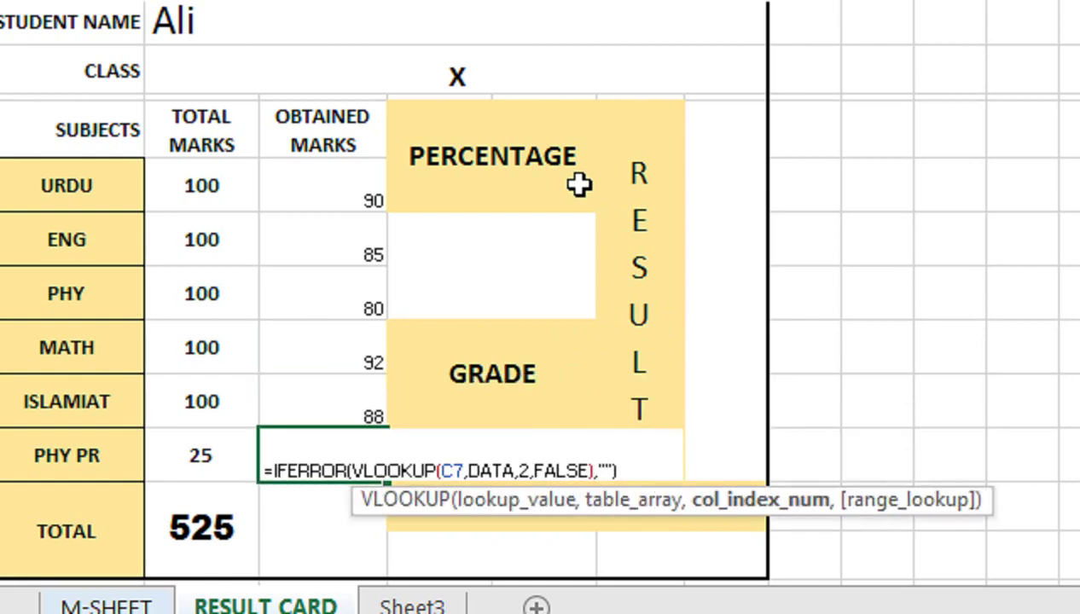
pyautogui.press('BackSpace')
pyautogui.write('8')
pyautogui.press('Return')
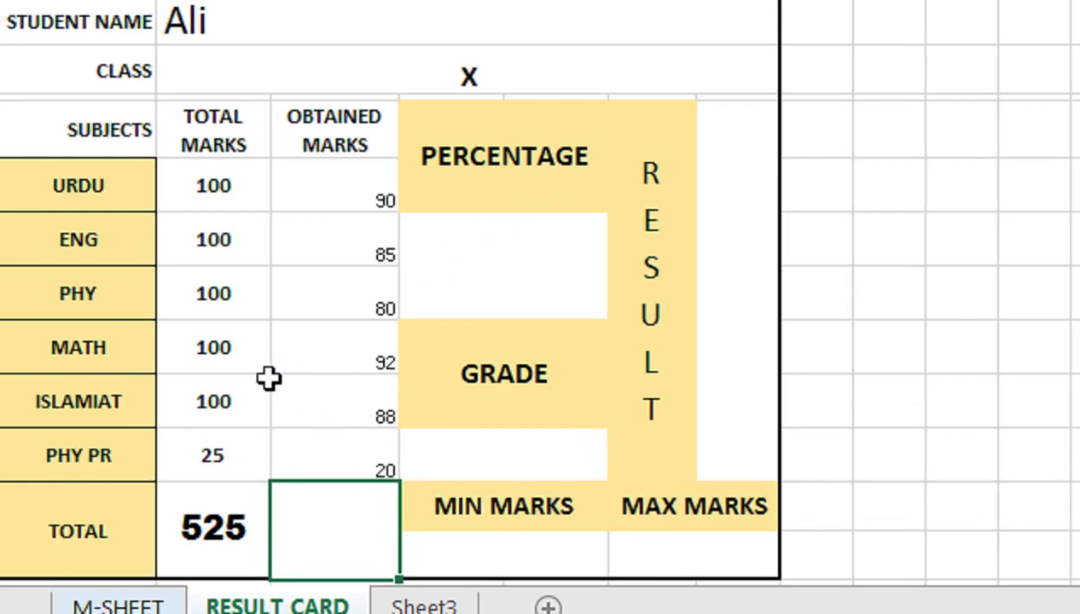
# Compare the six obtained marks against the M-SHEET table and recheck the URDU formula.
pyautogui.moveTo(355, 179); pyautogui.dragTo(342, 456)
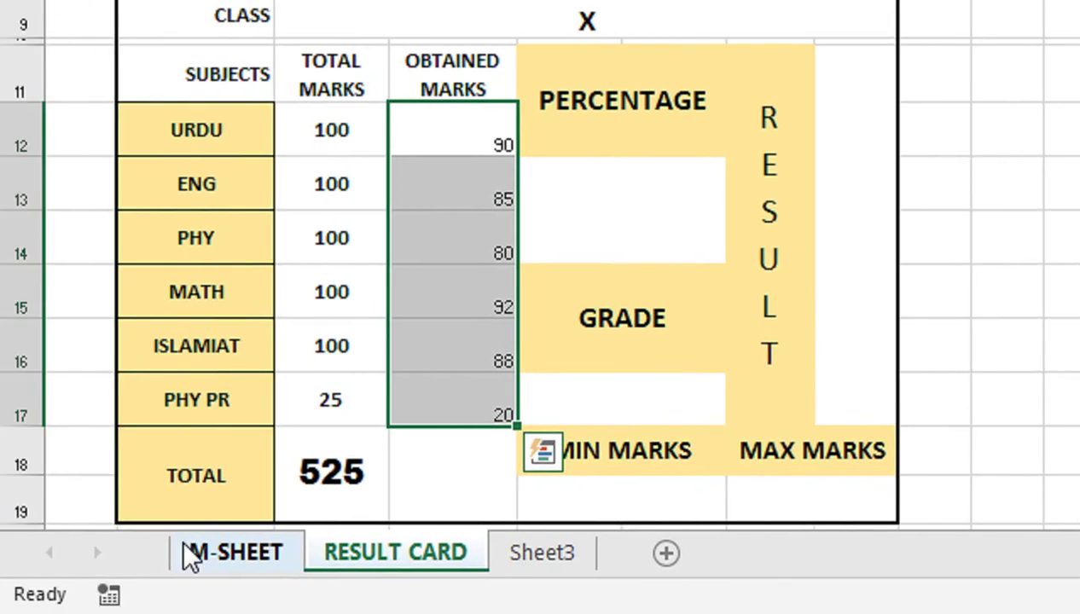
pyautogui.click(185, 548)
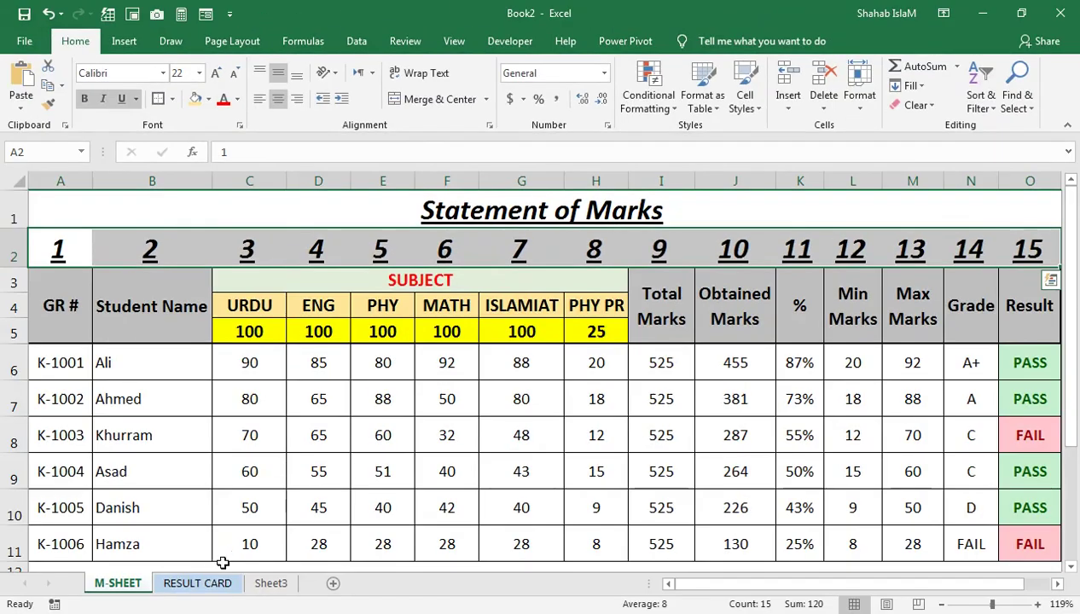
pyautogui.click(194, 583)
pyautogui.doubleClick(238, 370)
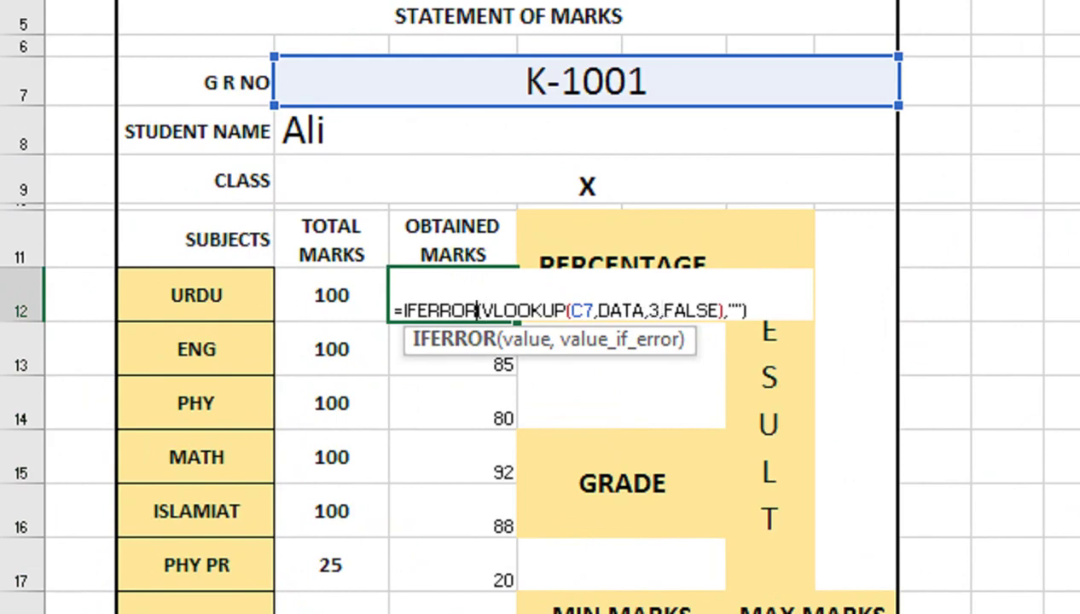
pyautogui.press('Escape')
pyautogui.press('Down')
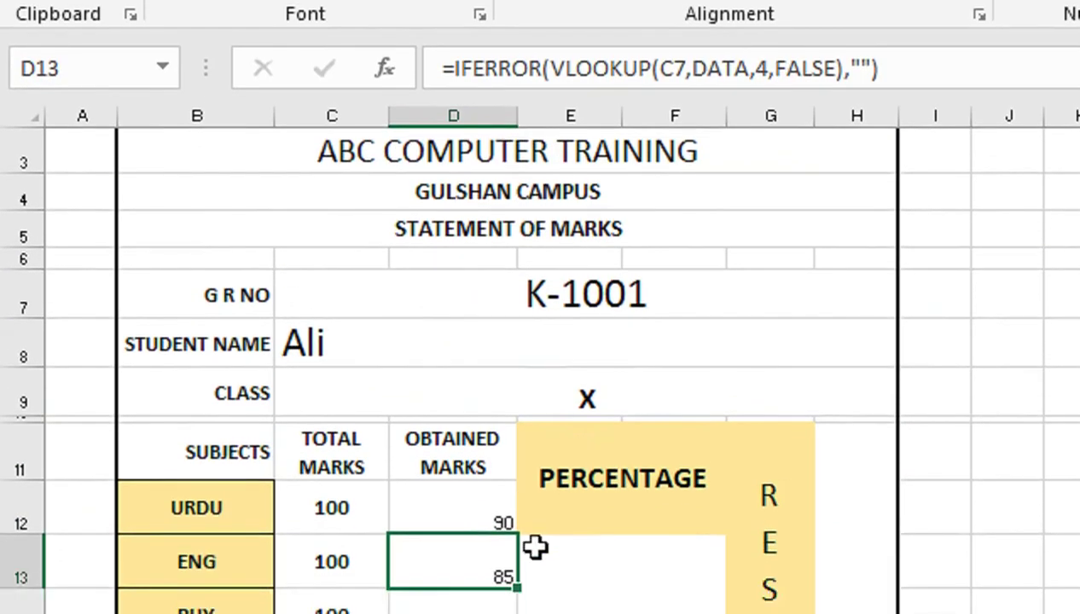
pyautogui.press('Down')
pyautogui.press('Down')
pyautogui.press('Down')
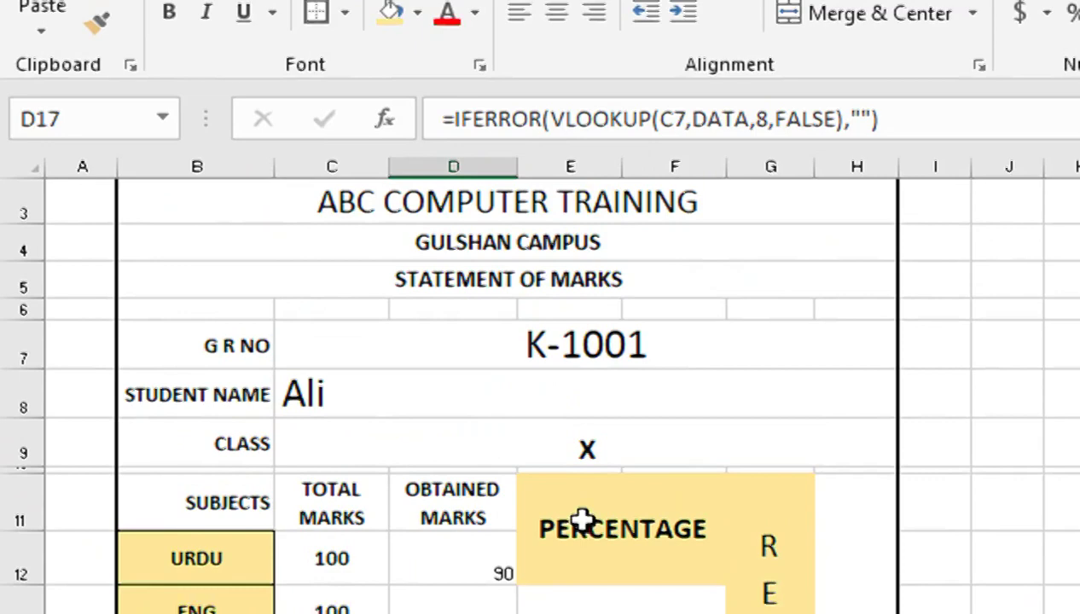
# Format Paint the URDU total marks cell onto the obtained marks D12:D17 to centre them.
pyautogui.click(313, 556)
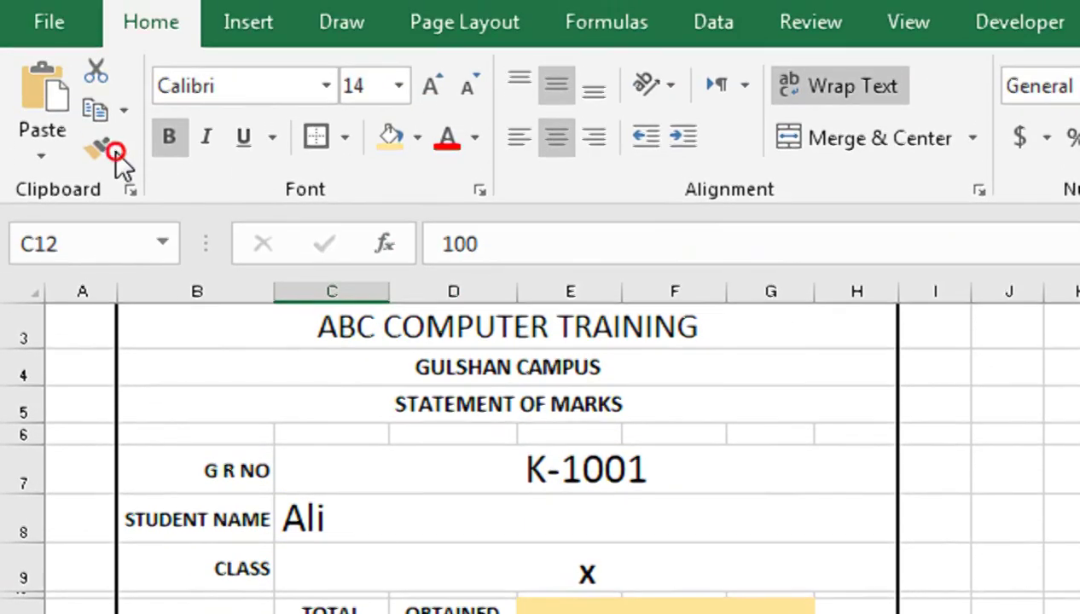
pyautogui.click(115, 149)
pyautogui.moveTo(431, 268); pyautogui.dragTo(431, 546)
pyautogui.click(451, 459)
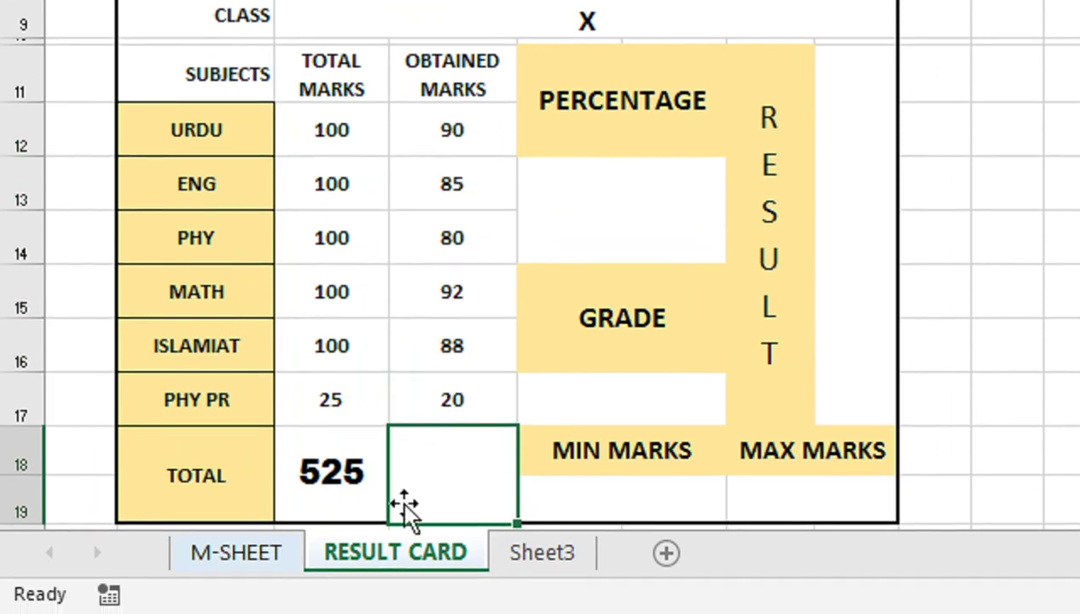
pyautogui.click(291, 566)
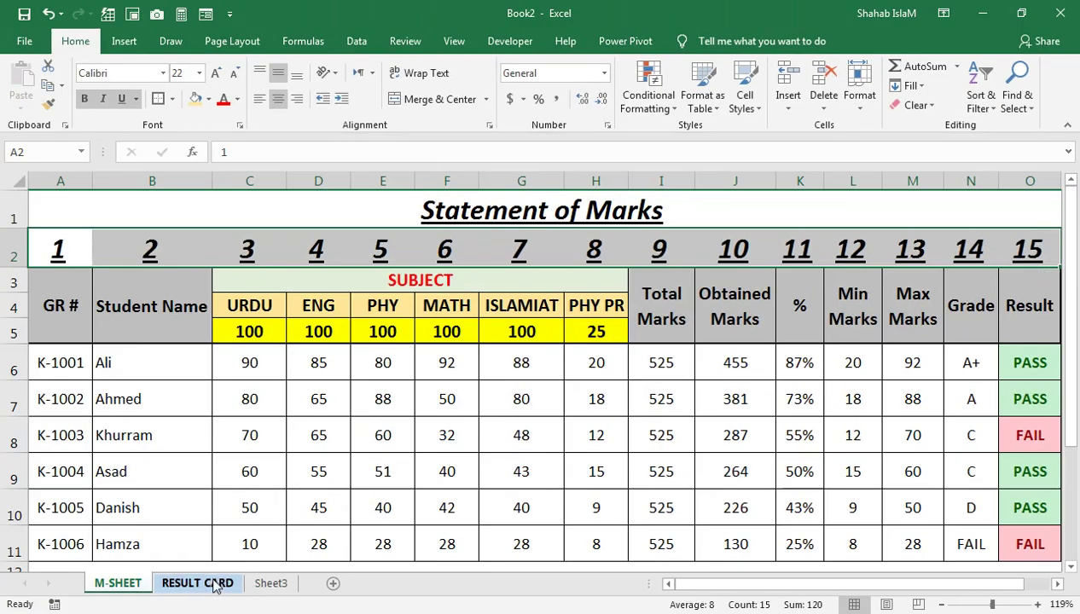
pyautogui.click(204, 583)
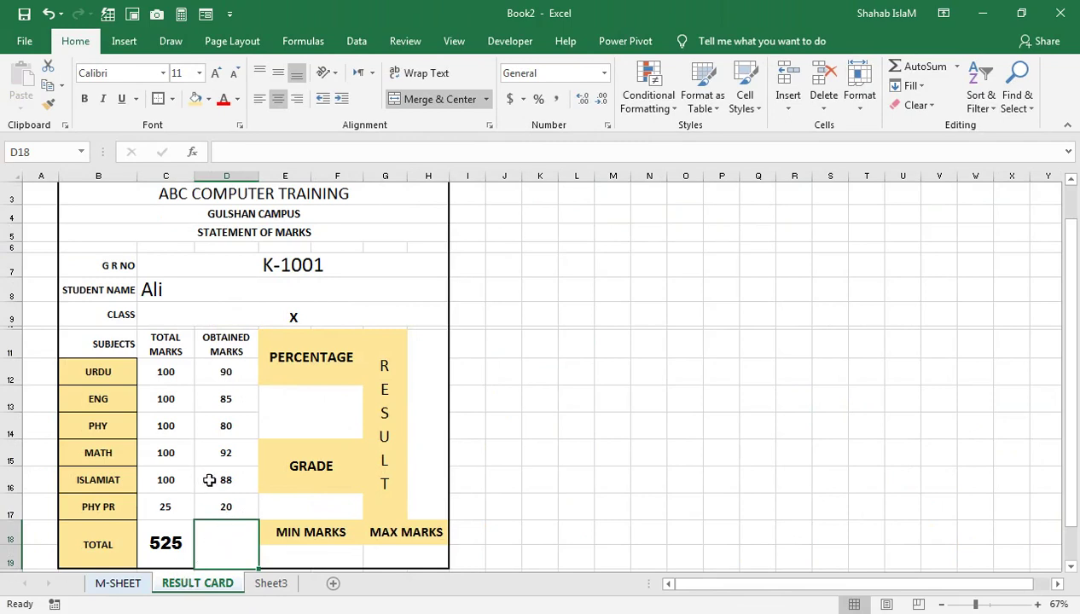
# Put the lookup formula in the obtained-marks total D18 with column index 10, showing 455.
pyautogui.click(224, 503)
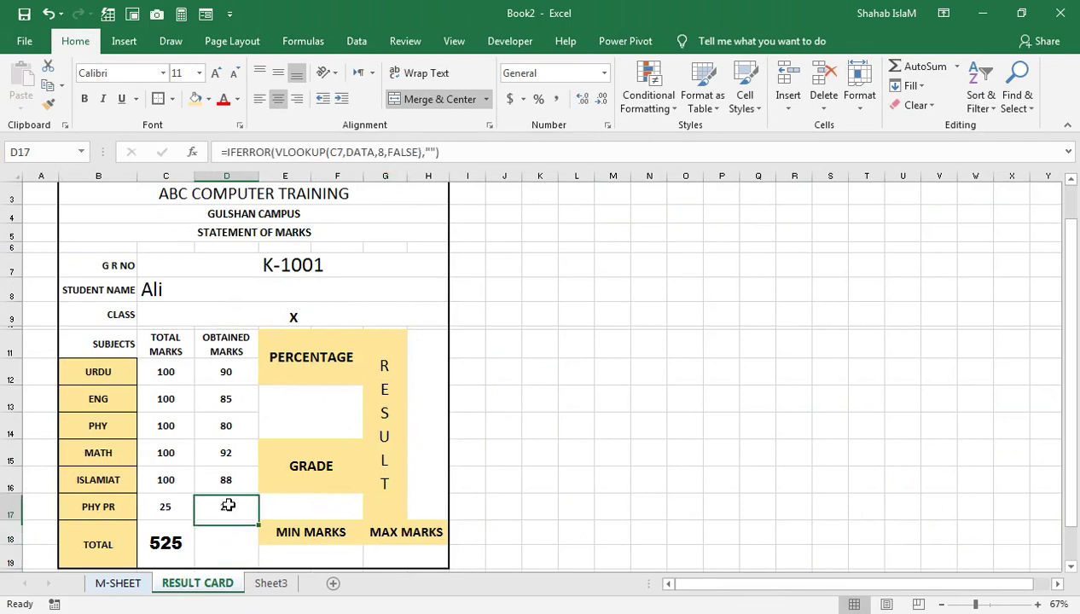
pyautogui.click(460, 151)
pyautogui.moveTo(460, 151); pyautogui.dragTo(216, 152)
pyautogui.hotkey('ctrl', 'c')
pyautogui.press('Return')
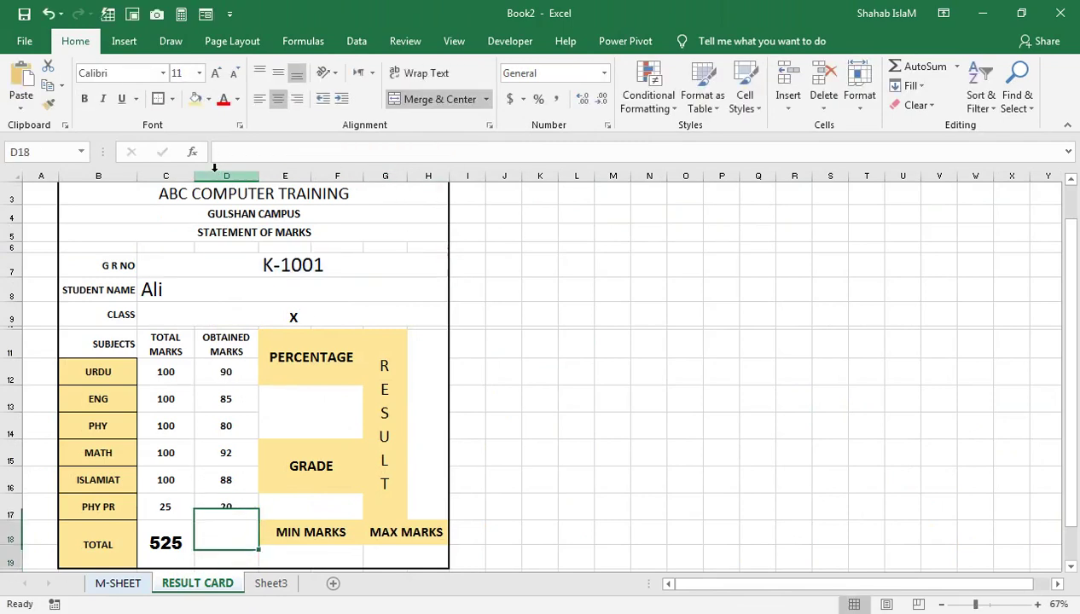
pyautogui.hotkey('ctrl', 'v')
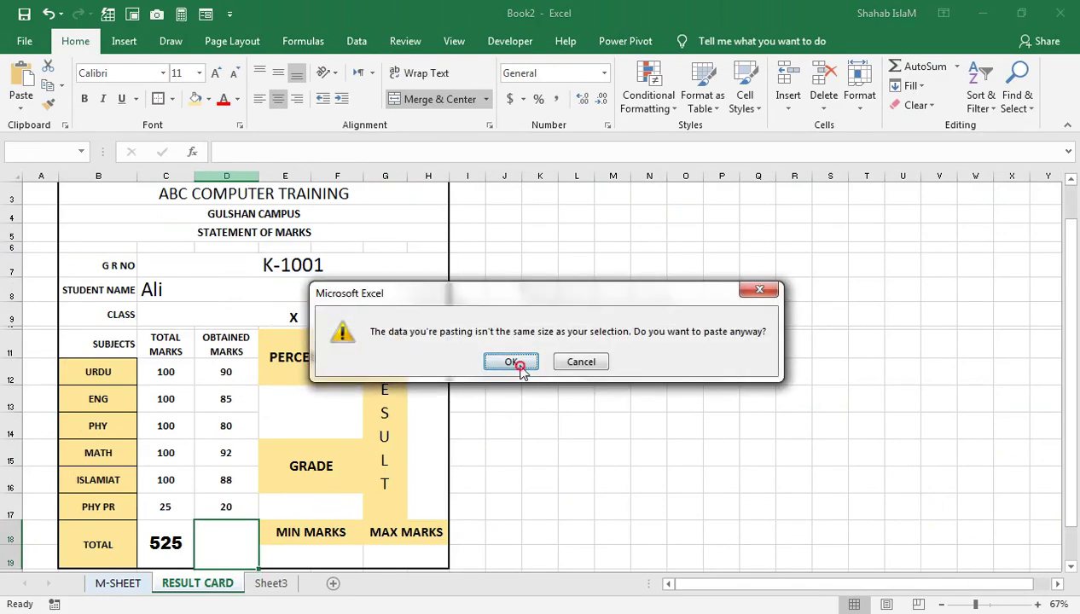
pyautogui.click(511, 361)
pyautogui.click(546, 376)
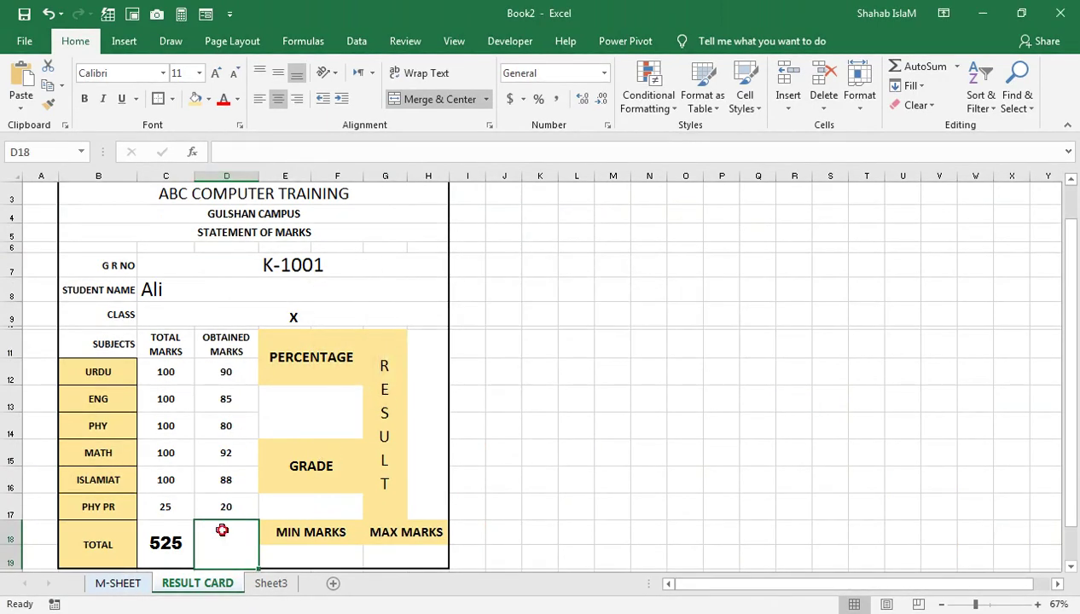
pyautogui.hotkey('ctrl', 'v')
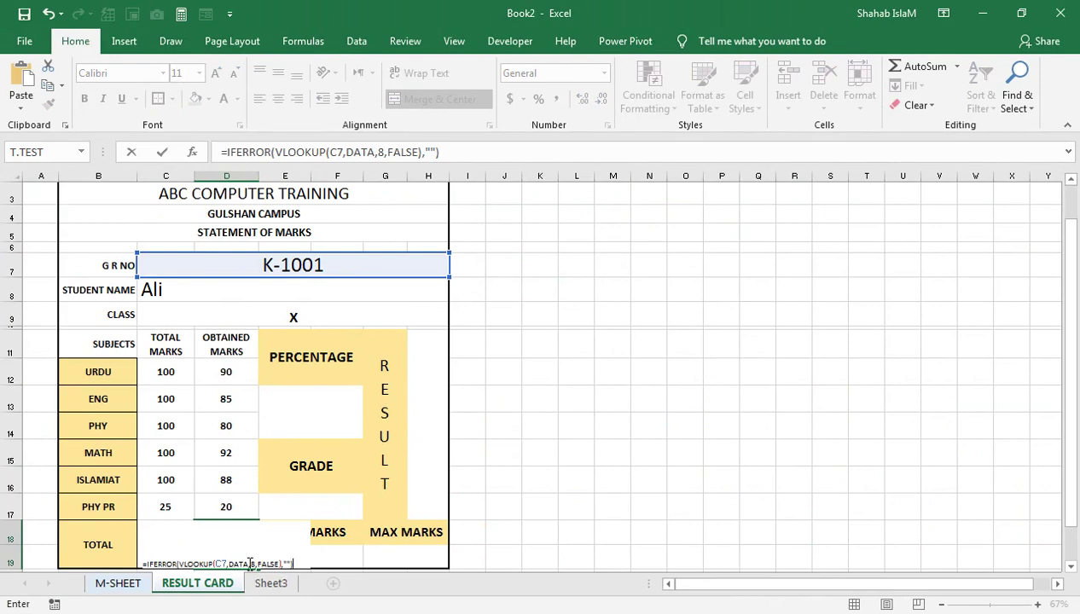
pyautogui.click(253, 564)
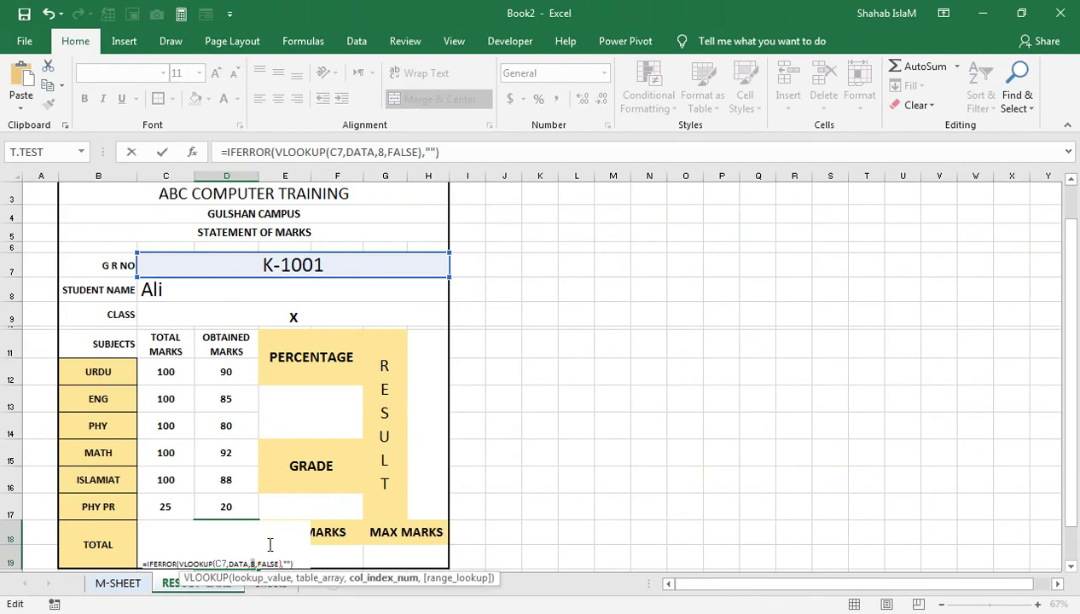
pyautogui.press('BackSpace')
pyautogui.write('10')
pyautogui.press('Return')
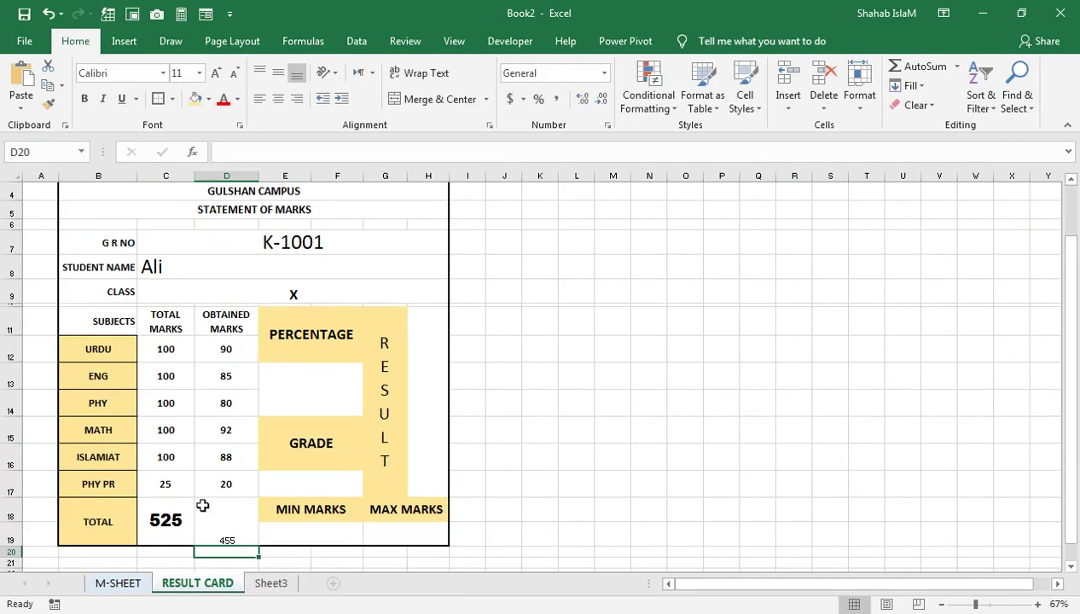
# Check against M-SHEET, then Format Paint the 525 total's style onto the 455 total.
pyautogui.click(203, 506)
pyautogui.click(118, 582)
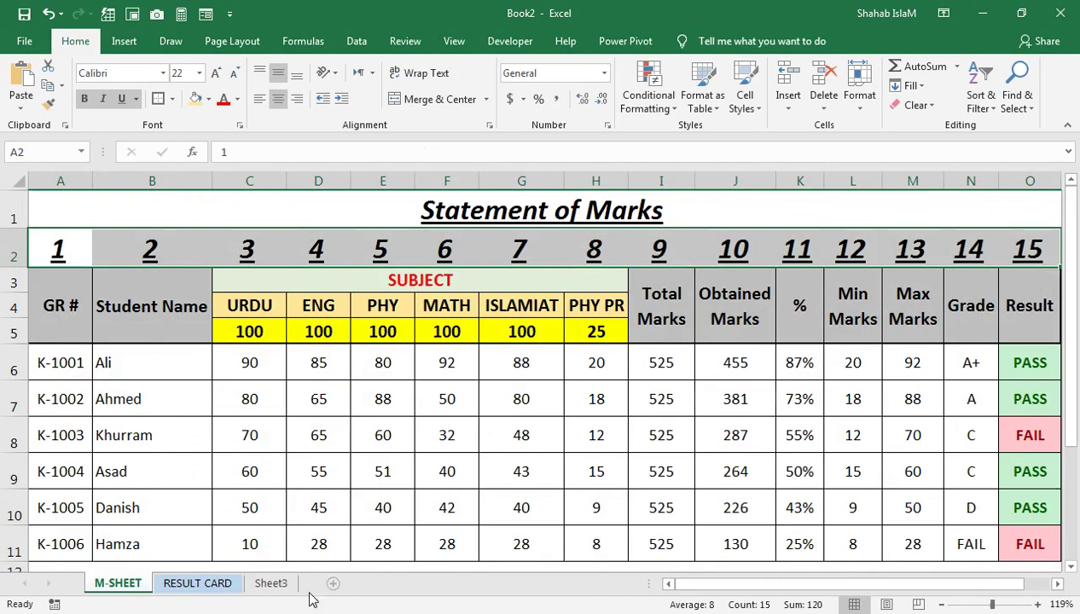
pyautogui.click(181, 584)
pyautogui.press('Return')
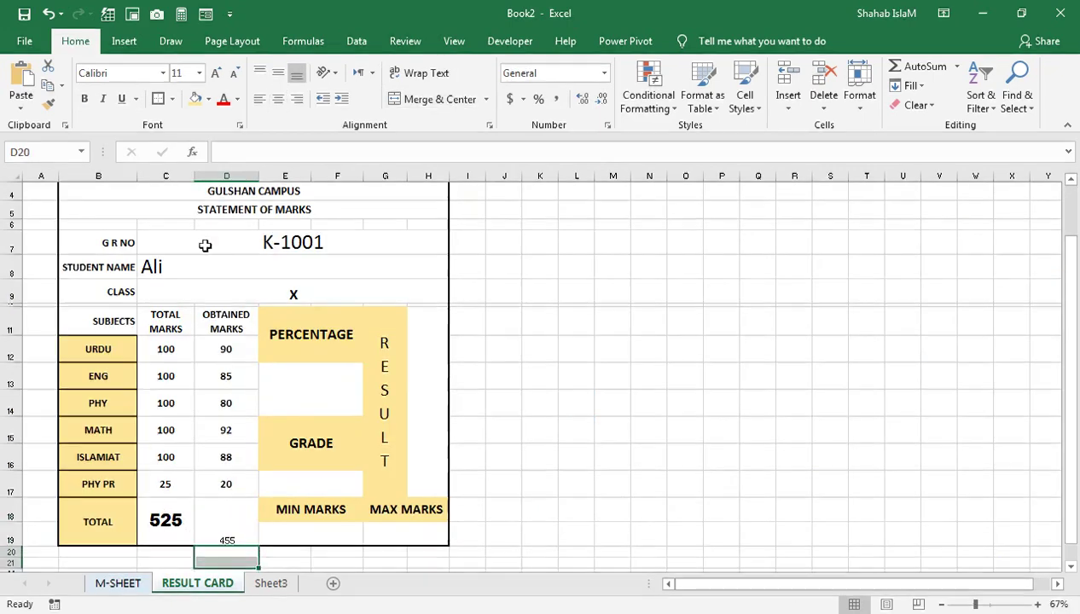
pyautogui.click(154, 529)
pyautogui.click(48, 104)
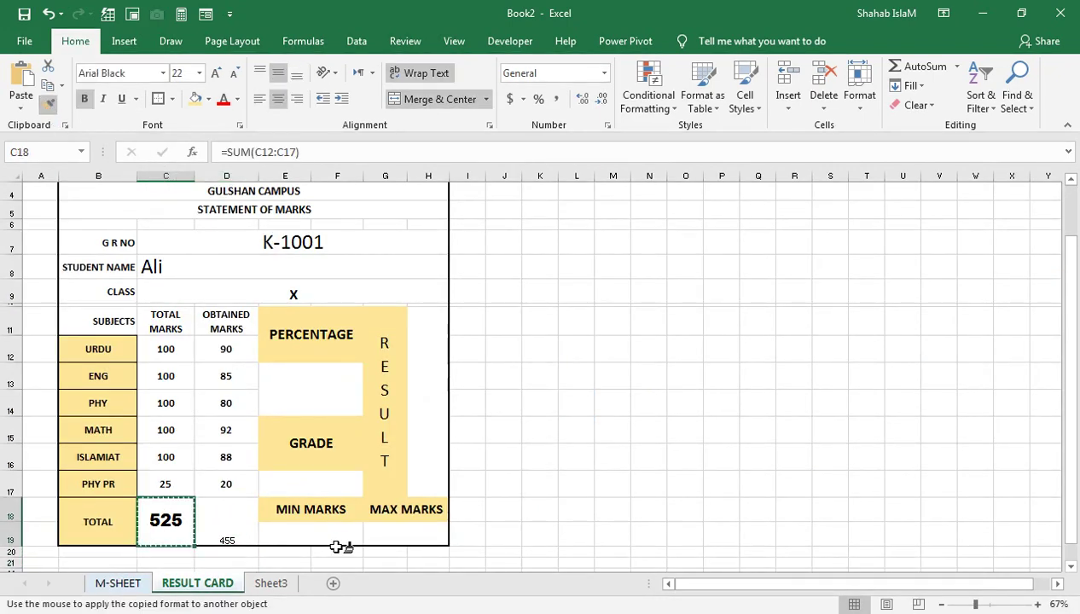
pyautogui.click(241, 517)
pyautogui.click(322, 527)
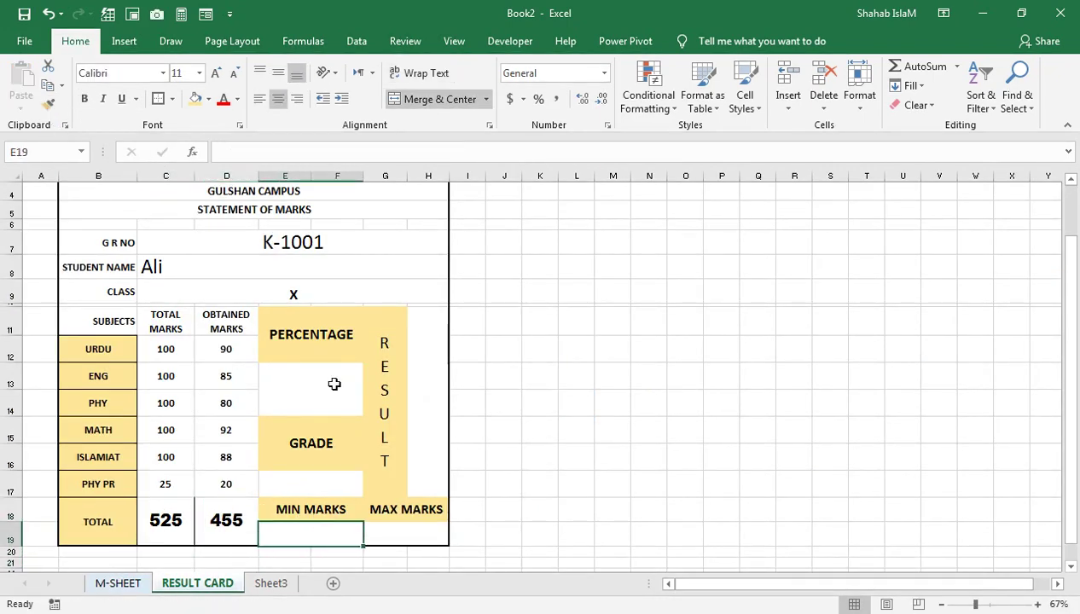
pyautogui.click(334, 384)
# Copy the IFERROR(VLOOKUP) formula from the PHY PR obtained-marks cell.
pyautogui.write('=')
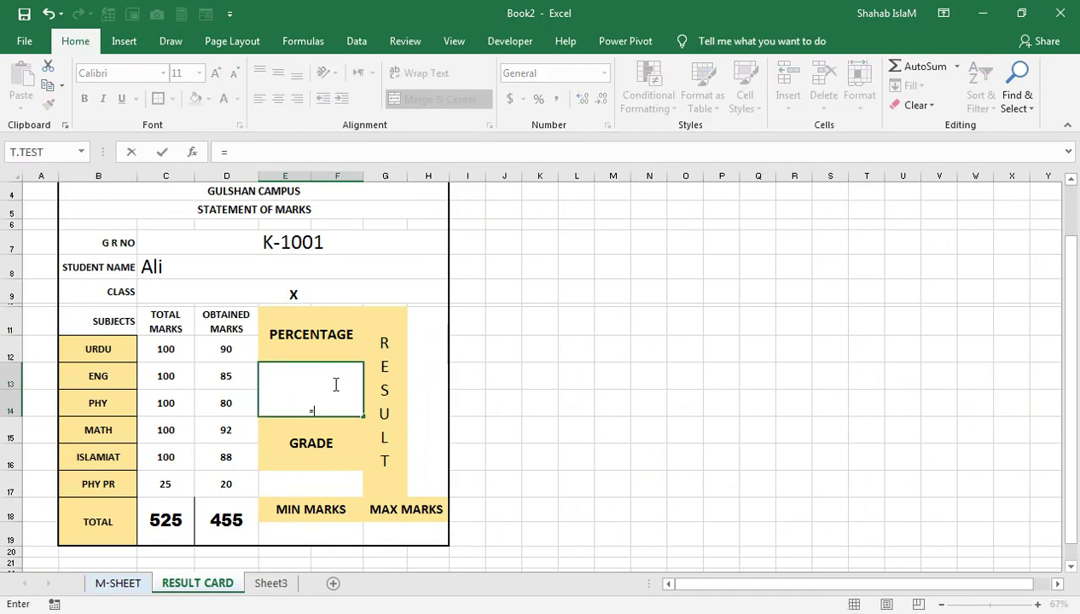
pyautogui.click(237, 479)
pyautogui.press('BackSpace')
pyautogui.press('BackSpace')
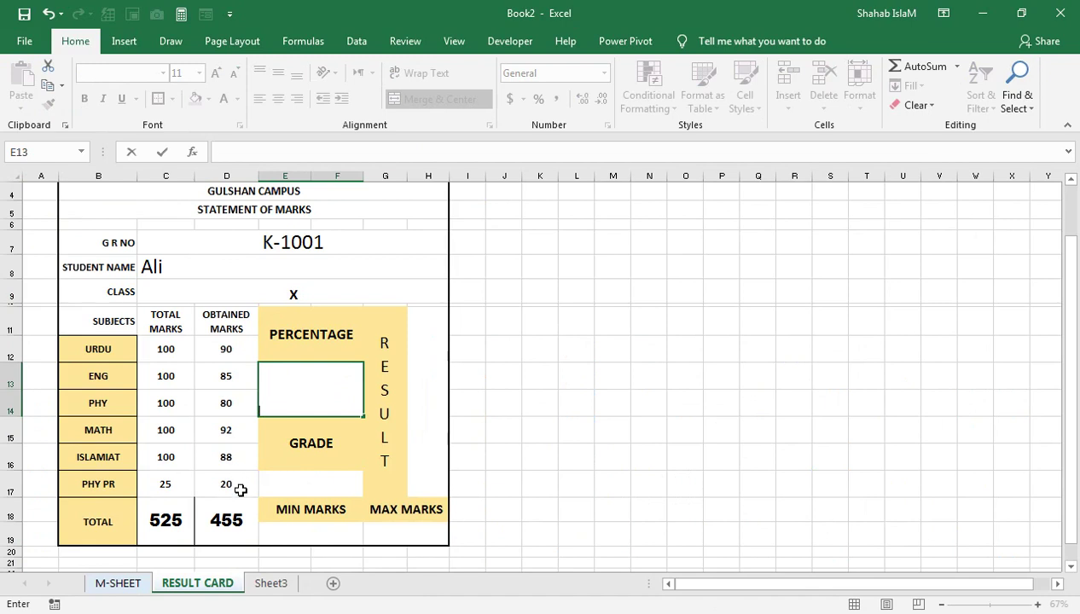
pyautogui.click(241, 485)
pyautogui.moveTo(445, 151); pyautogui.dragTo(219, 152)
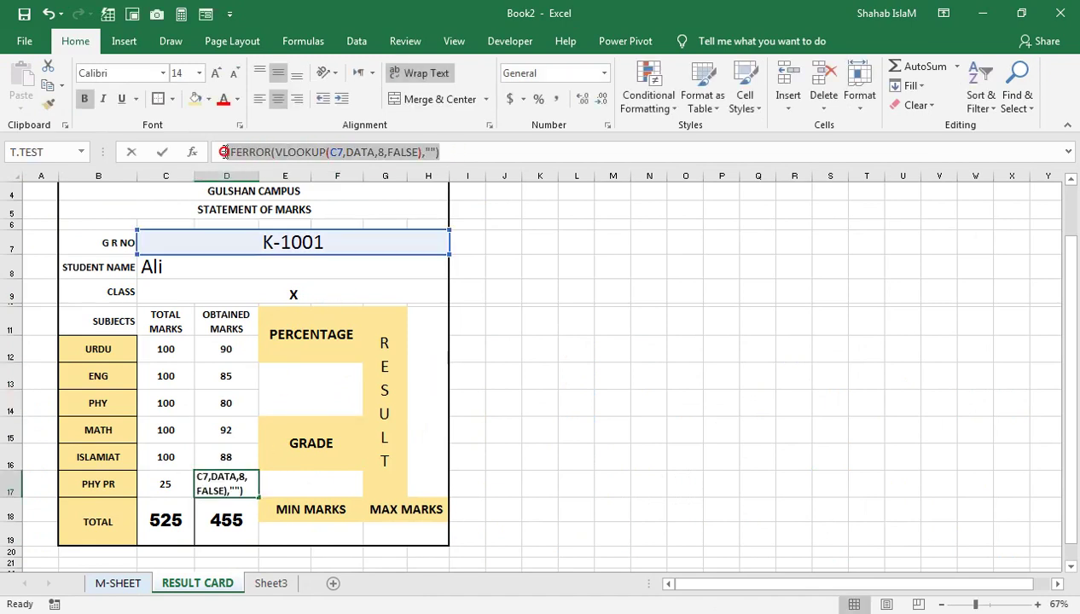
pyautogui.press('Return')
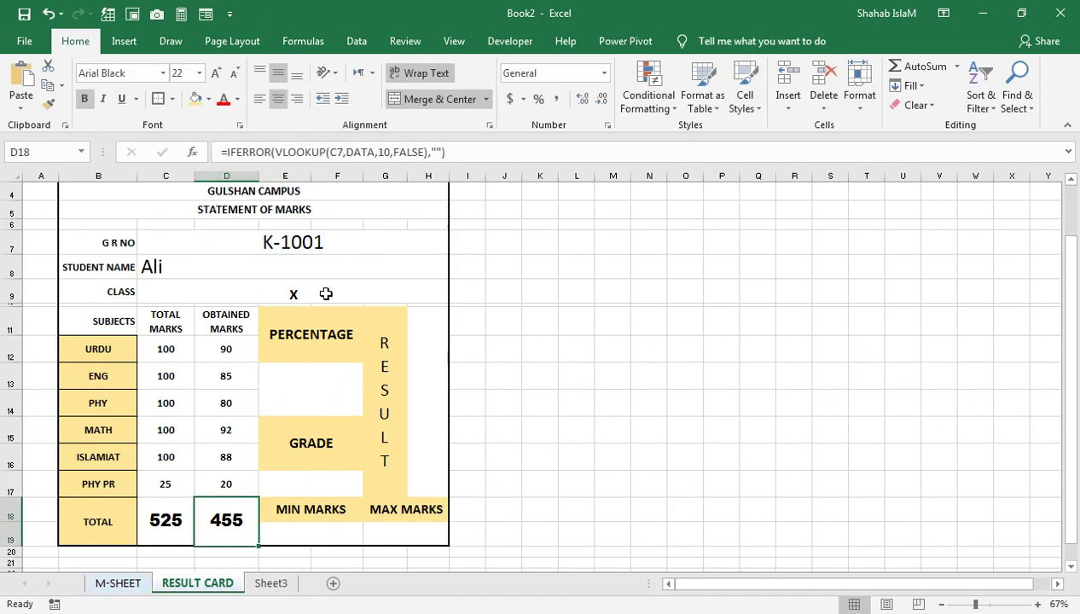
# Paste the lookup into the percentage box with column index 11, formatted as a percent.
pyautogui.click(317, 403)
pyautogui.doubleClick(317, 406)
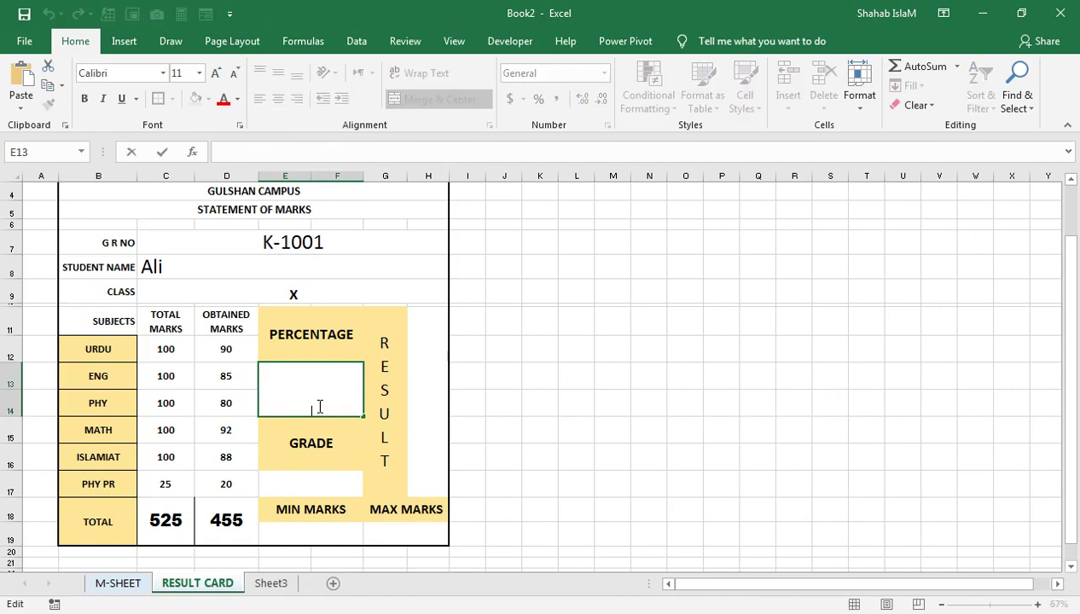
pyautogui.hotkey('ctrl', 'v')
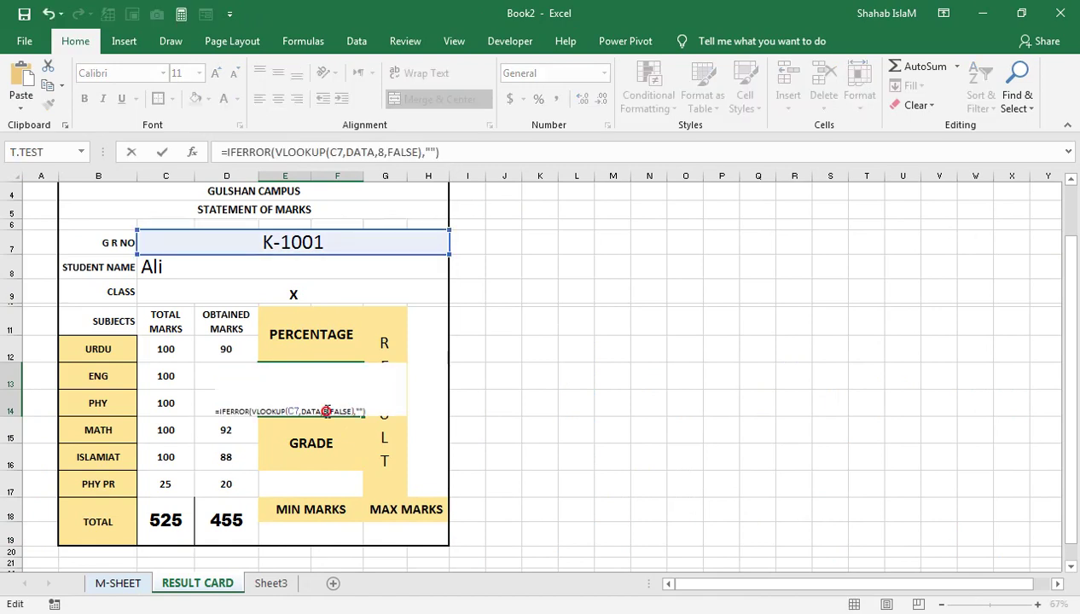
pyautogui.click(324, 411)
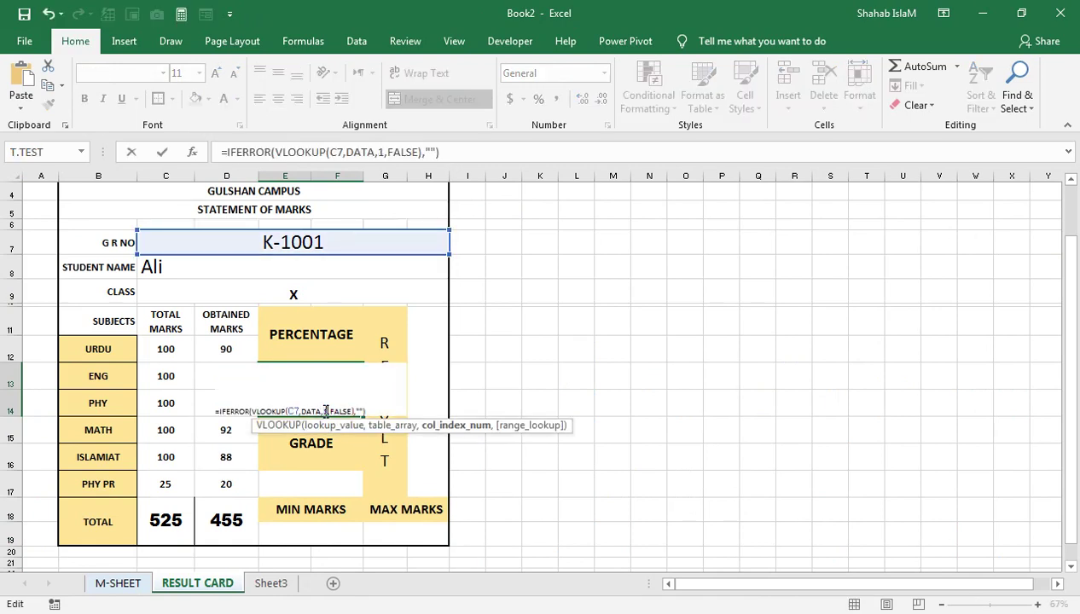
pyautogui.write('1')
pyautogui.press('Return')
pyautogui.click(332, 399)
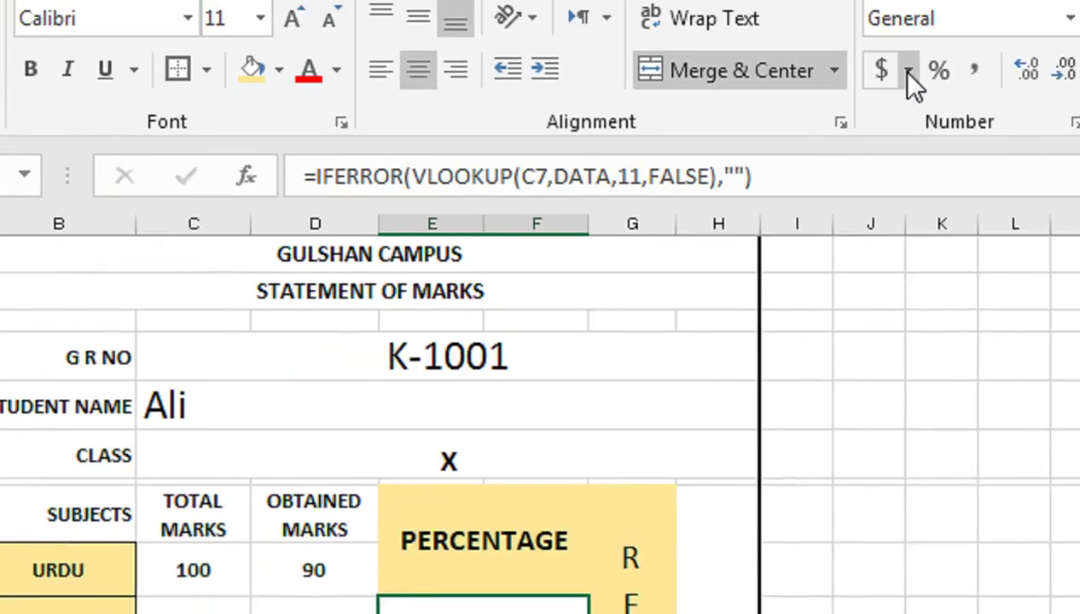
pyautogui.click(535, 101)
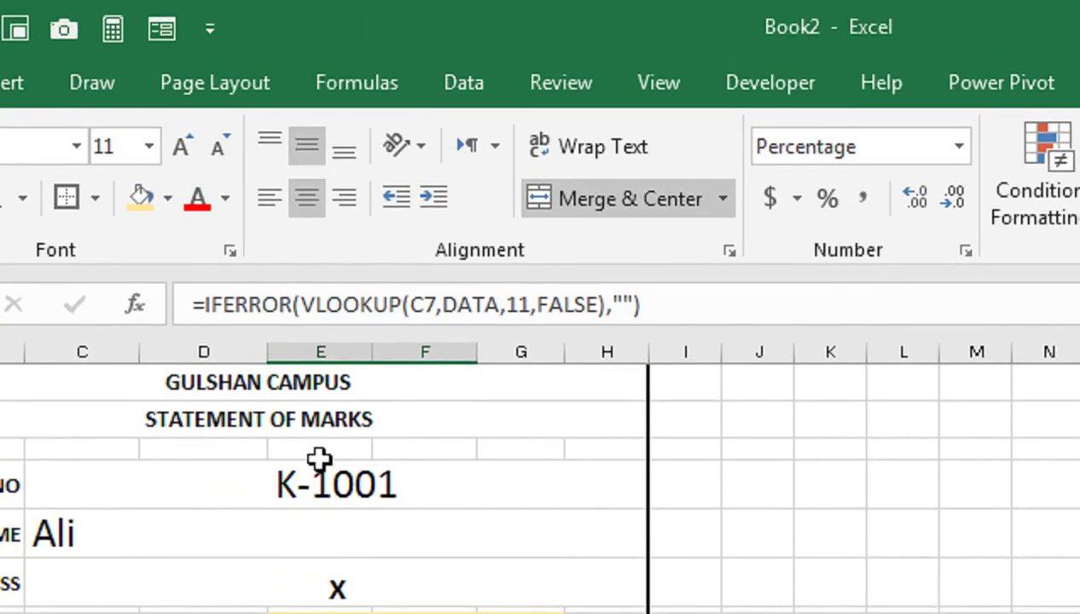
# Paint the 455 total's bold style onto 87%, re-merge and centre the box, keep % format.
pyautogui.click(226, 515)
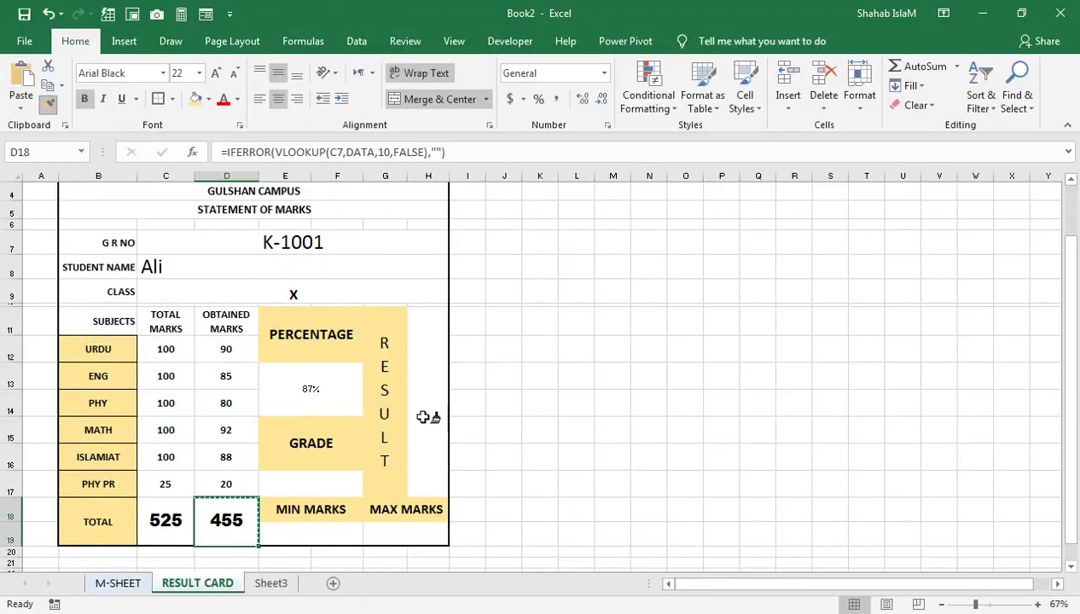
pyautogui.click(351, 402)
pyautogui.click(298, 391)
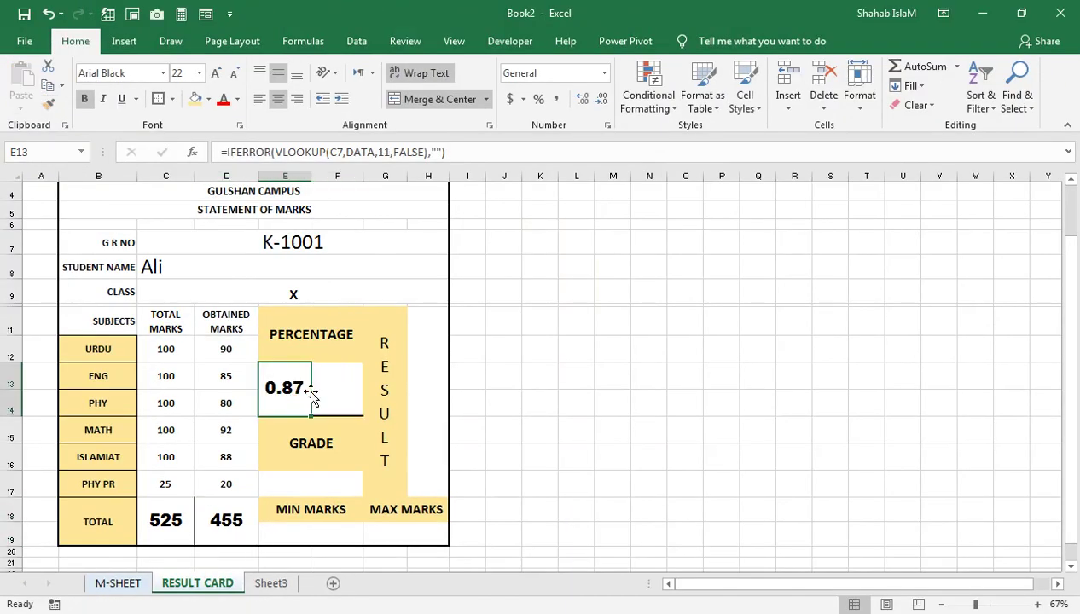
pyautogui.moveTo(318, 380); pyautogui.dragTo(290, 381)
pyautogui.click(429, 100)
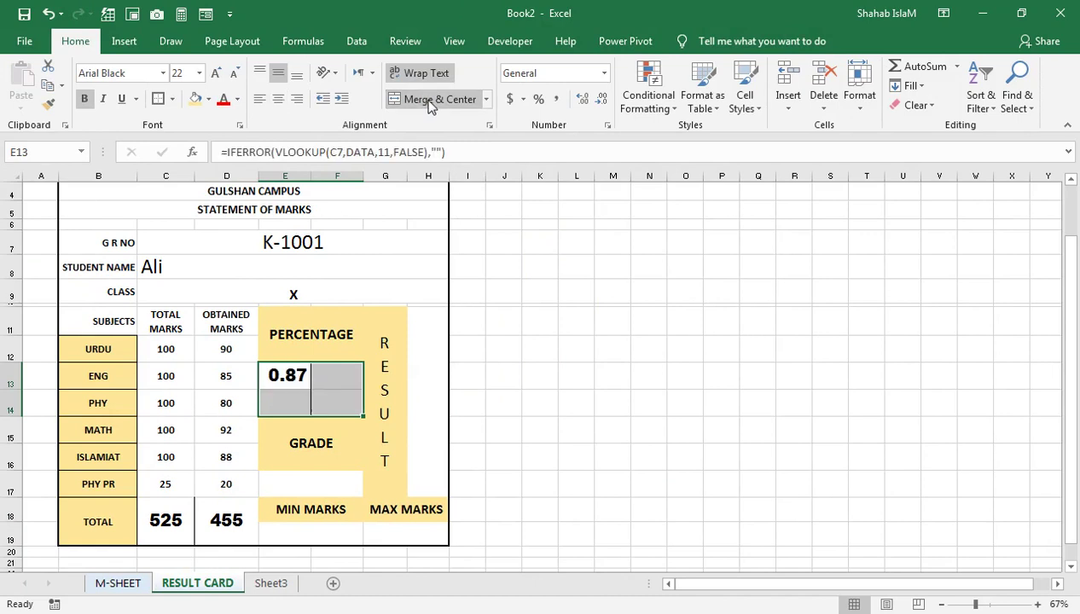
pyautogui.click(473, 99)
pyautogui.click(538, 99)
# Review the percentage box's border options and go back to the M-SHEET data sheet.
pyautogui.click(436, 392)
pyautogui.click(313, 389)
pyautogui.click(171, 99)
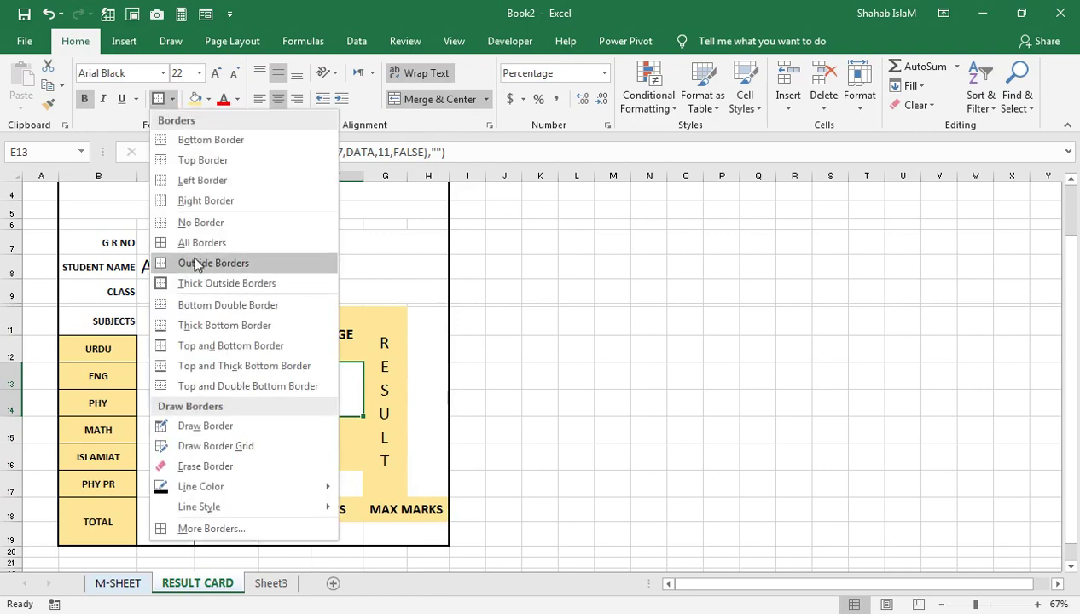
pyautogui.click(191, 221)
pyautogui.click(347, 344)
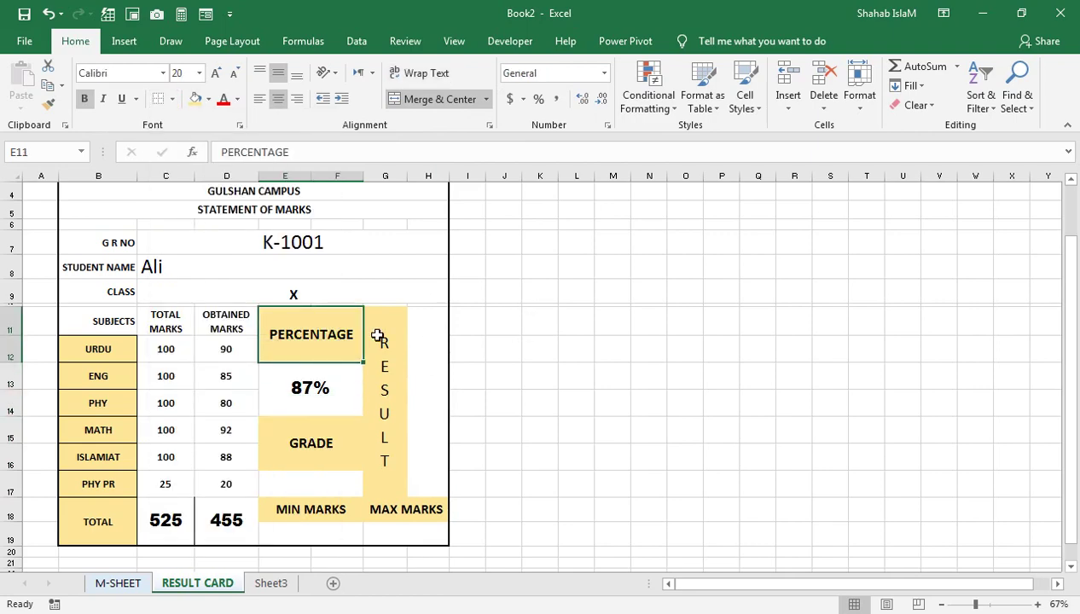
pyautogui.click(119, 584)
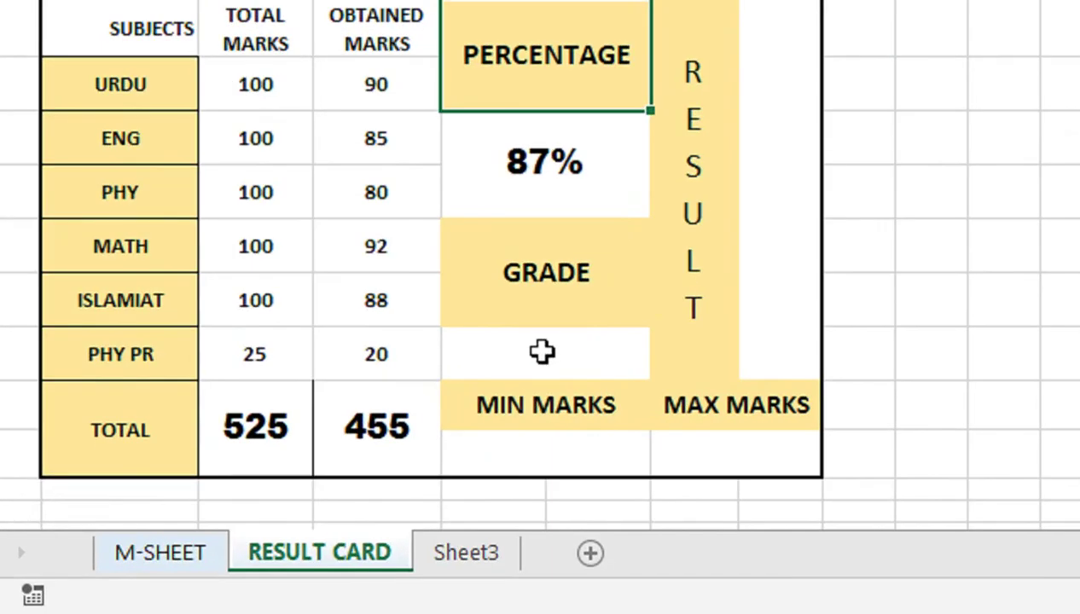
# Inspect the PHY PR lookup formula, undoing an accidental deletion of its text.
pyautogui.click(282, 484)
pyautogui.doubleClick(542, 351)
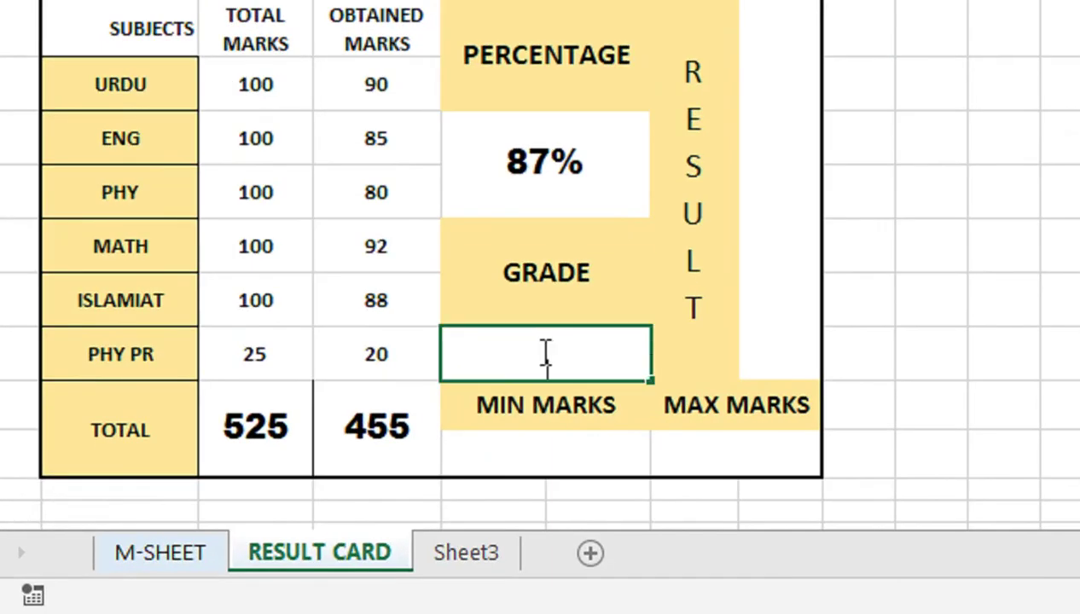
pyautogui.click(388, 363)
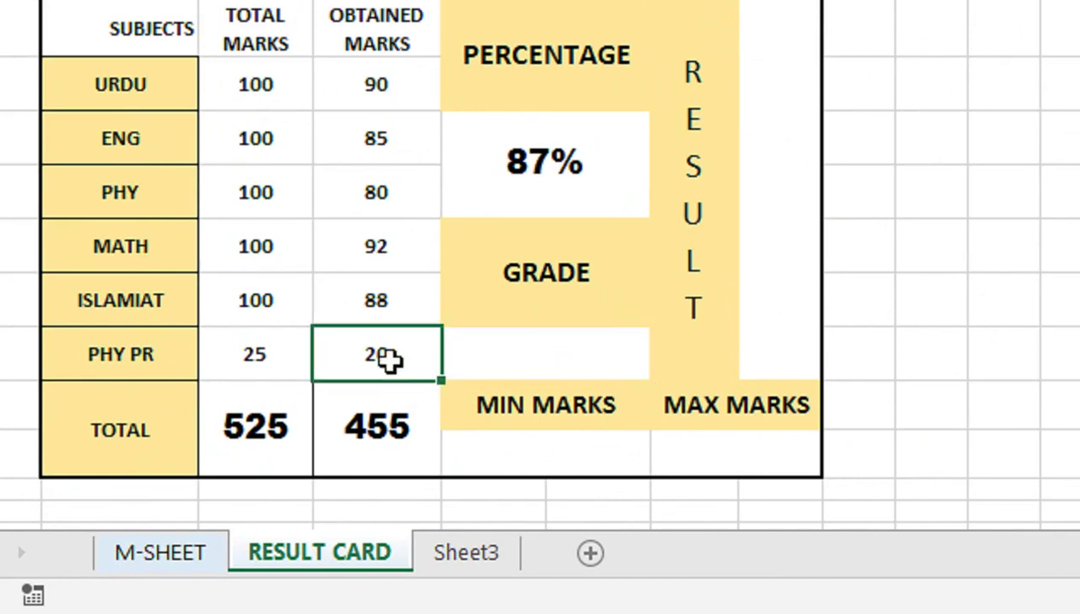
pyautogui.doubleClick(388, 362)
pyautogui.click(321, 362)
pyautogui.hotkey('shift', 'ctrl', 'End')
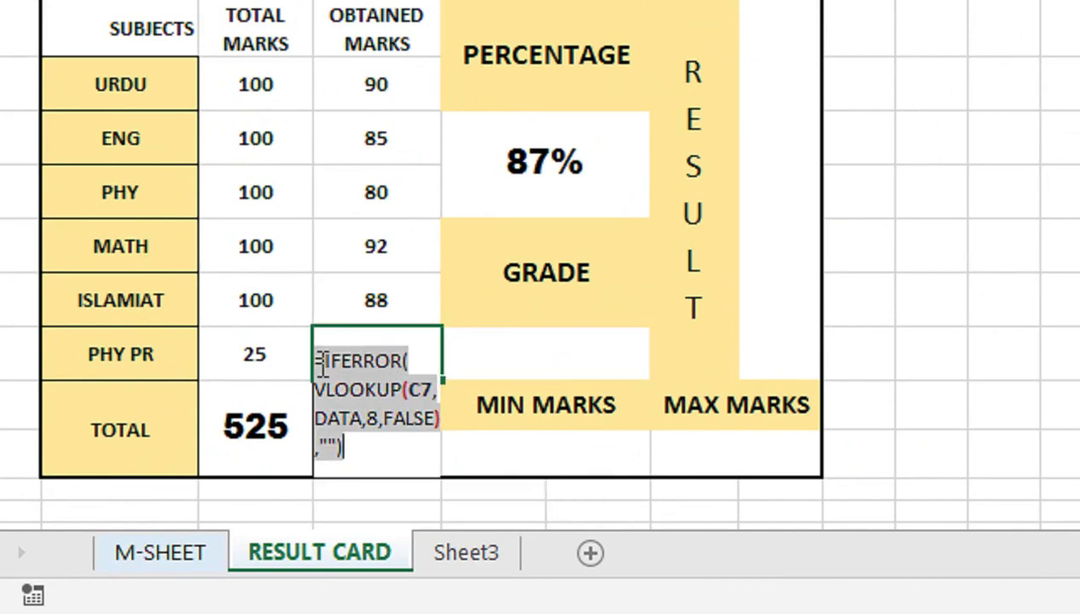
pyautogui.press('Delete')
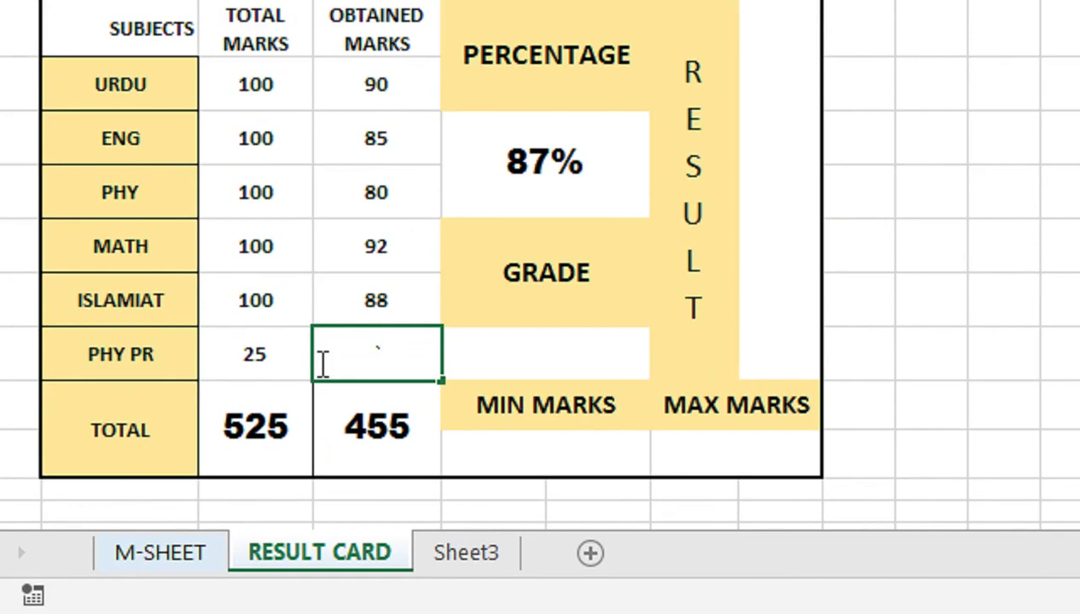
pyautogui.click(409, 430)
pyautogui.hotkey('ctrl', 'z')
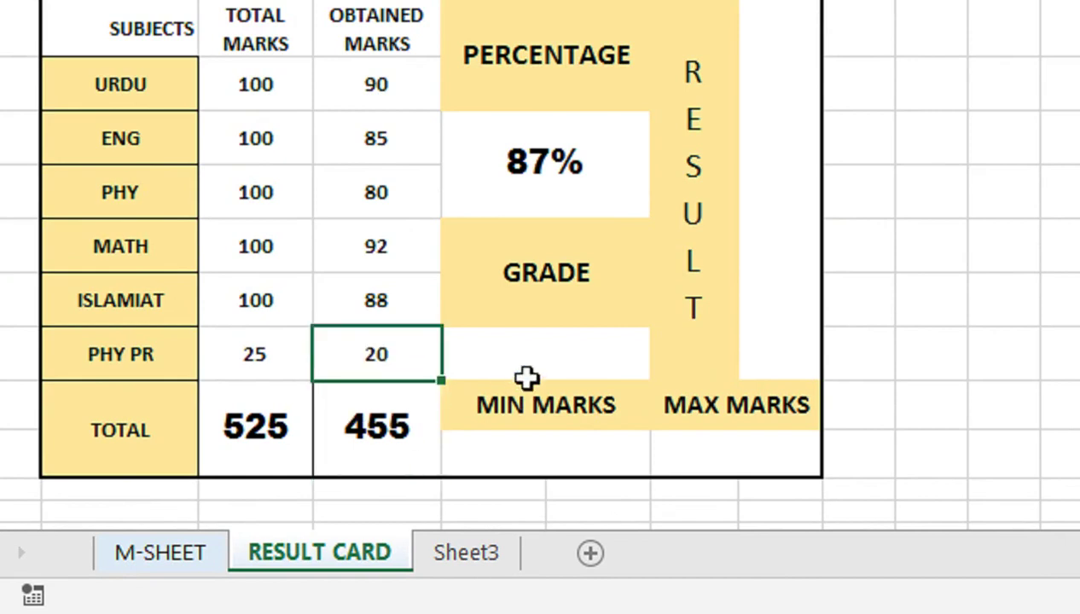
# Enter the grade box's lookup formula and check column numbers on M-SHEET.
pyautogui.click(560, 358)
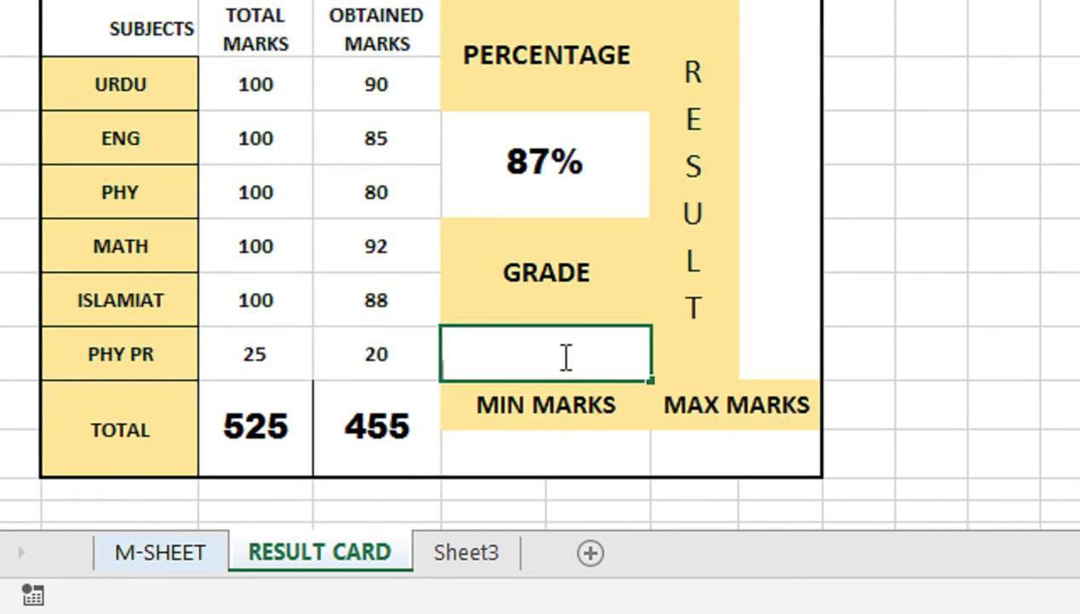
pyautogui.doubleClick(566, 356)
pyautogui.click(574, 372)
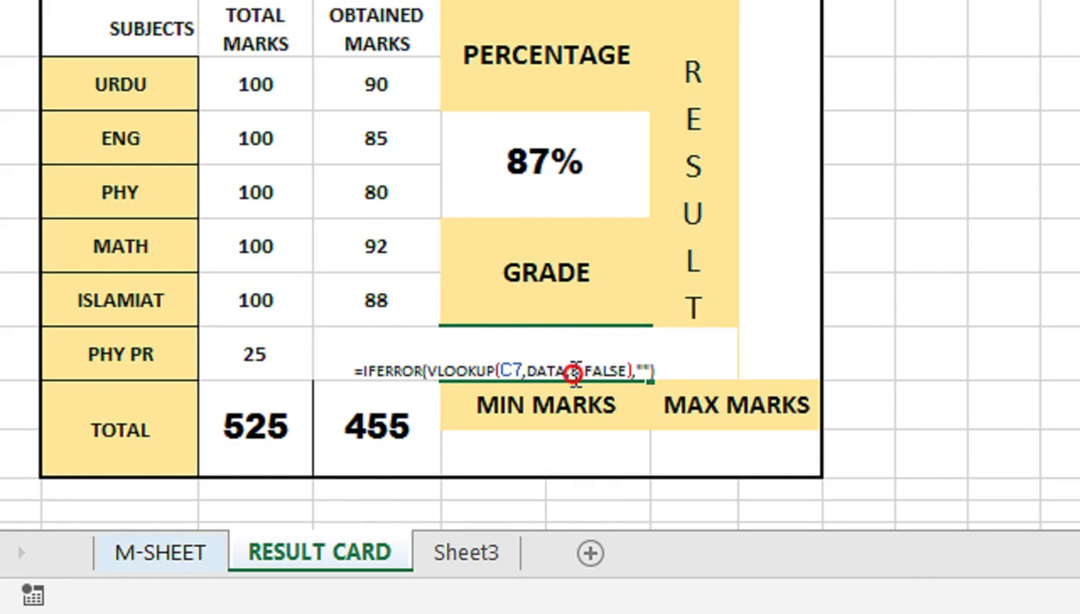
pyautogui.click(562, 375)
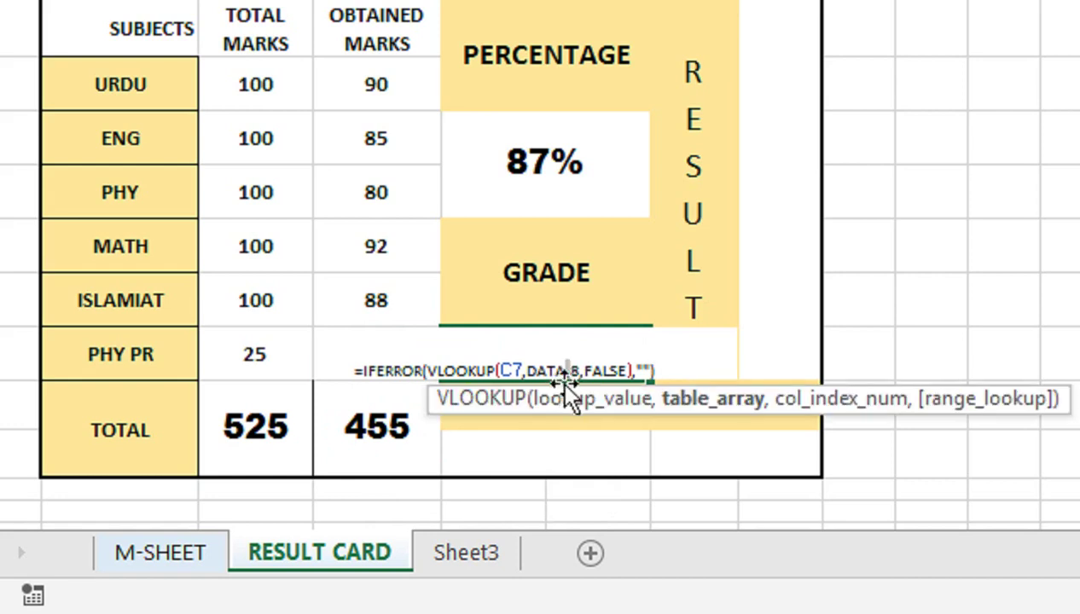
pyautogui.click(569, 365)
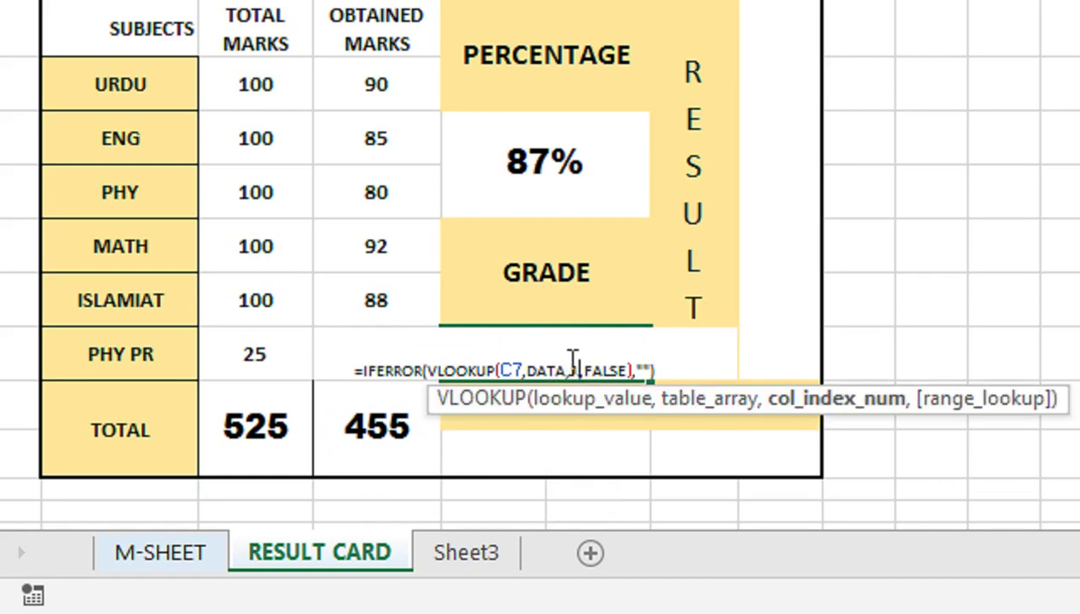
pyautogui.press('Return')
pyautogui.click(617, 345)
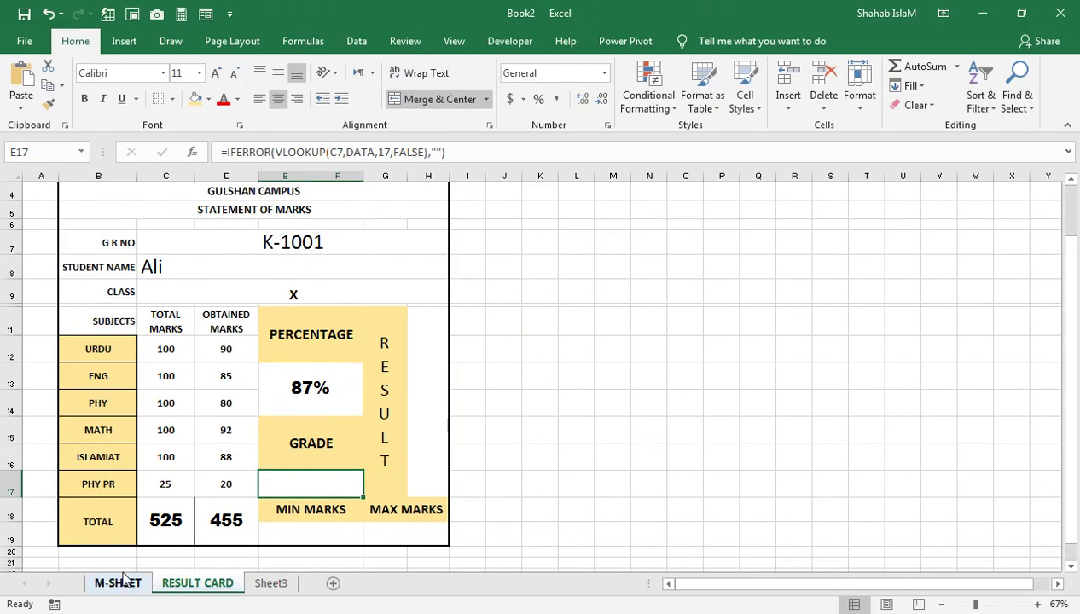
pyautogui.click(118, 583)
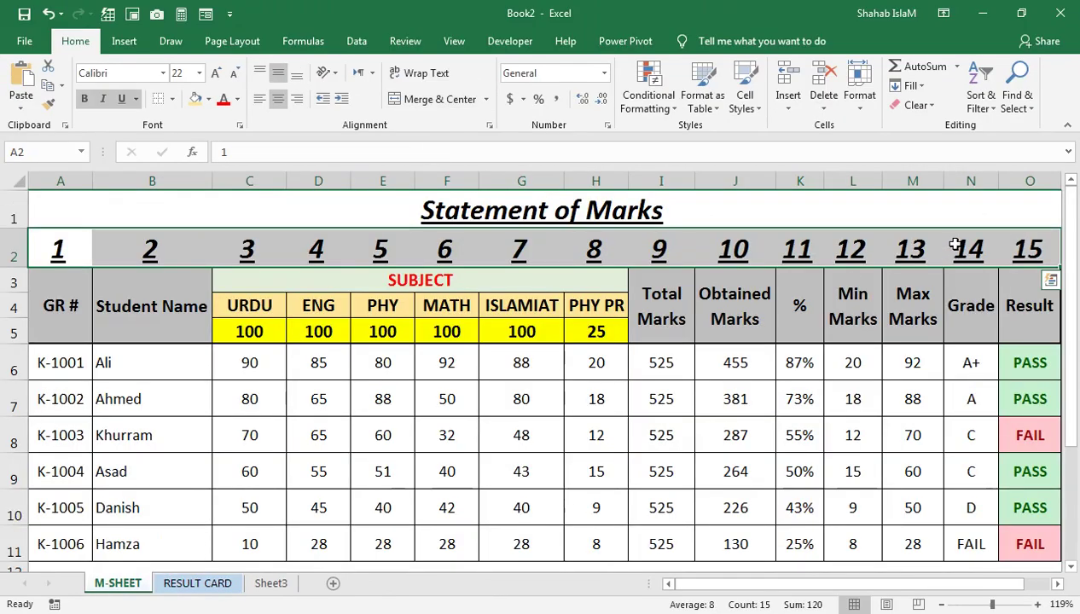
pyautogui.click(205, 583)
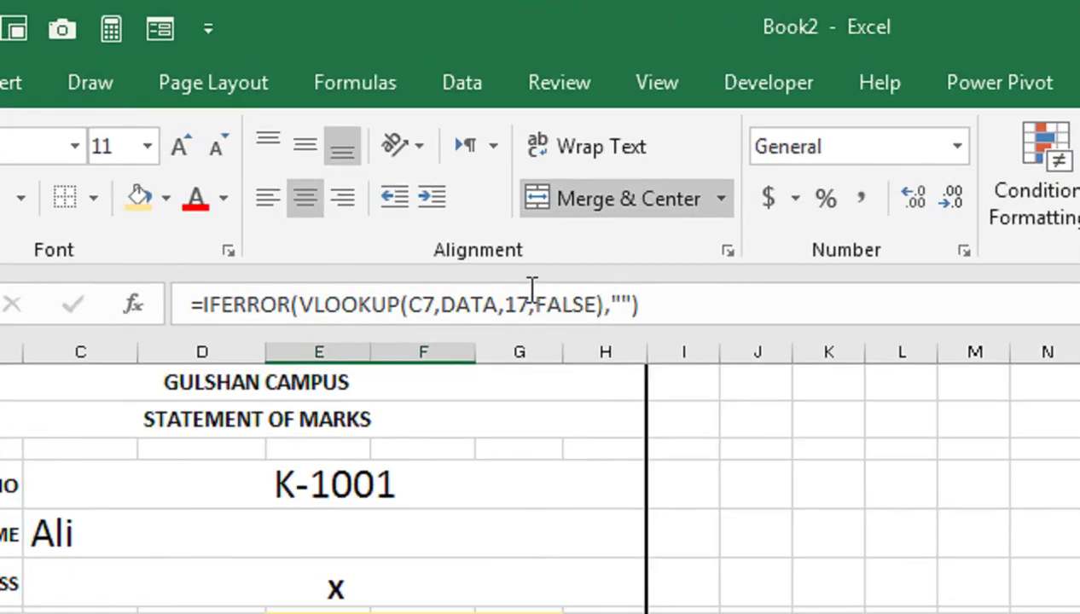
pyautogui.click(391, 153)
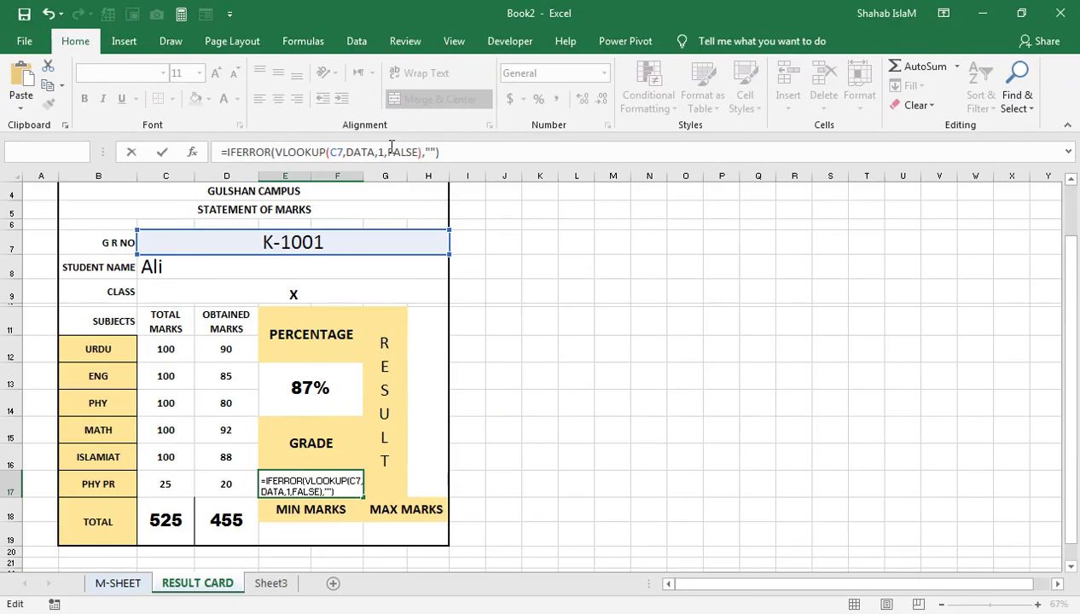
pyautogui.press('Return')
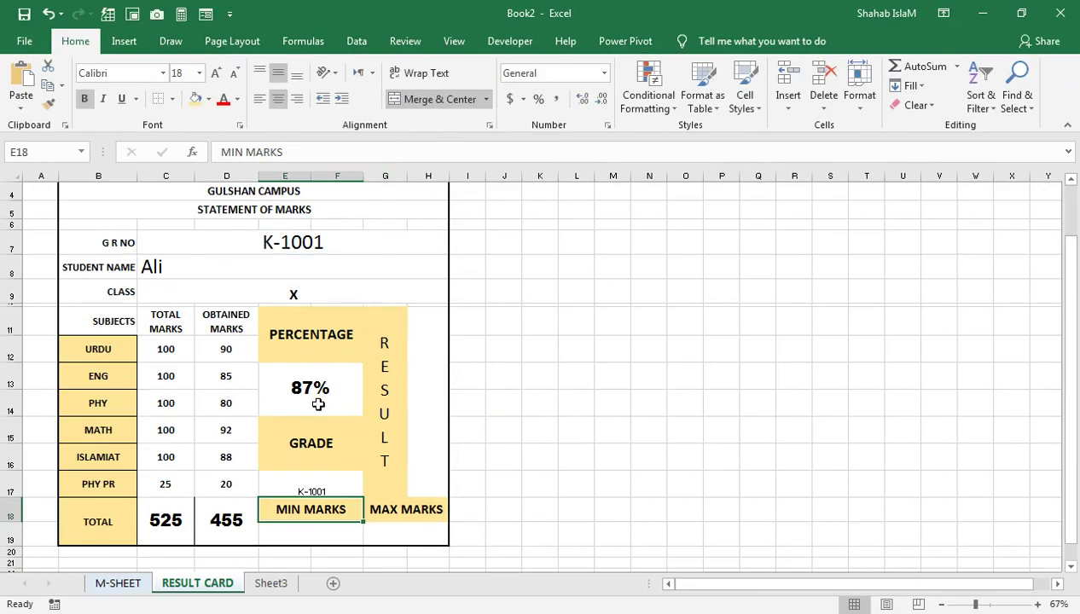
# Change the grade lookup's column index to 14 so the box shows A+.
pyautogui.click(321, 482)
pyautogui.click(376, 151)
pyautogui.press('BackSpace')
pyautogui.write('13')
pyautogui.press('Return')
# Pick up the 525 total's large bold formatting with Format Painter.
pyautogui.click(325, 387)
pyautogui.click(309, 488)
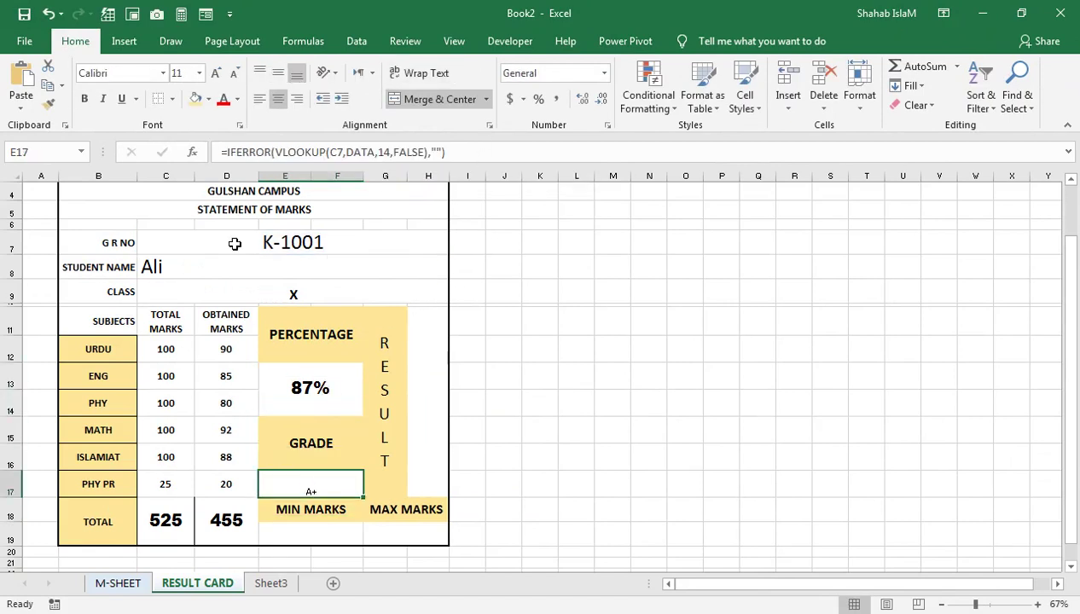
pyautogui.click(190, 511)
pyautogui.click(48, 103)
# Paint the 525 total's large bold format onto E17:F17, redoing a misplaced attempt.
pyautogui.moveTo(313, 506); pyautogui.dragTo(337, 483)
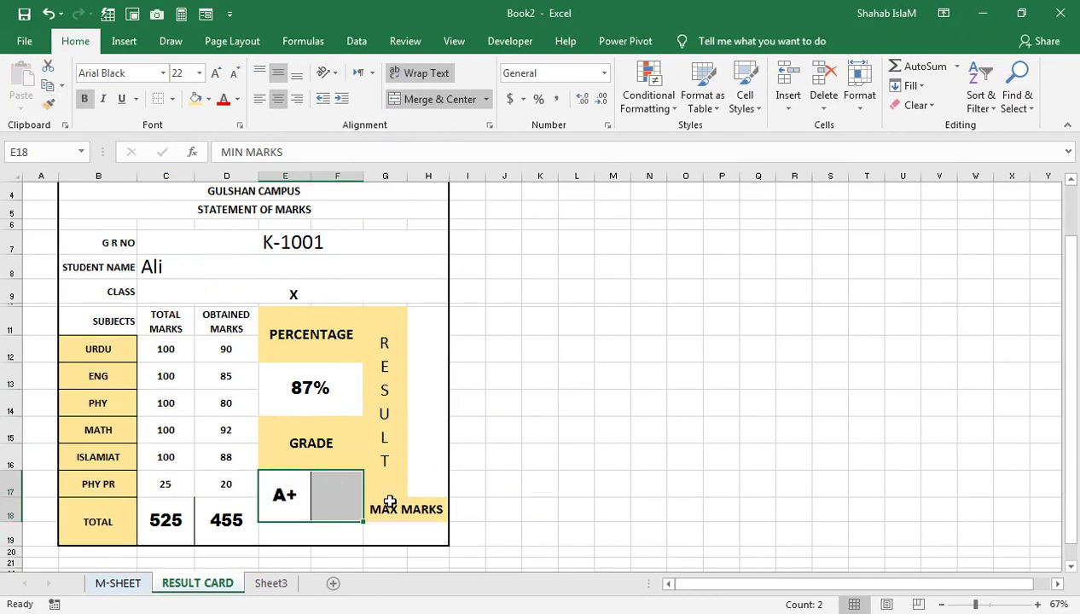
pyautogui.hotkey('ctrl', 'z')
pyautogui.click(183, 520)
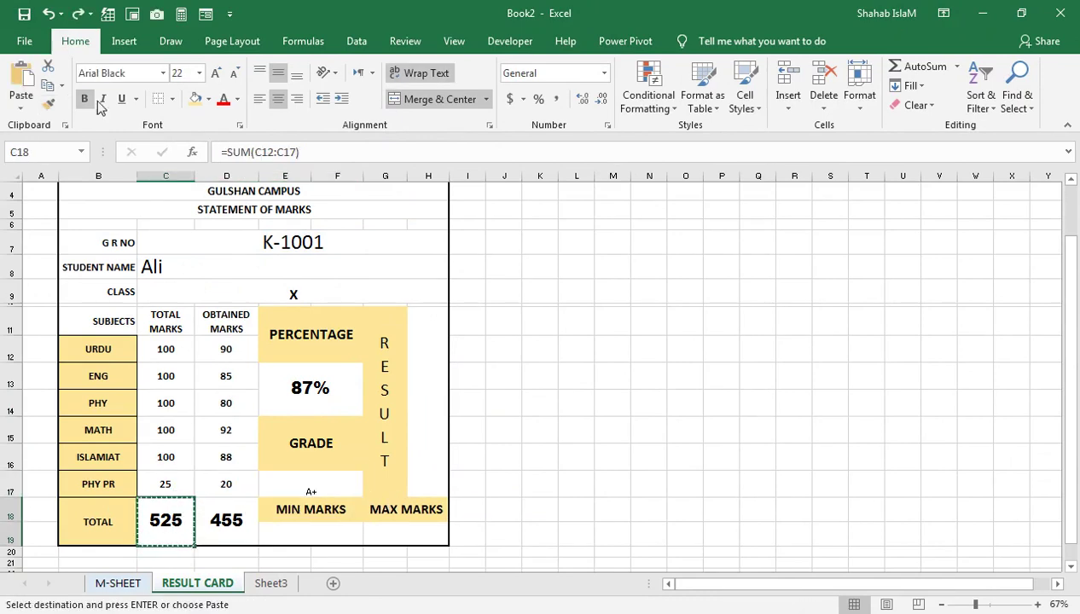
pyautogui.click(47, 104)
pyautogui.moveTo(290, 483); pyautogui.dragTo(337, 483)
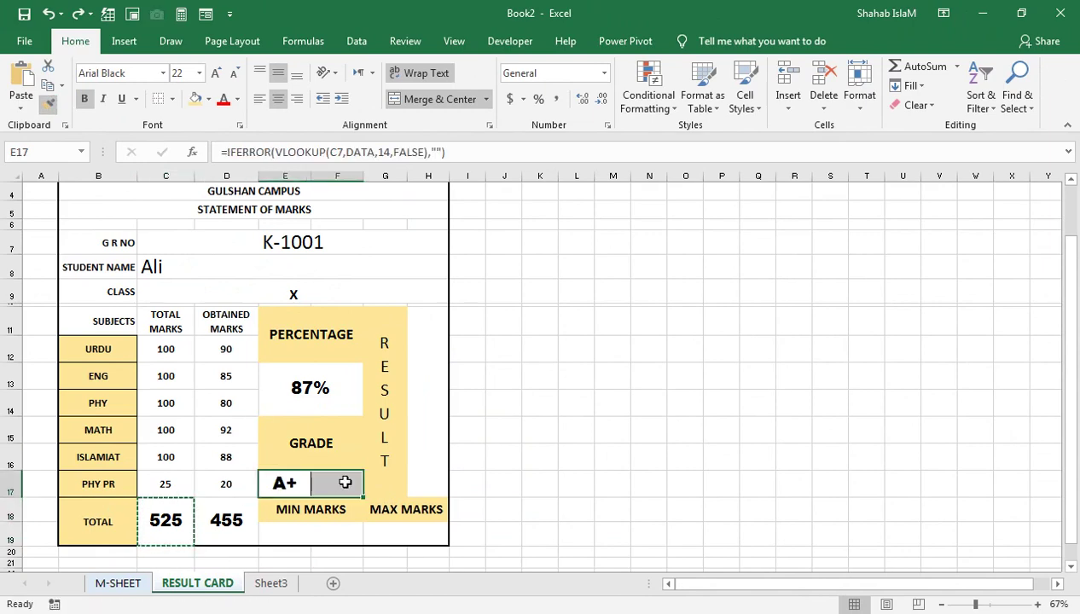
# Merge and centre A+ across E17:F17 with All Borders around it.
pyautogui.click(401, 99)
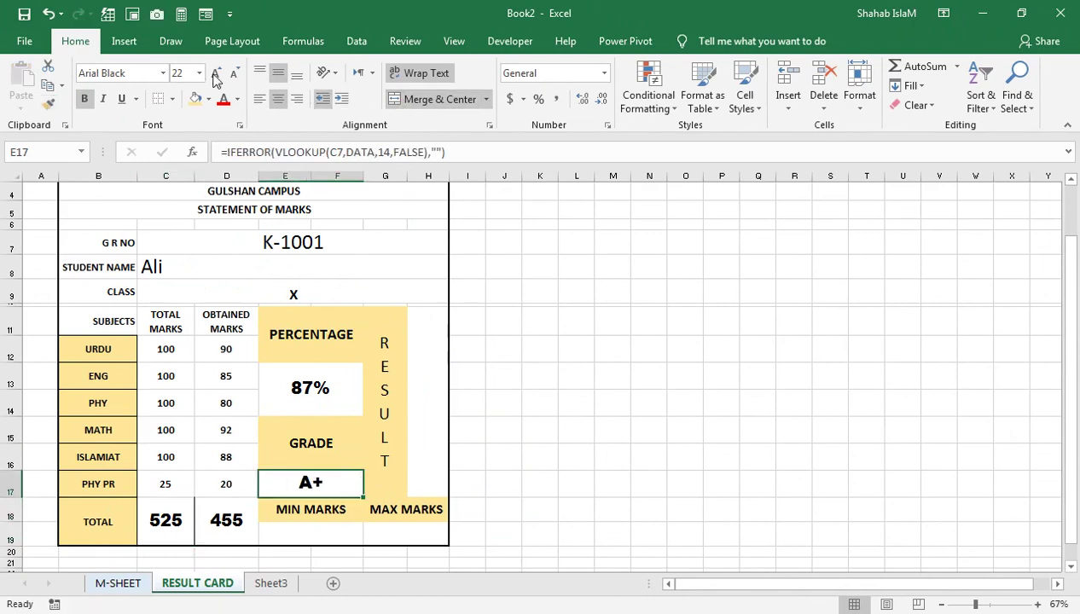
pyautogui.click(173, 99)
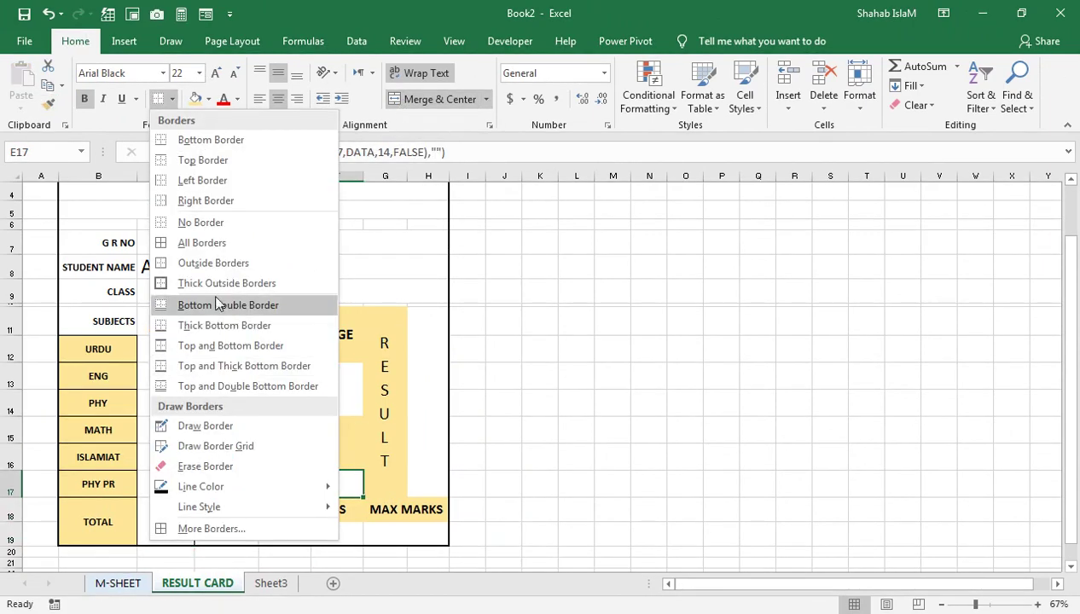
pyautogui.click(223, 242)
pyautogui.click(365, 410)
pyautogui.click(416, 409)
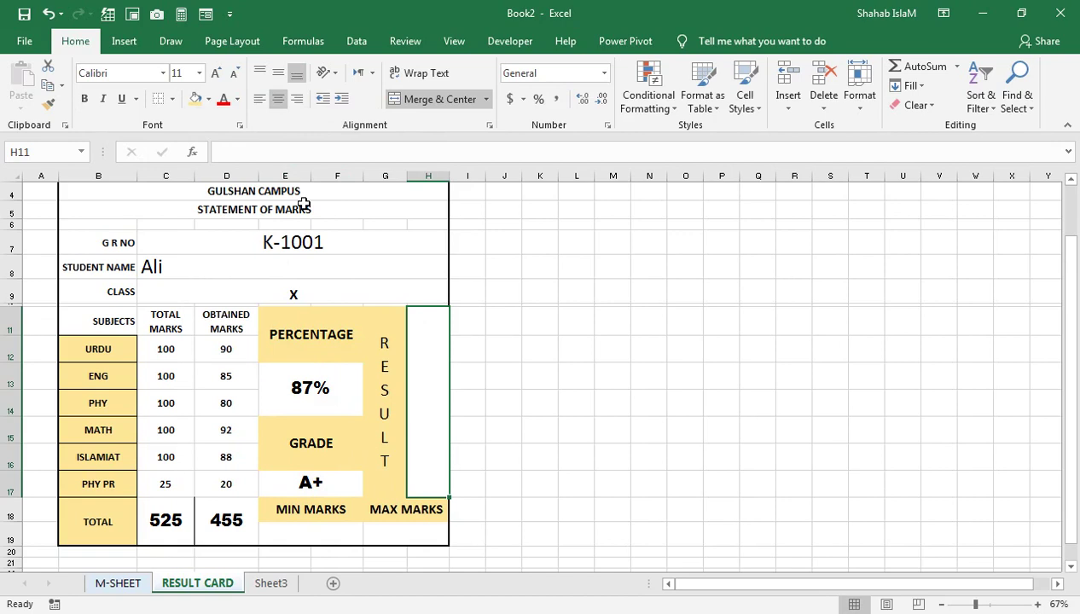
# Copy the percentage cell's VLOOKUP formula.
pyautogui.press('F2')
pyautogui.press('Return')
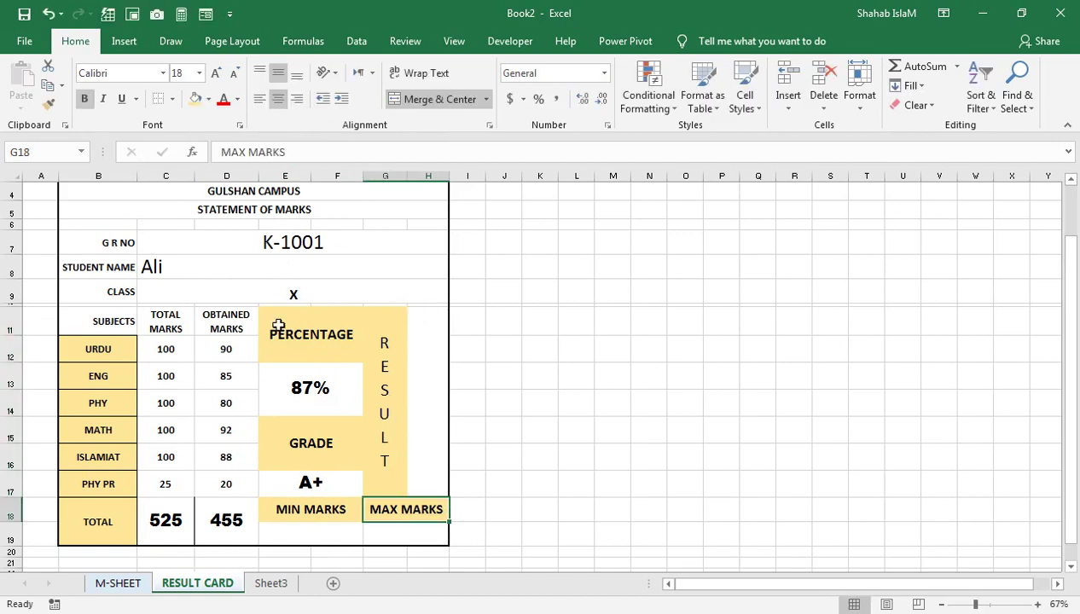
pyautogui.click(269, 383)
pyautogui.click(465, 151)
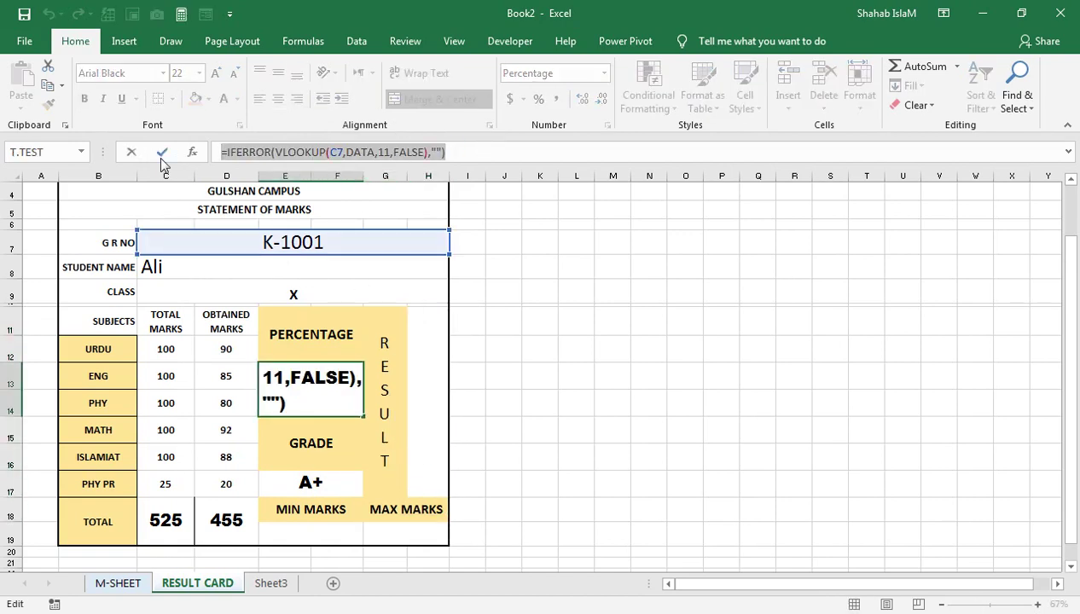
pyautogui.press('Return')
# Paste the lookup into the RESULT box with column index 15, showing PASS.
pyautogui.click(424, 381)
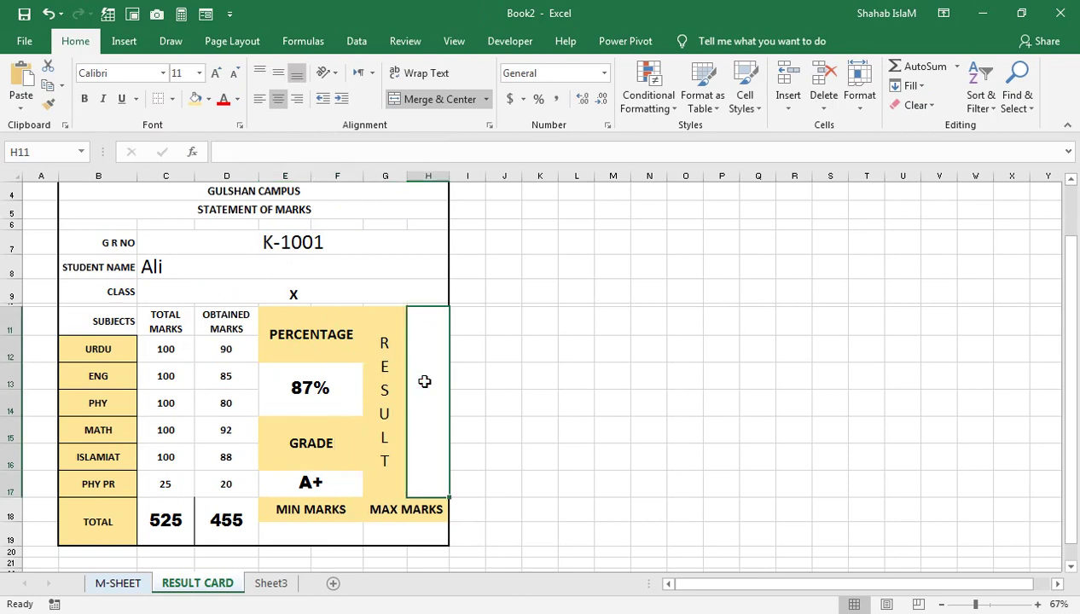
pyautogui.doubleClick(425, 382)
pyautogui.hotkey('ctrl', 'v')
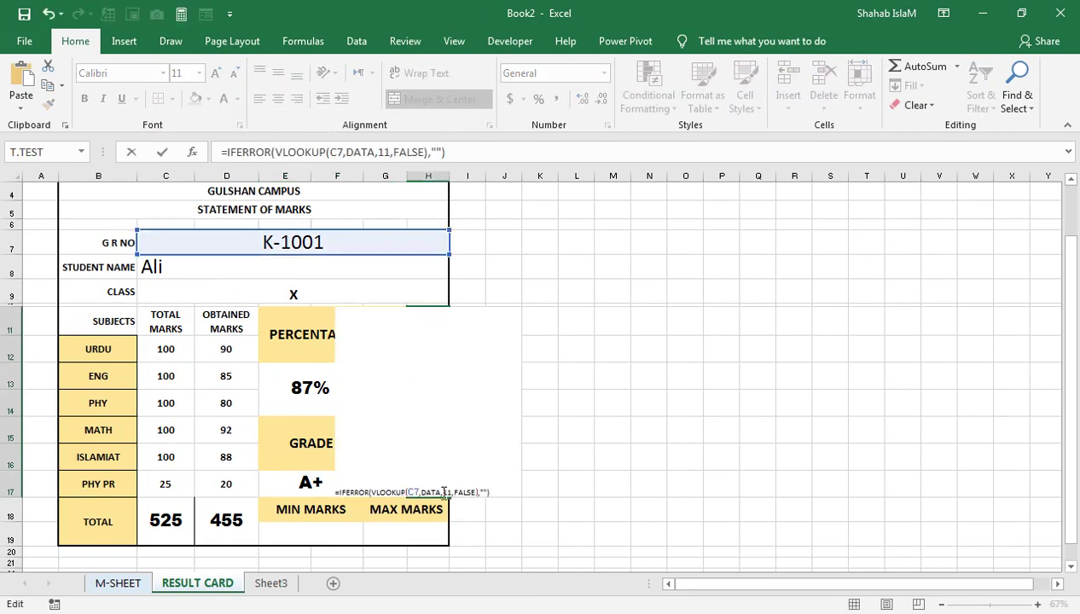
pyautogui.click(452, 492)
pyautogui.press('BackSpace')
pyautogui.write('3')
pyautogui.press('Return')
# Make PASS bold, middle-aligned and size 24, then return to M-SHEET.
pyautogui.click(428, 455)
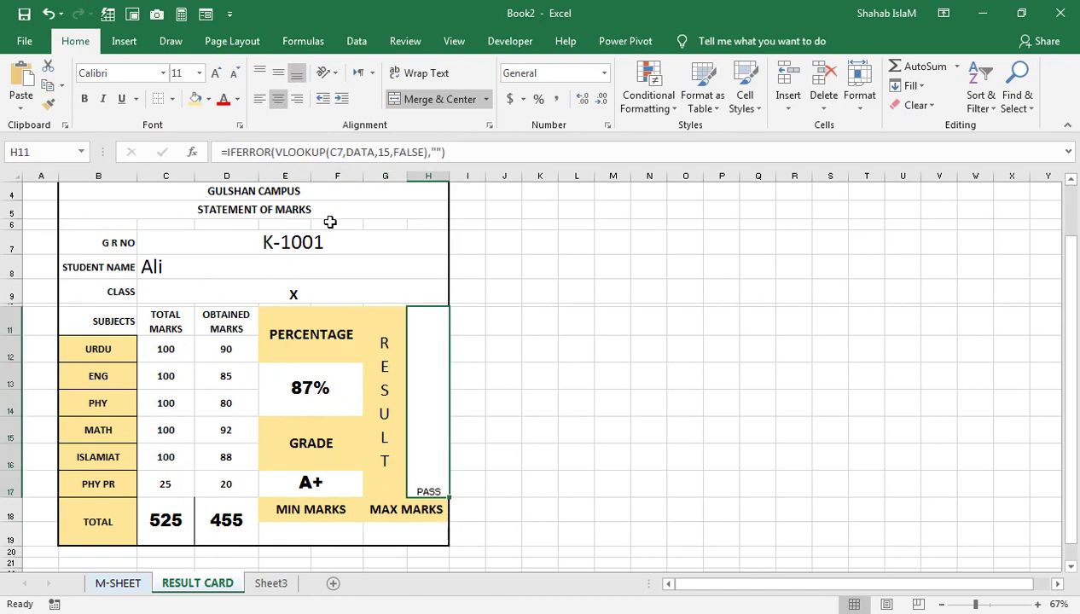
pyautogui.click(85, 98)
pyautogui.click(279, 75)
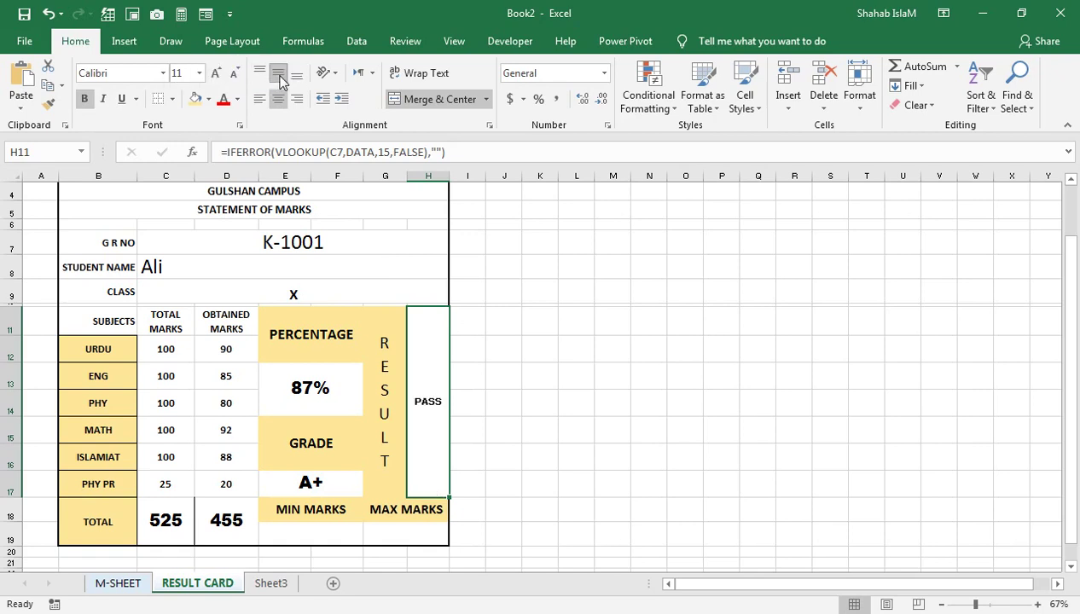
pyautogui.click(217, 74)
pyautogui.click(218, 82)
pyautogui.click(219, 83)
pyautogui.click(218, 82)
pyautogui.click(218, 82)
pyautogui.click(218, 83)
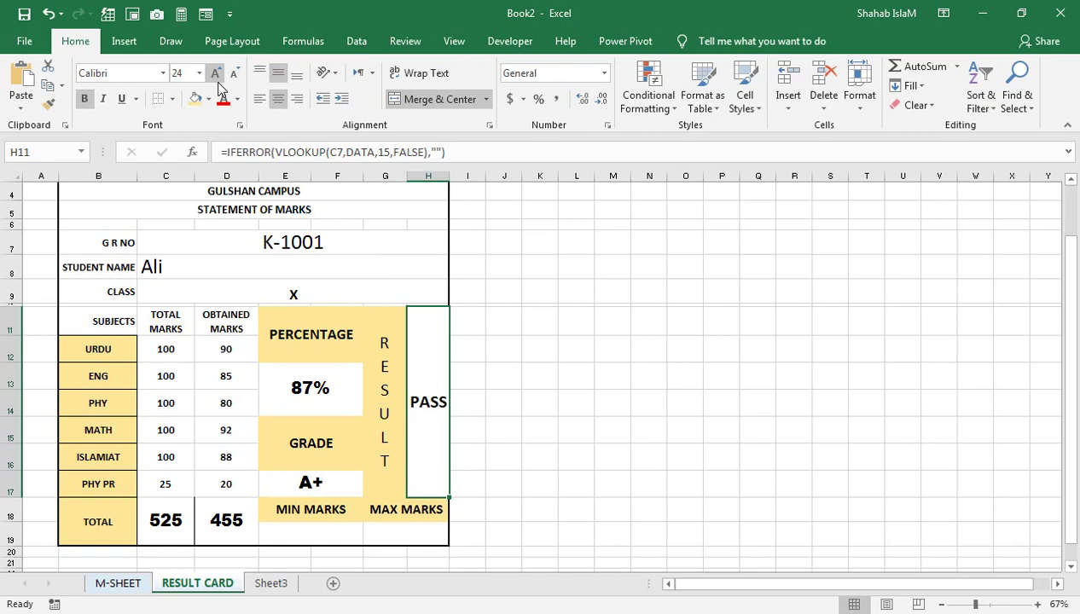
pyautogui.click(385, 365)
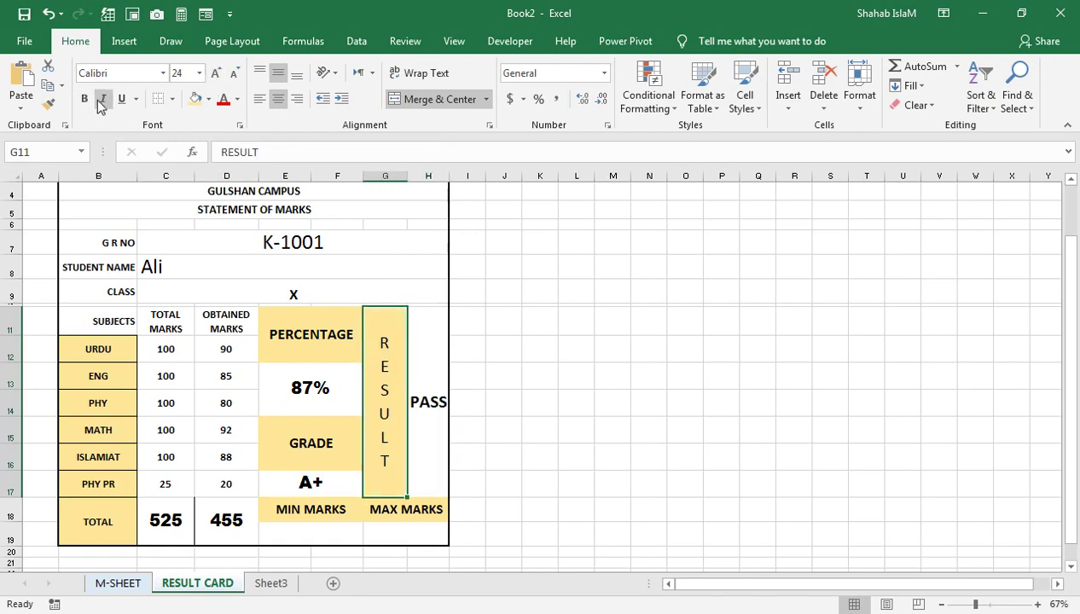
pyautogui.click(425, 358)
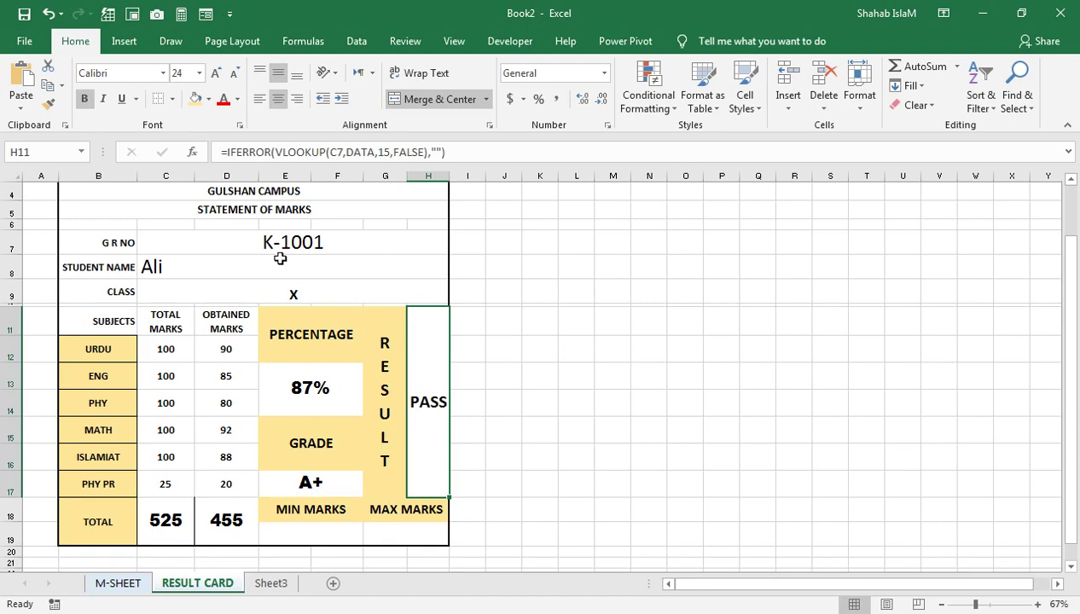
pyautogui.click(323, 531)
pyautogui.click(118, 583)
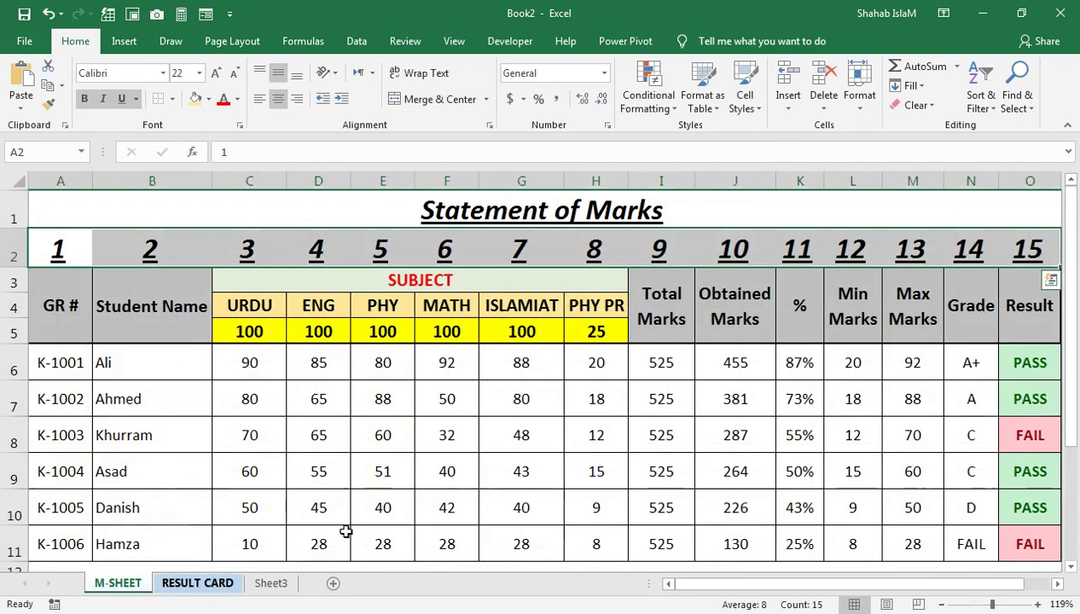
# Check the Max Marks column number on M-SHEET and copy the grade lookup formula.
pyautogui.click(900, 281)
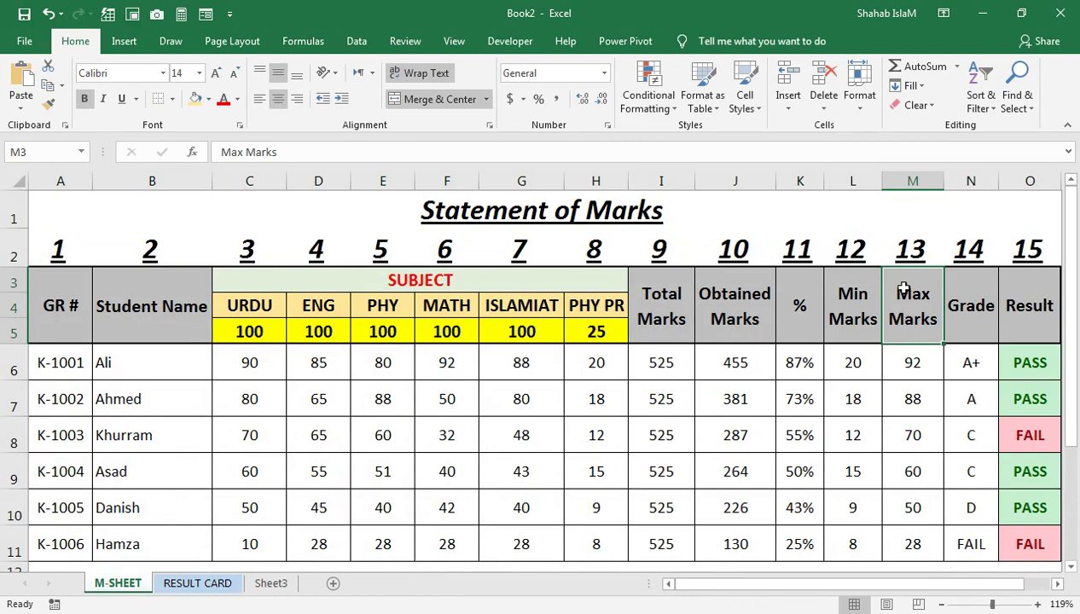
pyautogui.click(203, 582)
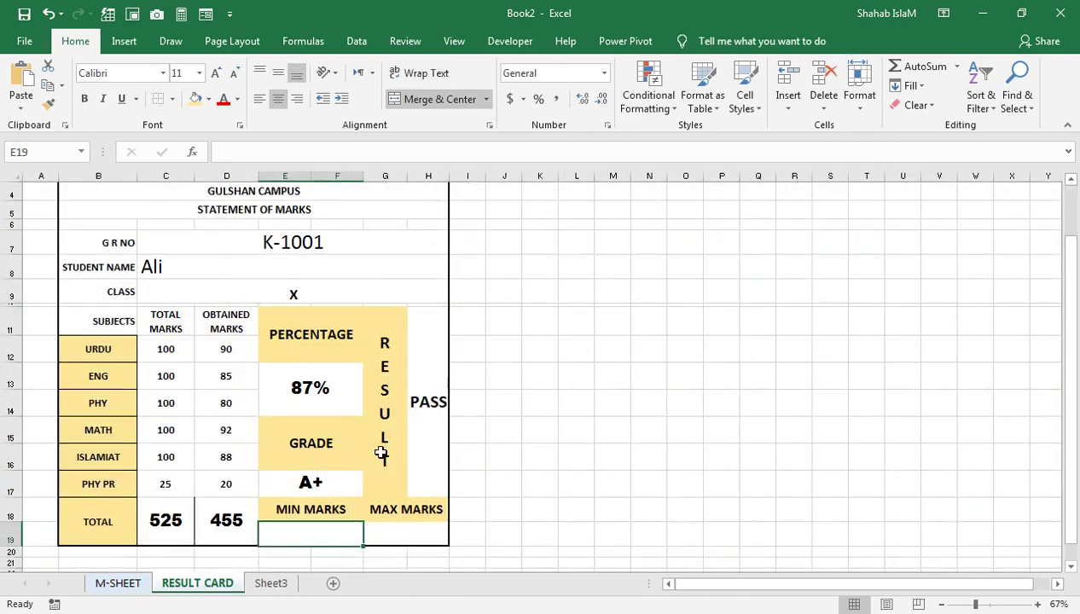
pyautogui.doubleClick(313, 484)
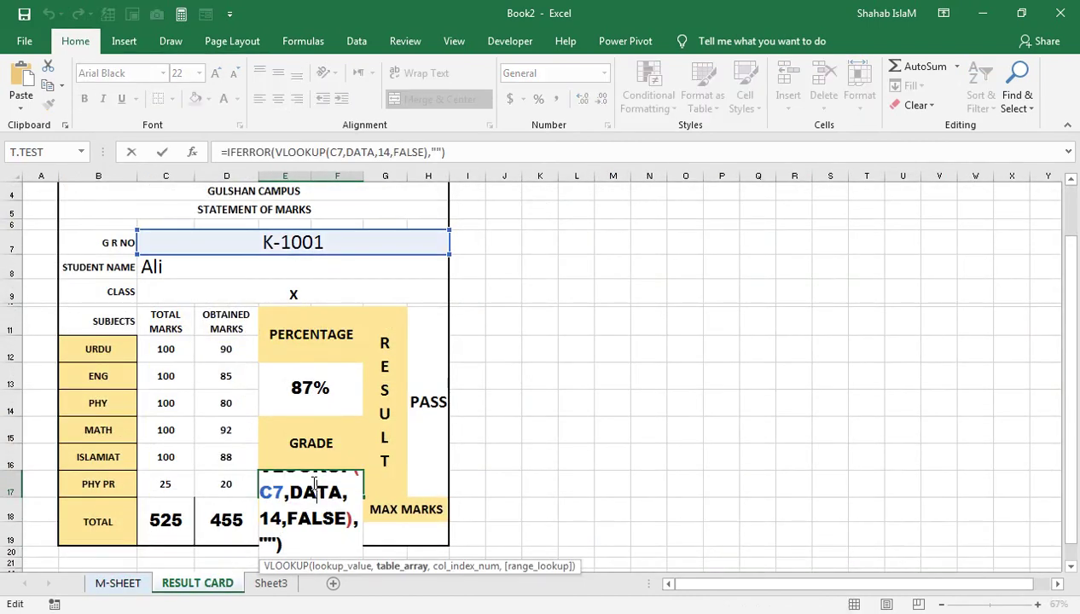
pyautogui.press('Return')
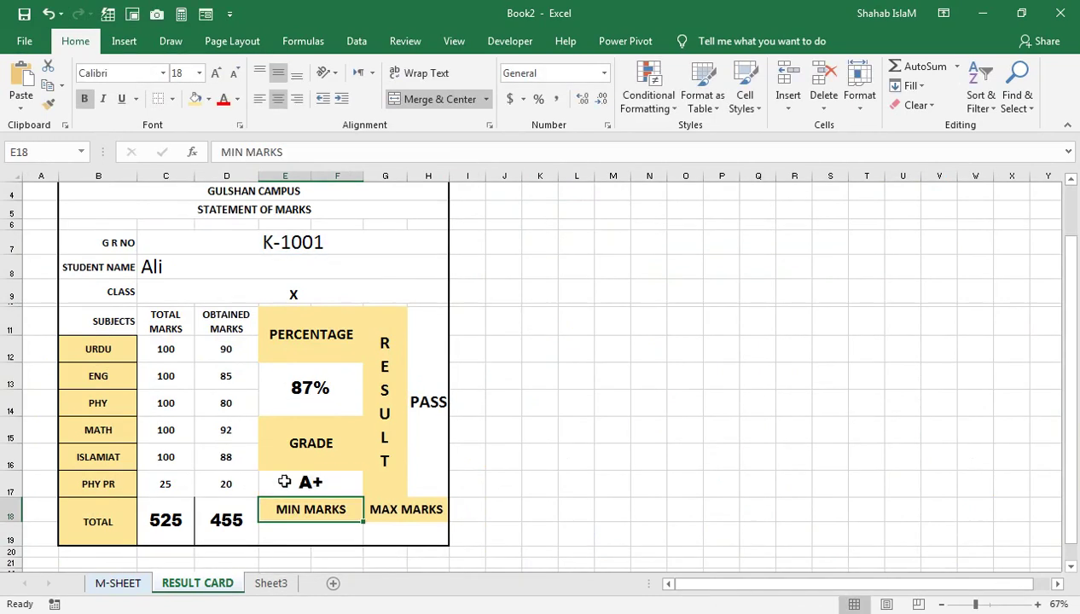
pyautogui.doubleClick(284, 482)
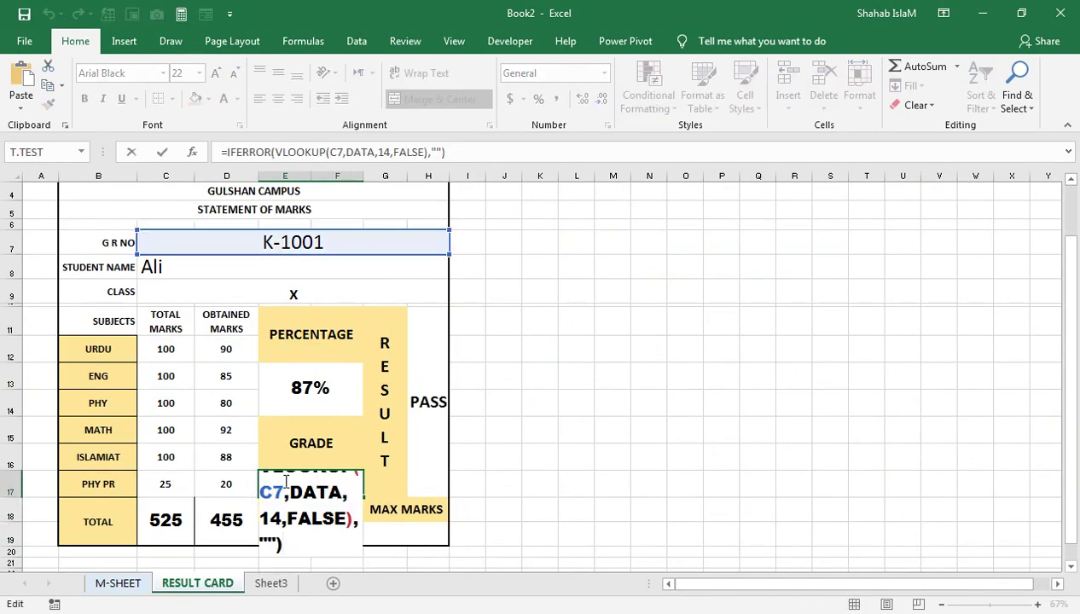
pyautogui.press('Return')
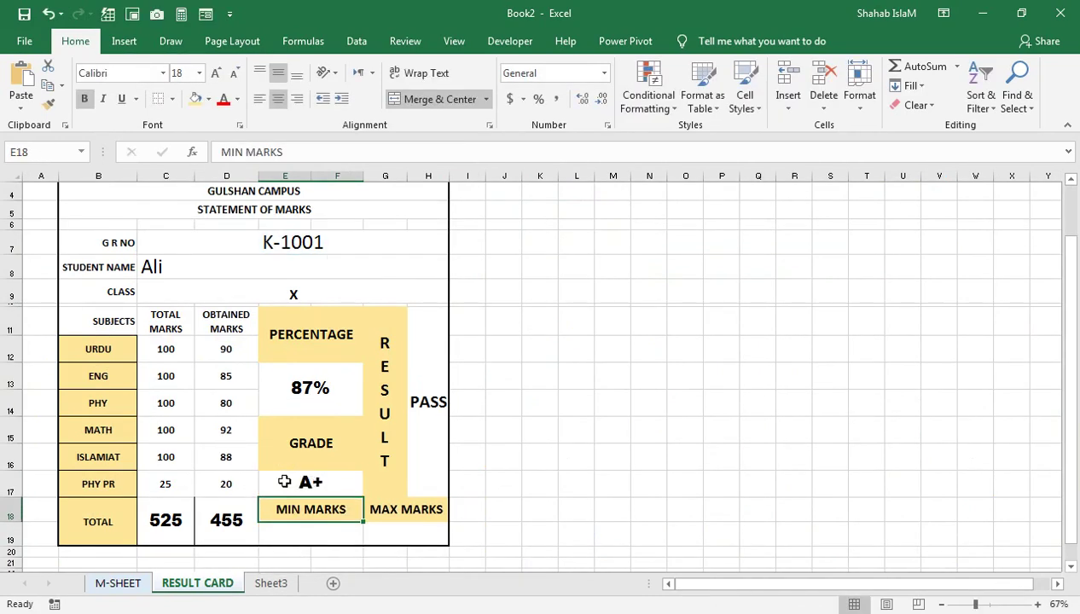
# Paste the lookup under MIN MARKS with column index 12, showing 20.
pyautogui.press('Return')
pyautogui.press('F2')
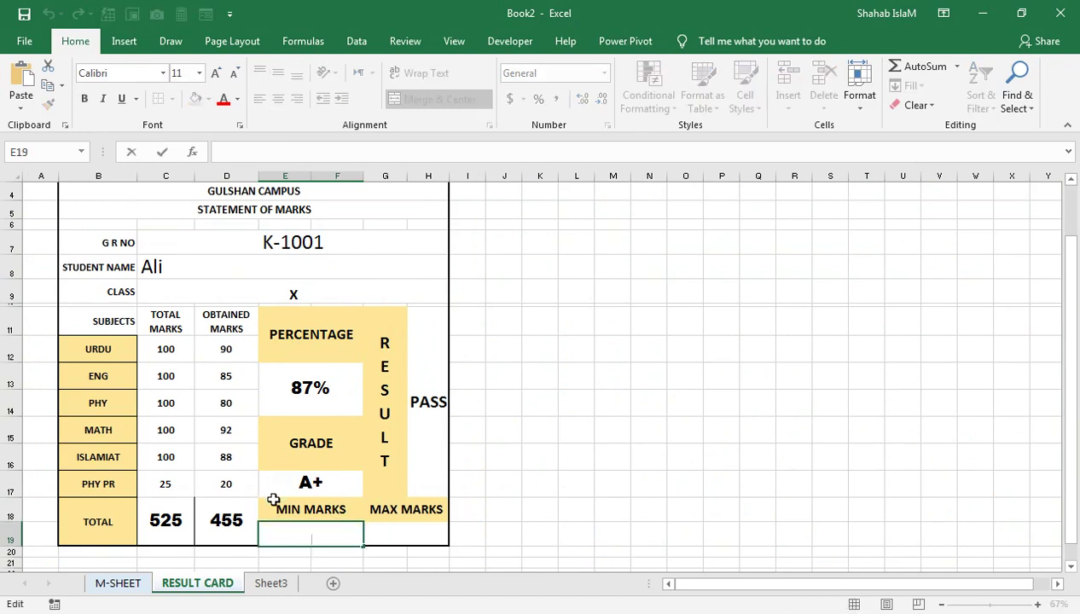
pyautogui.write('=IFERROR(VLOOKUP(C7,DATA,14,FALSE),"")')
pyautogui.click(341, 540)
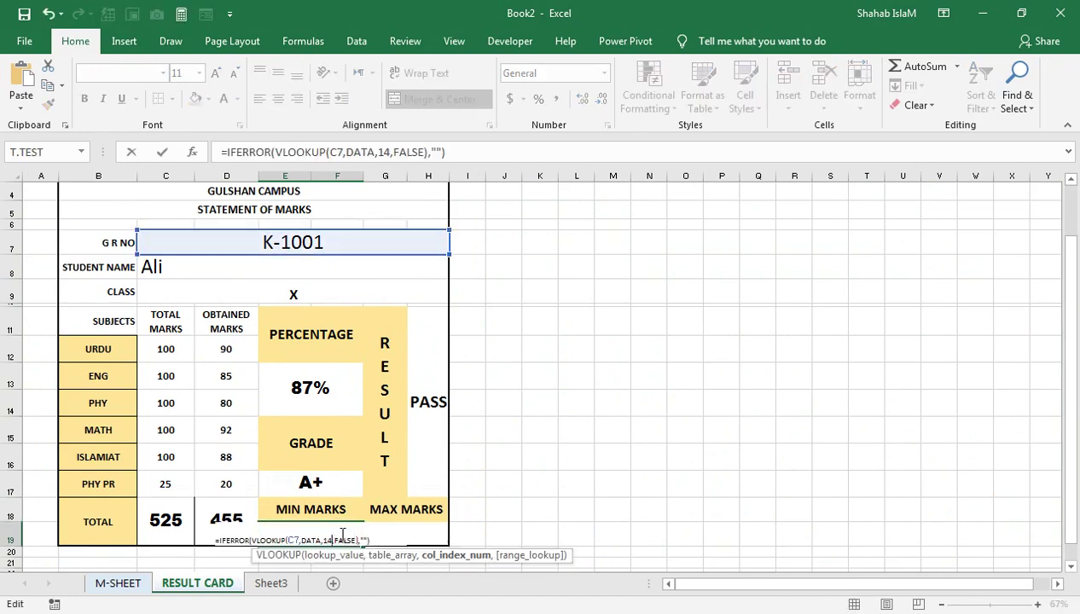
pyautogui.press('BackSpace')
pyautogui.write('2')
pyautogui.press('Tab')
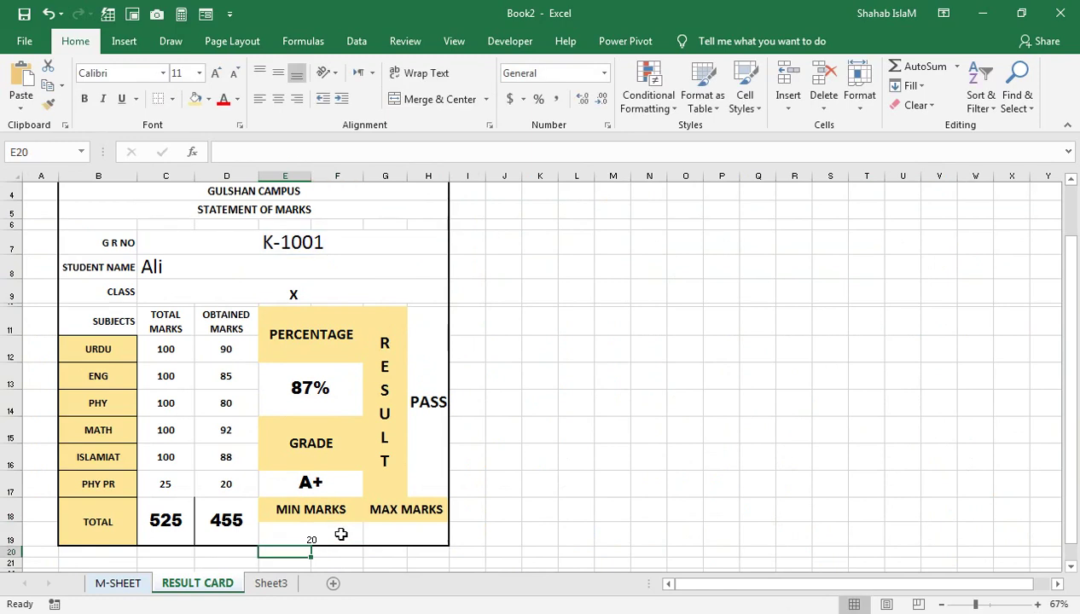
# Paste the lookup under MAX MARKS with column index 13, showing 92.
pyautogui.press('F2')
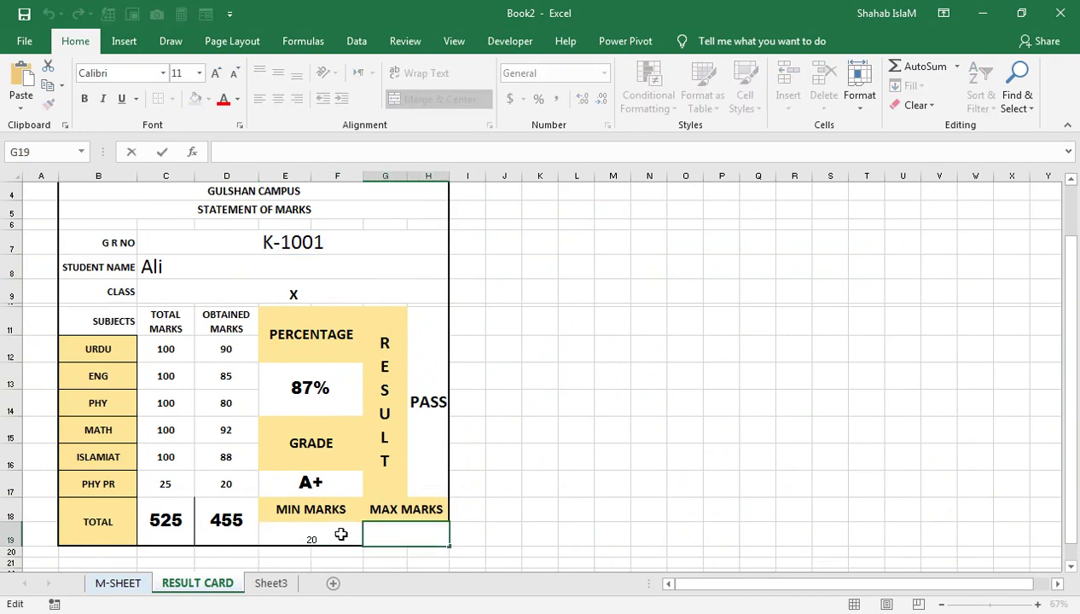
pyautogui.write('=IFERROR(VLOOKUP(C7,DATA,14,FALSE),"")')
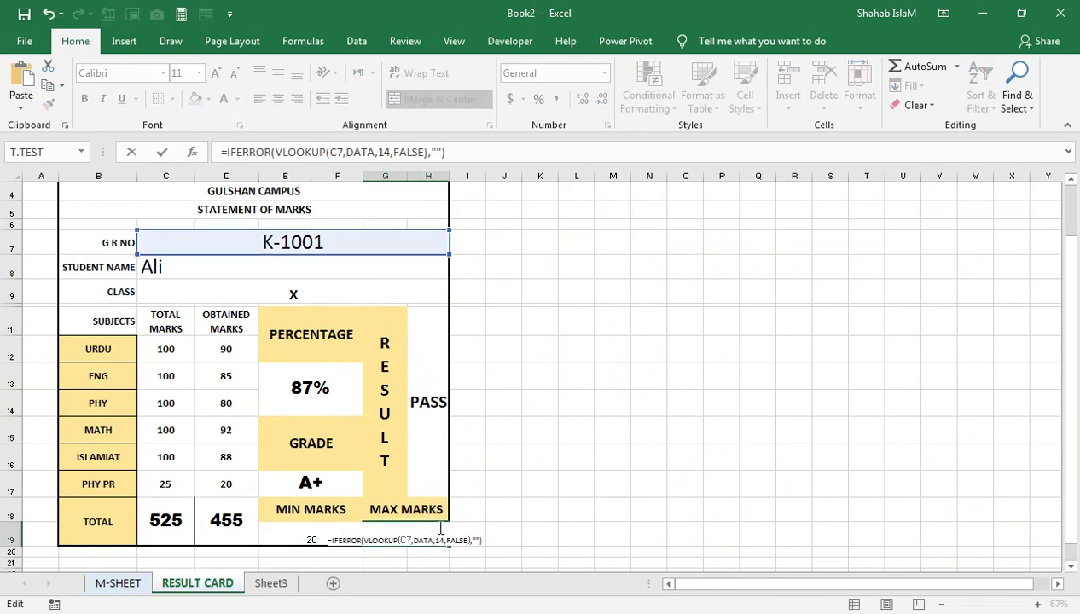
pyautogui.click(442, 539)
pyautogui.press('BackSpace')
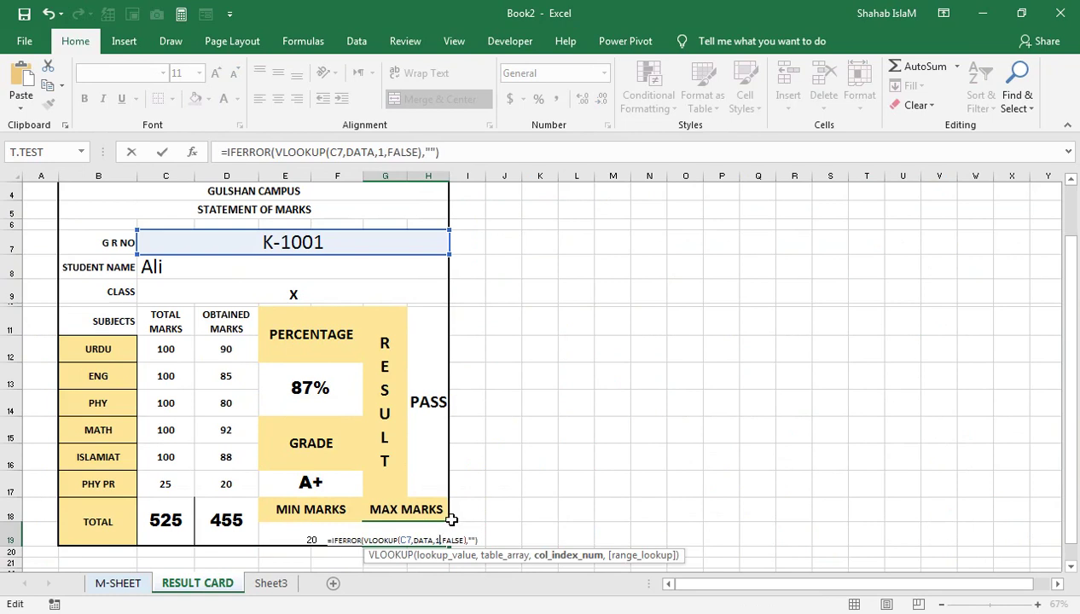
pyautogui.press('Return')
pyautogui.click(427, 535)
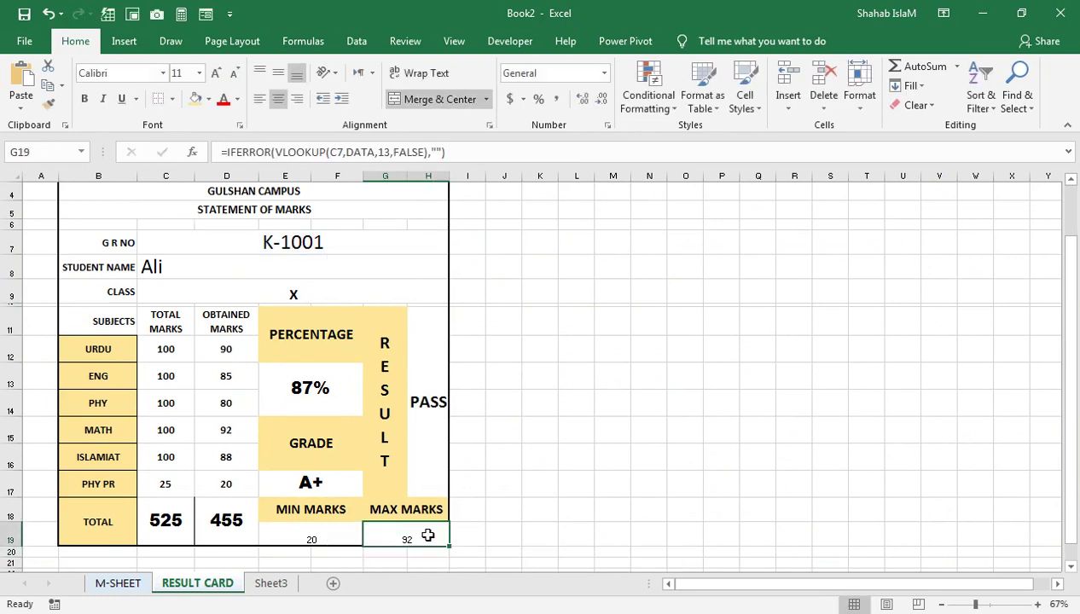
# Paint the 455 total's large bold format onto the 20 and 92 values.
pyautogui.click(228, 516)
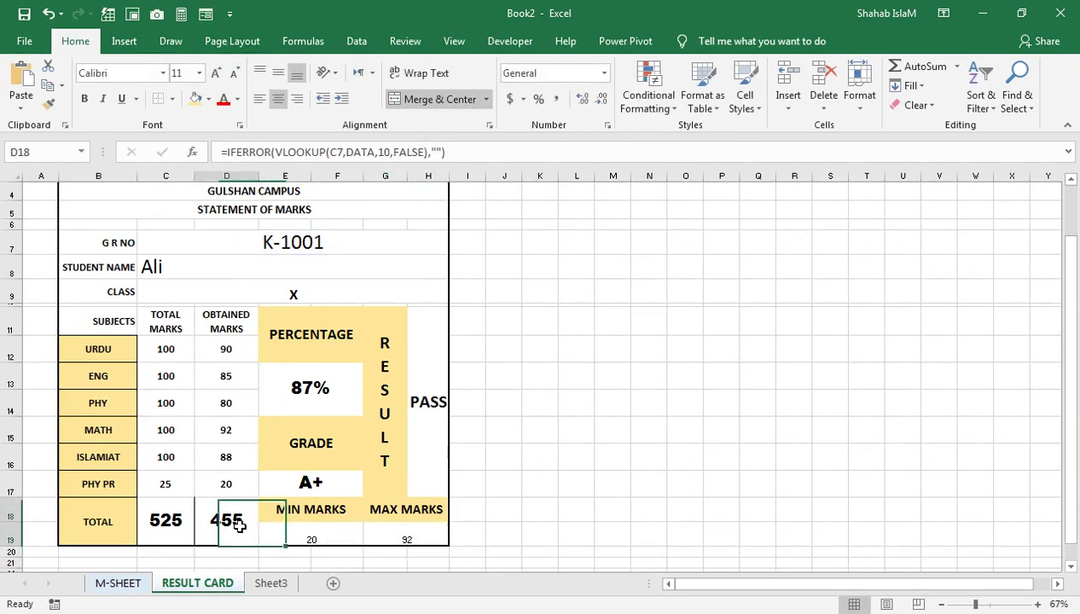
pyautogui.click(49, 103)
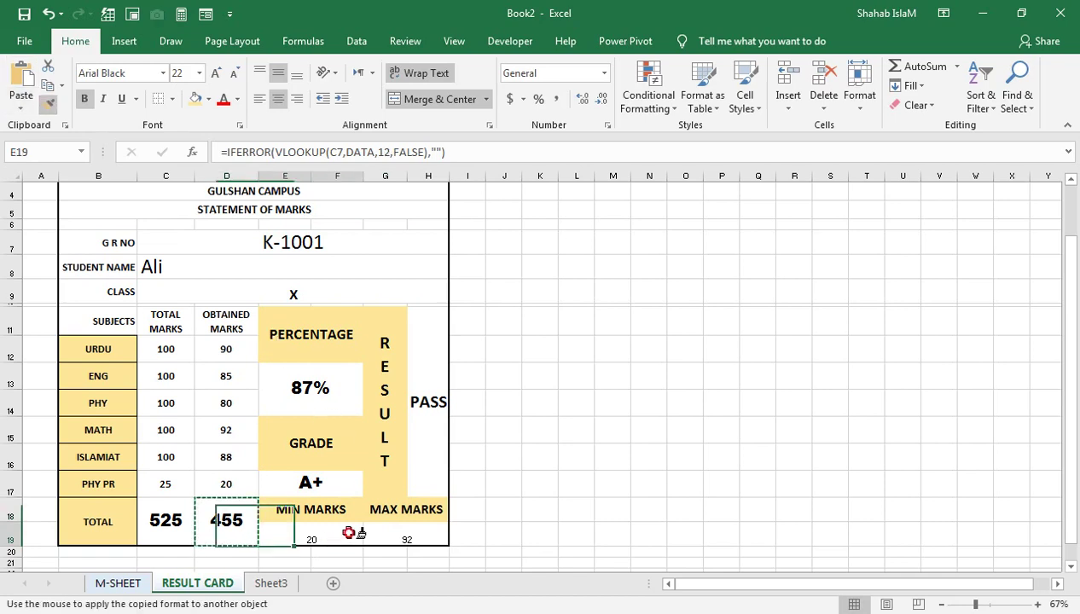
pyautogui.moveTo(290, 535); pyautogui.dragTo(409, 535)
pyautogui.moveTo(278, 527); pyautogui.dragTo(337, 529)
pyautogui.hotkey('ctrl', 'z')
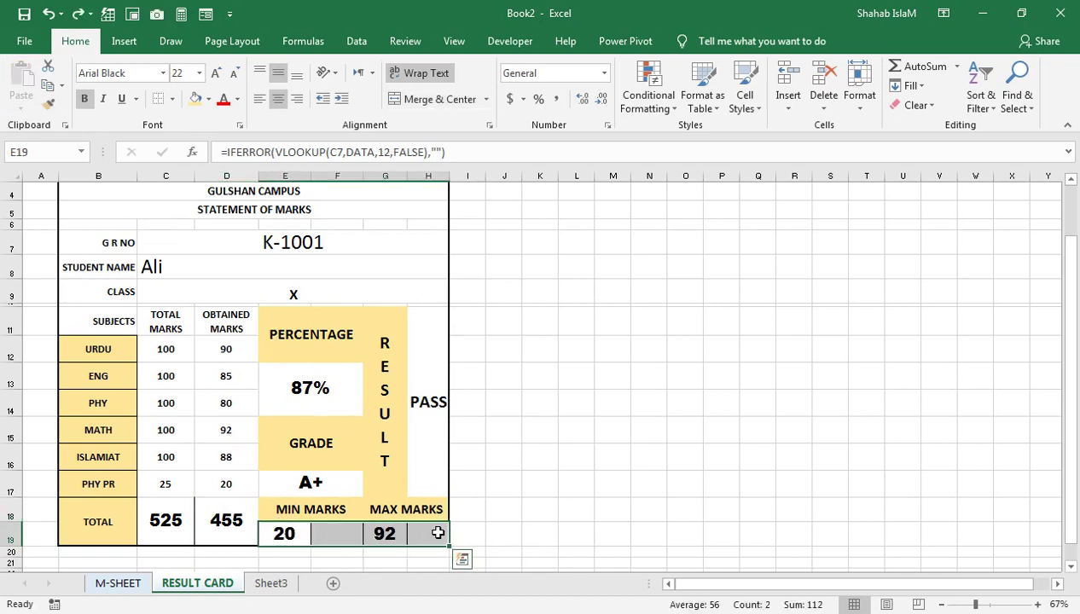
pyautogui.hotkey('ctrl', 'q')
# Merge and centre 20 and 92 each across their two cells.
pyautogui.click(357, 559)
pyautogui.moveTo(299, 534); pyautogui.dragTo(323, 523)
pyautogui.click(440, 99)
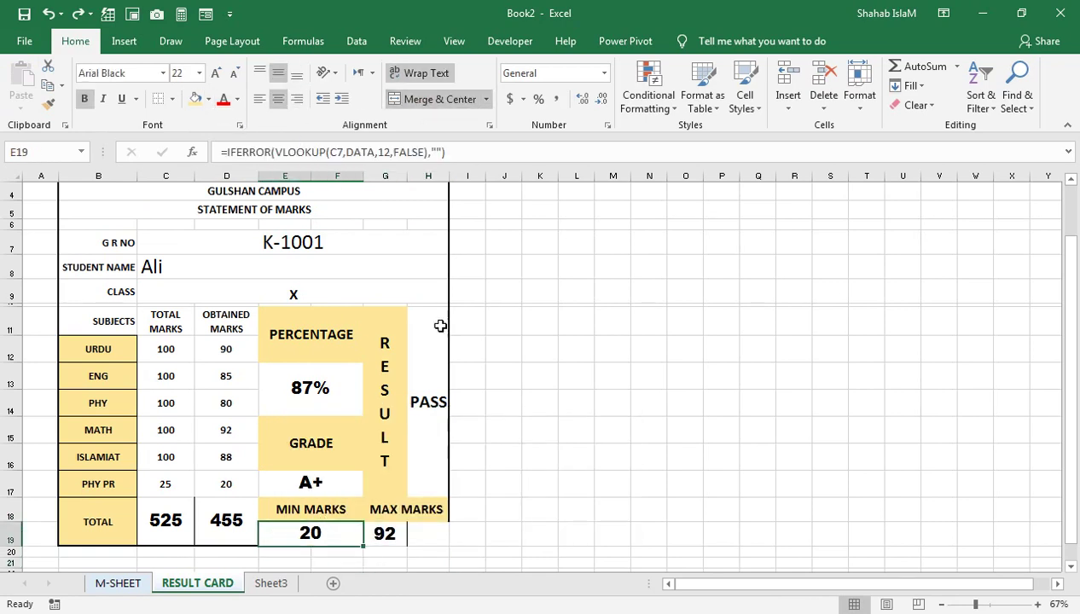
pyautogui.moveTo(390, 533)
pyautogui.mouseDown()
pyautogui.moveTo(431, 533)
pyautogui.moveTo(131, 215)
pyautogui.mouseUp()
pyautogui.click(440, 99)
pyautogui.click(388, 305)
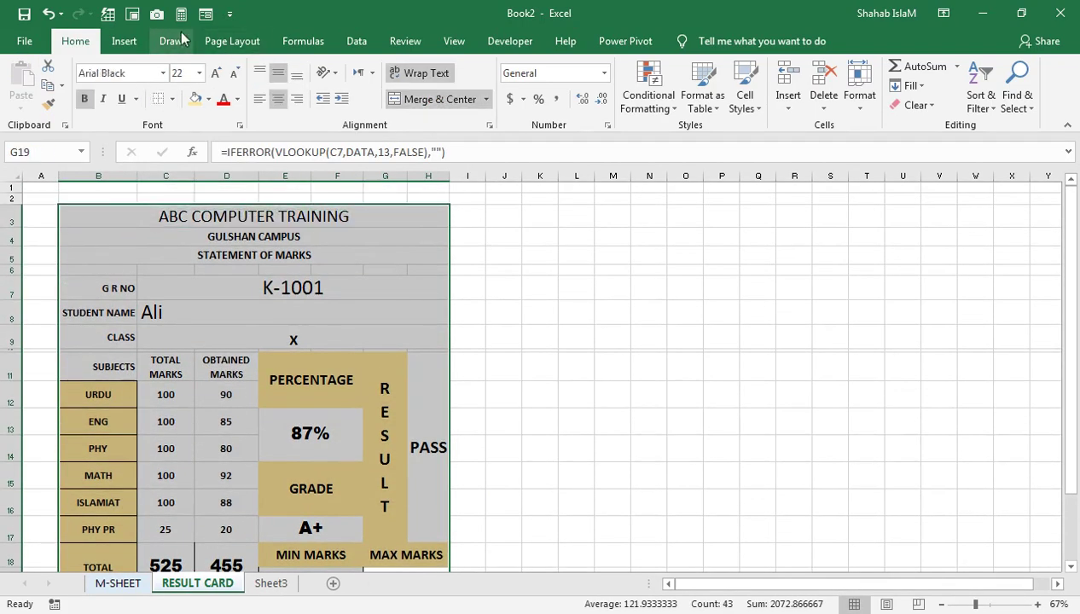
# Give the whole result card a Thick Outside Border.
pyautogui.click(172, 99)
pyautogui.click(227, 282)
pyautogui.scroll(-3, 284, 409)
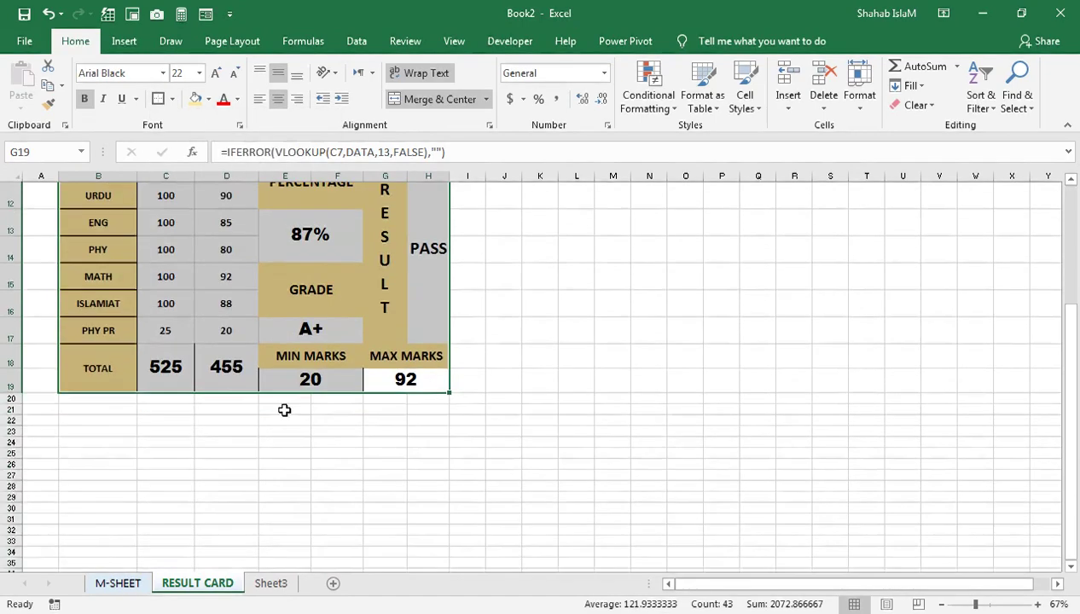
pyautogui.click(282, 362)
pyautogui.moveTo(532, 307); pyautogui.dragTo(576, 188)
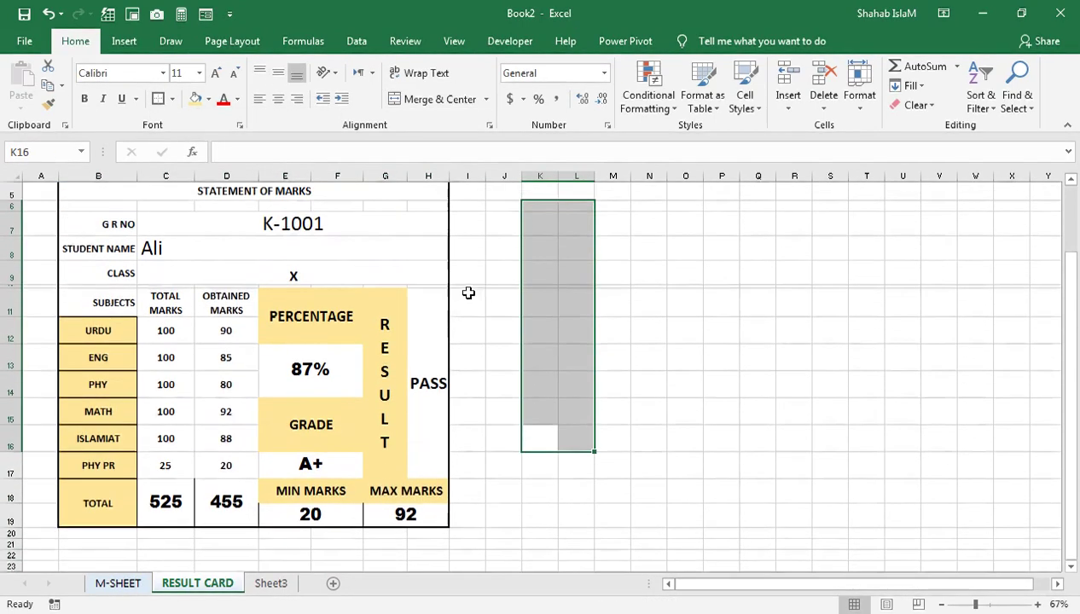
pyautogui.click(235, 493)
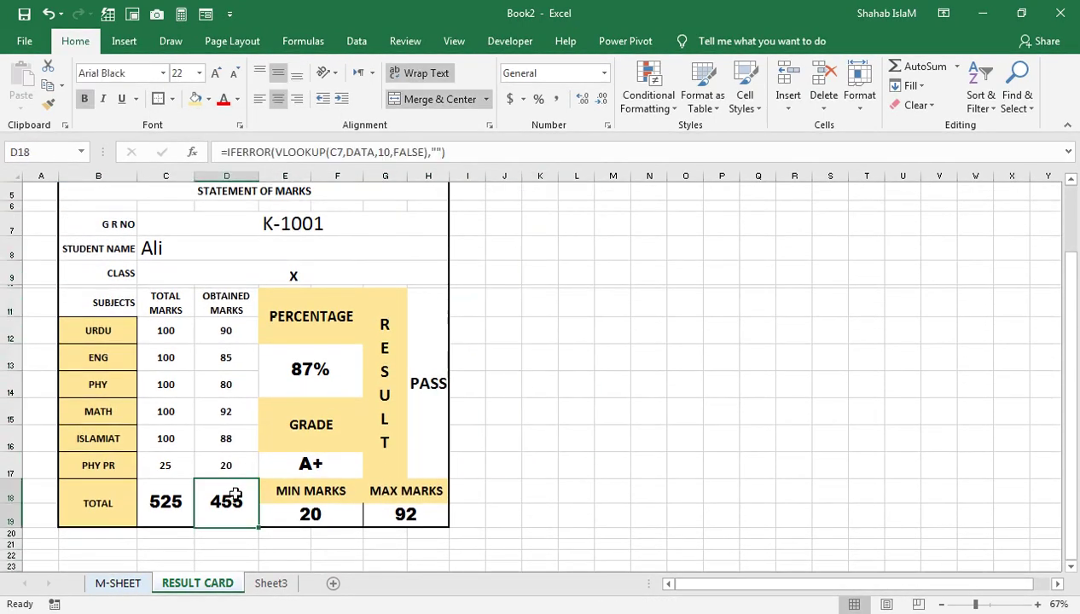
# Add All Borders to the G R NO, STUDENT NAME and CLASS rows.
pyautogui.moveTo(110, 224); pyautogui.dragTo(228, 271)
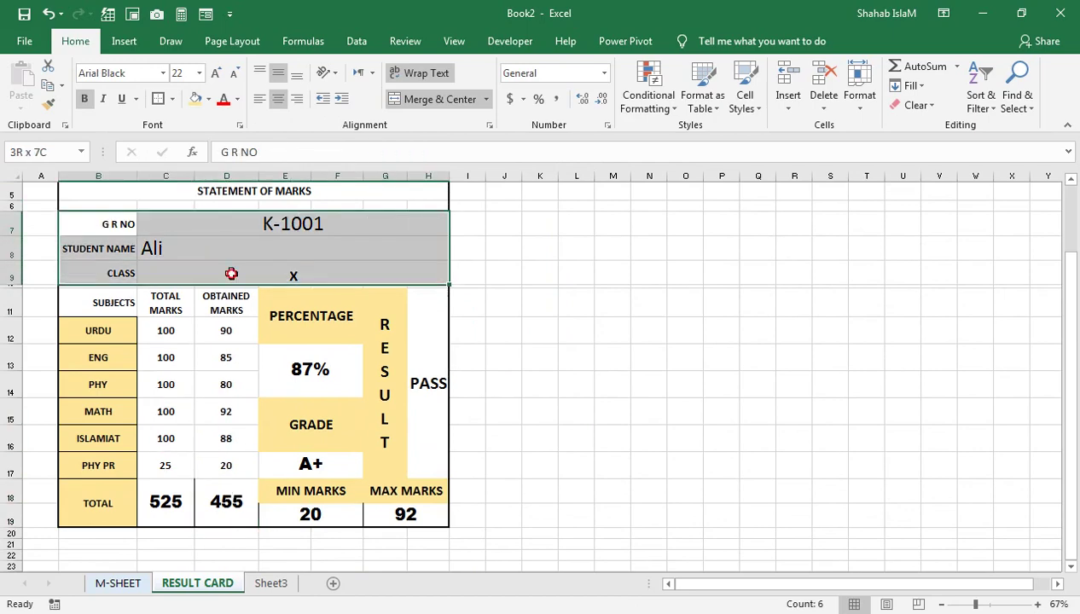
pyautogui.click(172, 99)
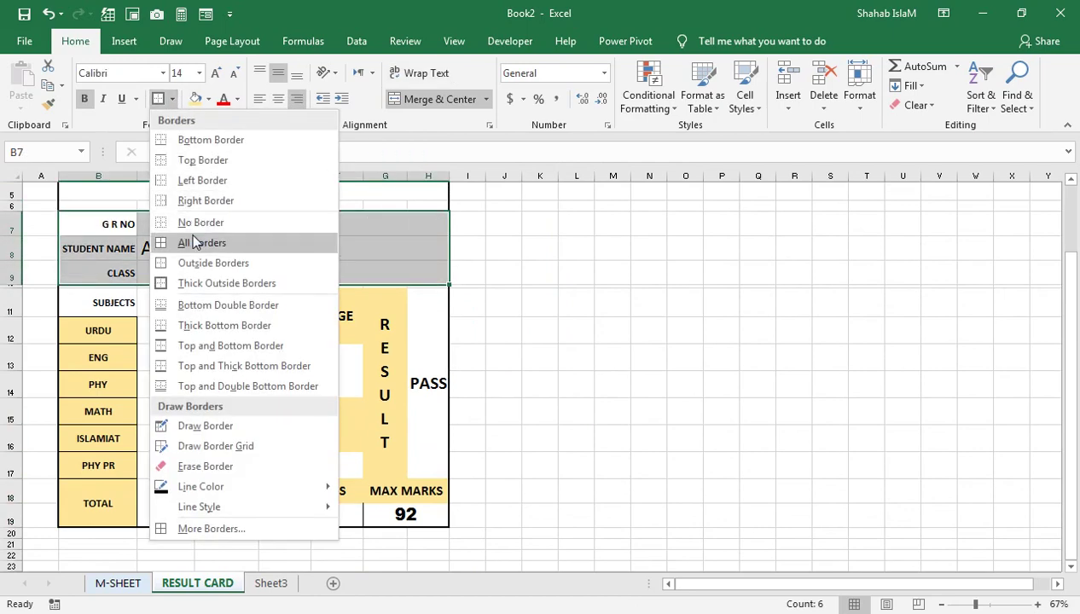
pyautogui.click(202, 242)
# Add All Borders to the marks table and select the whole card from the title down.
pyautogui.moveTo(122, 309); pyautogui.dragTo(385, 502)
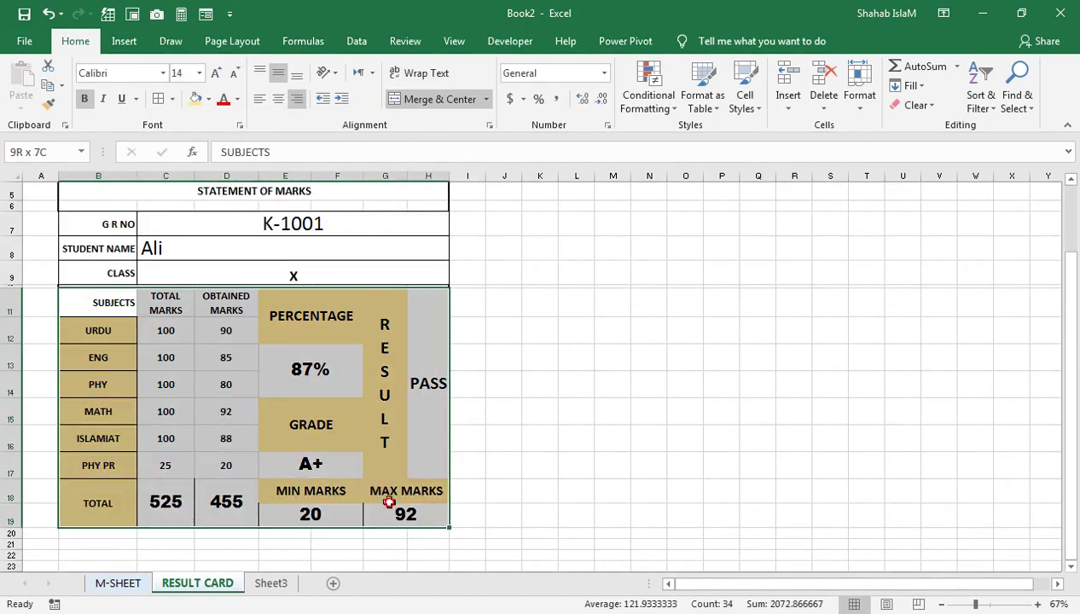
pyautogui.click(157, 100)
pyautogui.click(226, 355)
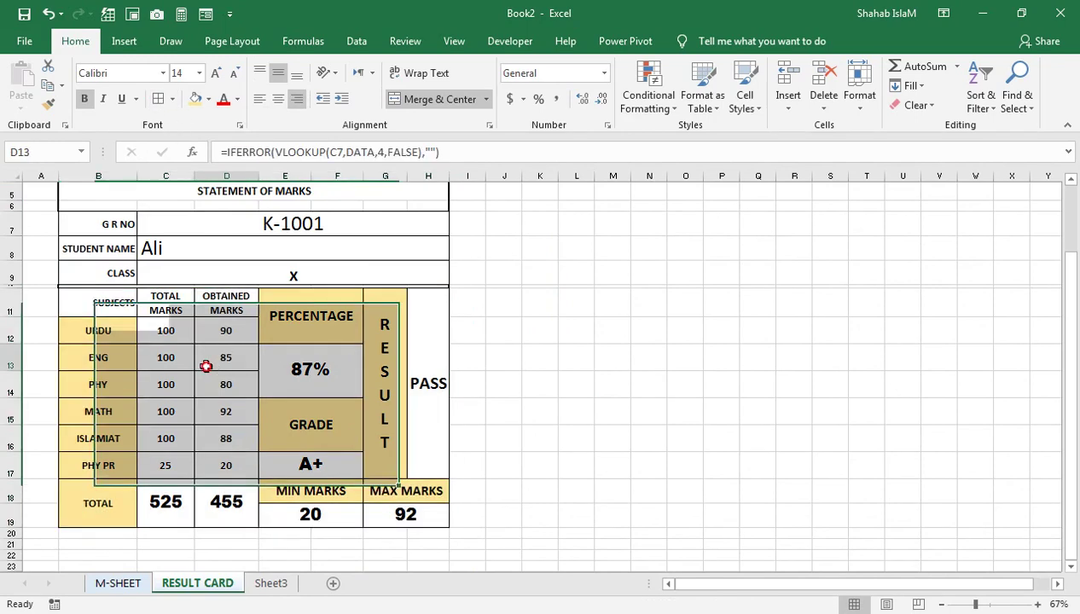
pyautogui.moveTo(258, 256)
pyautogui.mouseDown()
pyautogui.moveTo(259, 182)
pyautogui.moveTo(241, 272)
pyautogui.mouseUp()
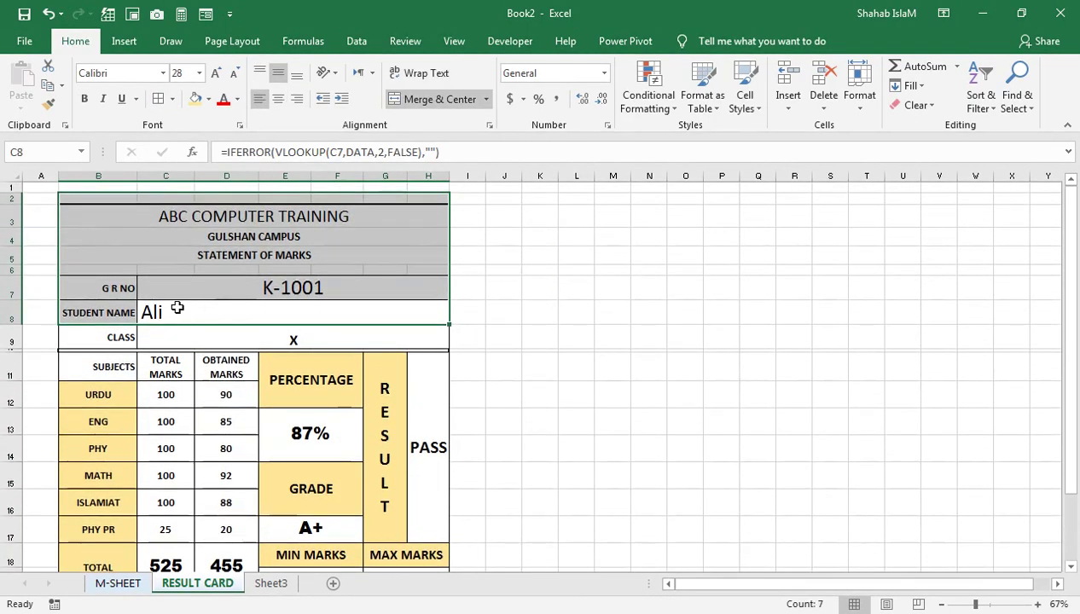
pyautogui.click(131, 216)
pyautogui.moveTo(131, 216)
pyautogui.mouseDown()
pyautogui.moveTo(243, 609)
pyautogui.moveTo(225, 504)
pyautogui.mouseUp()
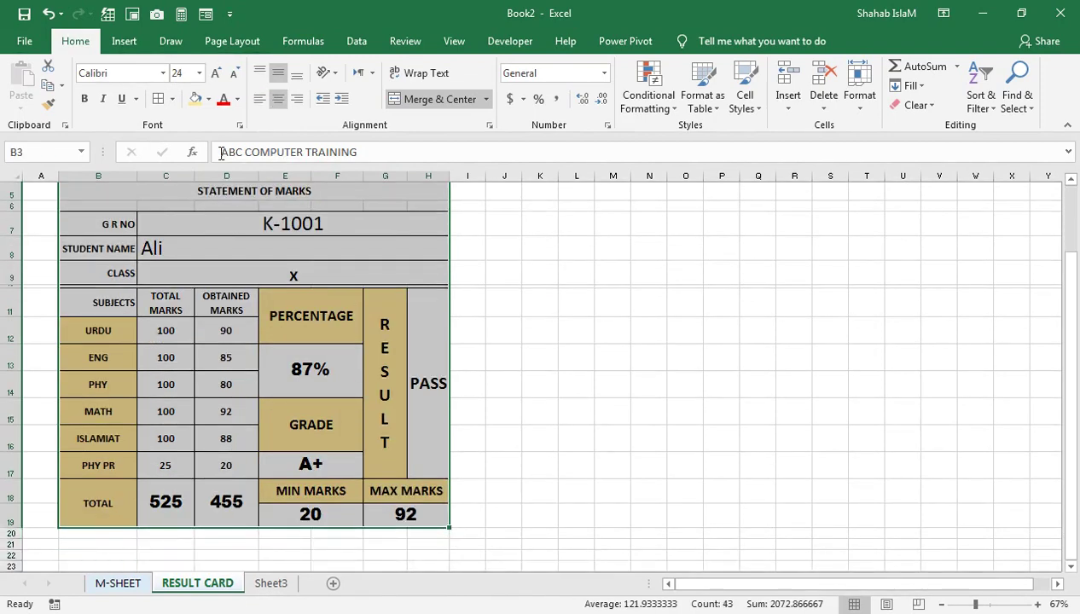
# Fill B3:H19 gold, then select the 87%, A+, 455, 525, PASS, 92 and 20 cells.
pyautogui.click(196, 100)
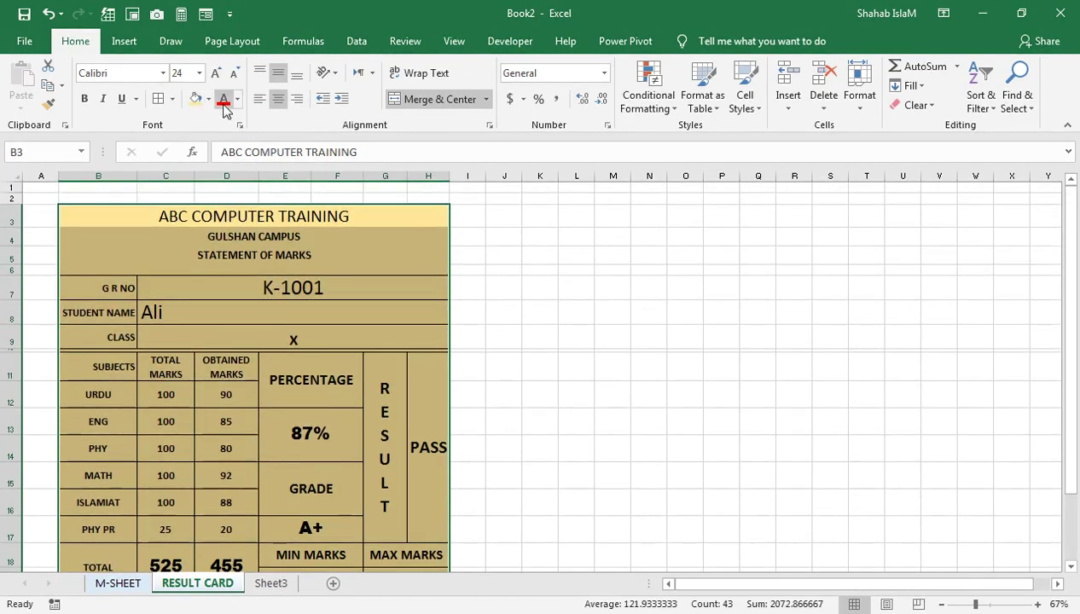
pyautogui.click(217, 306)
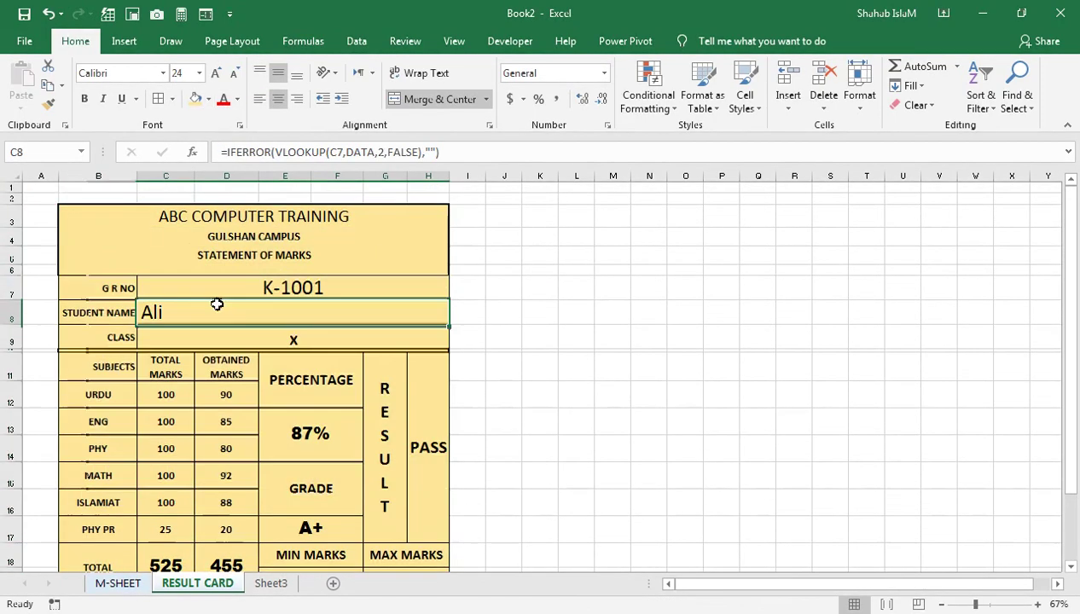
pyautogui.click(309, 436)
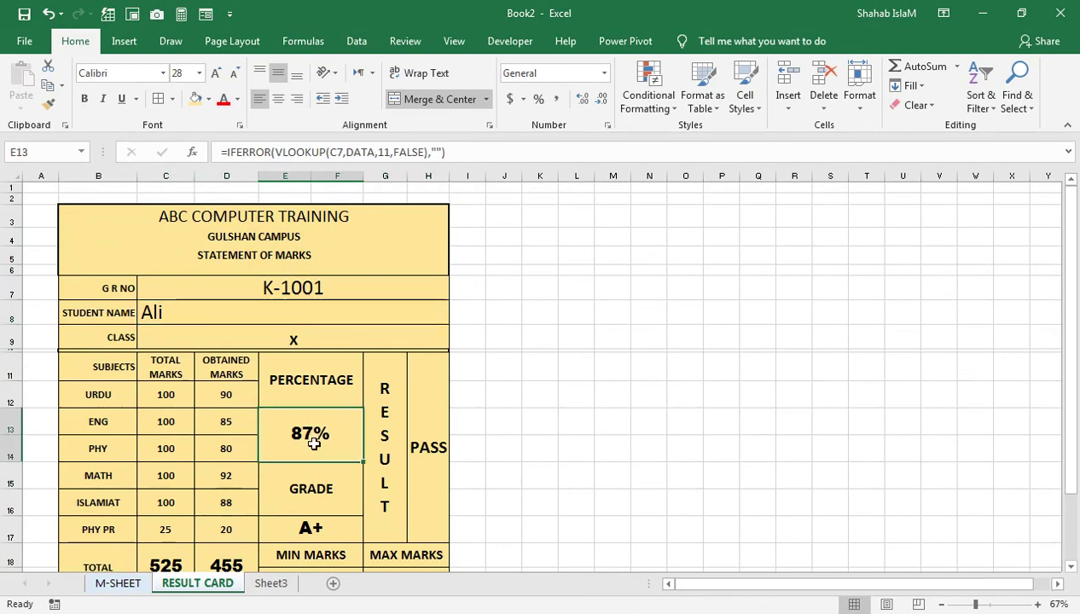
pyautogui.keyDown('ctrl'); pyautogui.click(310, 531); pyautogui.keyUp('ctrl')
pyautogui.keyDown('ctrl'); pyautogui.click(230, 559); pyautogui.keyUp('ctrl')
pyautogui.keyDown('ctrl'); pyautogui.click(182, 553); pyautogui.keyUp('ctrl')
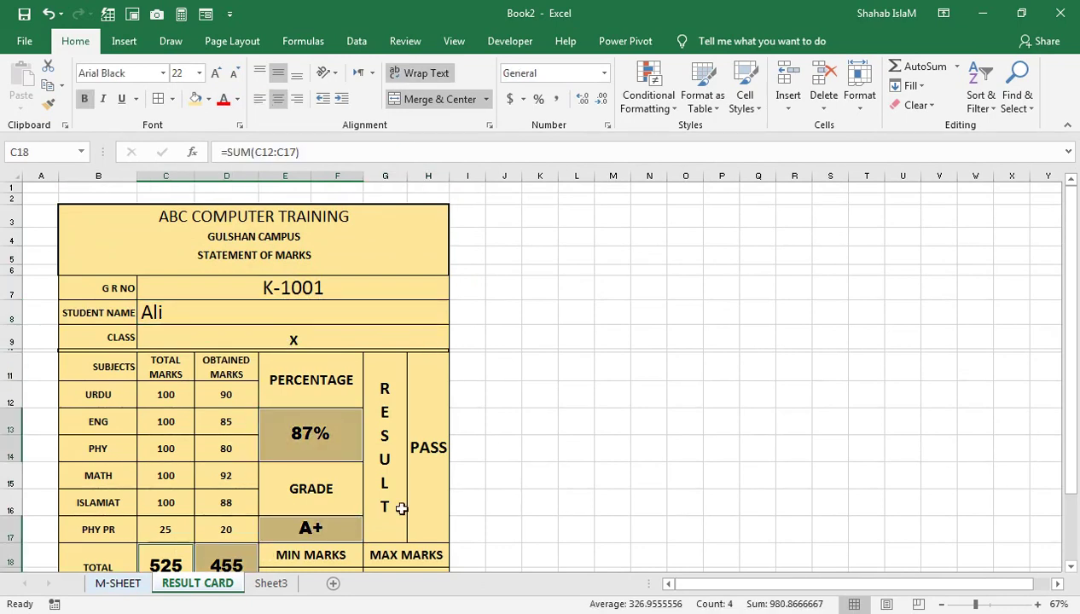
pyautogui.keyDown('ctrl'); pyautogui.click(428, 448); pyautogui.keyUp('ctrl')
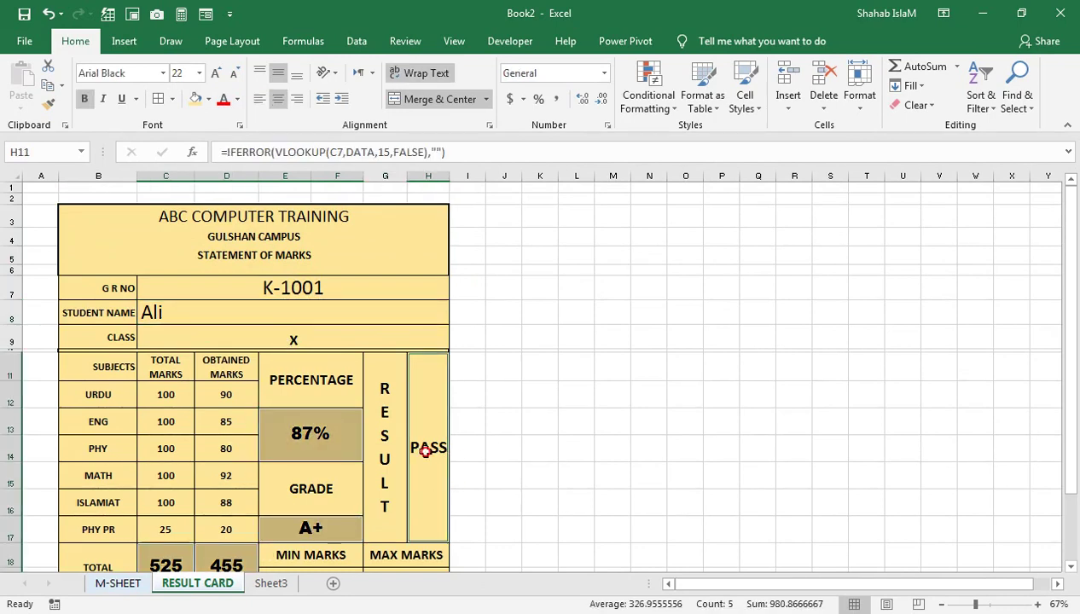
pyautogui.keyDown('ctrl'); pyautogui.click(382, 567); pyautogui.keyUp('ctrl')
pyautogui.keyDown('ctrl'); pyautogui.click(348, 570); pyautogui.keyUp('ctrl')
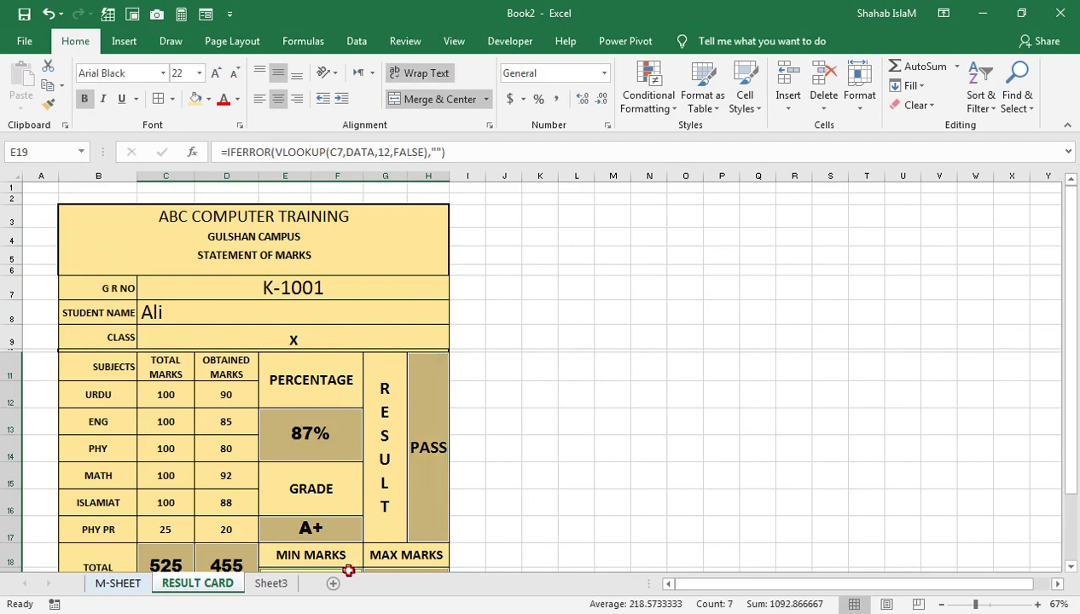
# Shade the selected result cells Gold, Accent 4, Lighter 80%.
pyautogui.click(208, 99)
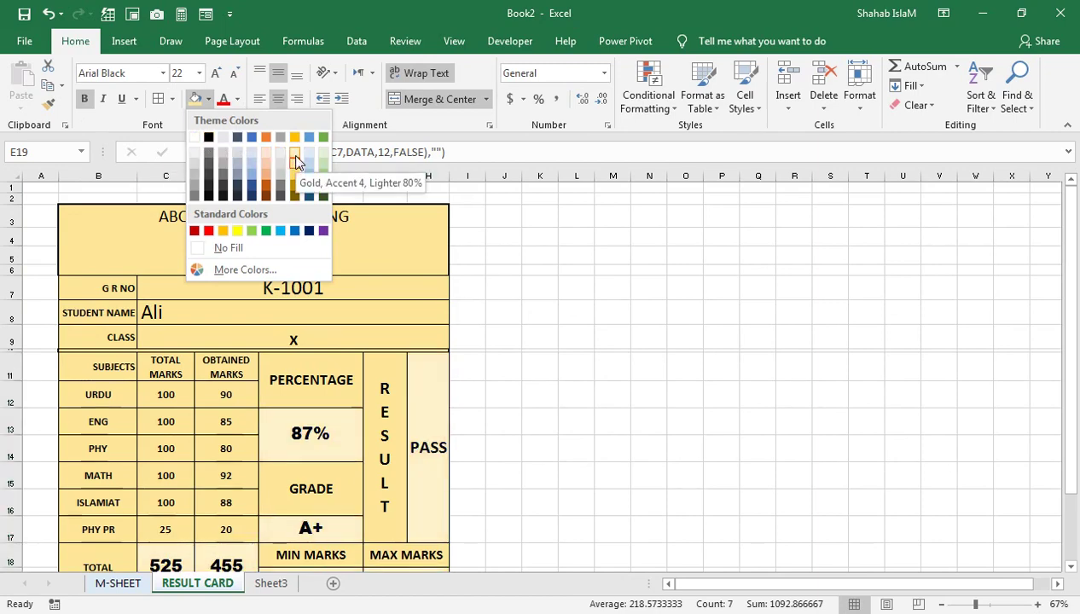
pyautogui.click(296, 162)
pyautogui.scroll(-2, 341, 255)
pyautogui.scroll(-1, 341, 255)
pyautogui.click(355, 241)
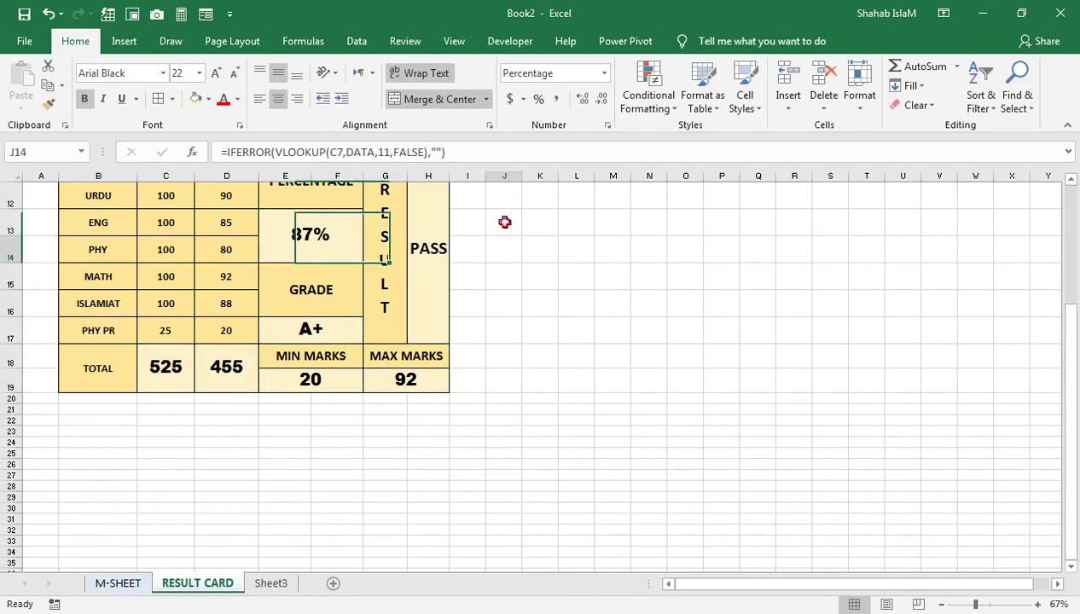
# Try G R NO K-1002 and then K-1004 from the dropdown to preview their results.
pyautogui.moveTo(504, 222); pyautogui.dragTo(504, 180)
pyautogui.click(444, 290)
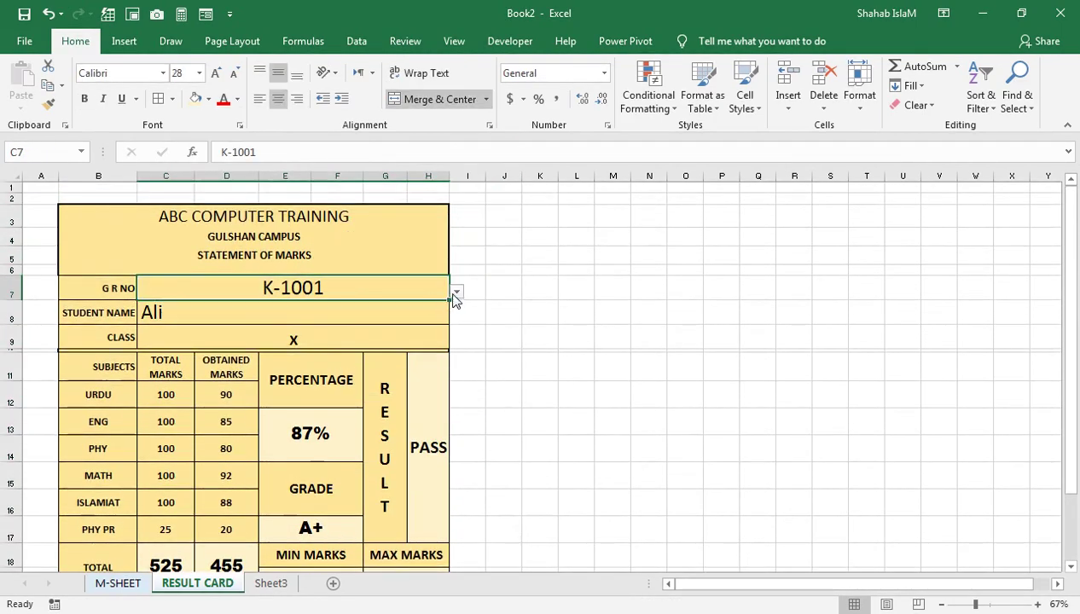
pyautogui.click(457, 292)
pyautogui.click(422, 312)
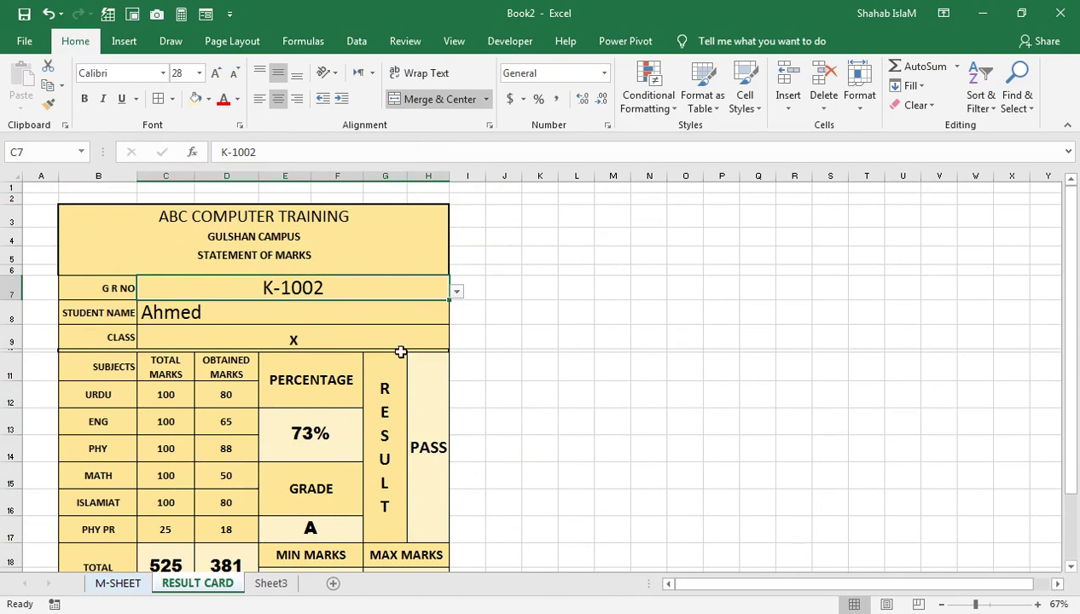
pyautogui.click(457, 292)
pyautogui.click(431, 331)
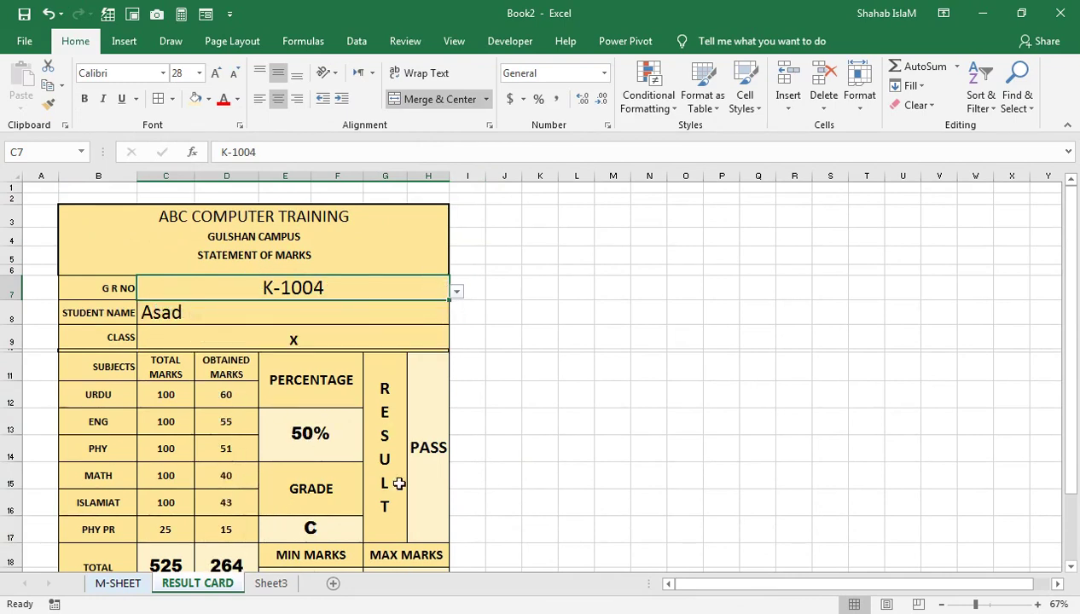
# Set G R NO to K-1005, showing 226 total, 43% and grade D.
pyautogui.click(458, 293)
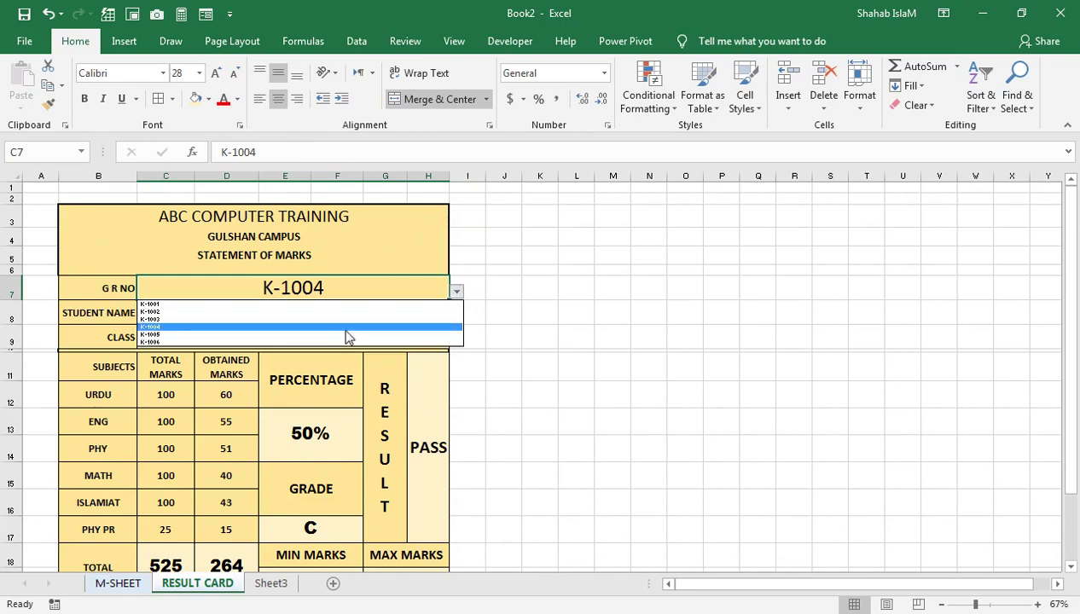
pyautogui.click(345, 334)
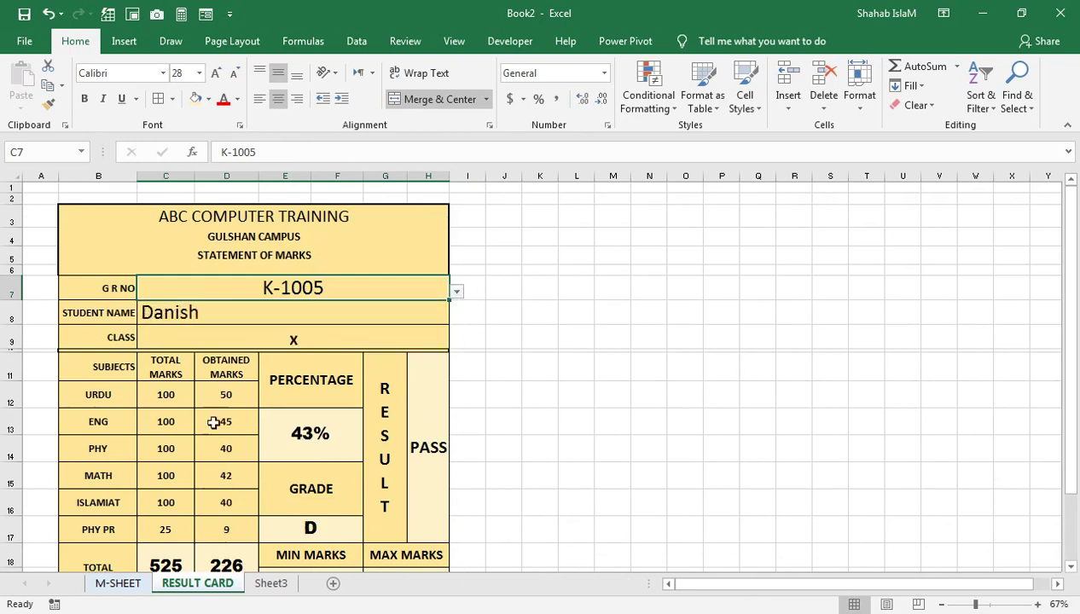
pyautogui.moveTo(255, 451); pyautogui.dragTo(281, 431)
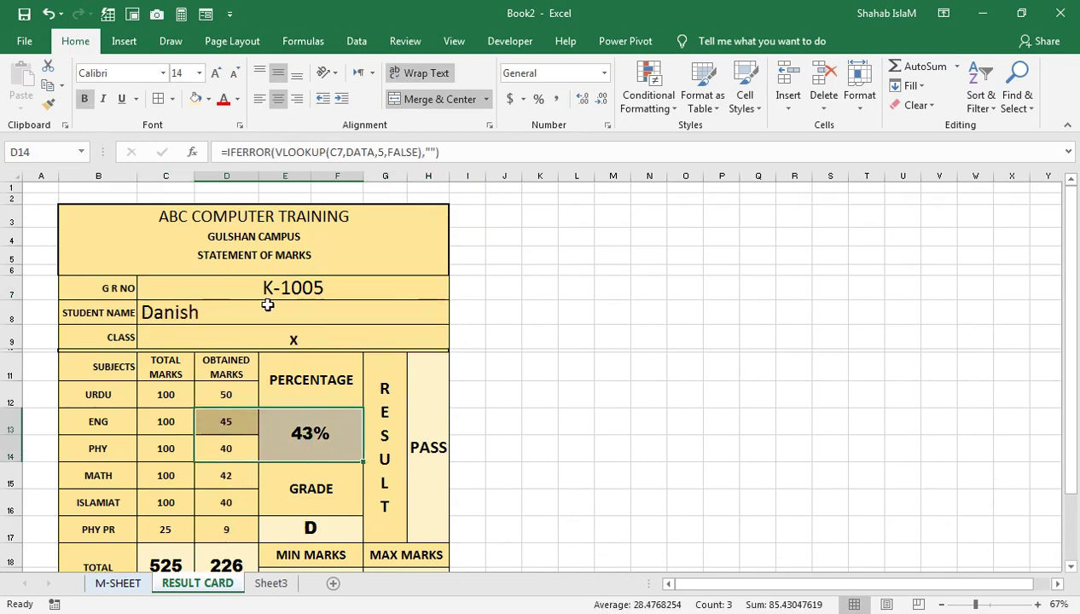
pyautogui.click(394, 254)
pyautogui.click(135, 220)
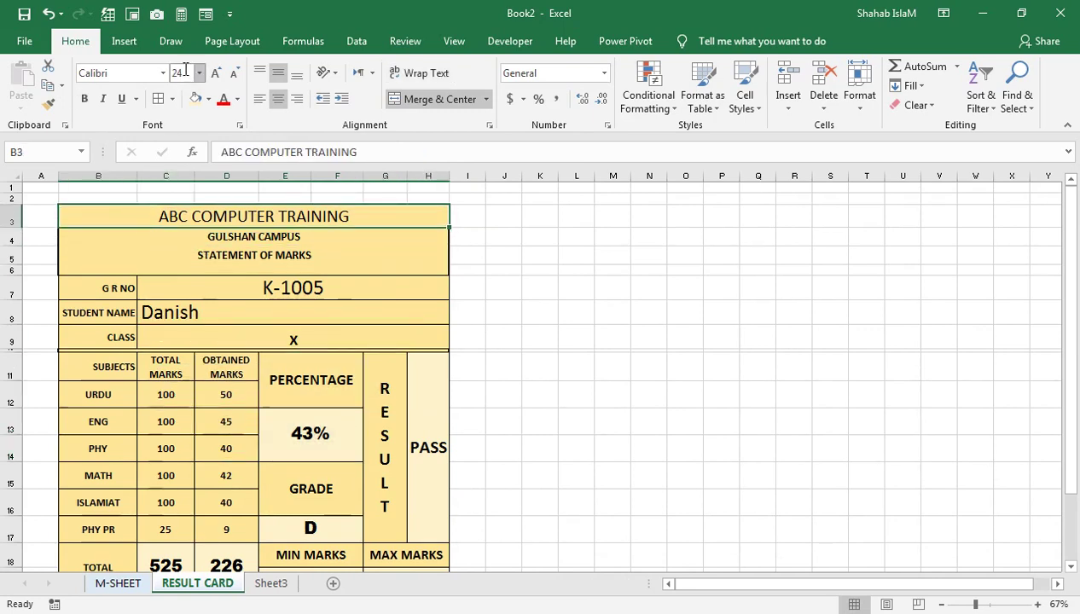
# Preview page 2 of the printout, set orientation to Landscape and return to the sheet.
pyautogui.click(43, 45)
pyautogui.click(53, 266)
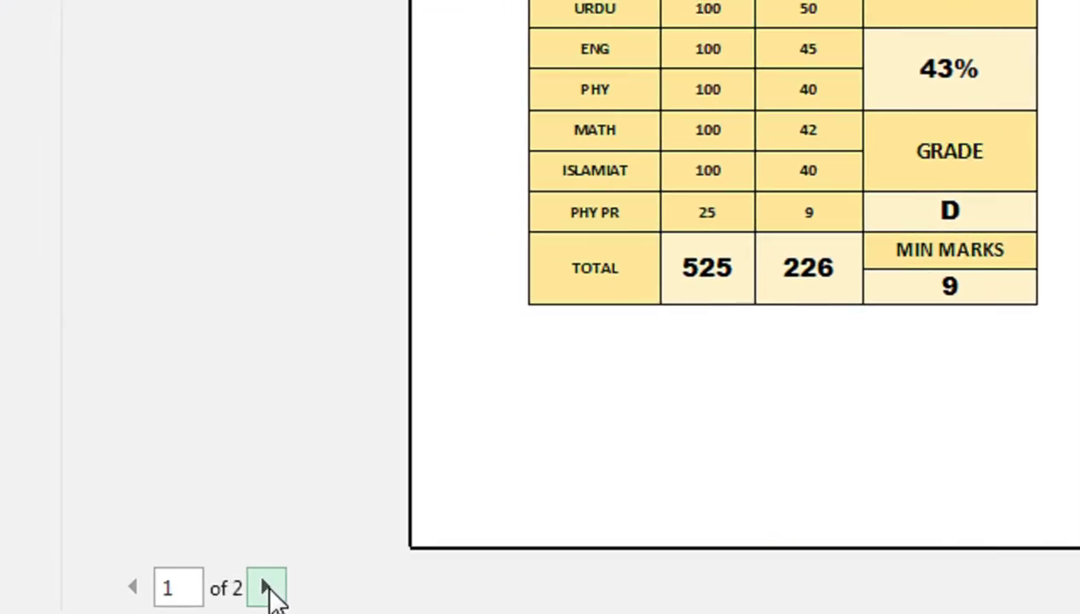
pyautogui.click(268, 588)
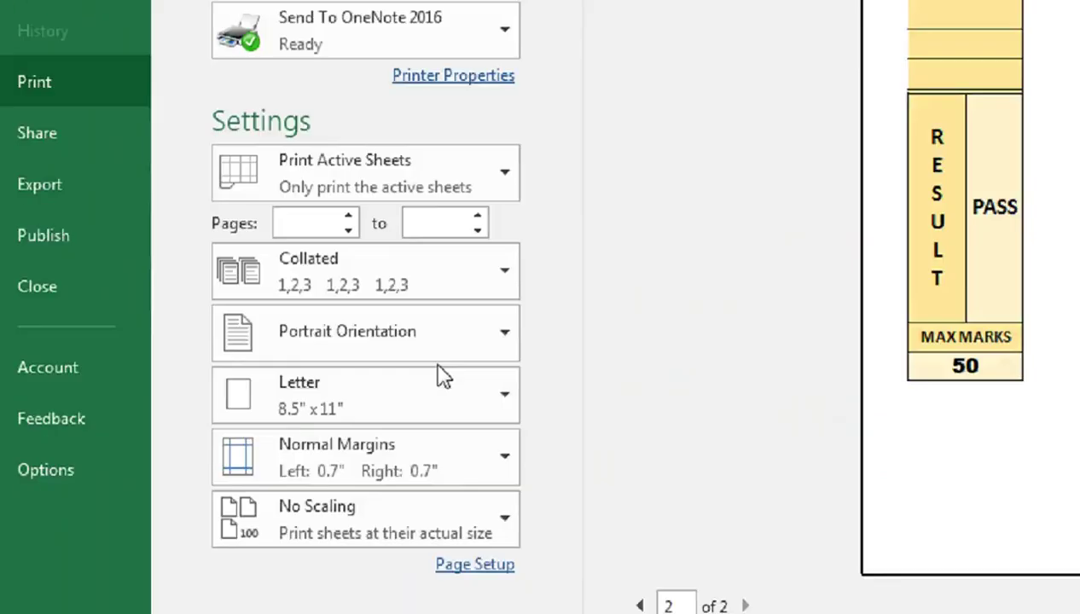
pyautogui.click(528, 290)
pyautogui.click(537, 418)
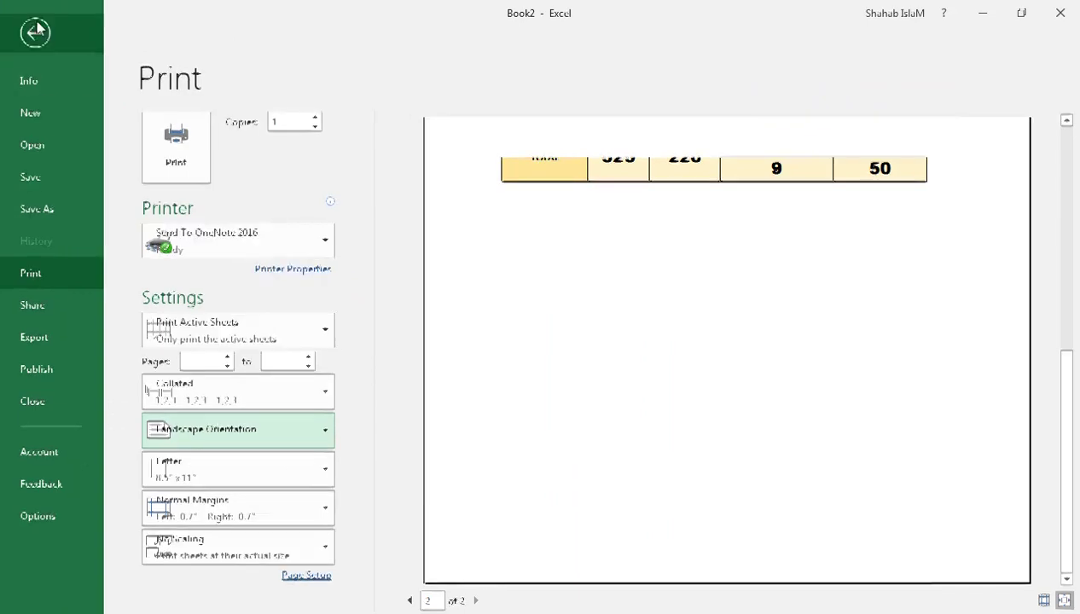
pyautogui.click(37, 31)
# Delete the empty row 2 above the result card.
pyautogui.rightClick(21, 305)
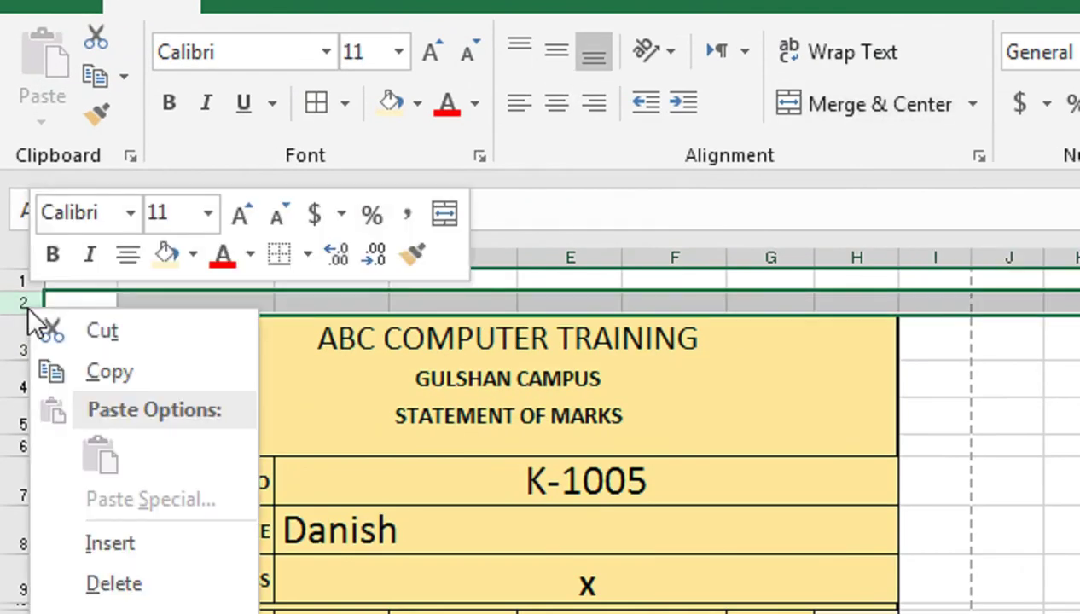
pyautogui.click(115, 552)
pyautogui.click(282, 450)
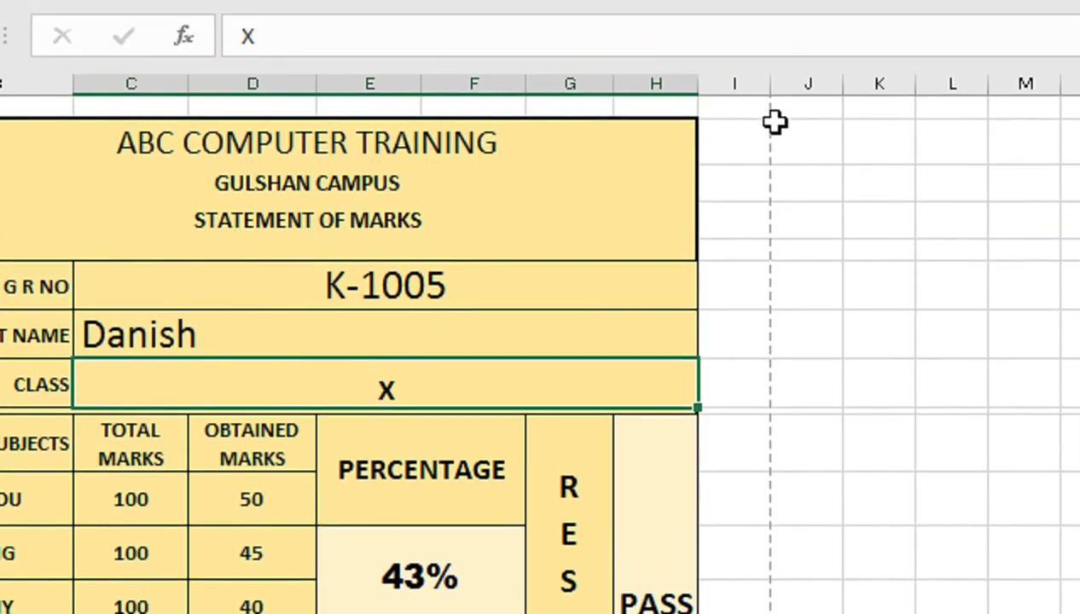
pyautogui.moveTo(772, 77); pyautogui.dragTo(747, 404)
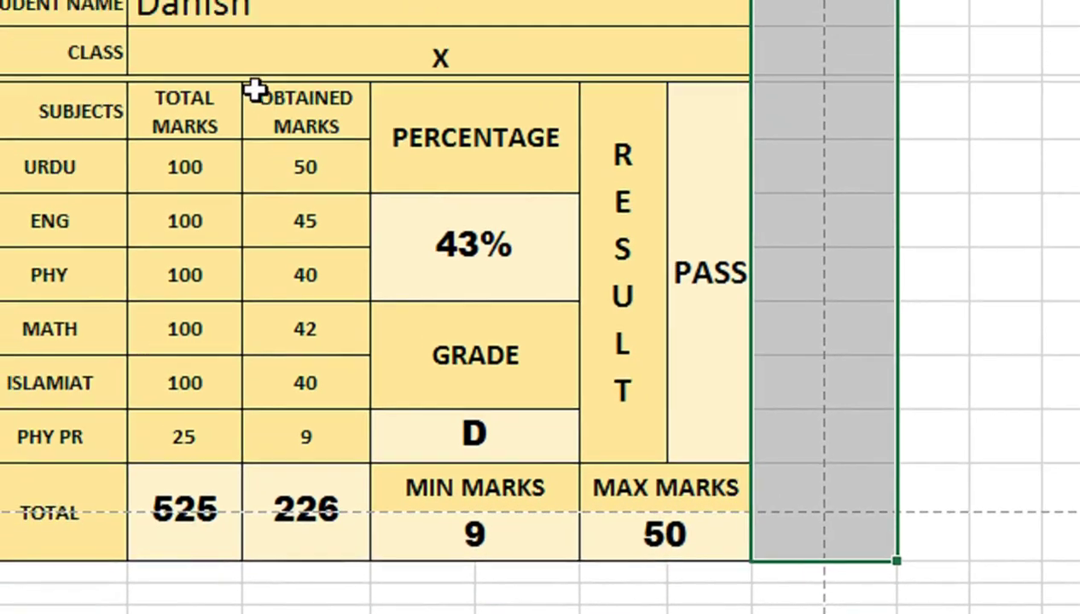
pyautogui.moveTo(255, 314); pyautogui.dragTo(287, 66)
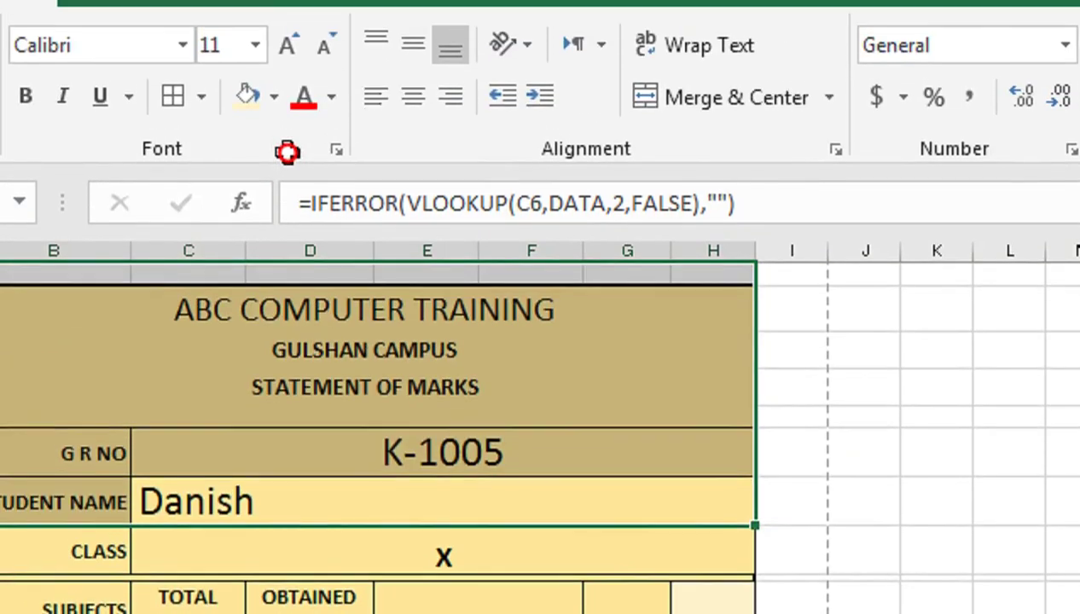
# Delete empty row 1 and confirm in print preview that the card fits one page.
pyautogui.click(17, 275)
pyautogui.rightClick(17, 276)
pyautogui.click(61, 528)
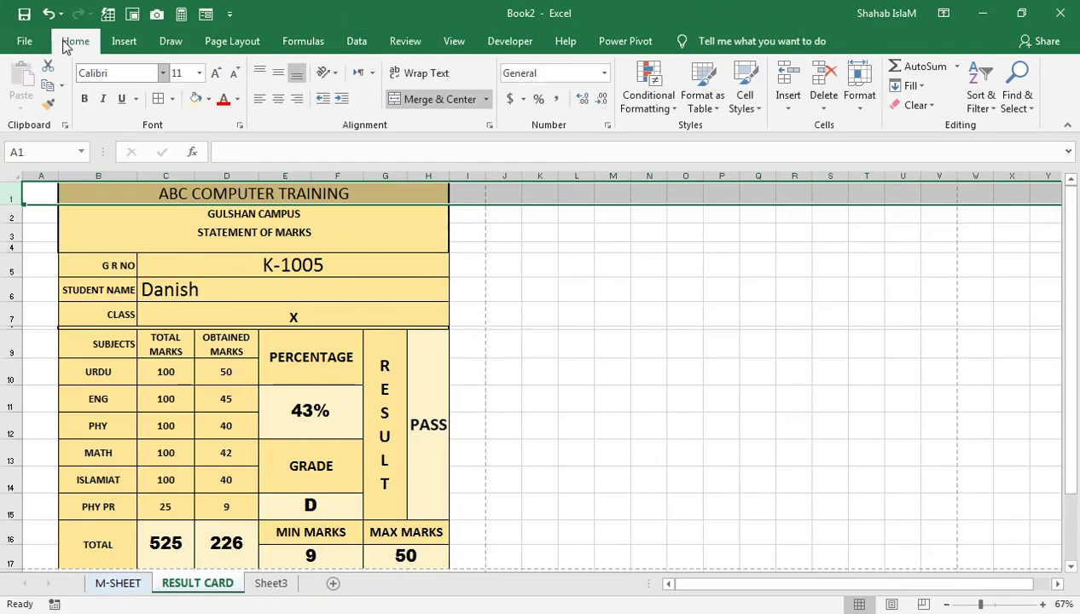
pyautogui.click(25, 44)
pyautogui.click(67, 268)
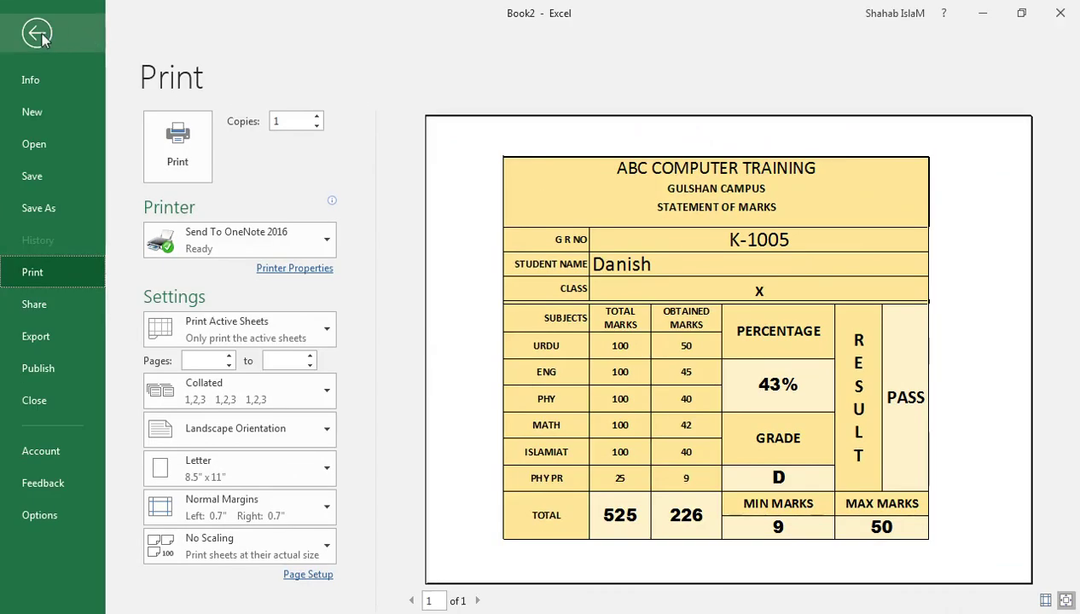
pyautogui.click(34, 32)
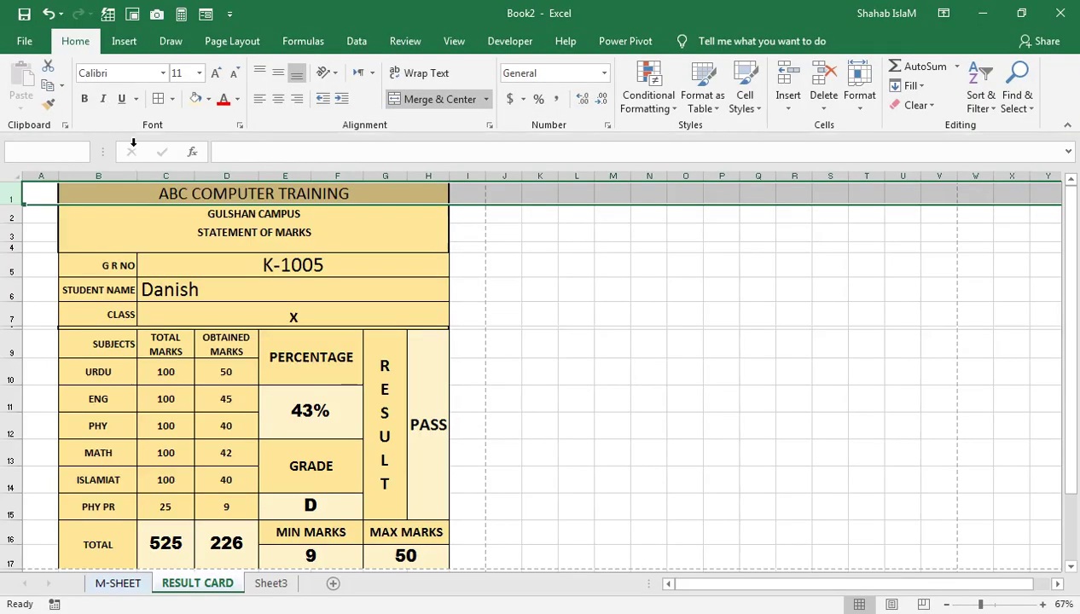
# Draw an oval shape over B1:C3 beside the ABC COMPUTER TRAINING title.
pyautogui.click(157, 222)
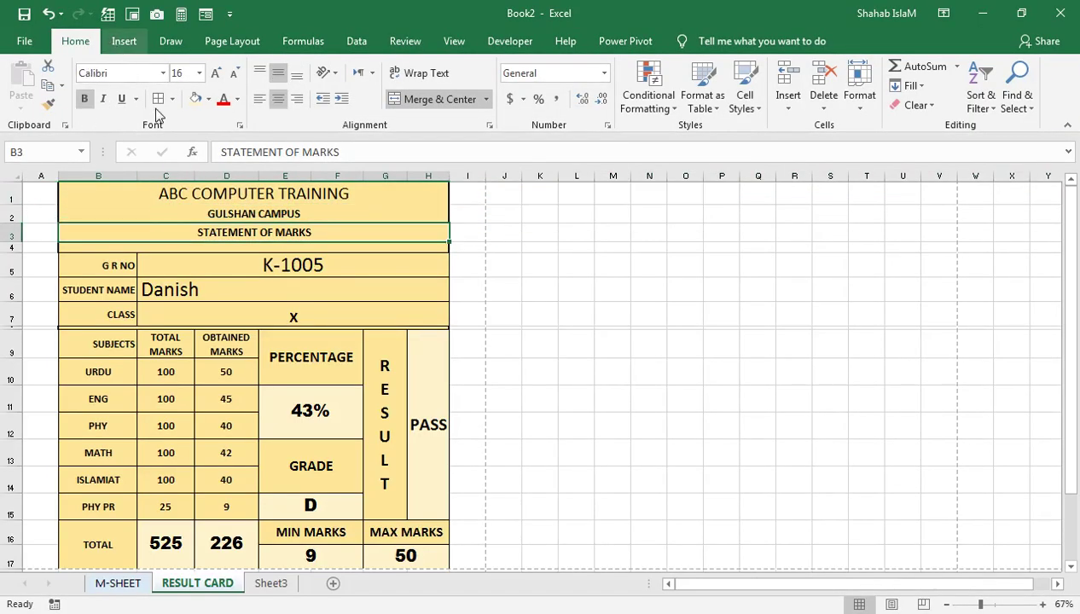
pyautogui.scroll(-1, 190, 104)
pyautogui.click(188, 108)
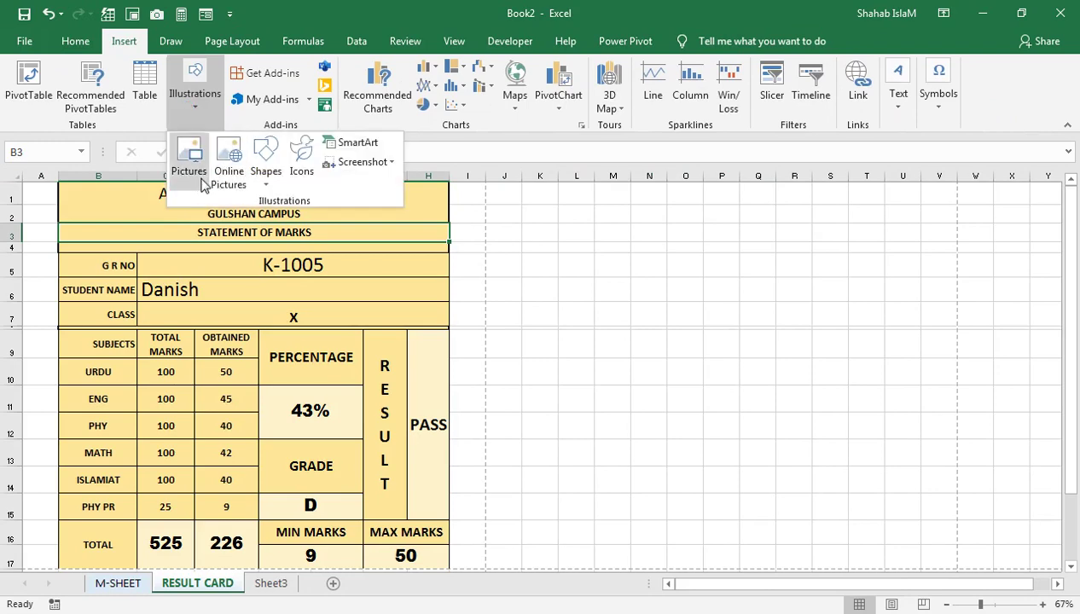
pyautogui.click(268, 191)
pyautogui.click(325, 226)
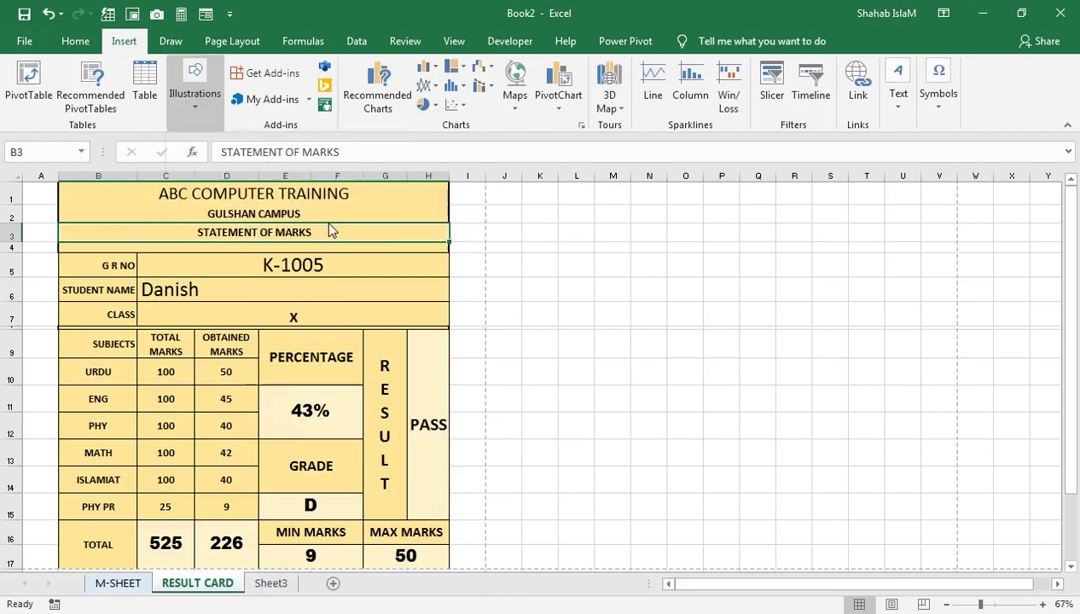
pyautogui.moveTo(68, 184); pyautogui.dragTo(143, 241)
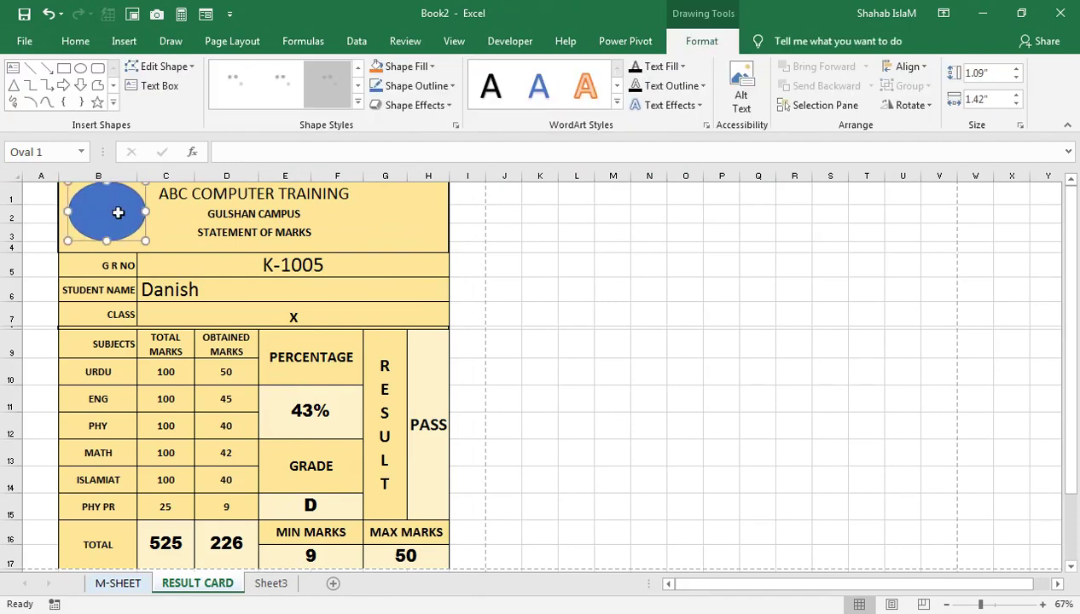
# Fill the oval with the ABC logo picture from file and remove its outline.
pyautogui.click(435, 67)
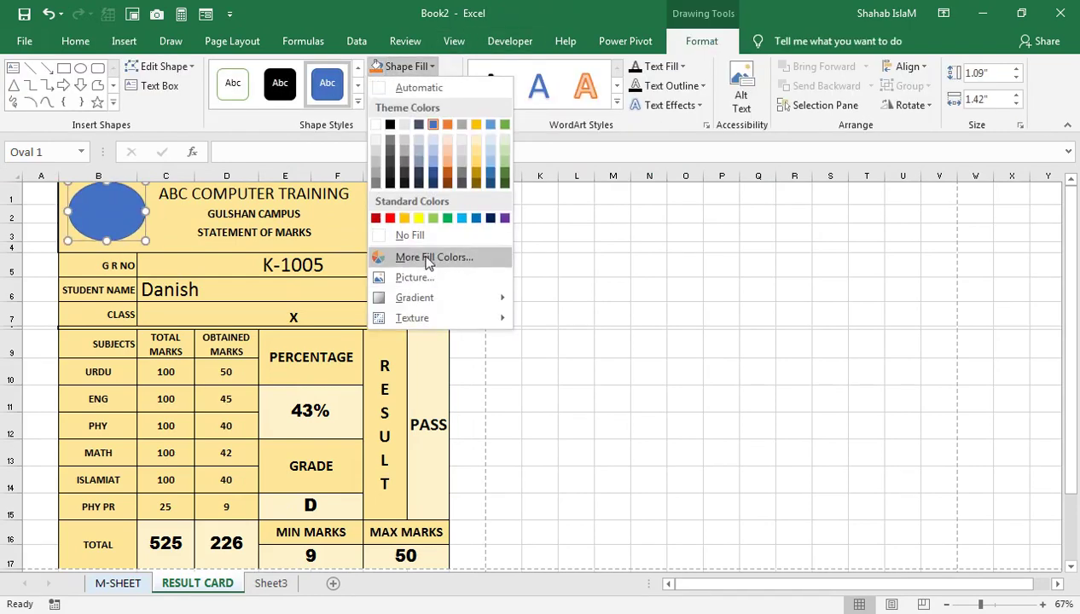
pyautogui.click(417, 284)
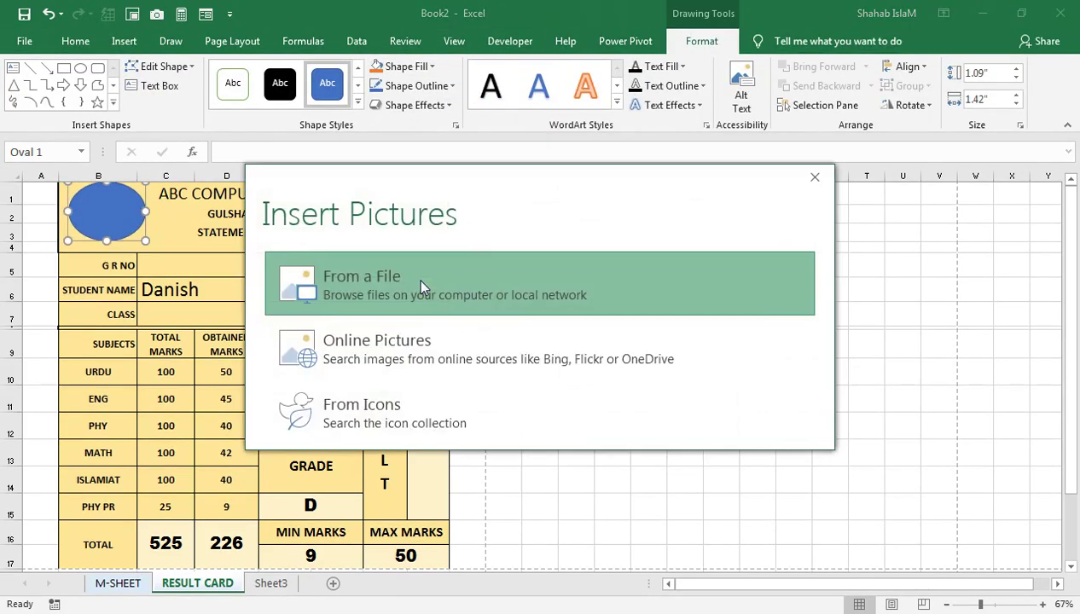
pyautogui.click(420, 284)
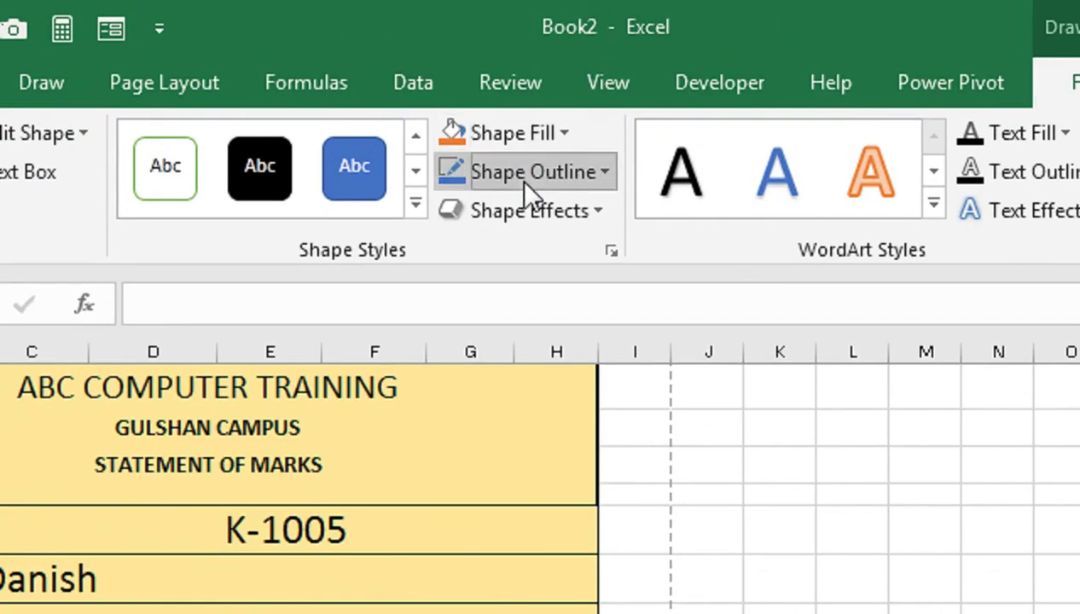
pyautogui.click(524, 175)
pyautogui.click(513, 488)
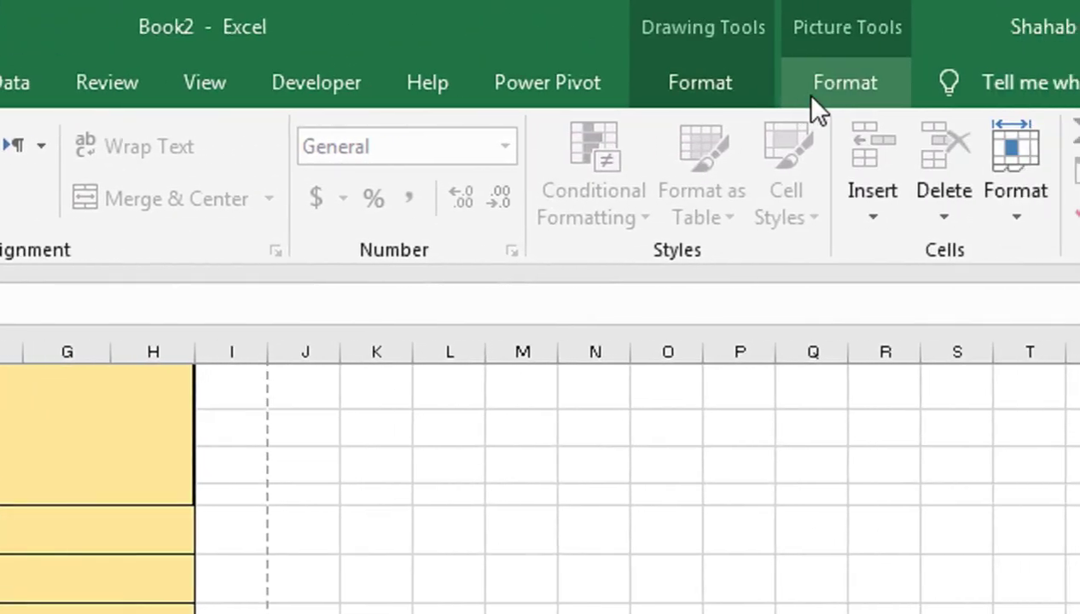
# Recolour the logo picture with a light green tint.
pyautogui.click(819, 96)
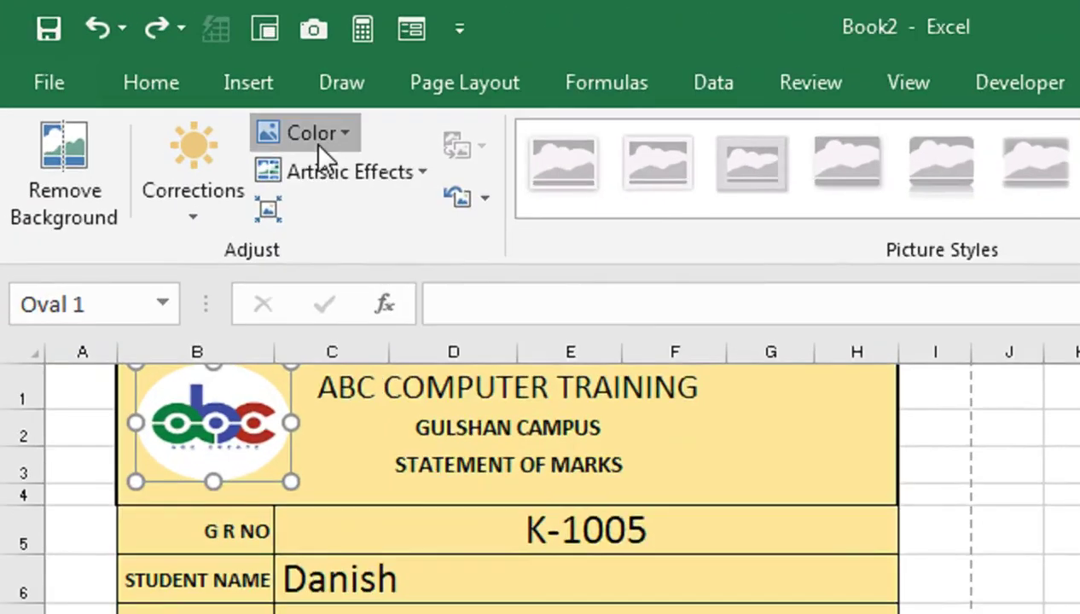
pyautogui.click(316, 145)
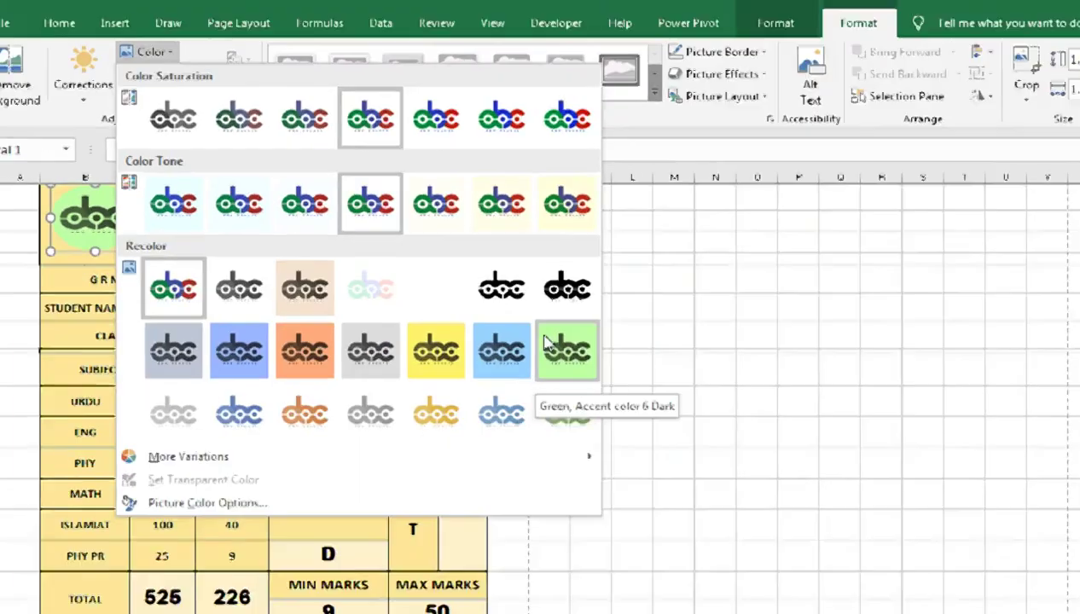
pyautogui.click(814, 477)
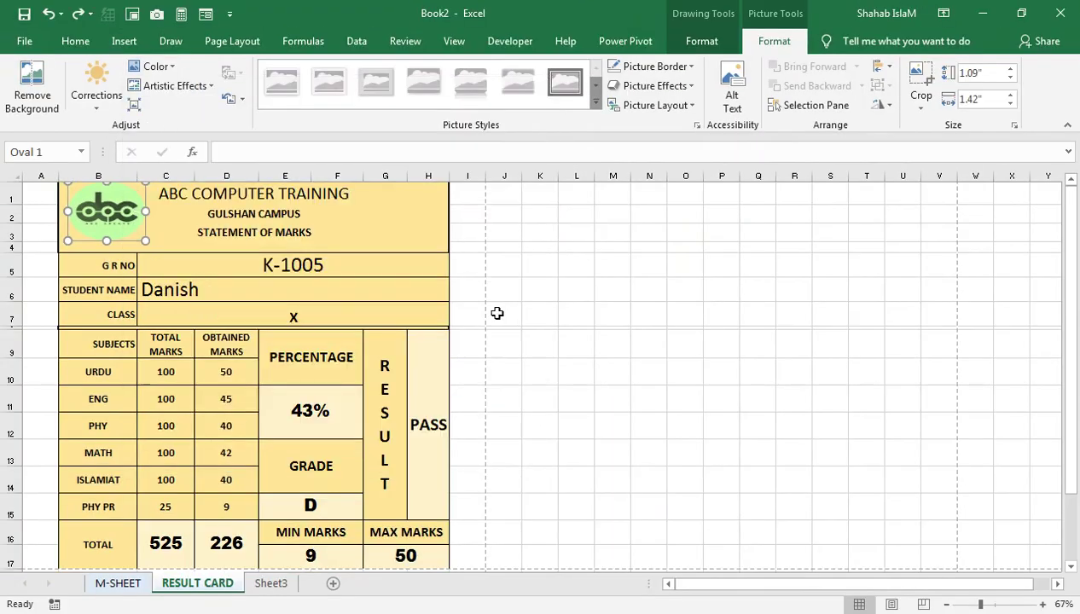
pyautogui.click(210, 228)
pyautogui.moveTo(540, 249); pyautogui.dragTo(546, 132)
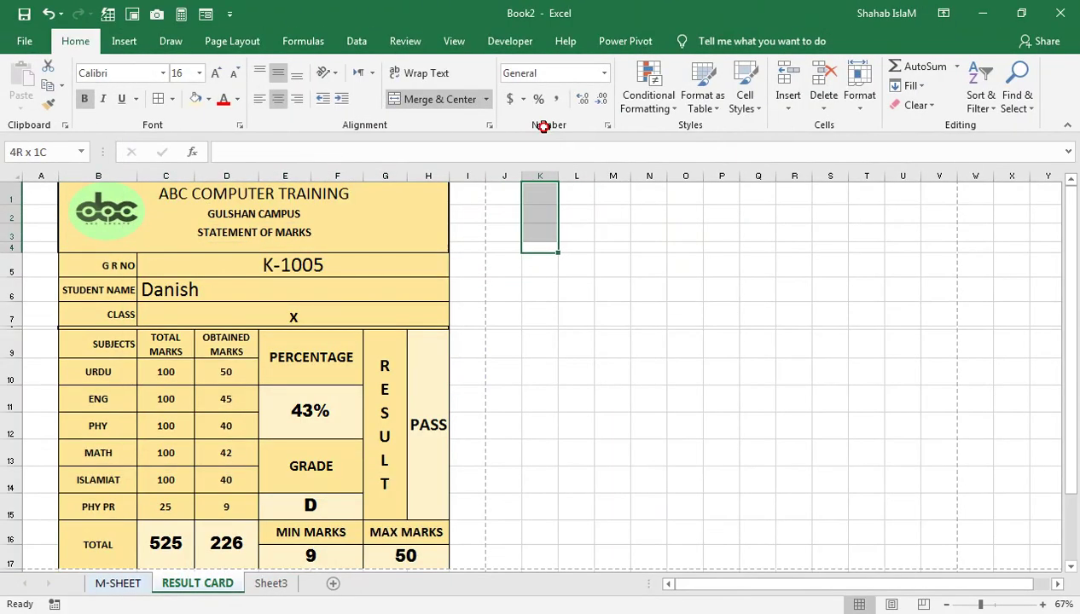